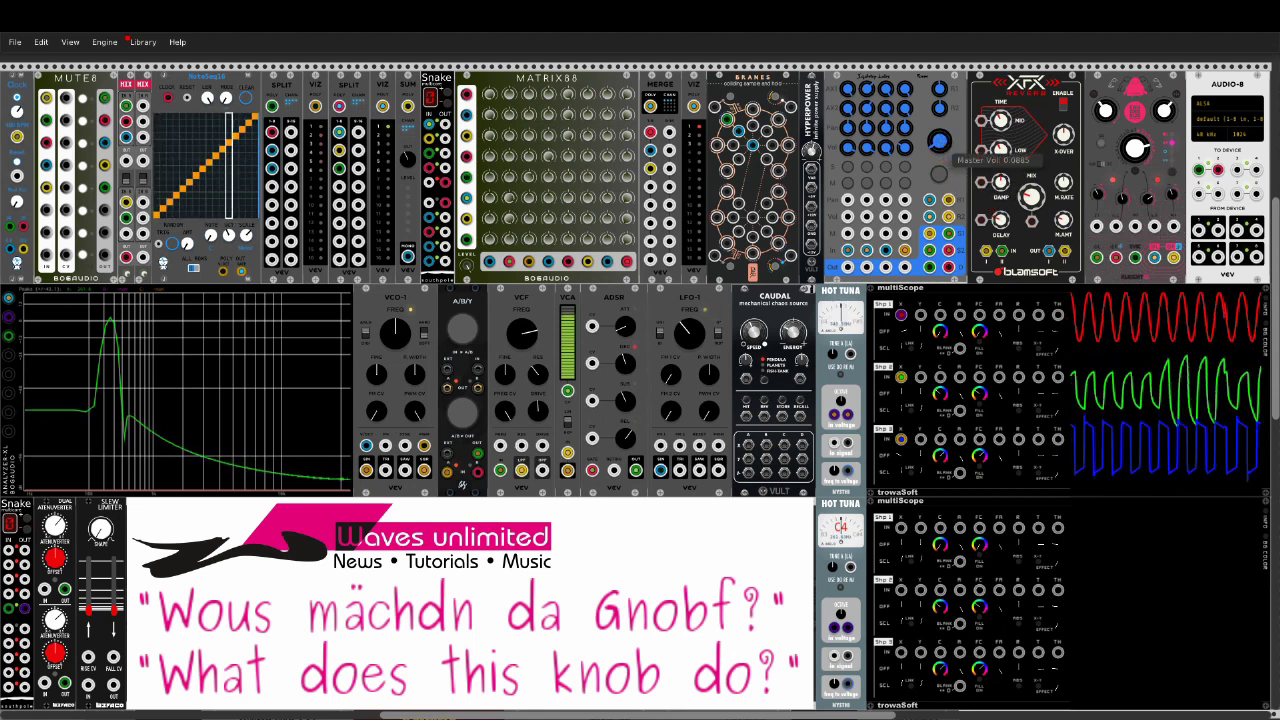
Step: Lower the mixer's Master Vol to 0.045
{"action": "left_click_drag", "start_coordinate": [940, 141], "coordinate": [940, 143]}
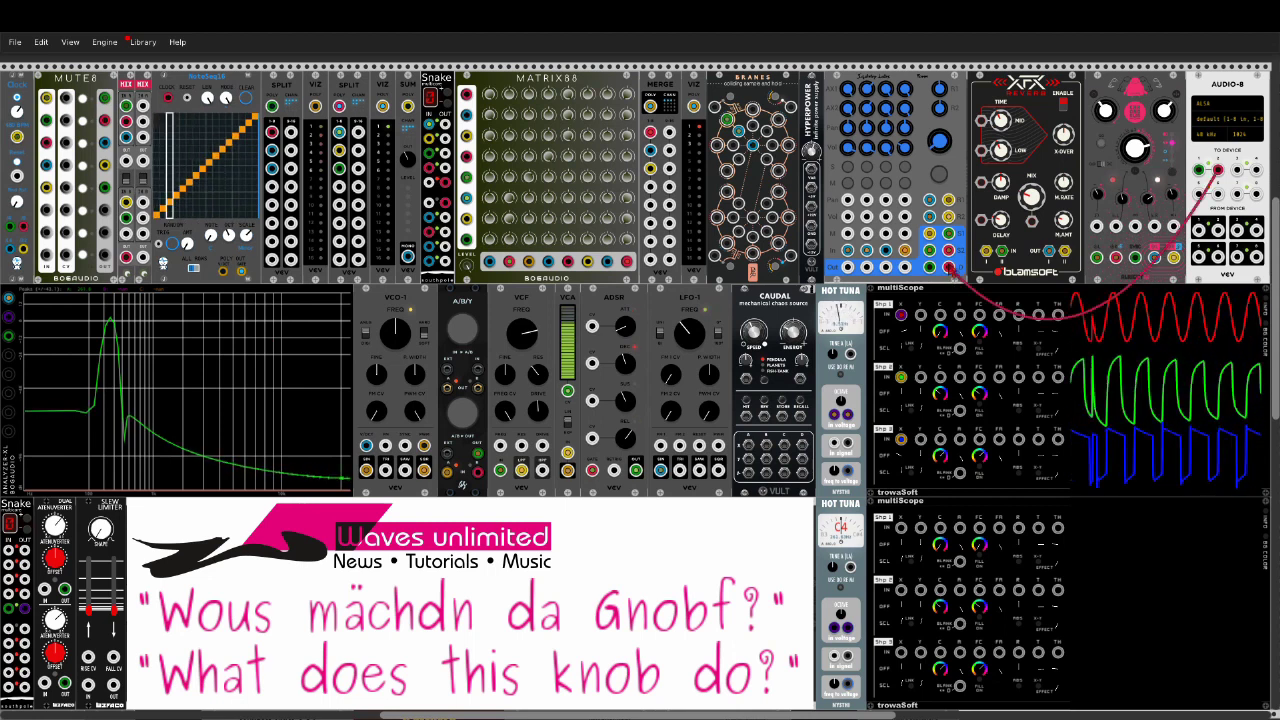
{"action": "mouse_move", "coordinate": [940, 142]}
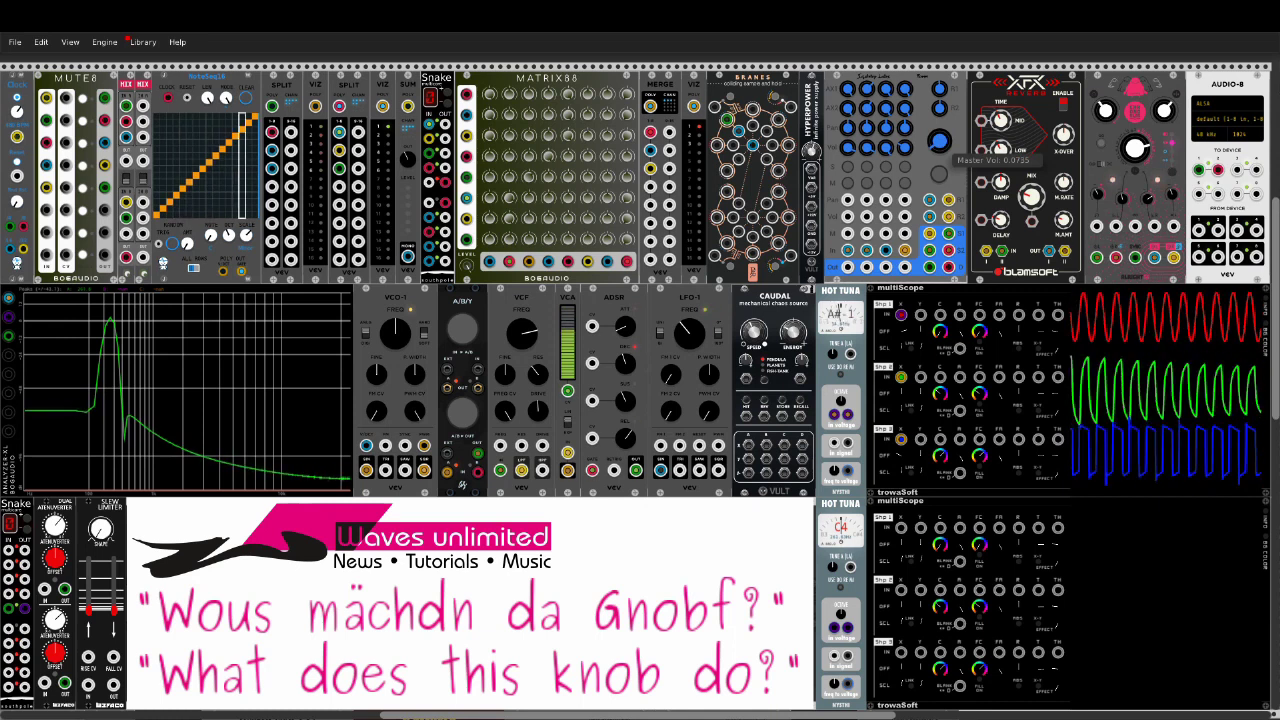
{"action": "left_click_drag", "start_coordinate": [939, 142], "coordinate": [939, 147]}
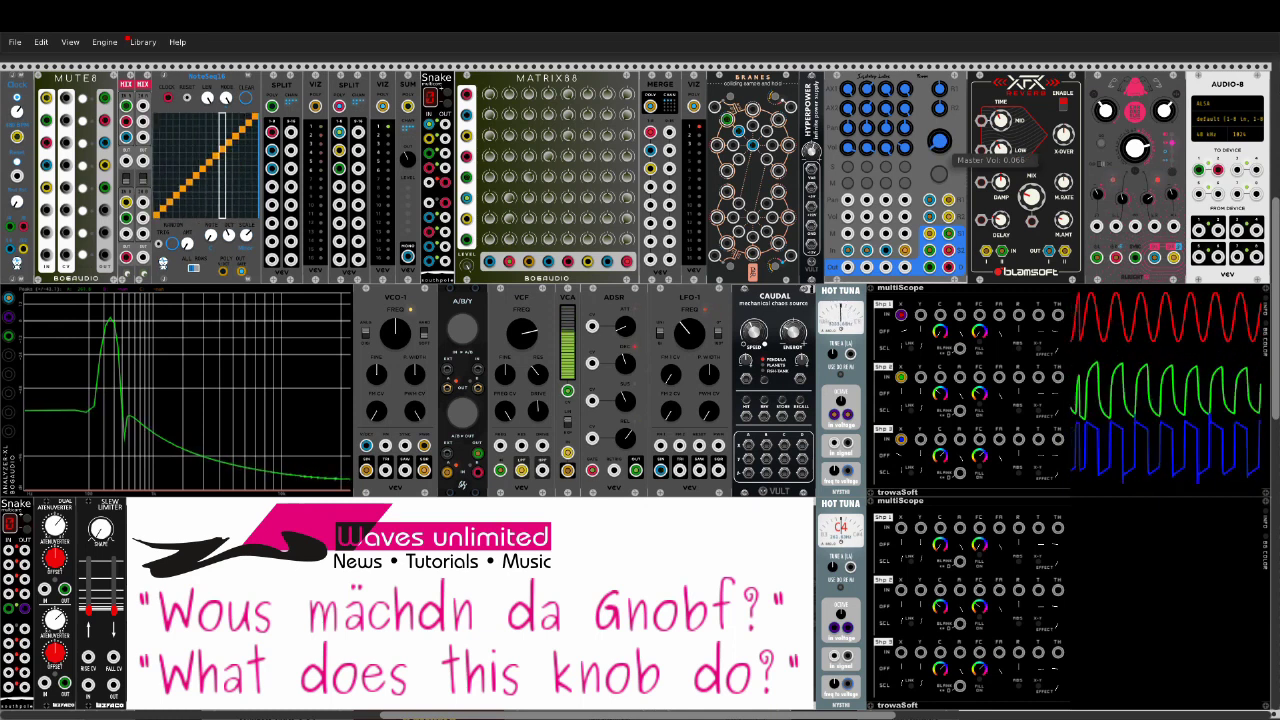
{"action": "left_click_drag", "start_coordinate": [939, 142], "coordinate": [939, 146]}
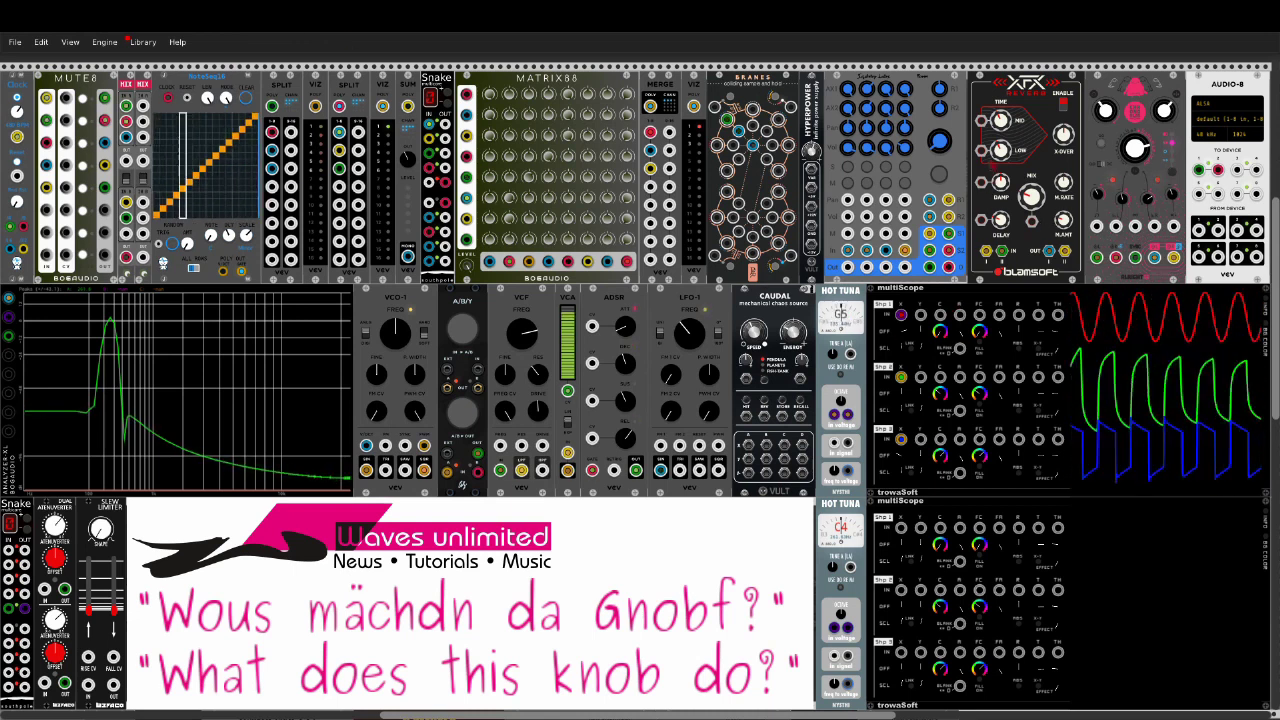
{"action": "mouse_move", "coordinate": [940, 141]}
{"action": "left_click_drag", "start_coordinate": [940, 141], "coordinate": [940, 153]}
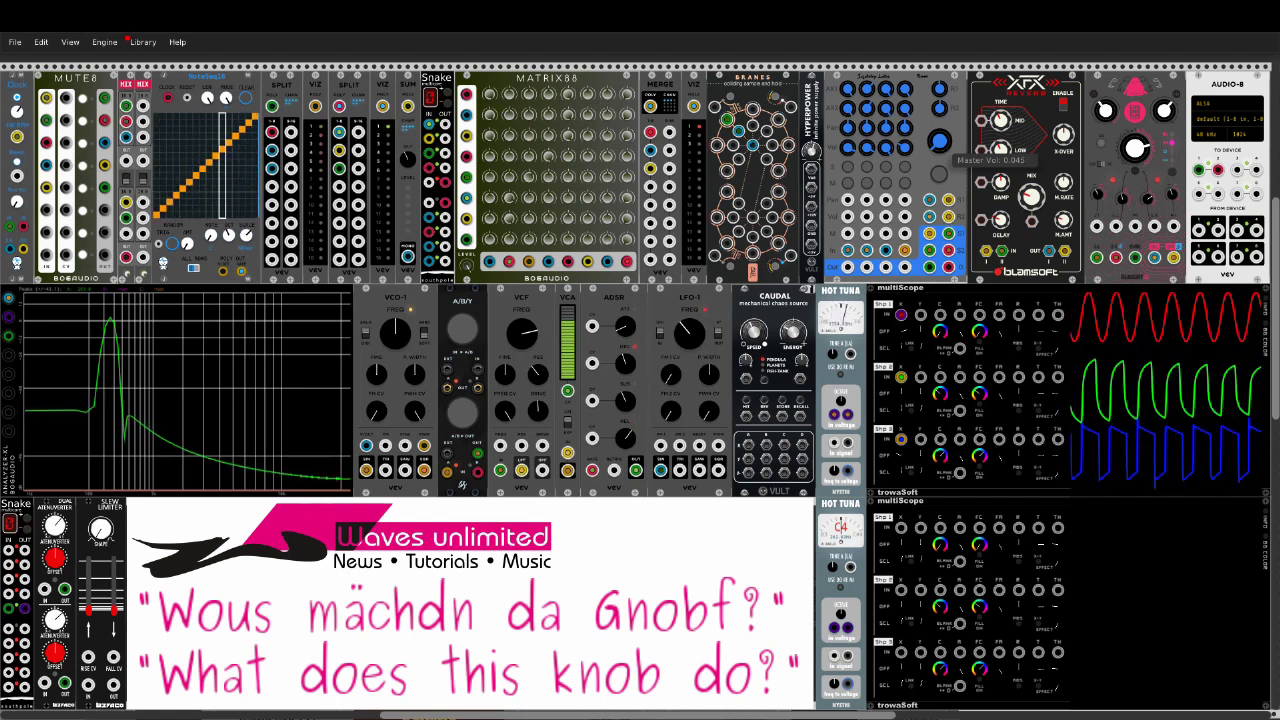
{"action": "left_click_drag", "start_coordinate": [940, 153], "coordinate": [940, 153]}
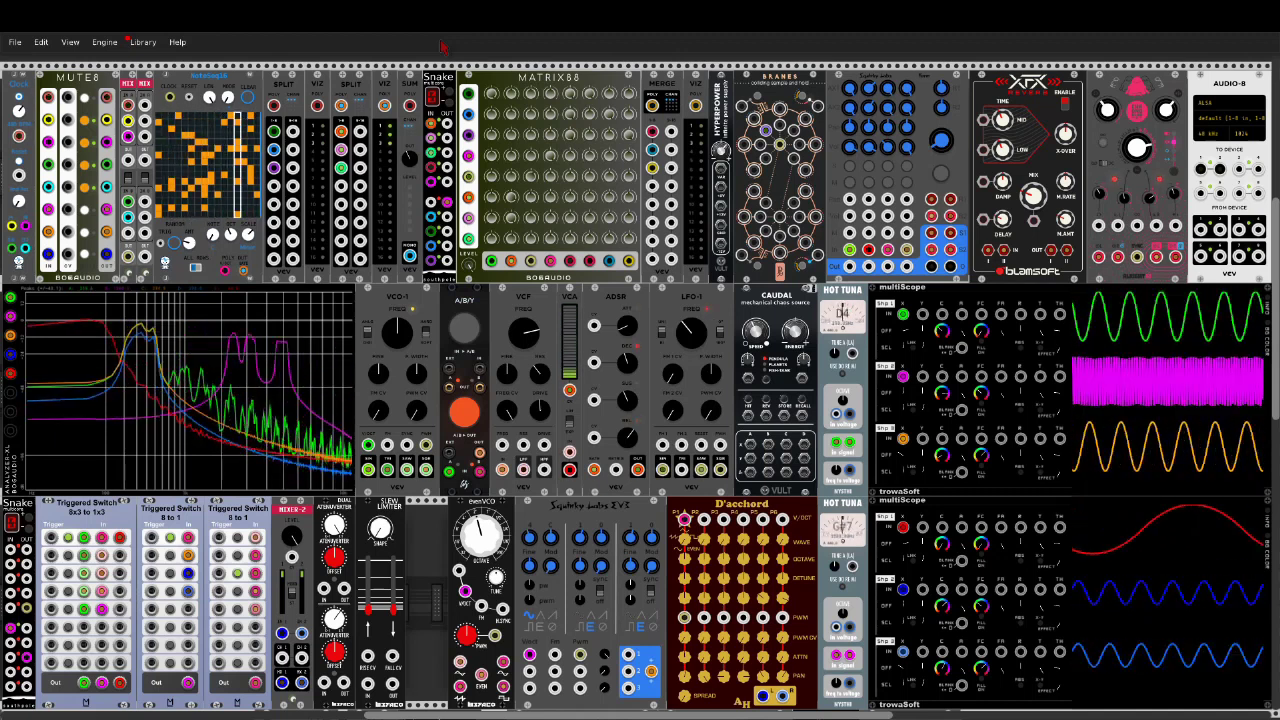
Step: Look up the plugin details of the JW-Modules Simple Clock and trace the cables between it and the MUTE8 module
{"action": "right_click", "coordinate": [26, 92]}
{"action": "mouse_move", "coordinate": [93, 106]}
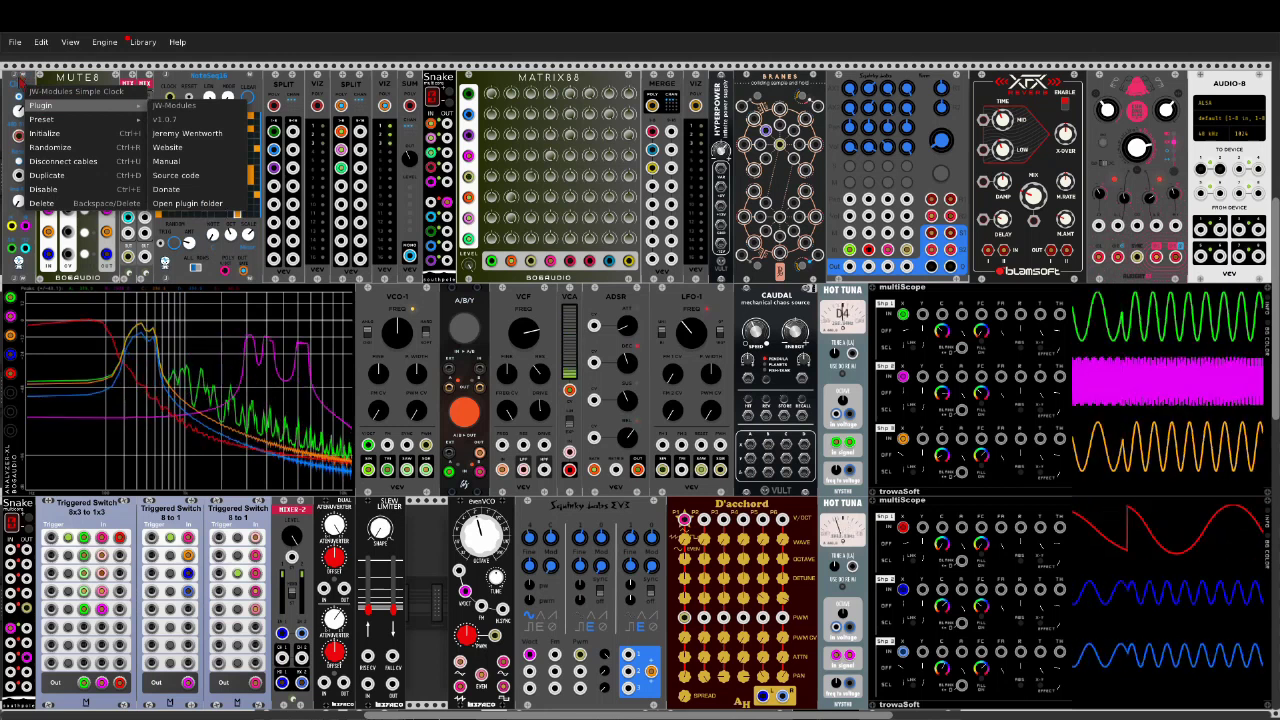
{"action": "left_click", "coordinate": [19, 78]}
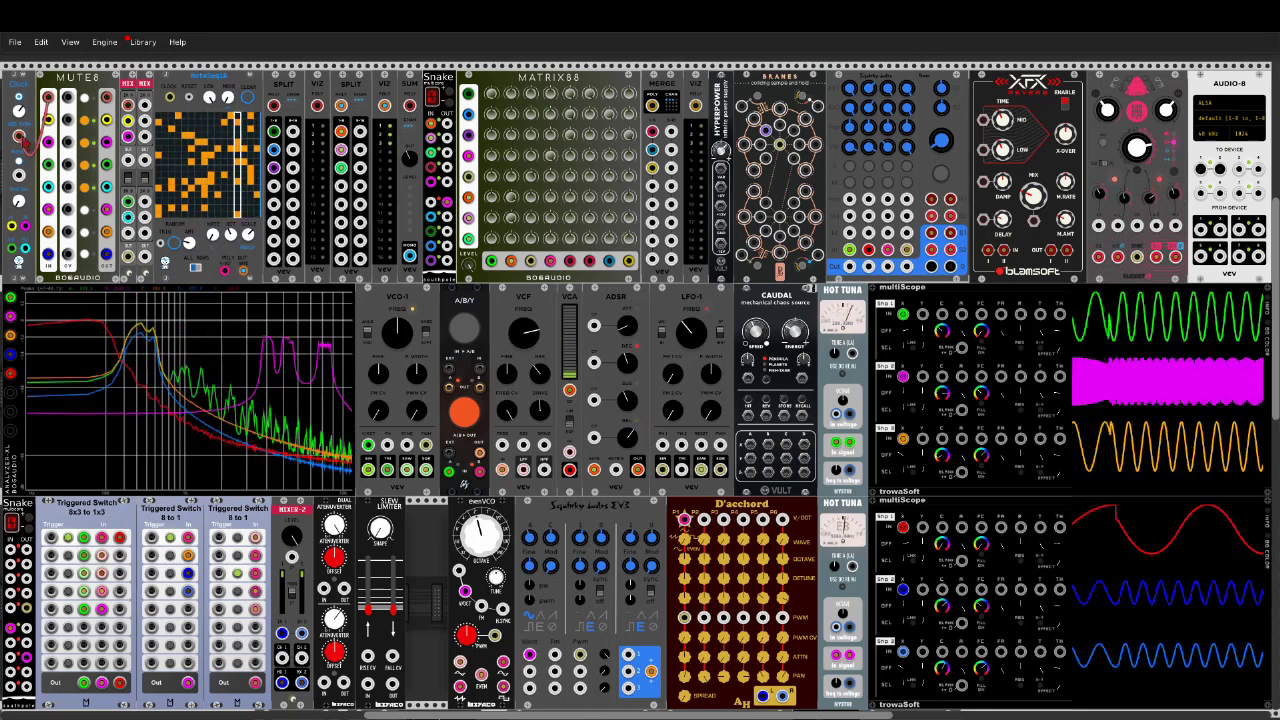
{"action": "key", "text": "ctrl+z"}
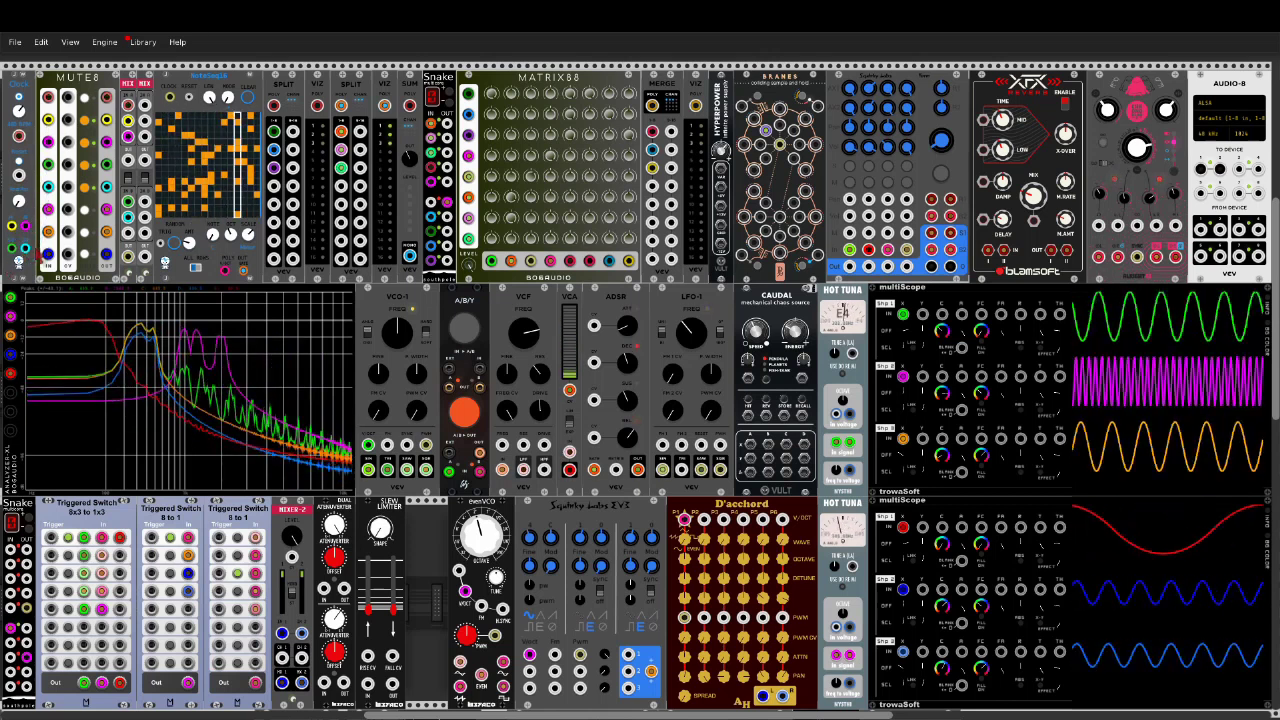
{"action": "left_click_drag", "start_coordinate": [48, 119], "coordinate": [15, 227]}
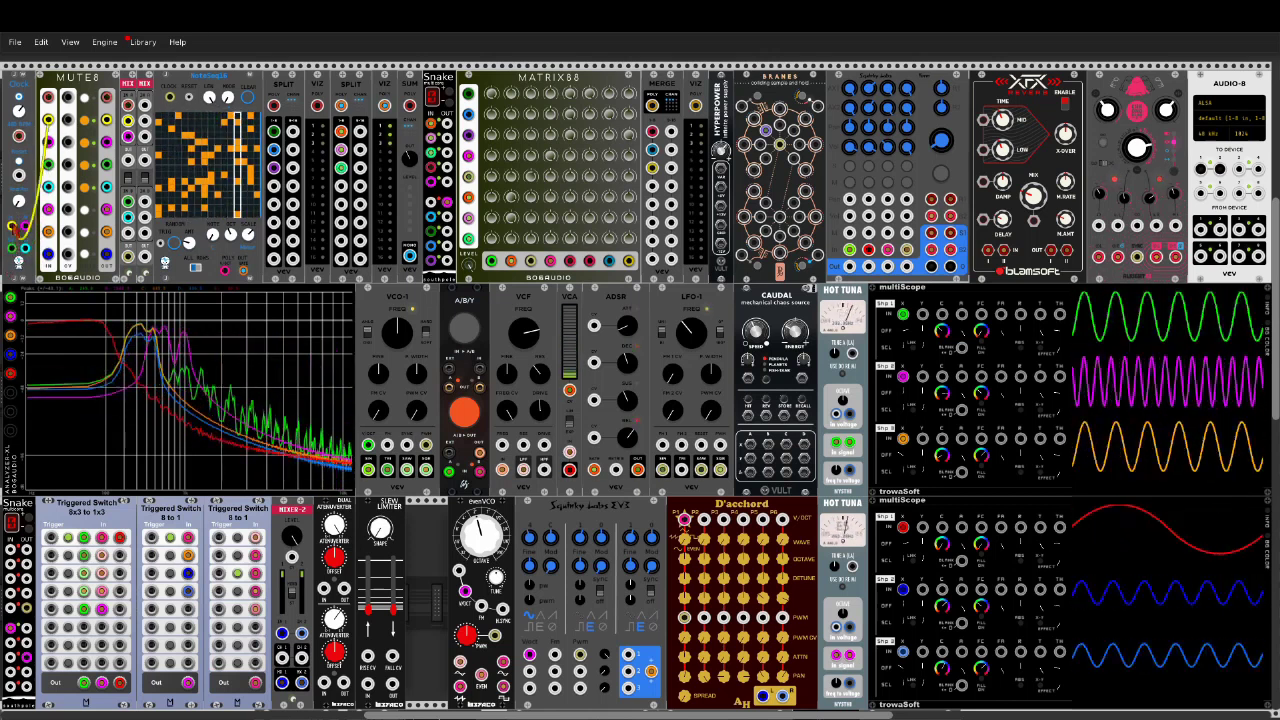
{"action": "key", "text": "ctrl+z"}
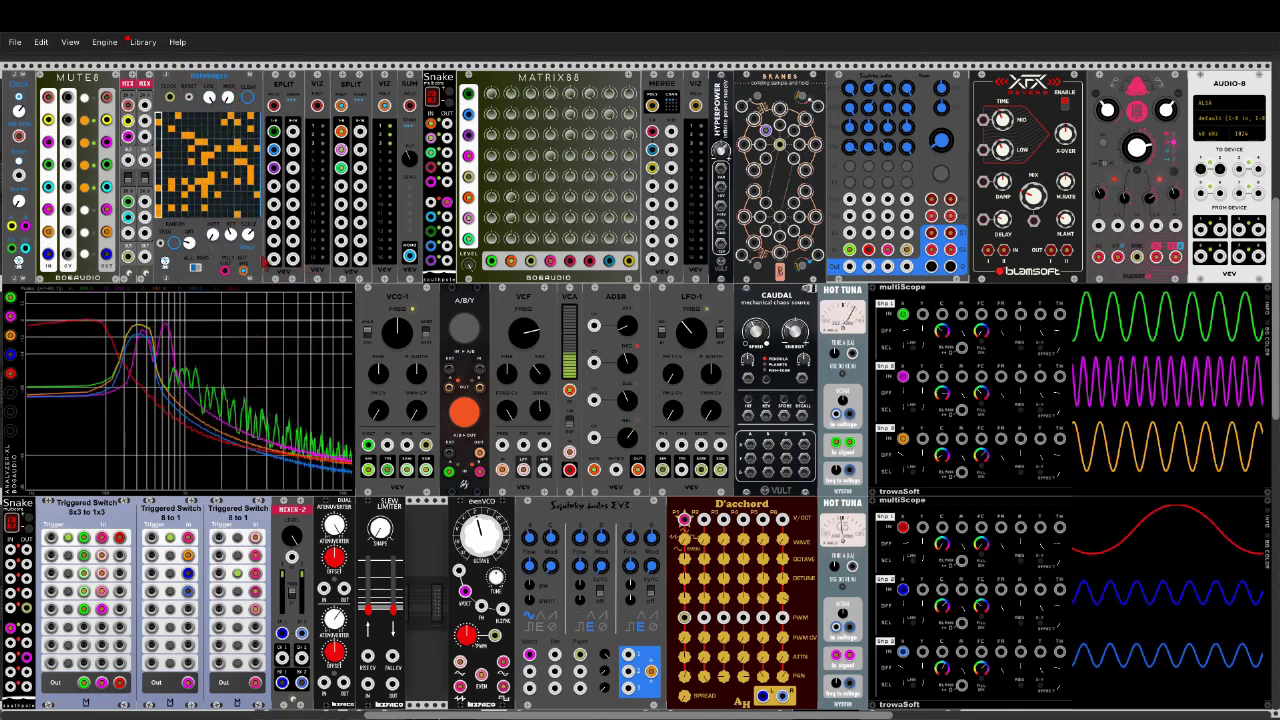
Step: Check the NoteSeq16 module's polyphony channels option and its plugin details
{"action": "right_click", "coordinate": [262, 264]}
{"action": "mouse_move", "coordinate": [330, 410]}
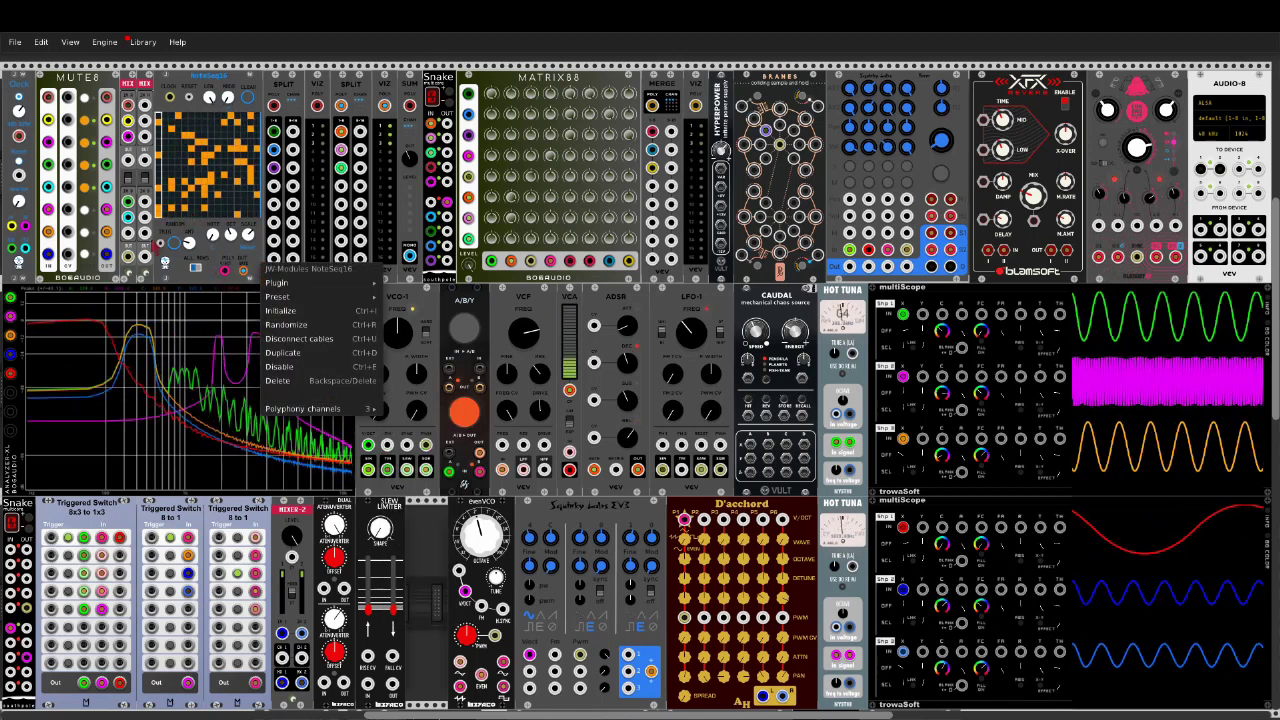
{"action": "left_click", "coordinate": [189, 288]}
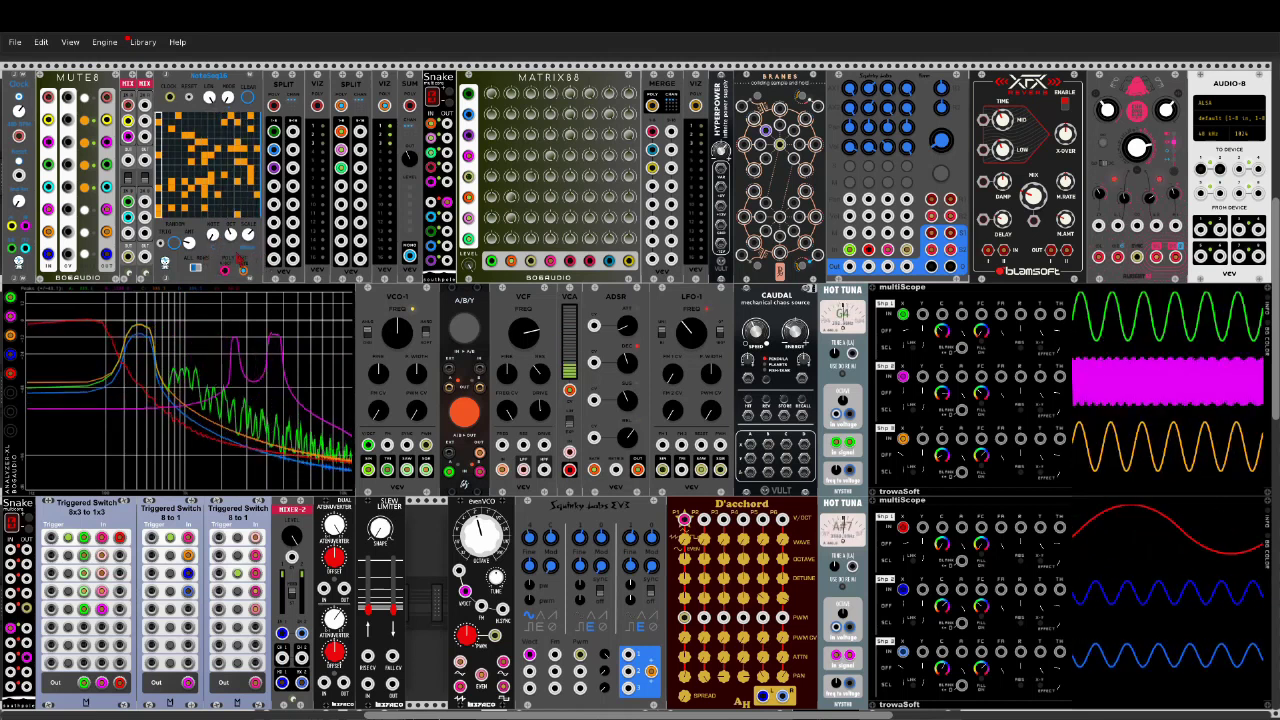
{"action": "right_click", "coordinate": [257, 266]}
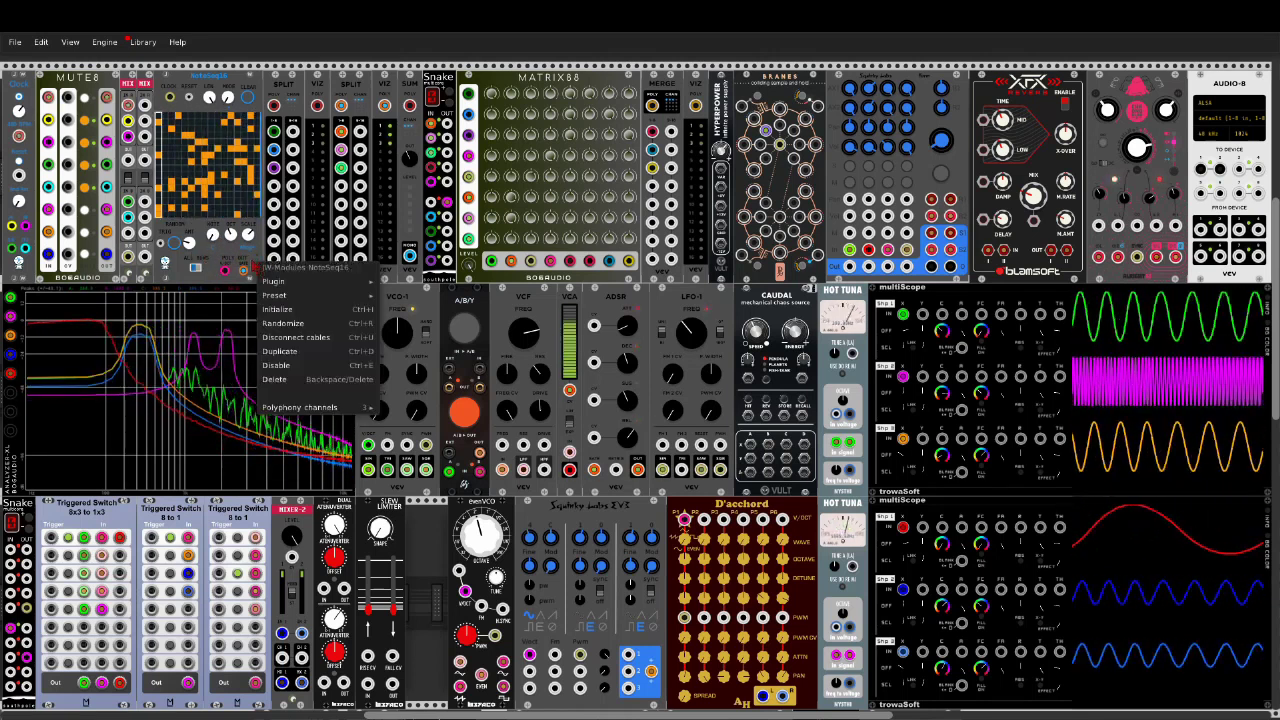
{"action": "mouse_move", "coordinate": [355, 410]}
{"action": "mouse_move", "coordinate": [290, 281]}
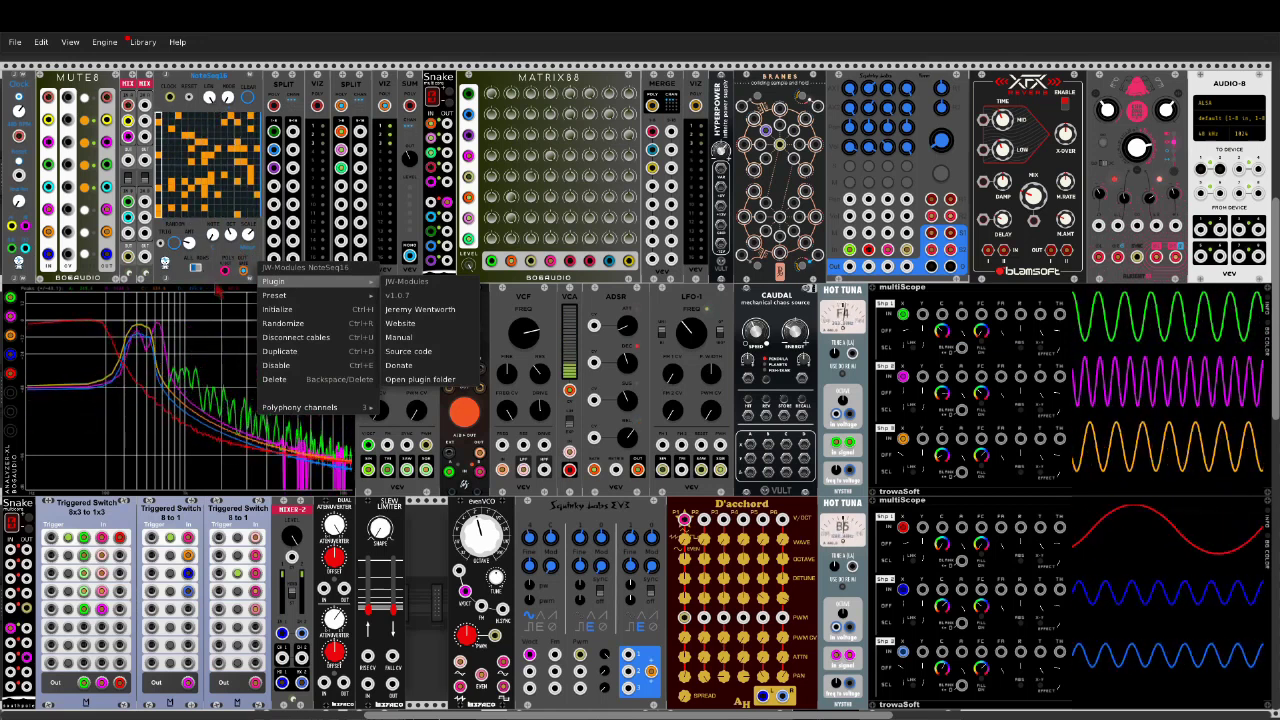
{"action": "left_click", "coordinate": [213, 280]}
Step: Trace the cables leaving NoteSeq16's polyphonic output and the output of the SUM module
{"action": "mouse_move", "coordinate": [225, 270]}
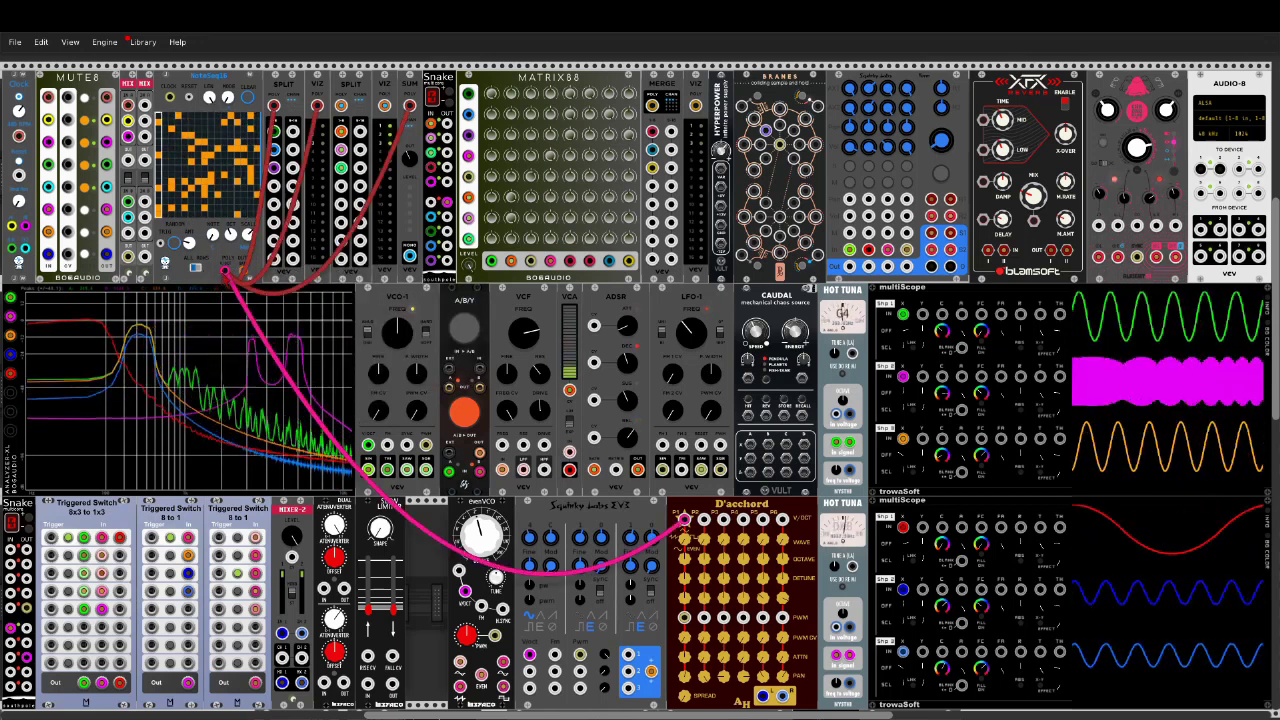
{"action": "key", "text": "ctrl+shift+z"}
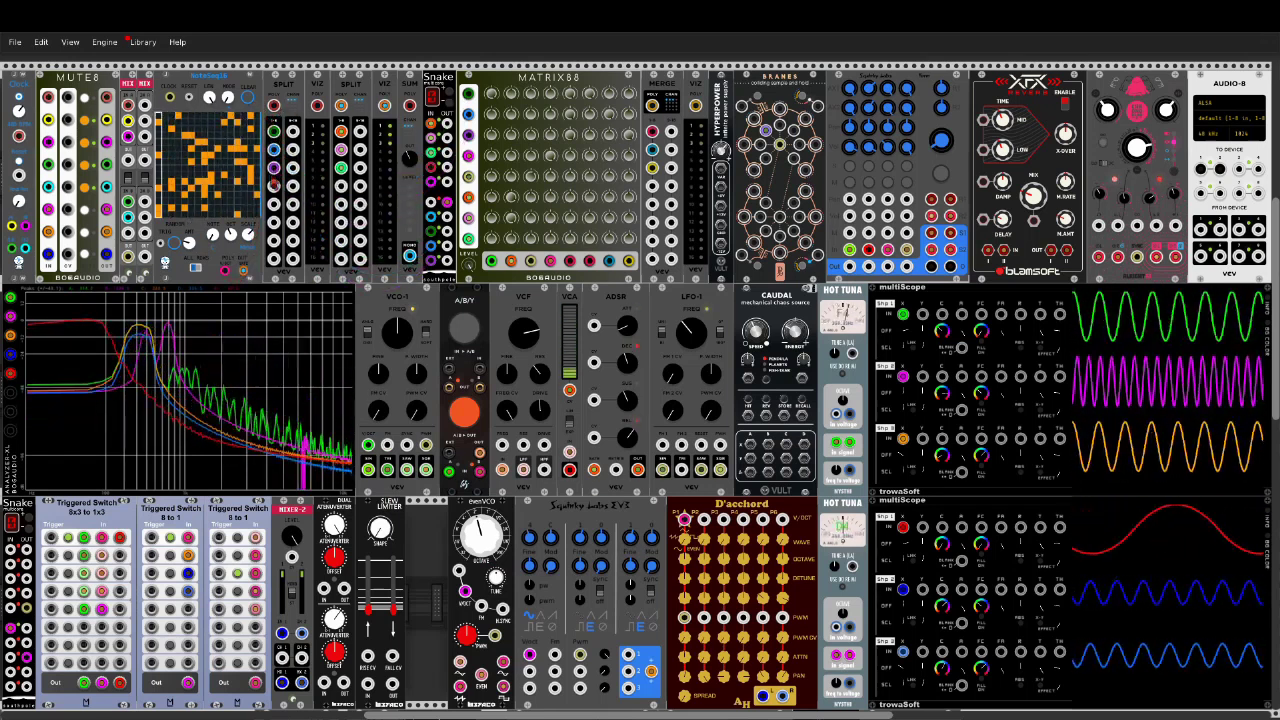
{"action": "mouse_move", "coordinate": [409, 105]}
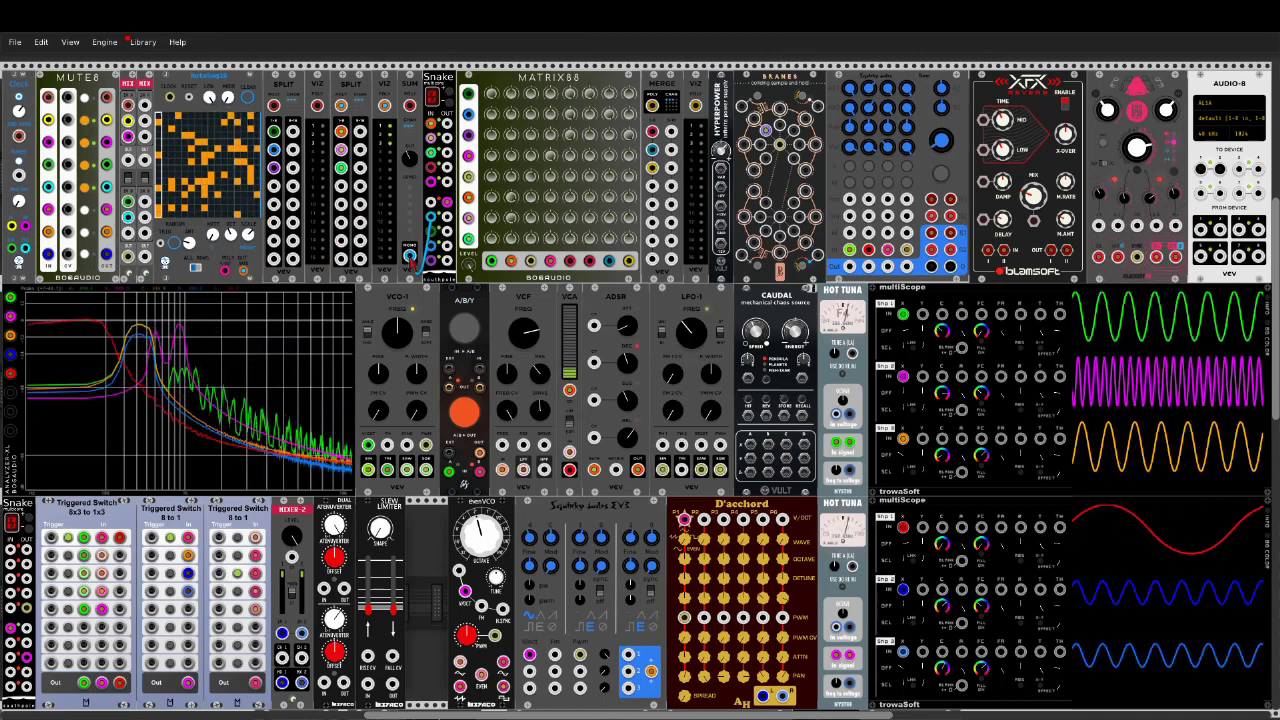
{"action": "key", "text": "ctrl+z"}
{"action": "key", "text": "ctrl+z"}
{"action": "key", "text": "ctrl+z"}
{"action": "key", "text": "ctrl+z"}
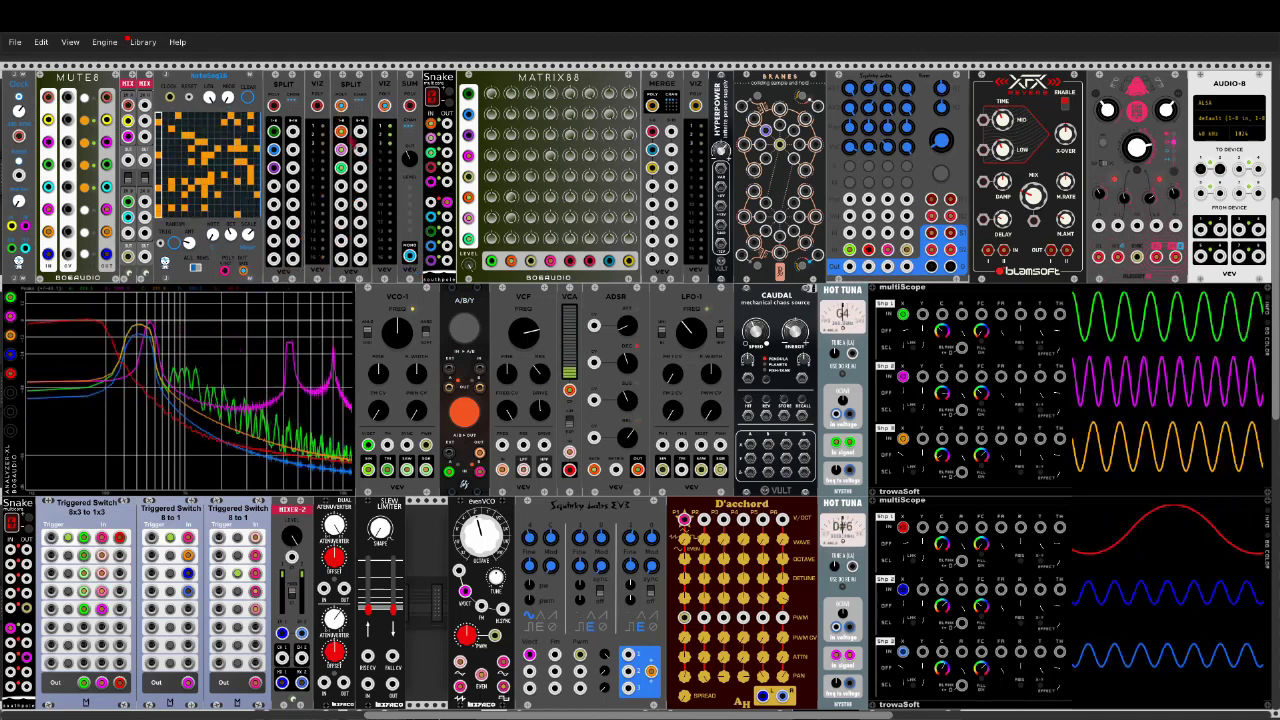
Step: Trace the cables from the second SPLIT module's outputs to the Snake multicore and the MATRIX88
{"action": "key", "text": "ctrl+z"}
{"action": "key", "text": "ctrl+z"}
{"action": "key", "text": "ctrl+z"}
{"action": "key", "text": "ctrl+z"}
{"action": "key", "text": "ctrl+z"}
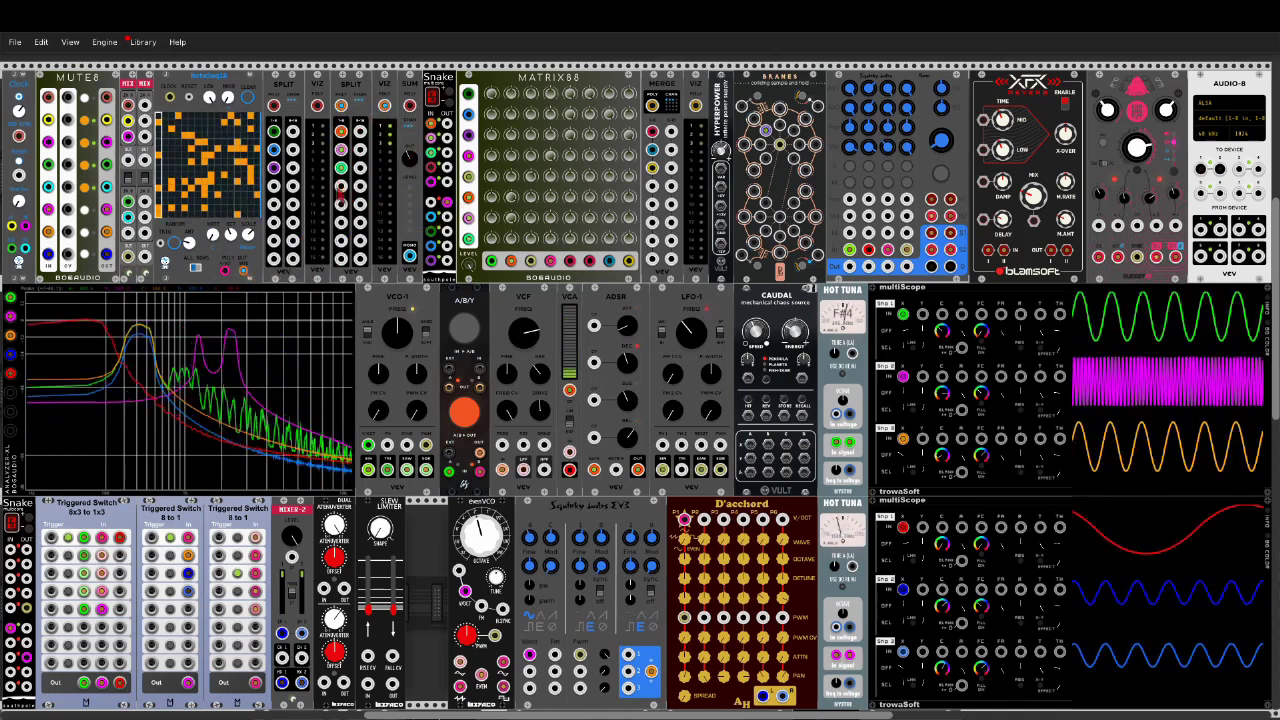
{"action": "mouse_move", "coordinate": [342, 169]}
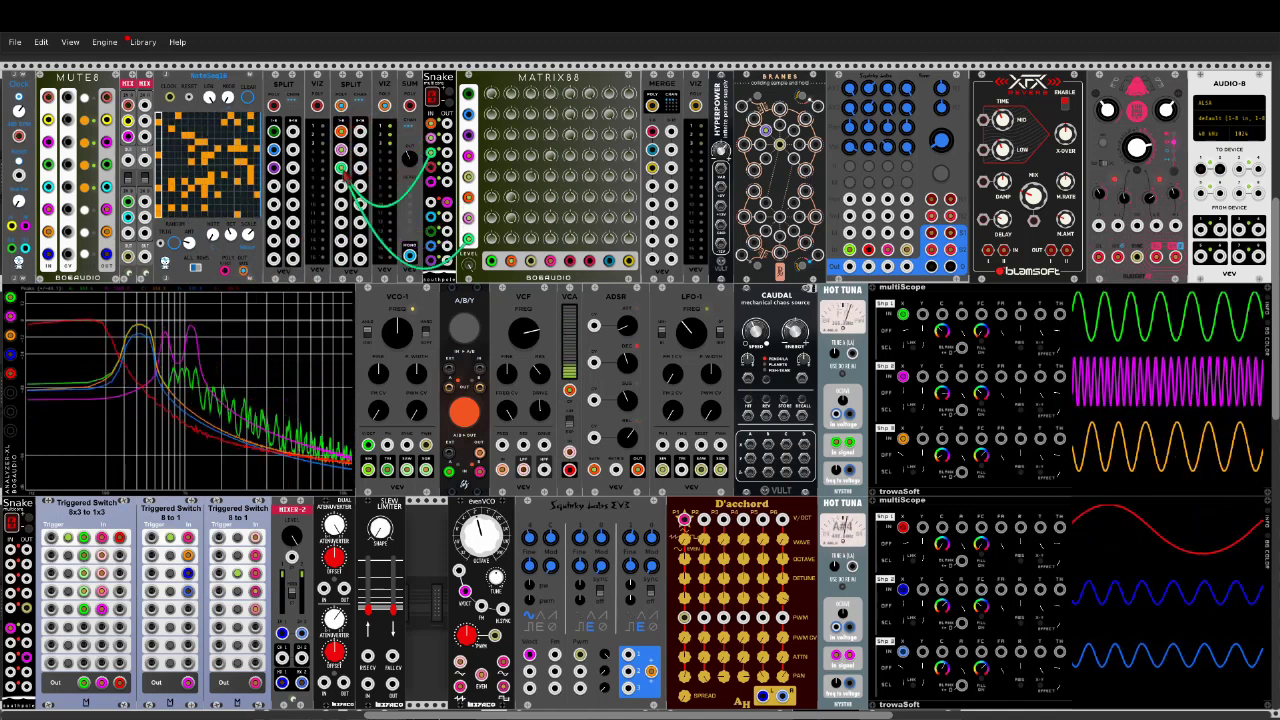
{"action": "key", "text": "ctrl+z"}
{"action": "key", "text": "ctrl+z"}
{"action": "key", "text": "ctrl+z"}
{"action": "key", "text": "ctrl+z"}
{"action": "key", "text": "ctrl+z"}
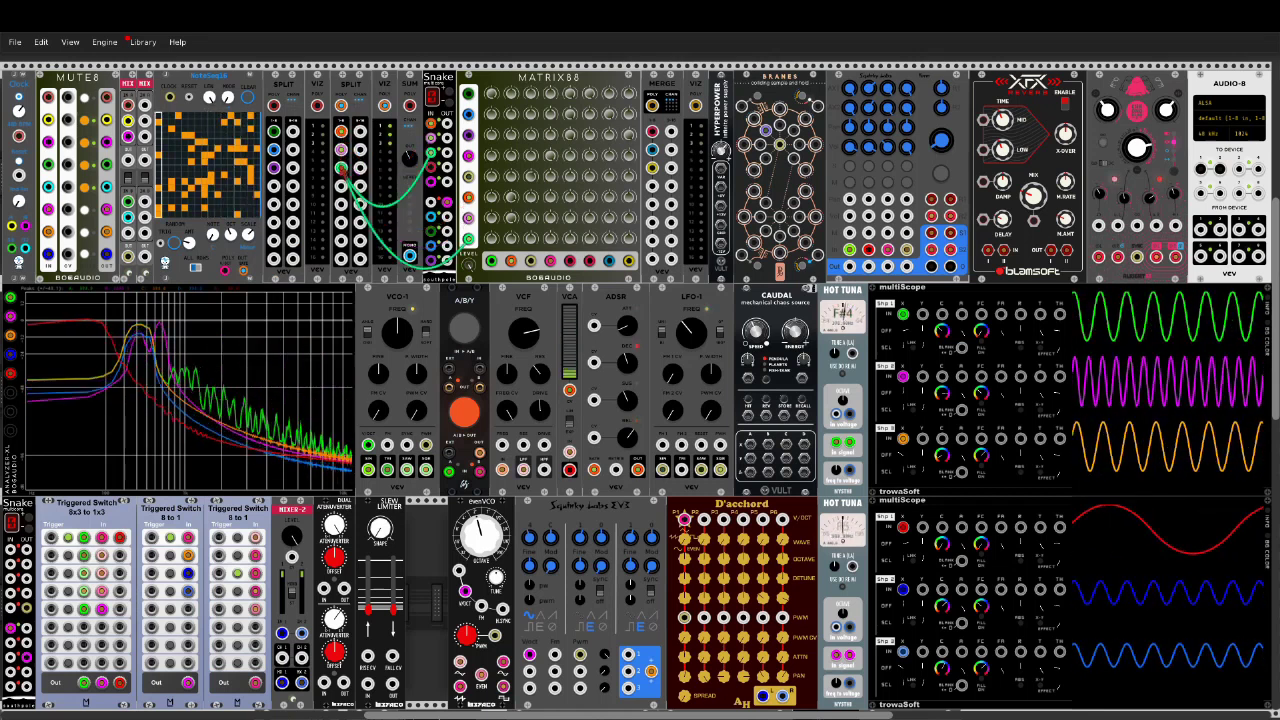
{"action": "key", "text": "ctrl+z"}
{"action": "key", "text": "ctrl+z"}
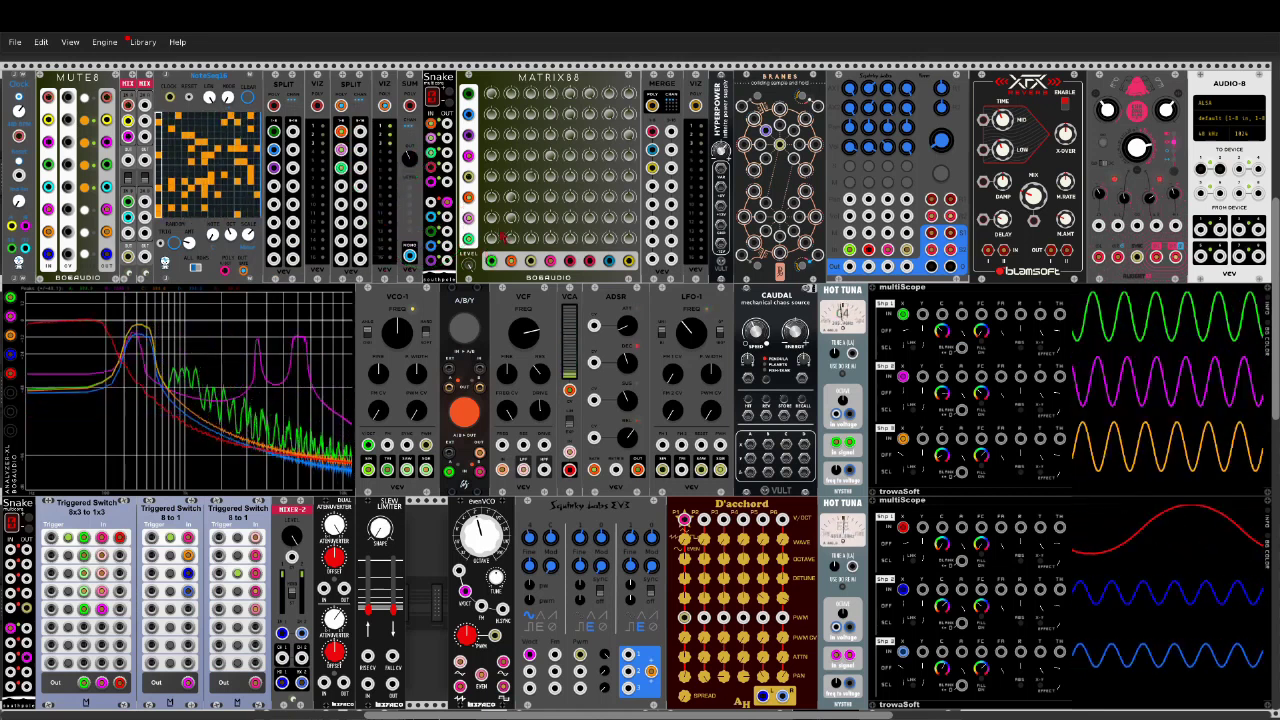
Step: Trace the cables arriving at the MATRIX88's row inputs back to the SPLIT modules
{"action": "key", "text": "ctrl+z"}
{"action": "key", "text": "ctrl+z"}
{"action": "key", "text": "ctrl+z"}
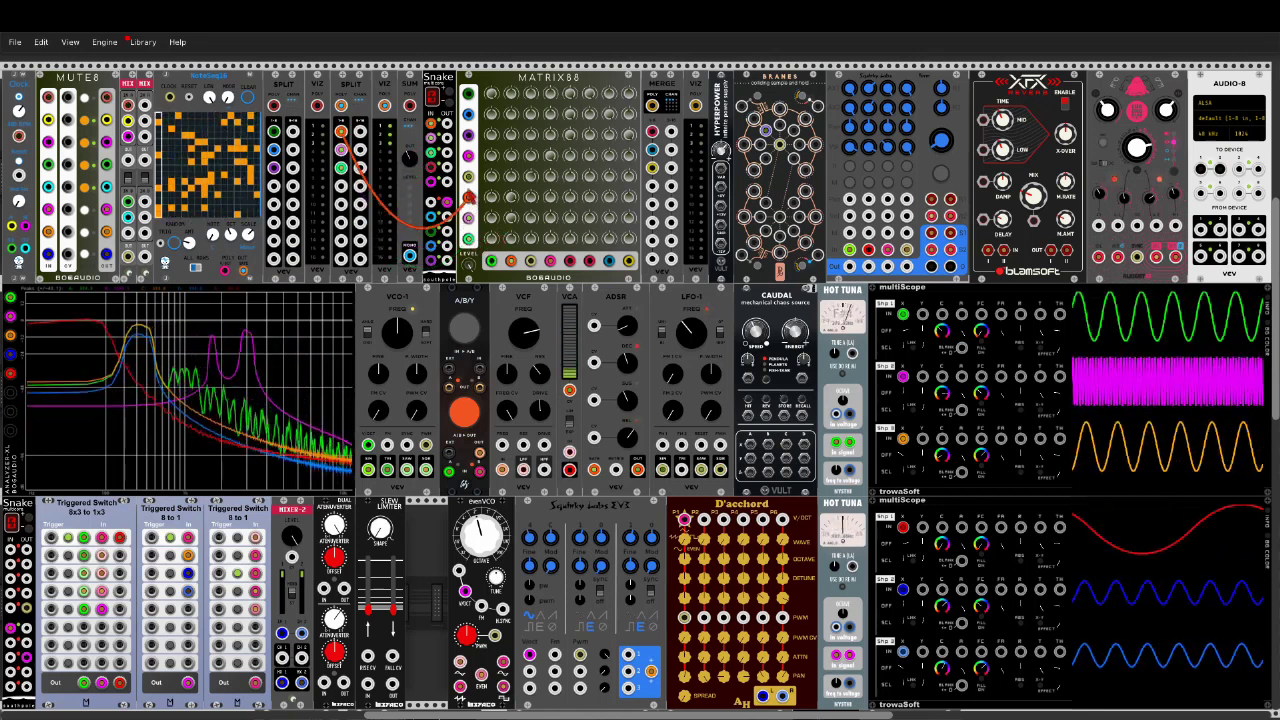
{"action": "key", "text": "ctrl+z"}
{"action": "key", "text": "ctrl+z"}
{"action": "key", "text": "ctrl+z"}
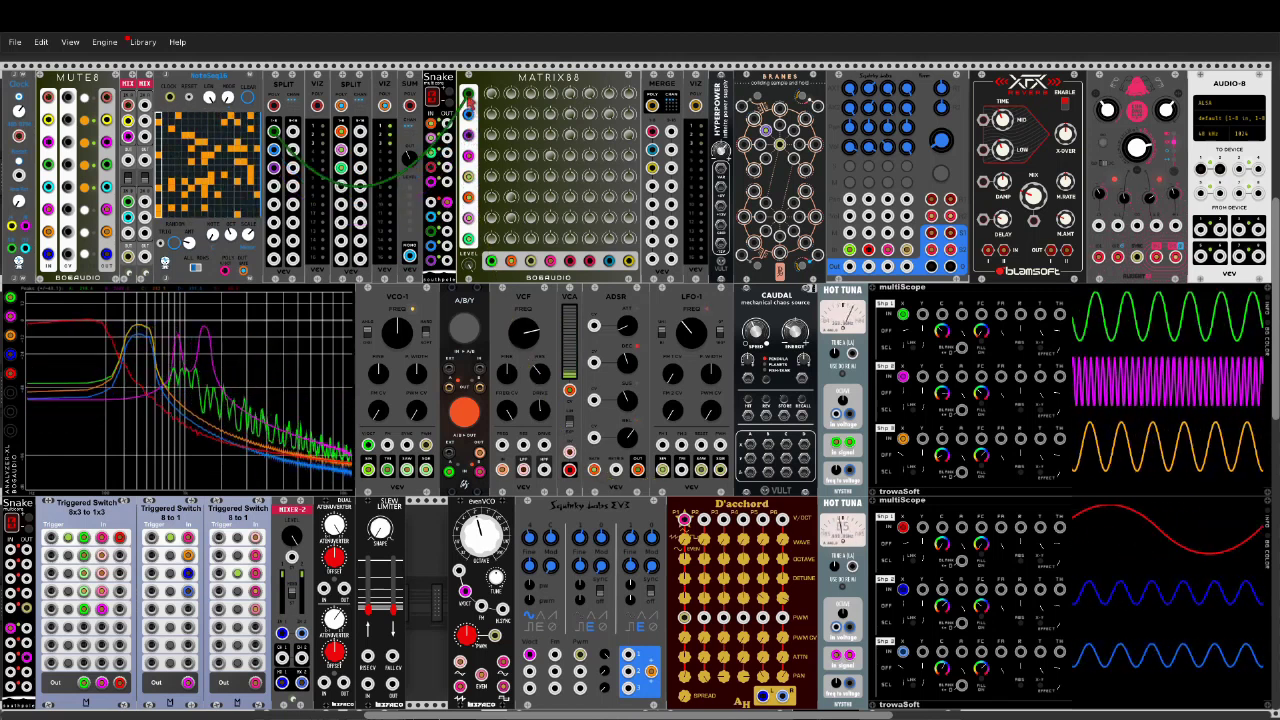
{"action": "key", "text": "ctrl+z"}
{"action": "key", "text": "ctrl+z"}
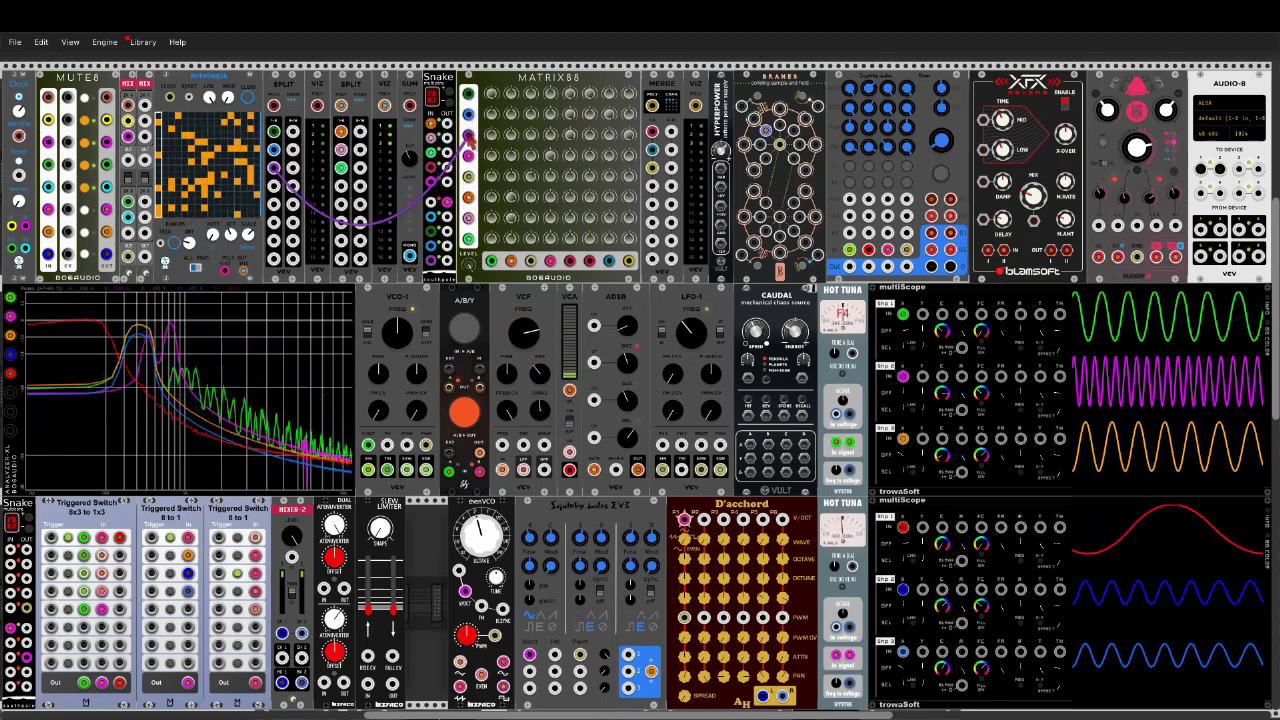
{"action": "key", "text": "ctrl+z"}
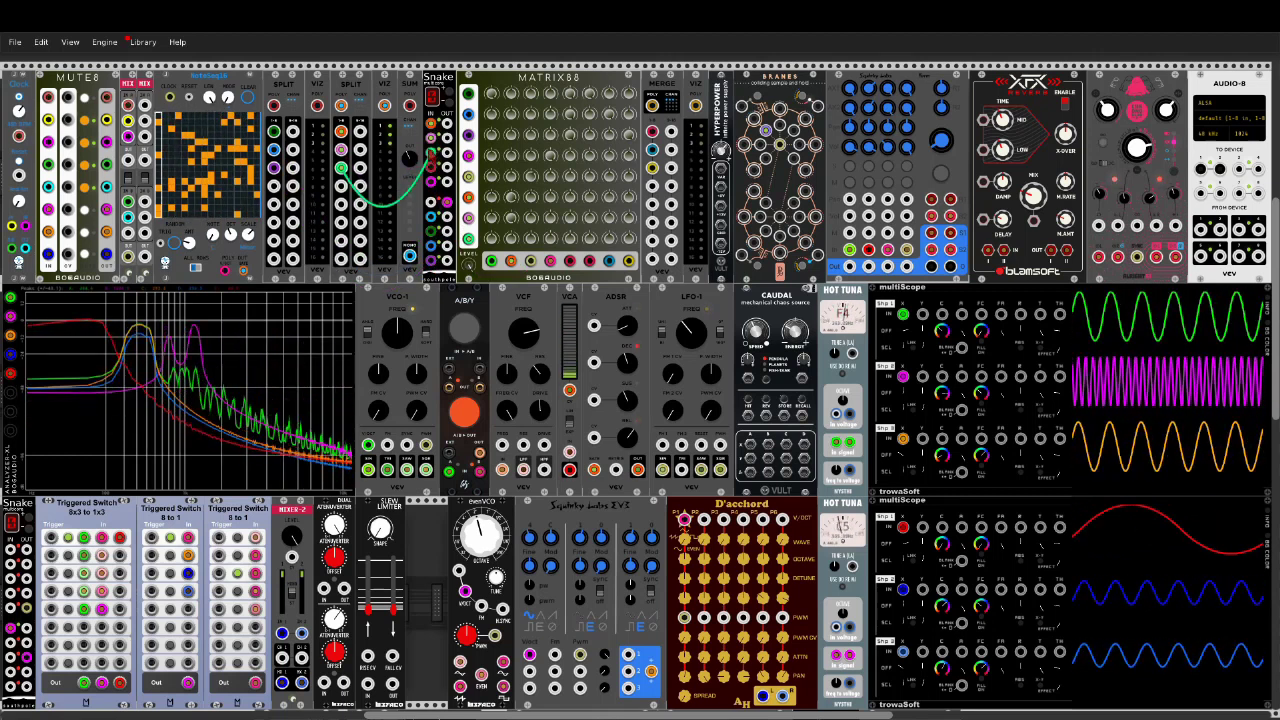
Step: Follow the signals through the Snake multicores to the Triggered Switch modules in the lowest row
{"action": "key", "text": "ctrl+z"}
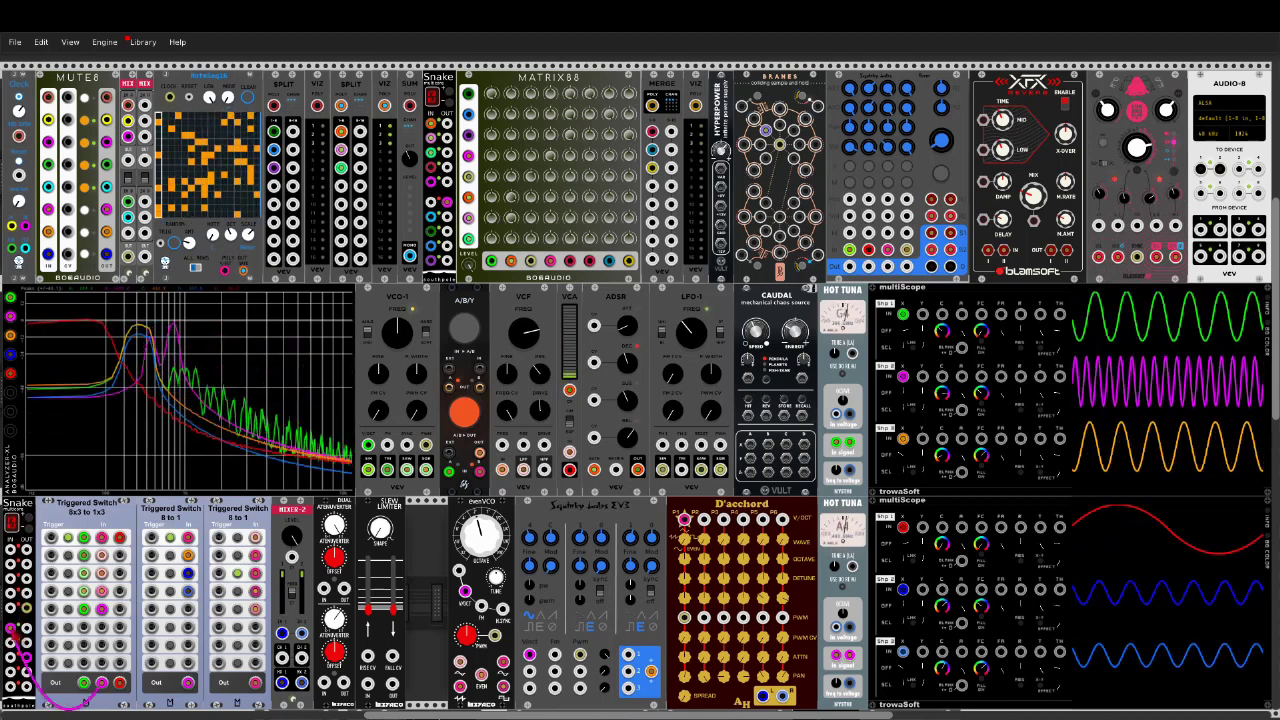
{"action": "mouse_move", "coordinate": [28, 657]}
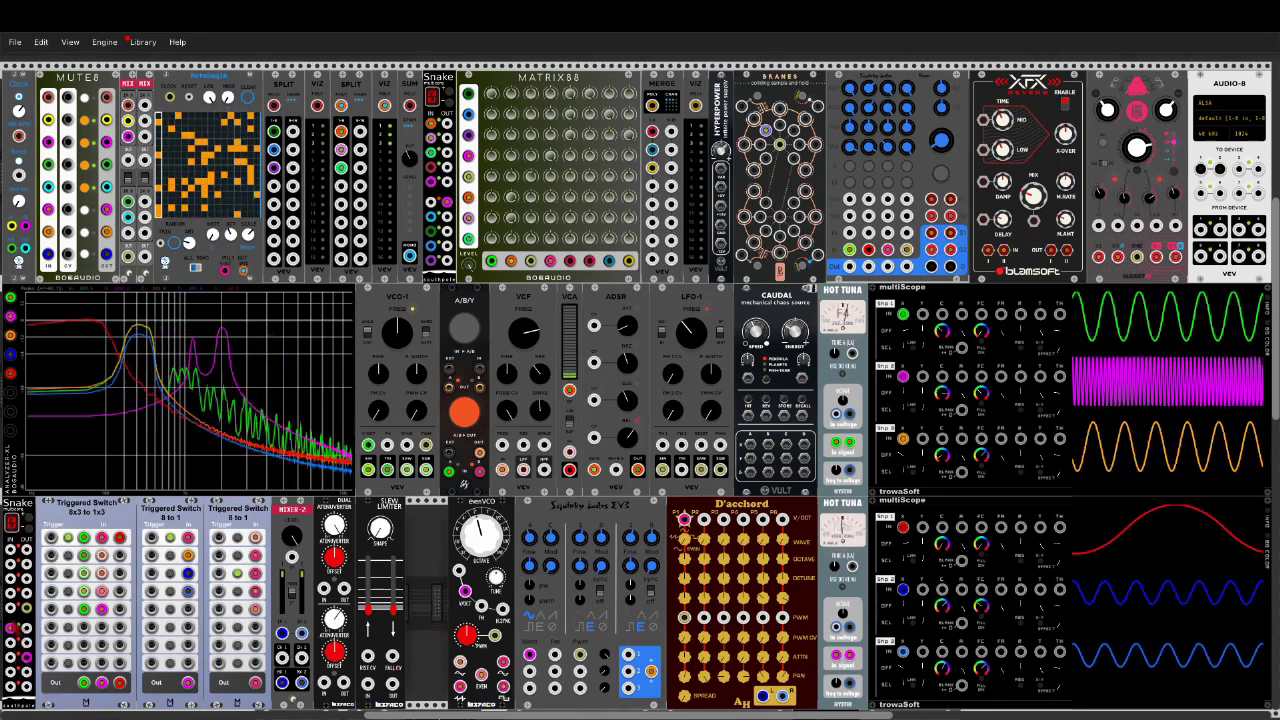
{"action": "mouse_move", "coordinate": [11, 628]}
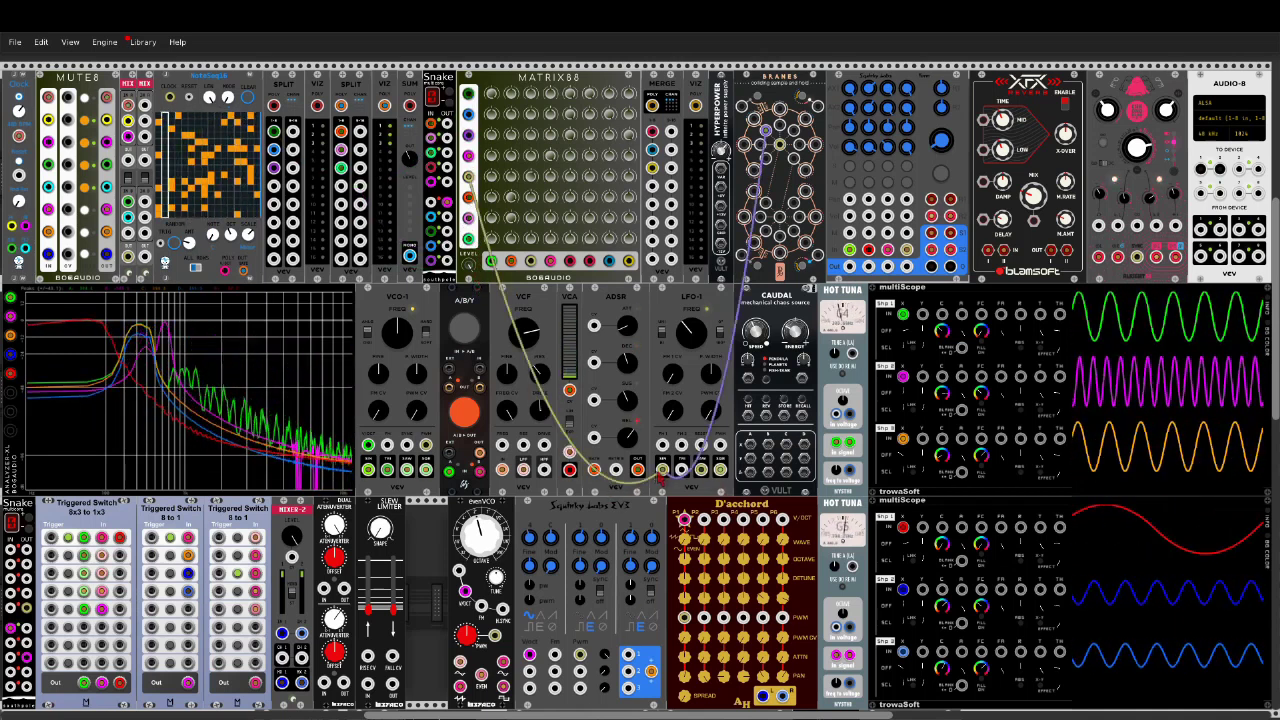
Step: Repatch the yellow MATRIX88 input cable from LFO-1's output to the BRANES module
{"action": "left_click_drag", "start_coordinate": [662, 470], "coordinate": [764, 131]}
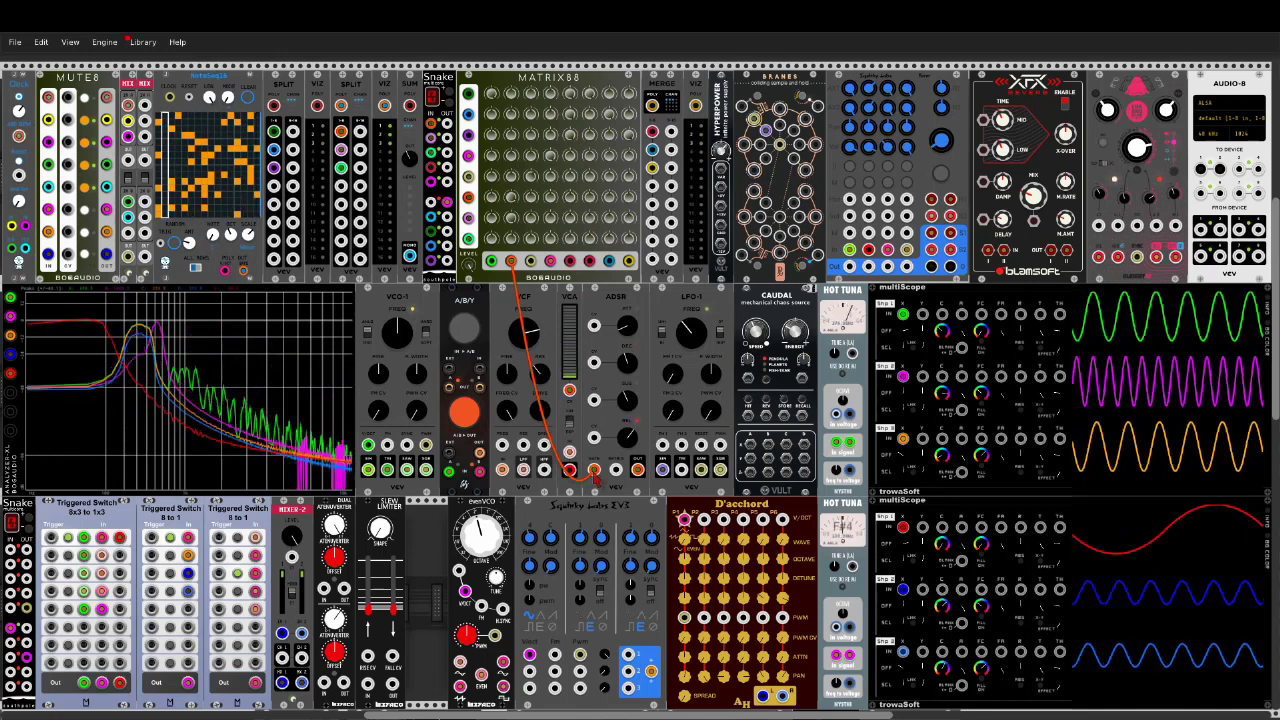
{"action": "right_click", "coordinate": [593, 476]}
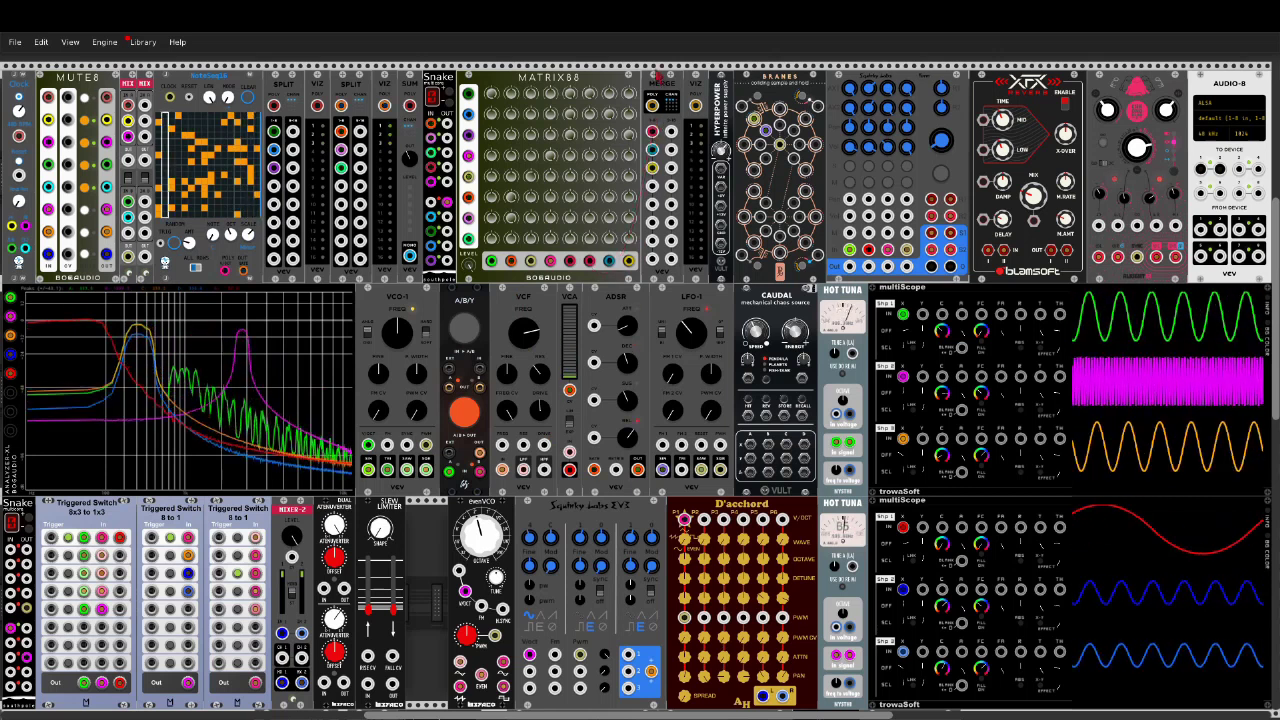
Step: Look up the plugin details of the VCO-1 module
{"action": "mouse_move", "coordinate": [654, 109]}
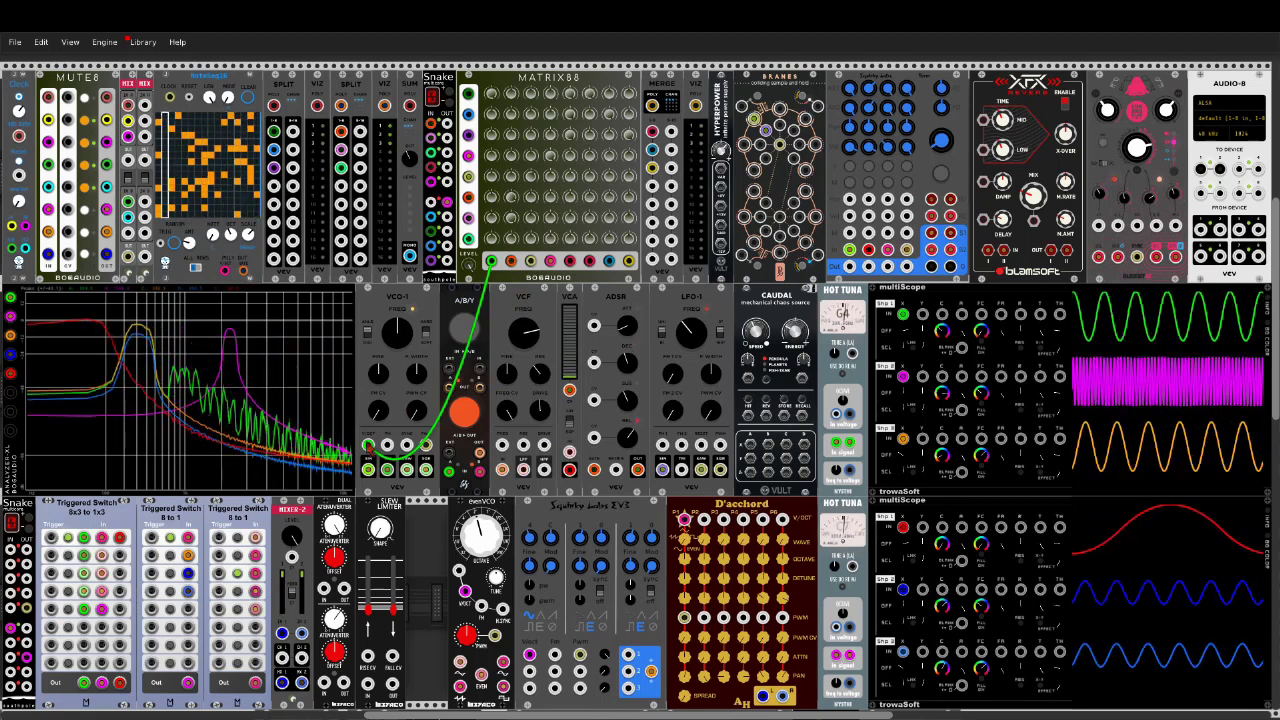
{"action": "right_click", "coordinate": [372, 306]}
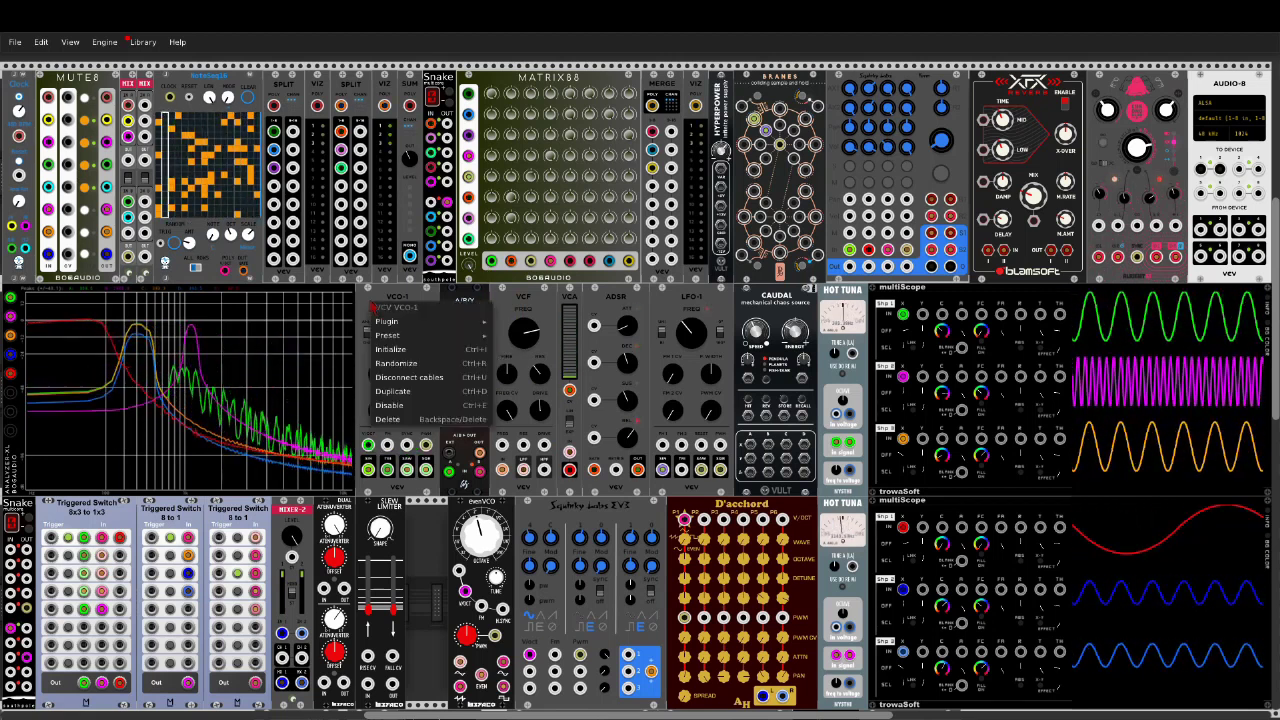
{"action": "mouse_move", "coordinate": [426, 322]}
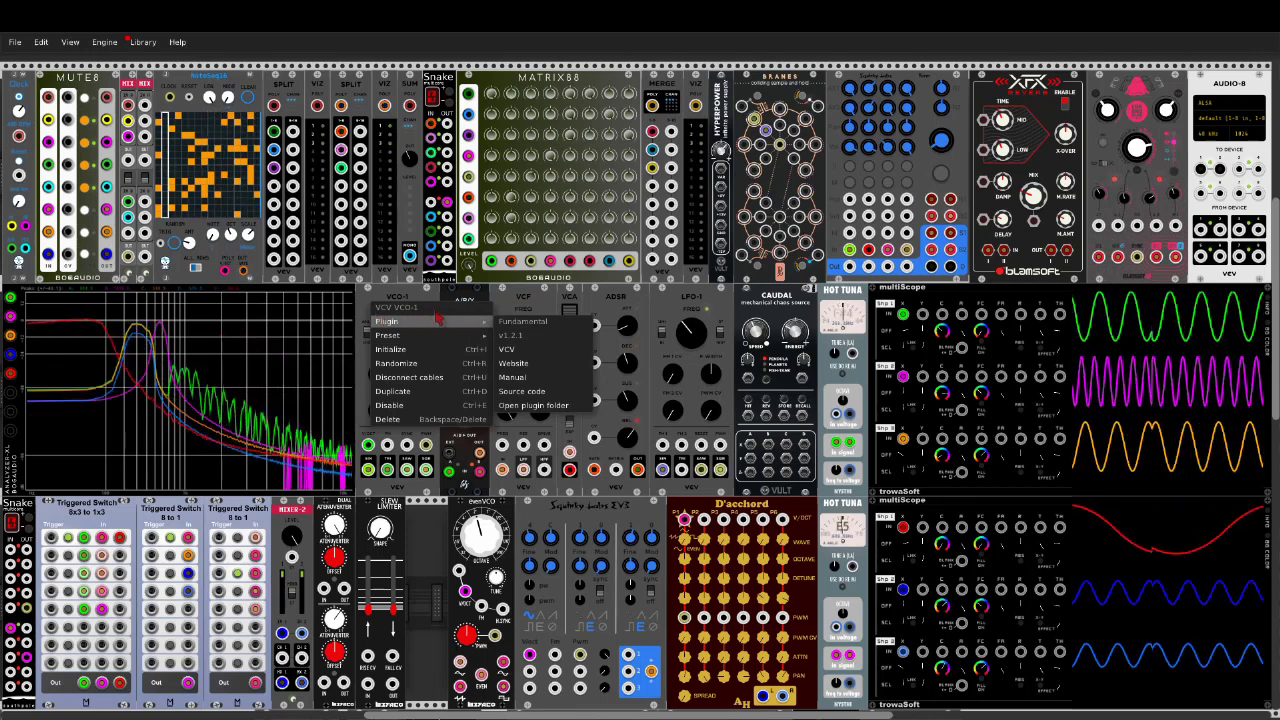
Step: Trace VCO-1's cabling from the MATRIX88 output to its pitch input, and from its output to the Triggered Switches, analyzer and mixer
{"action": "left_click", "coordinate": [366, 300]}
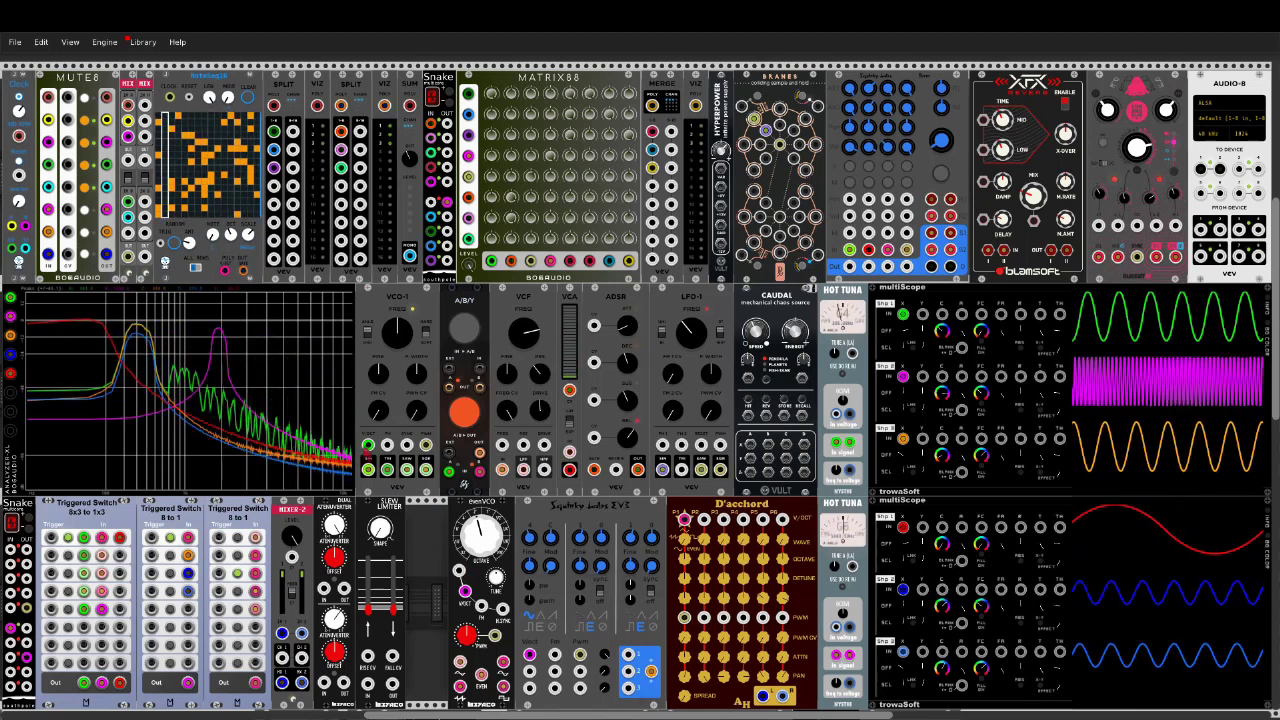
{"action": "left_click_drag", "start_coordinate": [368, 443], "coordinate": [491, 261]}
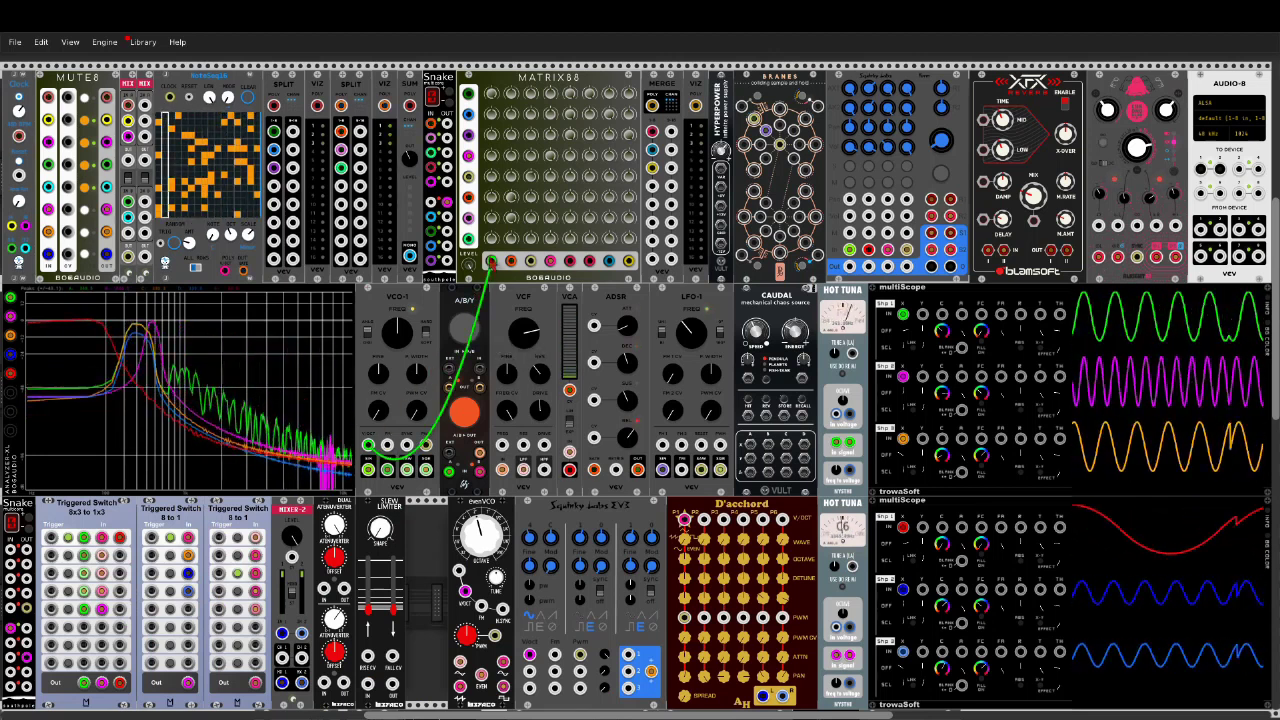
{"action": "left_click_drag", "start_coordinate": [491, 261], "coordinate": [484, 350]}
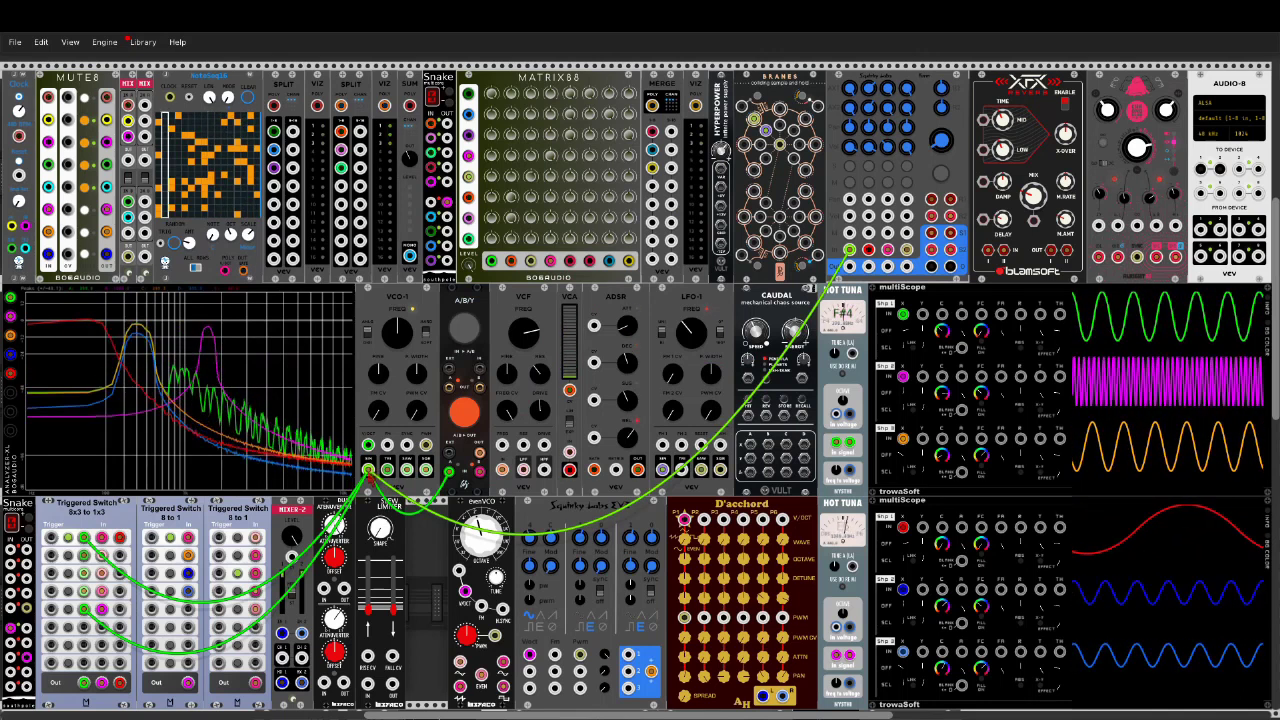
{"action": "key", "text": "ctrl+z"}
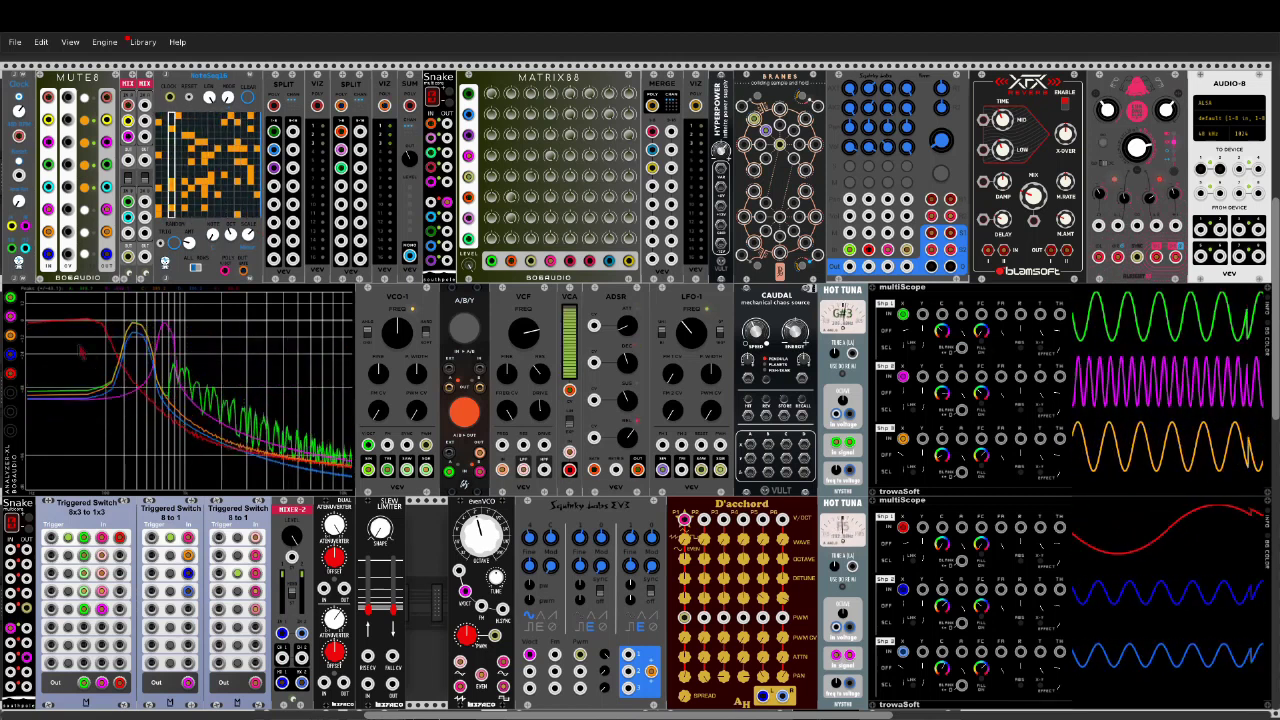
{"action": "mouse_move", "coordinate": [10, 298]}
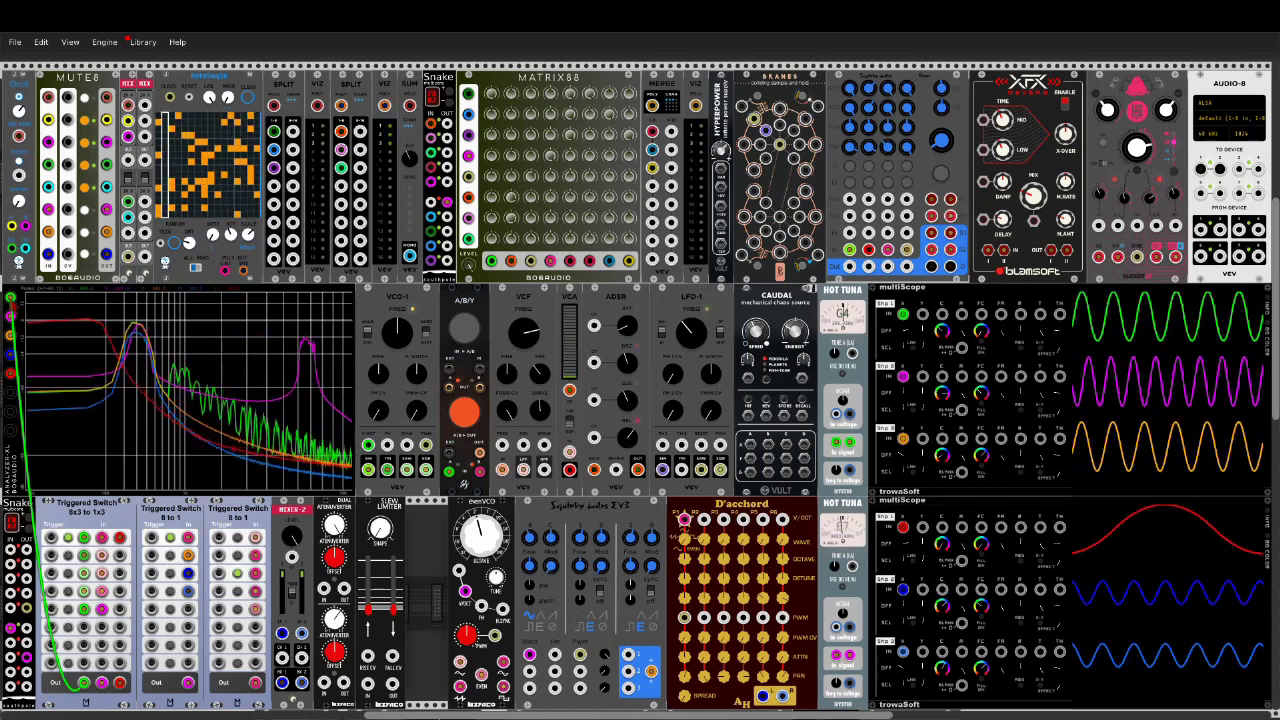
{"action": "key", "text": "ctrl+z"}
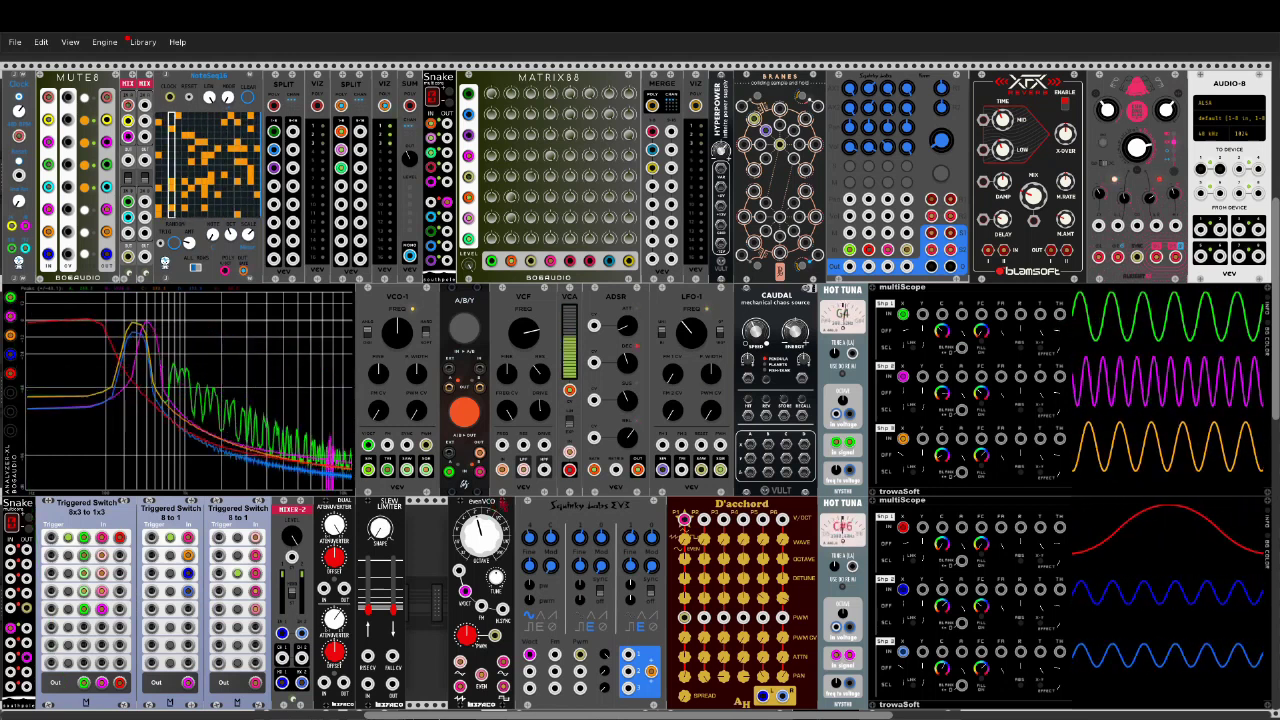
{"action": "mouse_move", "coordinate": [371, 449]}
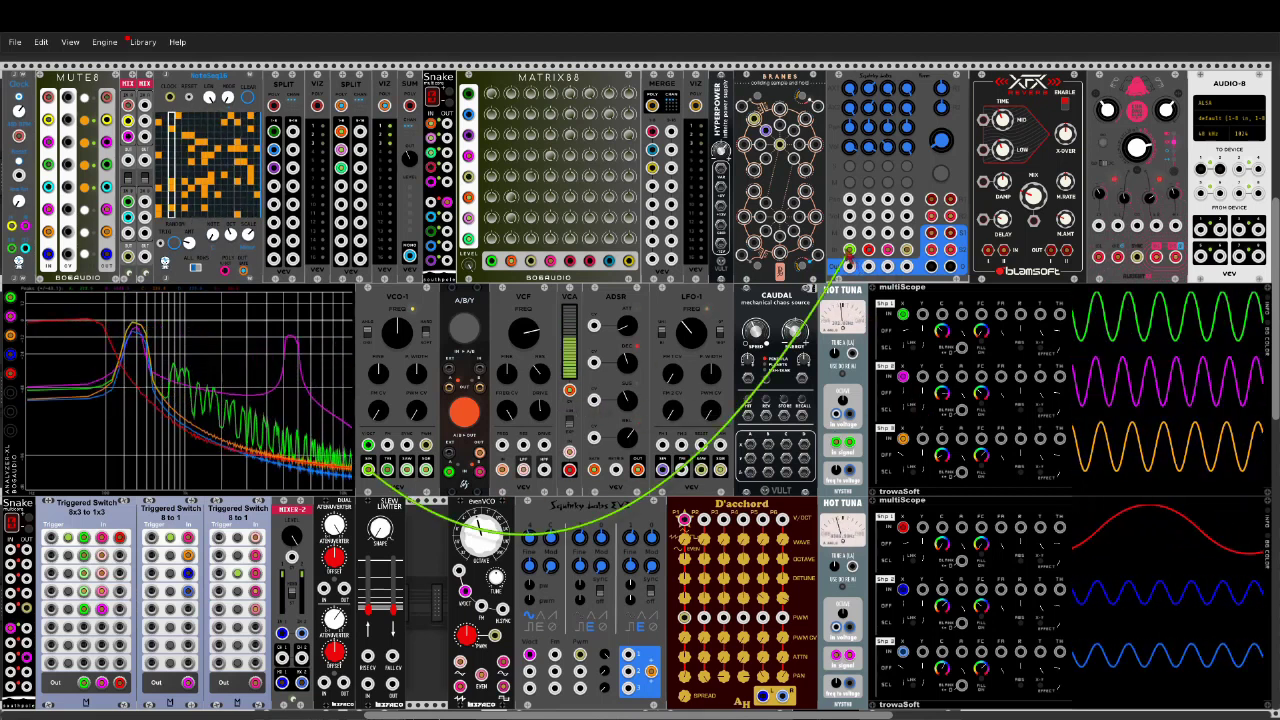
{"action": "left_click_drag", "start_coordinate": [849, 250], "coordinate": [368, 469]}
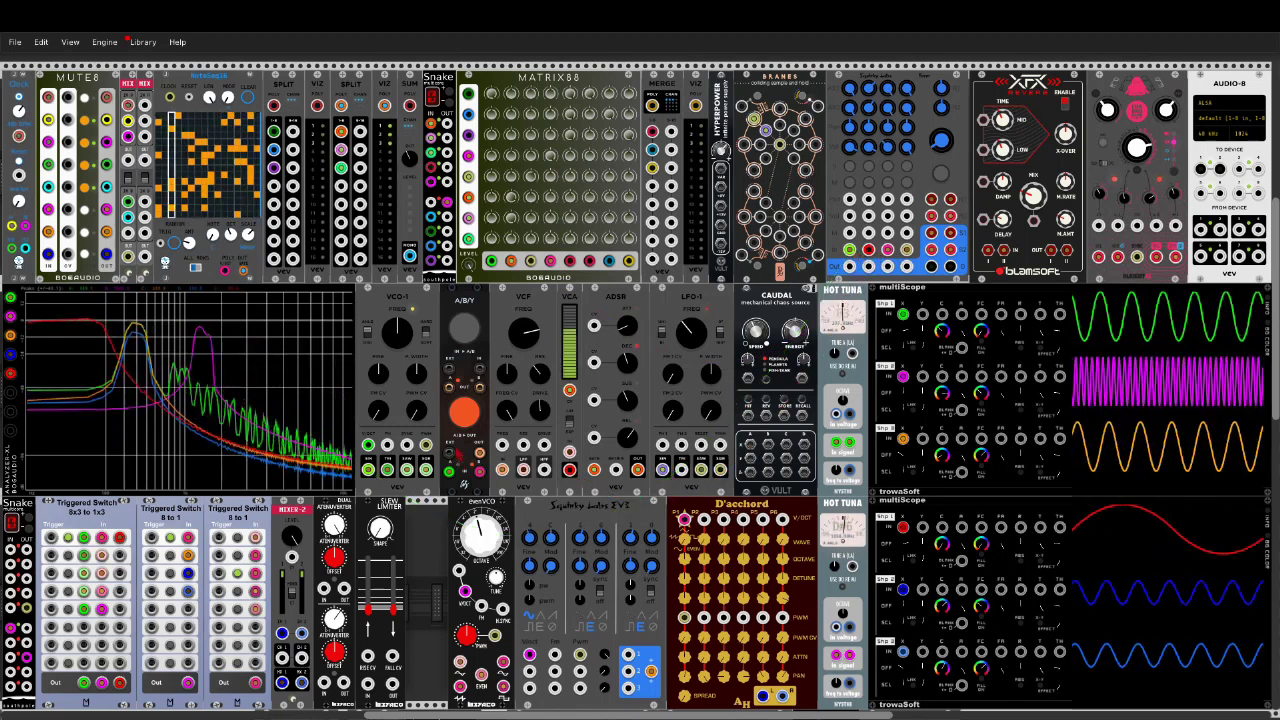
Step: Toggle the A/B/Y module's lower switch off and back on, and trace the signal from VCF through VCA and the mixer to AUDIO-8
{"action": "left_click", "coordinate": [464, 412]}
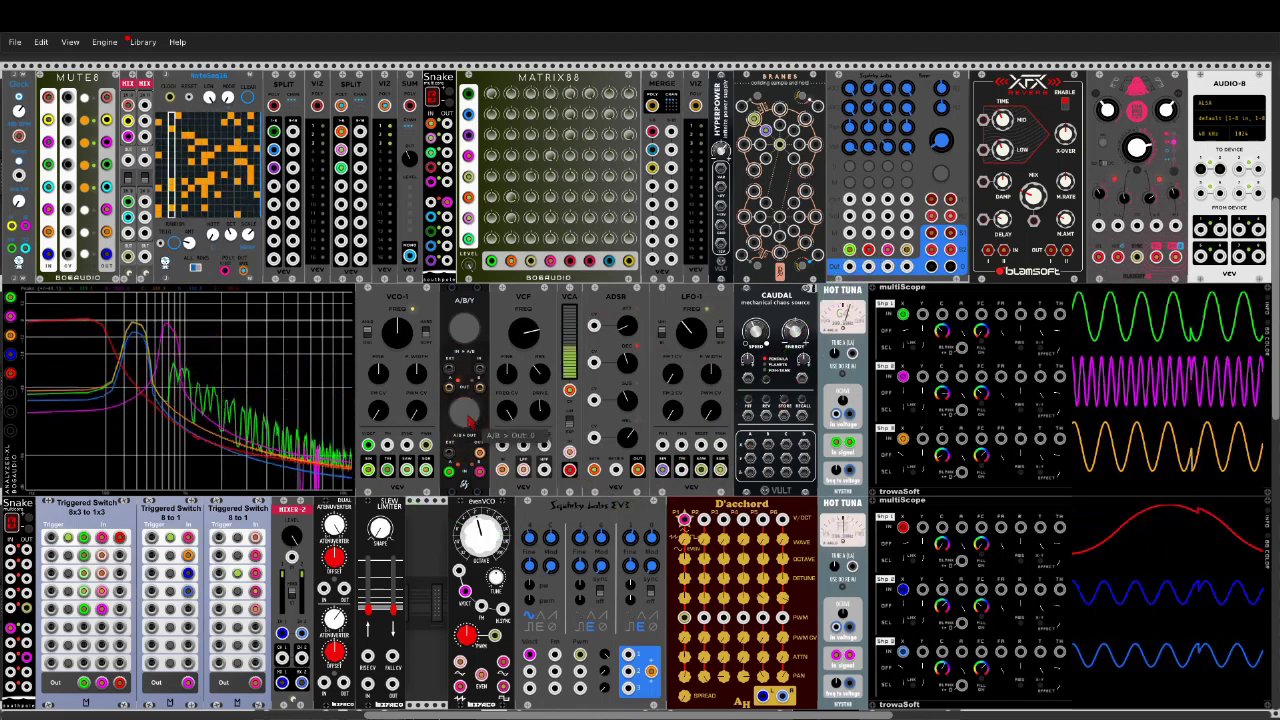
{"action": "left_click", "coordinate": [464, 412]}
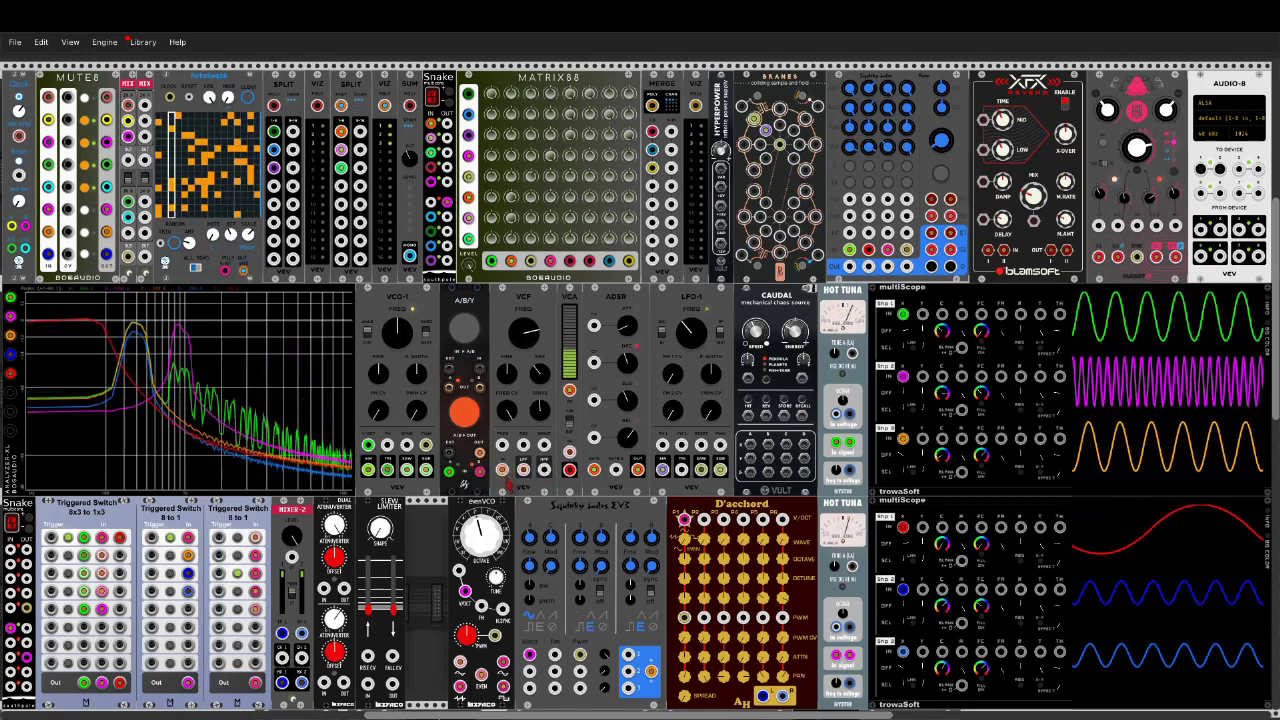
{"action": "left_click_drag", "start_coordinate": [523, 469], "coordinate": [569, 452]}
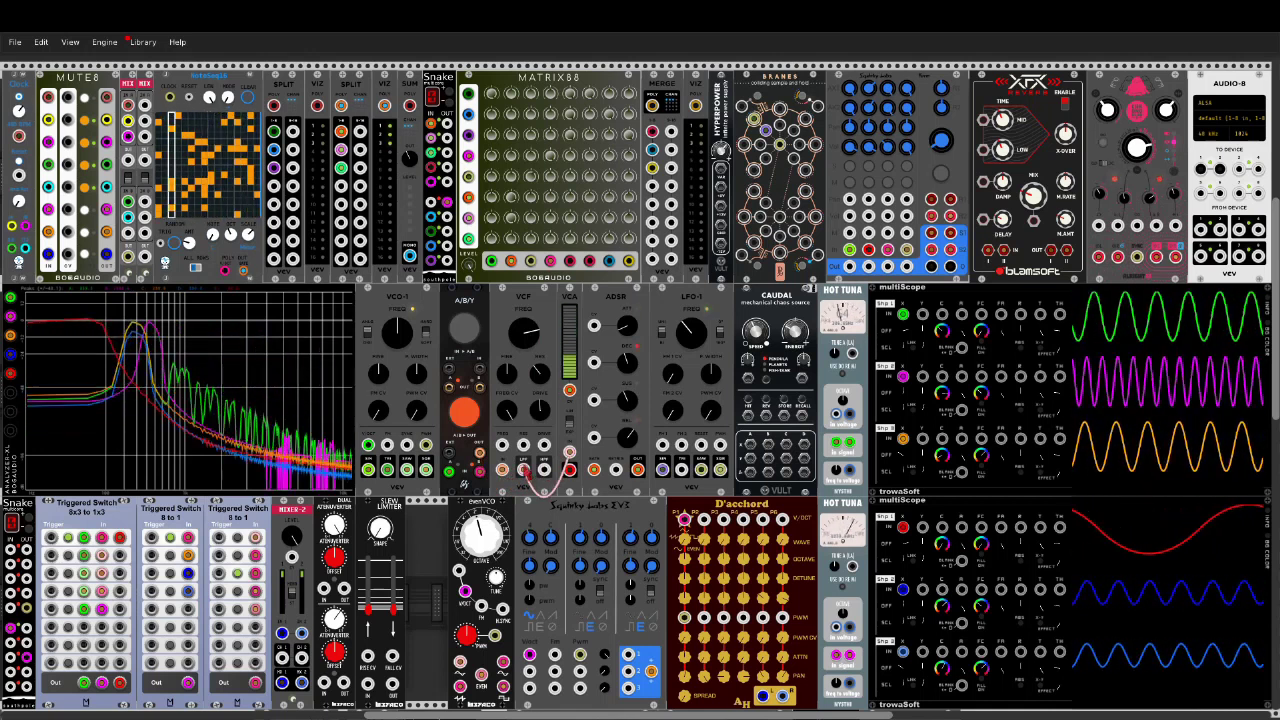
{"action": "key", "text": "ctrl+z"}
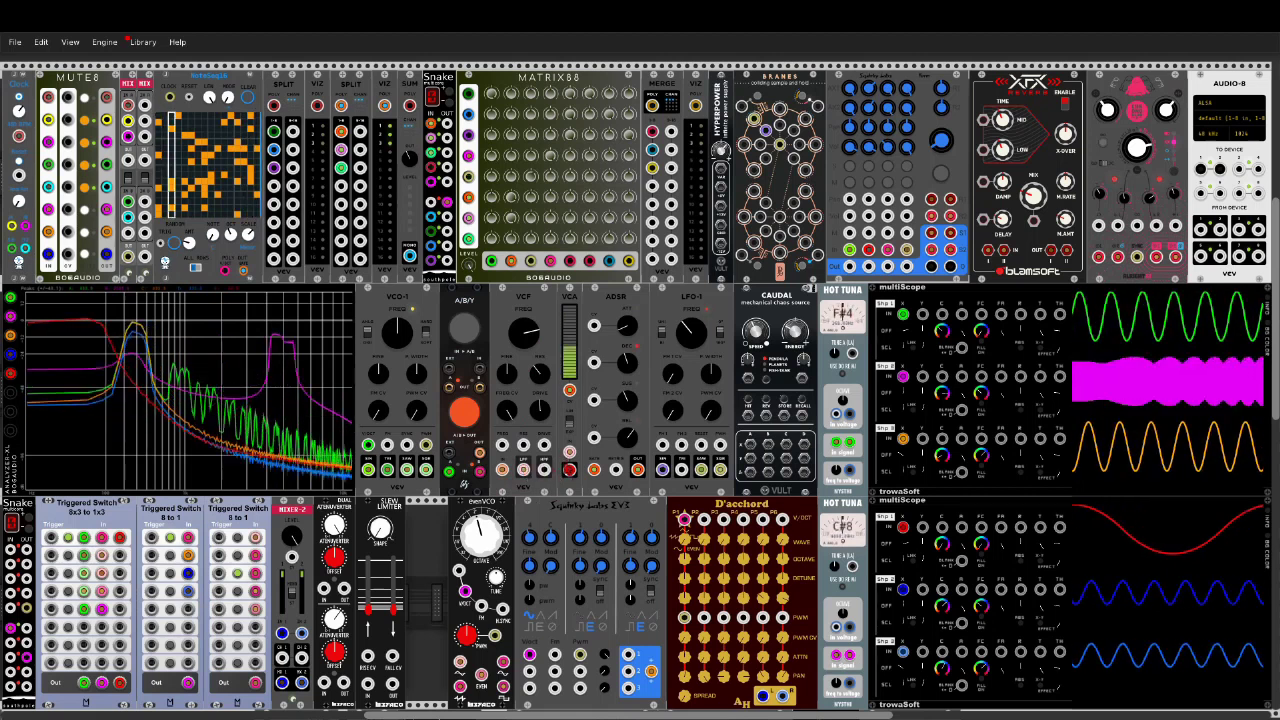
{"action": "key", "text": "ctrl+shift+z"}
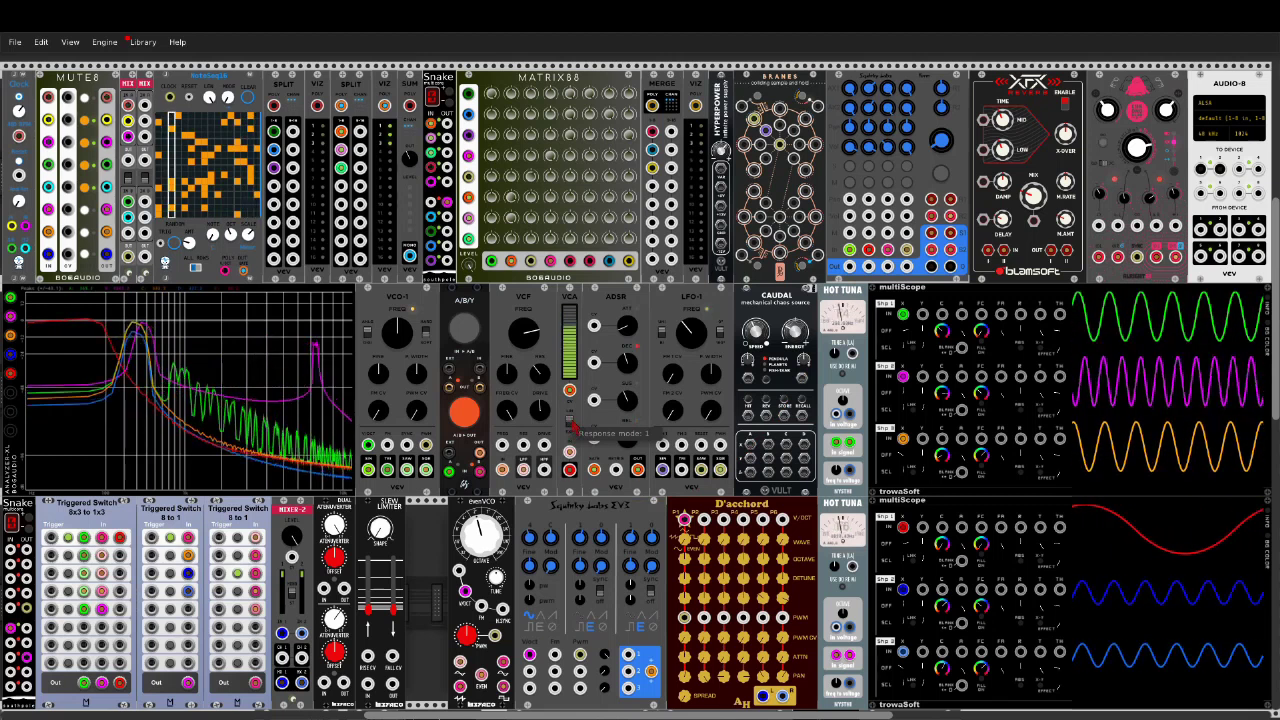
{"action": "left_click_drag", "start_coordinate": [720, 468], "coordinate": [868, 249]}
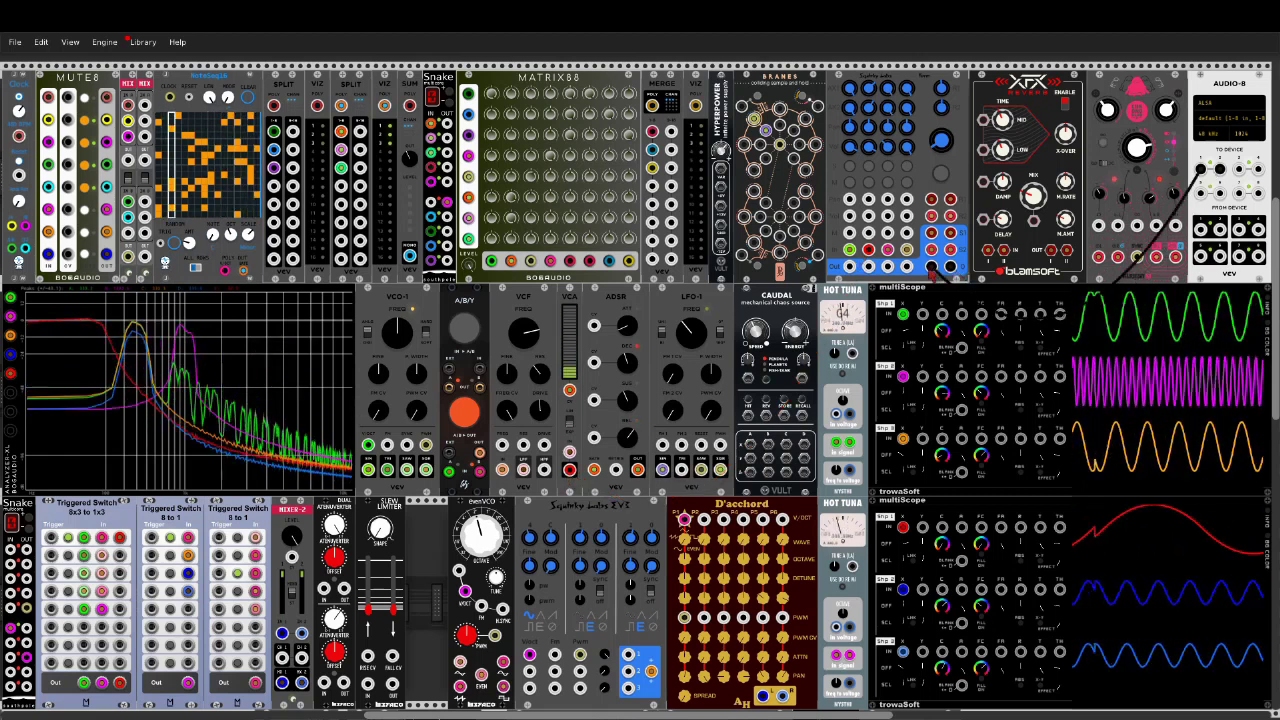
{"action": "left_click_drag", "start_coordinate": [943, 270], "coordinate": [1224, 170]}
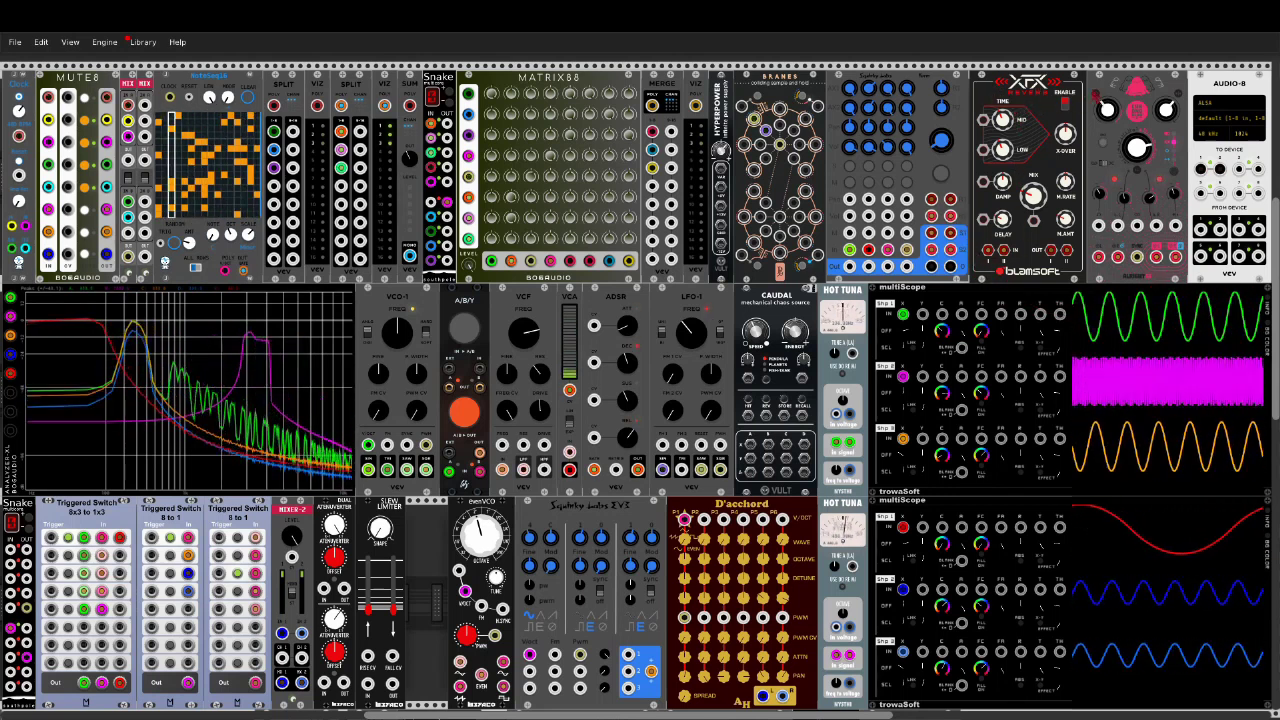
Step: Look up the plugin details of the Chronoblob2 delay module
{"action": "right_click", "coordinate": [1138, 90]}
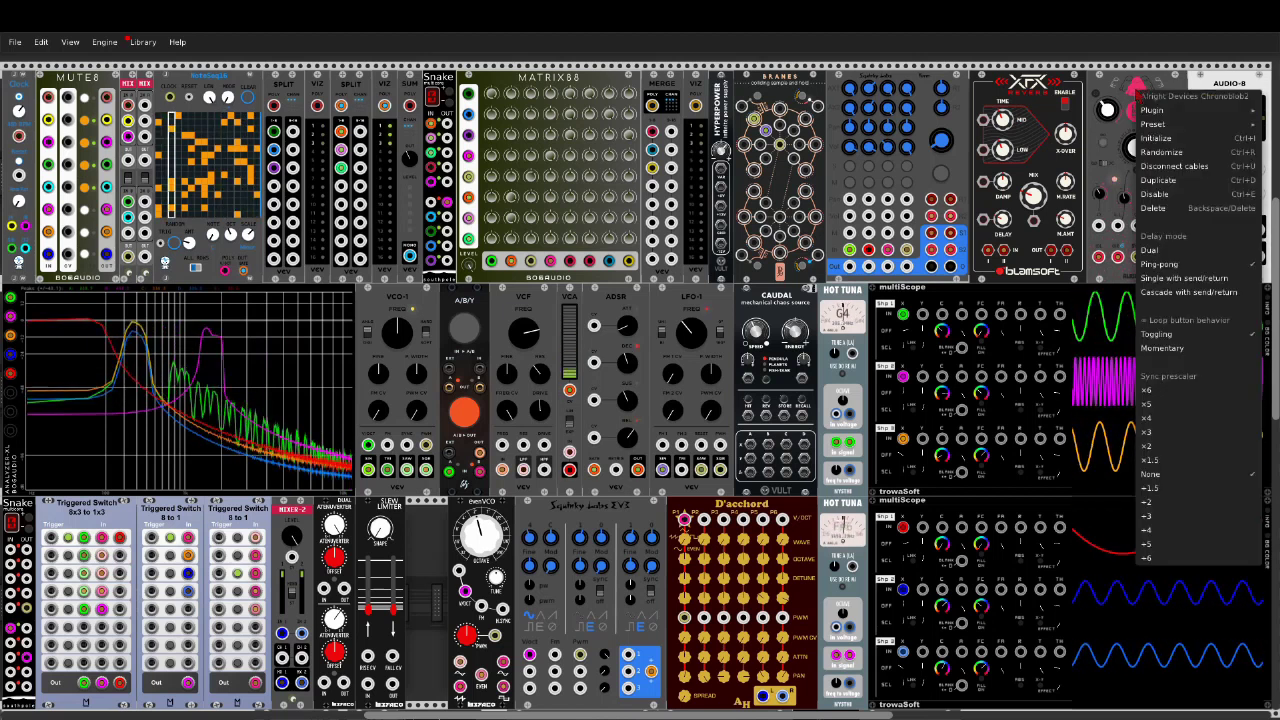
{"action": "mouse_move", "coordinate": [1152, 110]}
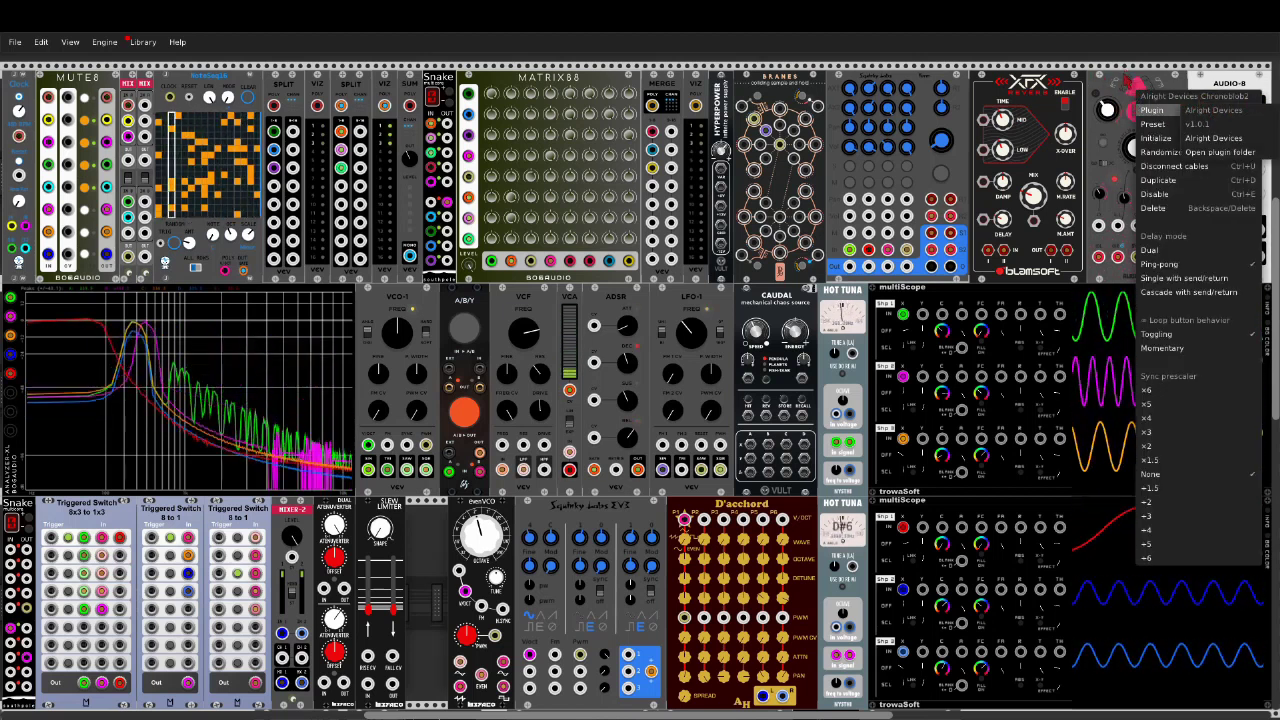
{"action": "left_click", "coordinate": [1123, 77]}
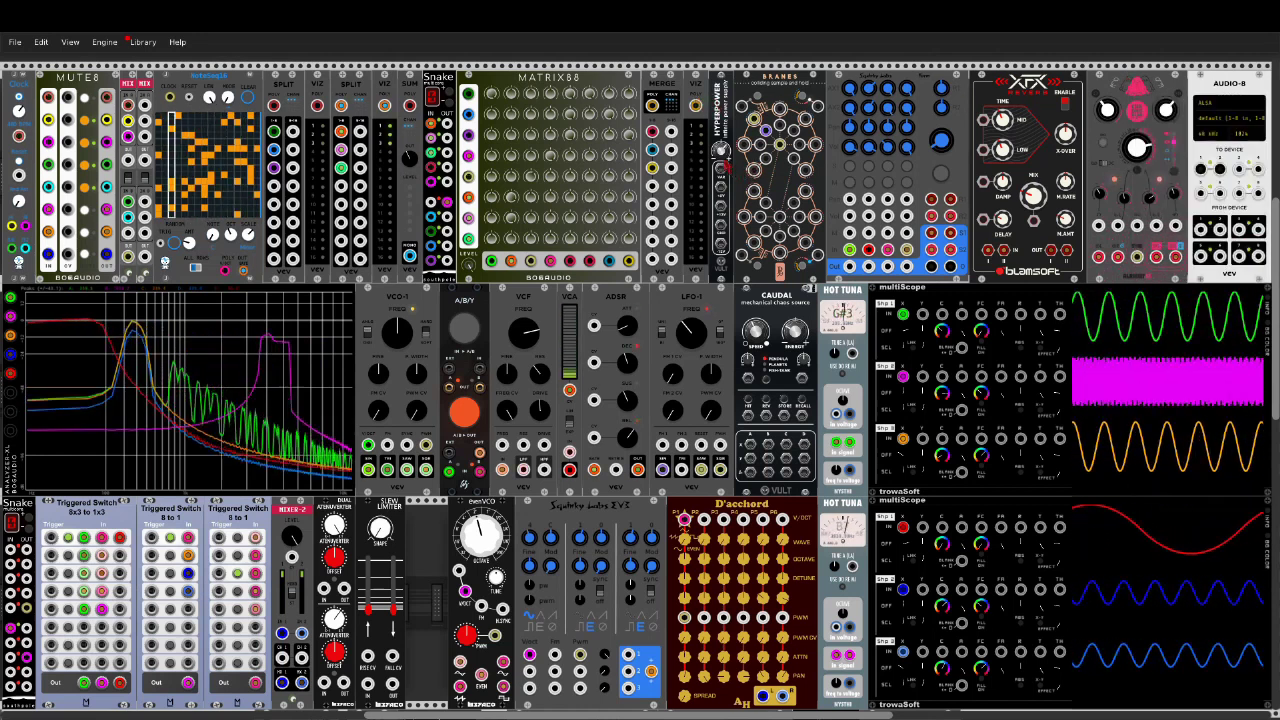
Step: Look up the plugin details of the MIXER-2 module beside the Triggered Switches
{"action": "mouse_move", "coordinate": [719, 149]}
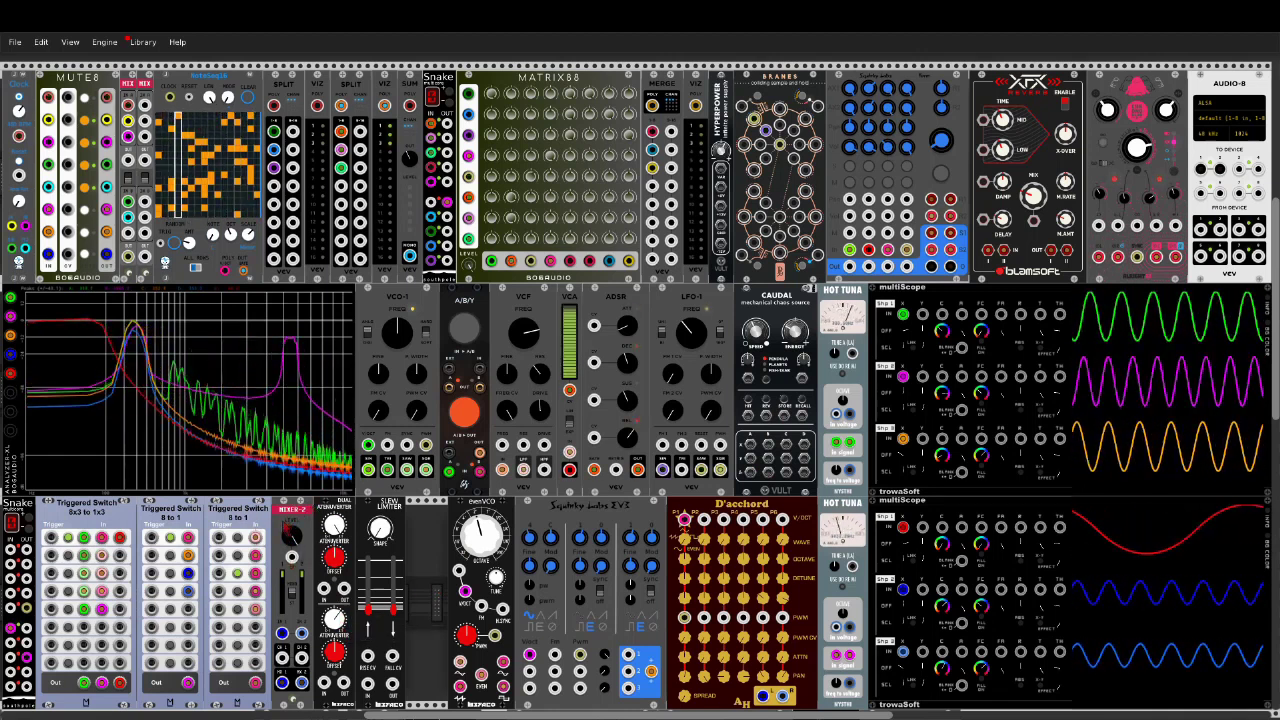
{"action": "right_click", "coordinate": [281, 526]}
{"action": "mouse_move", "coordinate": [288, 540]}
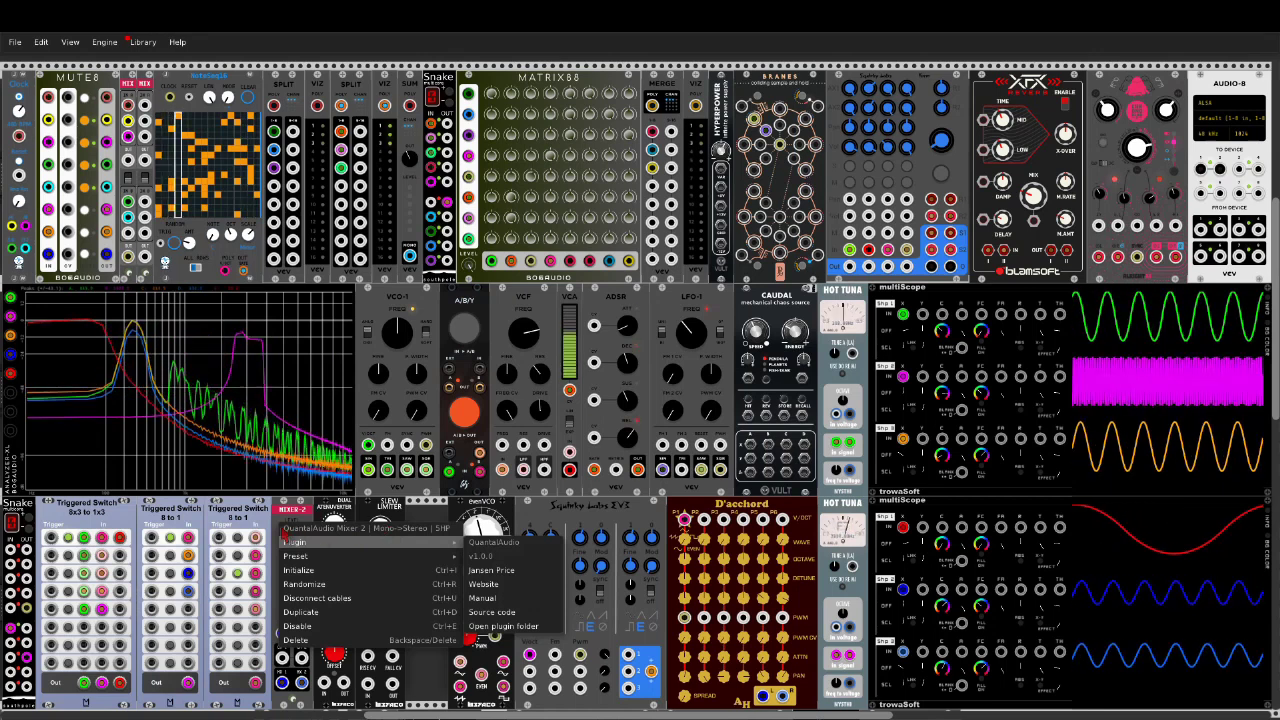
{"action": "key", "text": "Escape"}
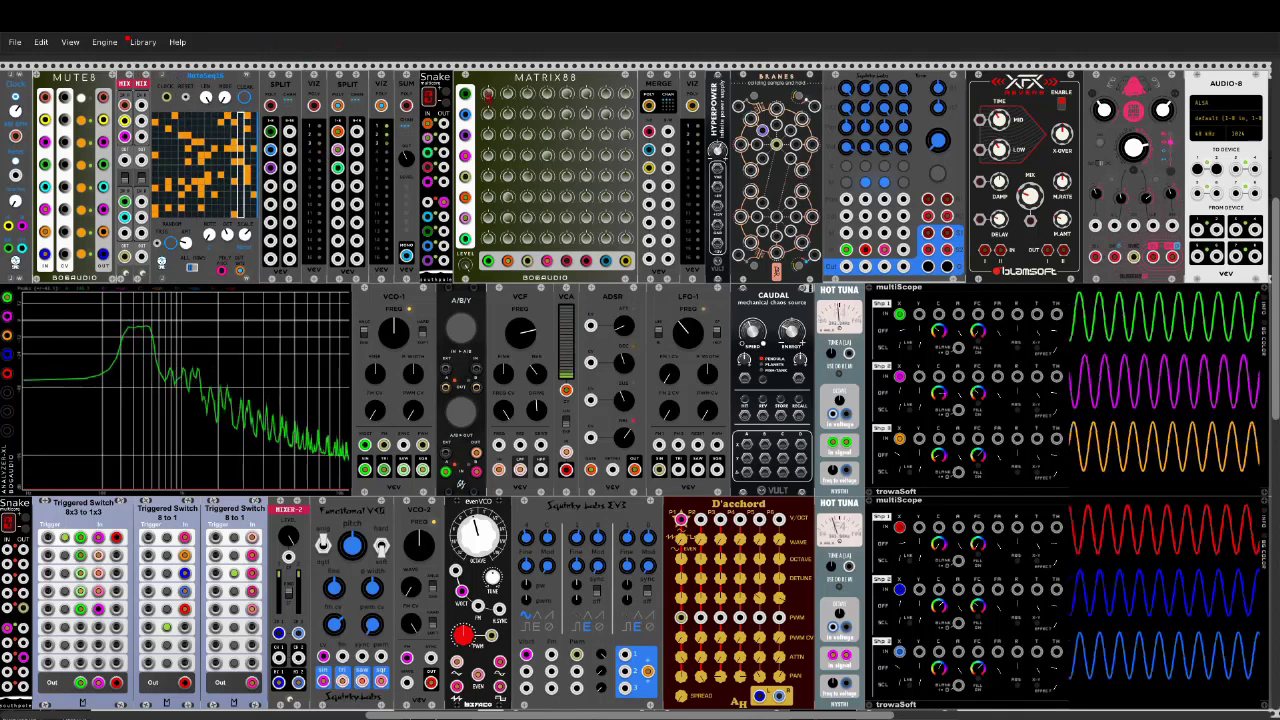
Step: Open the module browser, reset its filters and look through the modules of all brands
{"action": "right_click", "coordinate": [594, 62]}
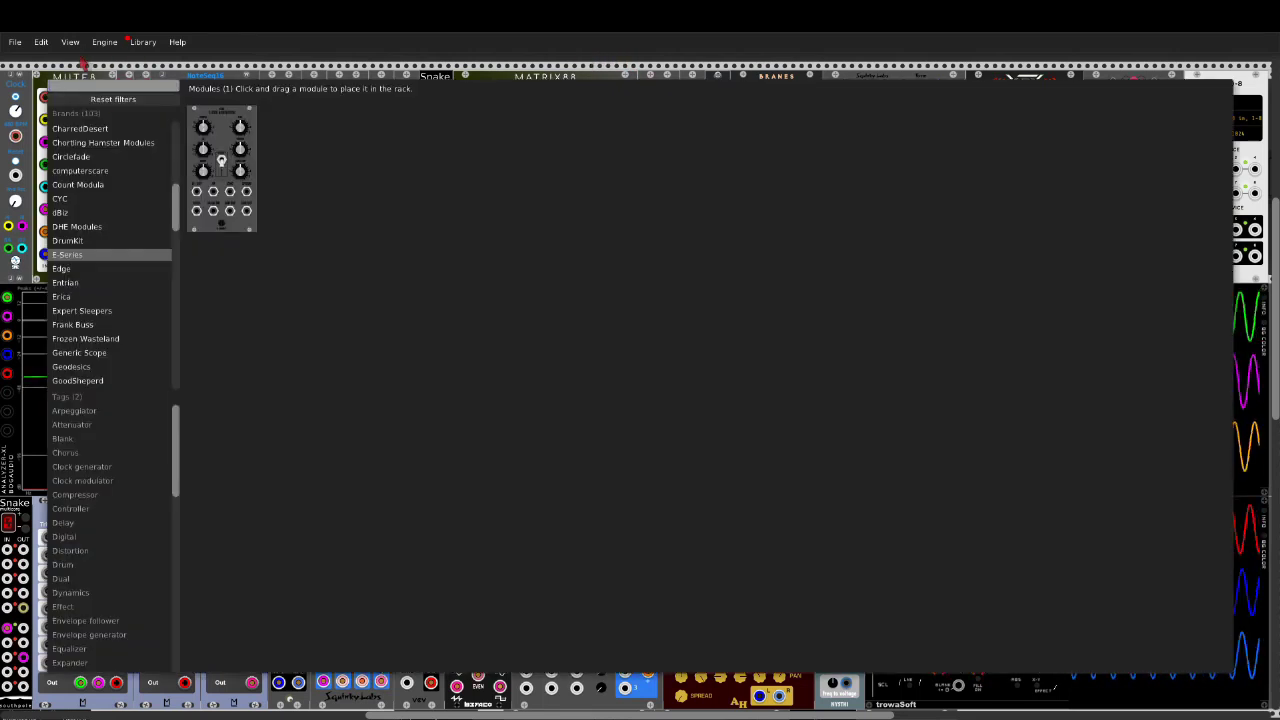
{"action": "left_click", "coordinate": [110, 99]}
{"action": "scroll", "coordinate": [491, 460], "scroll_direction": "down", "scroll_amount": 10}
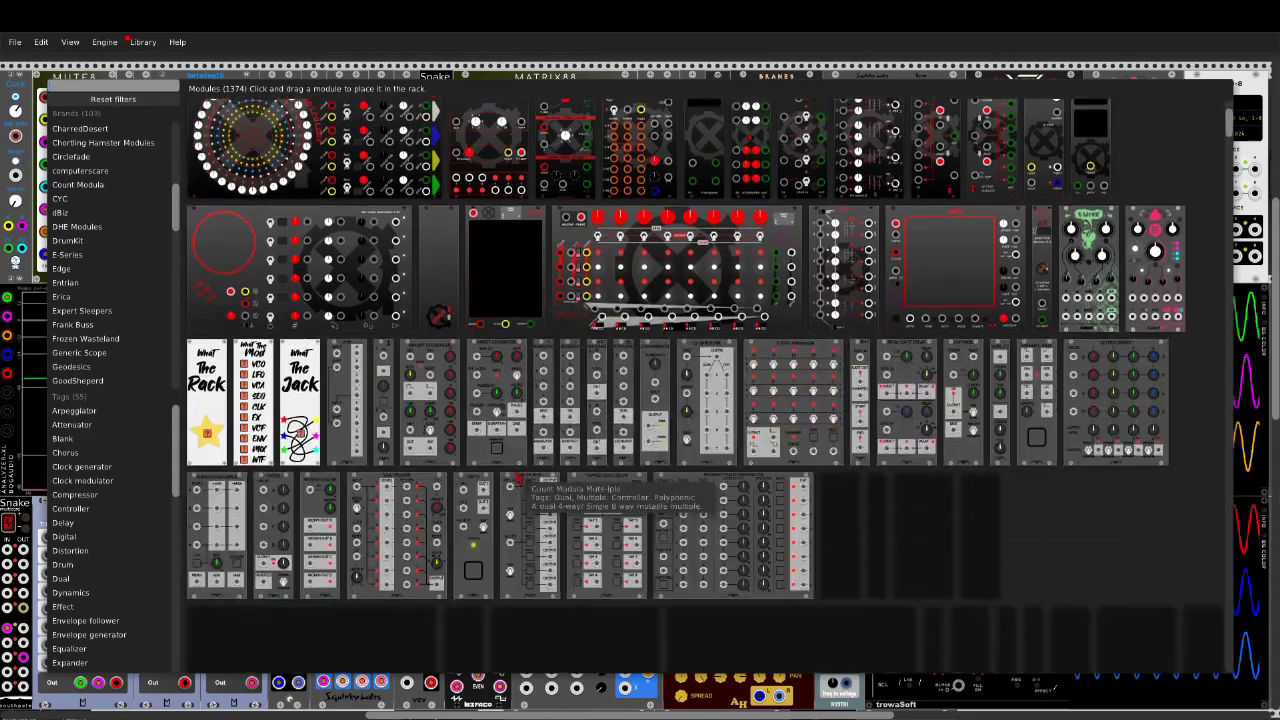
{"action": "scroll", "coordinate": [515, 477], "scroll_direction": "down", "scroll_amount": 10}
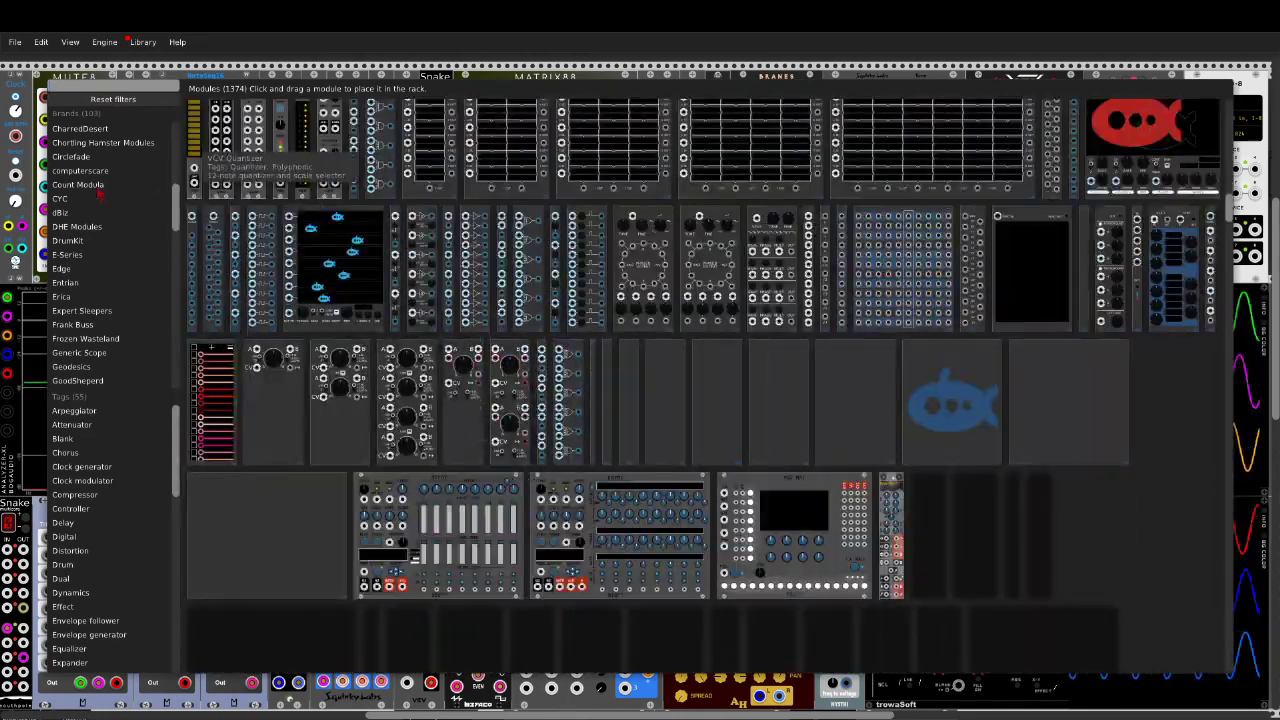
Step: Filter the module browser by the brands VCV, Audible Instruments, Befaco and E-Series in turn, and close it
{"action": "left_click_drag", "start_coordinate": [175, 210], "coordinate": [175, 330]}
{"action": "scroll", "coordinate": [100, 250], "scroll_direction": "down", "scroll_amount": 5}
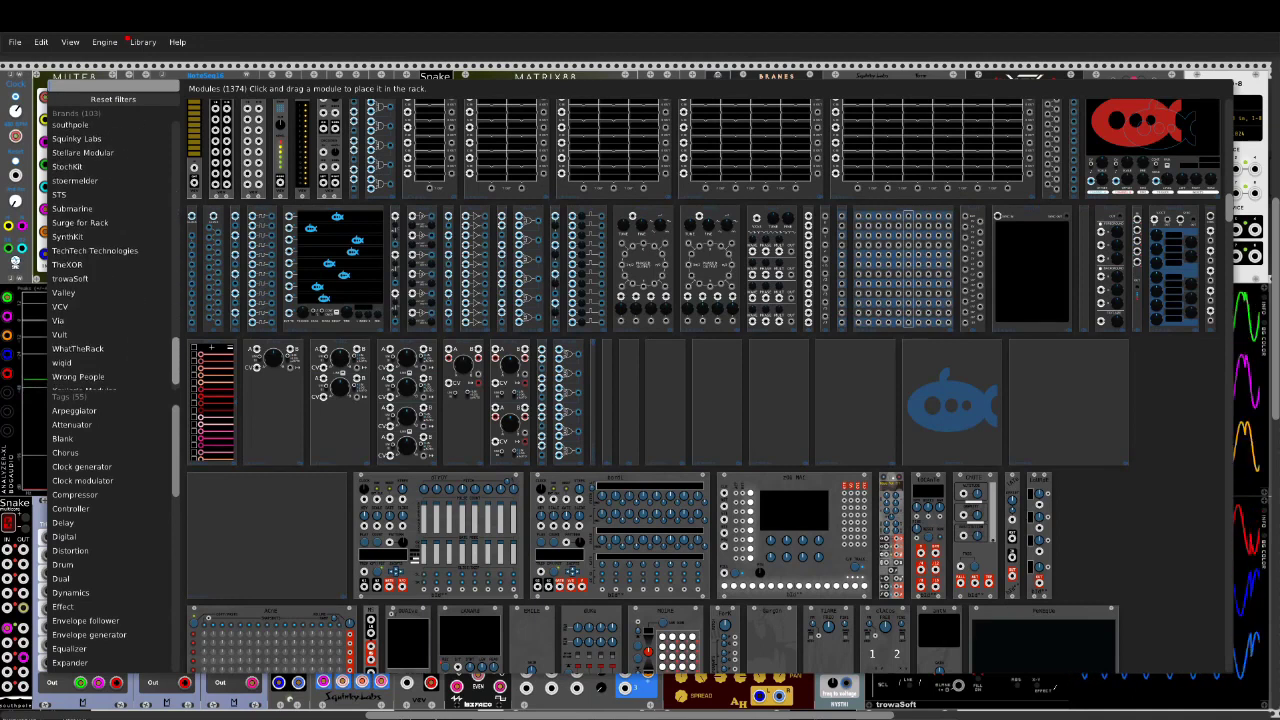
{"action": "left_click", "coordinate": [75, 307]}
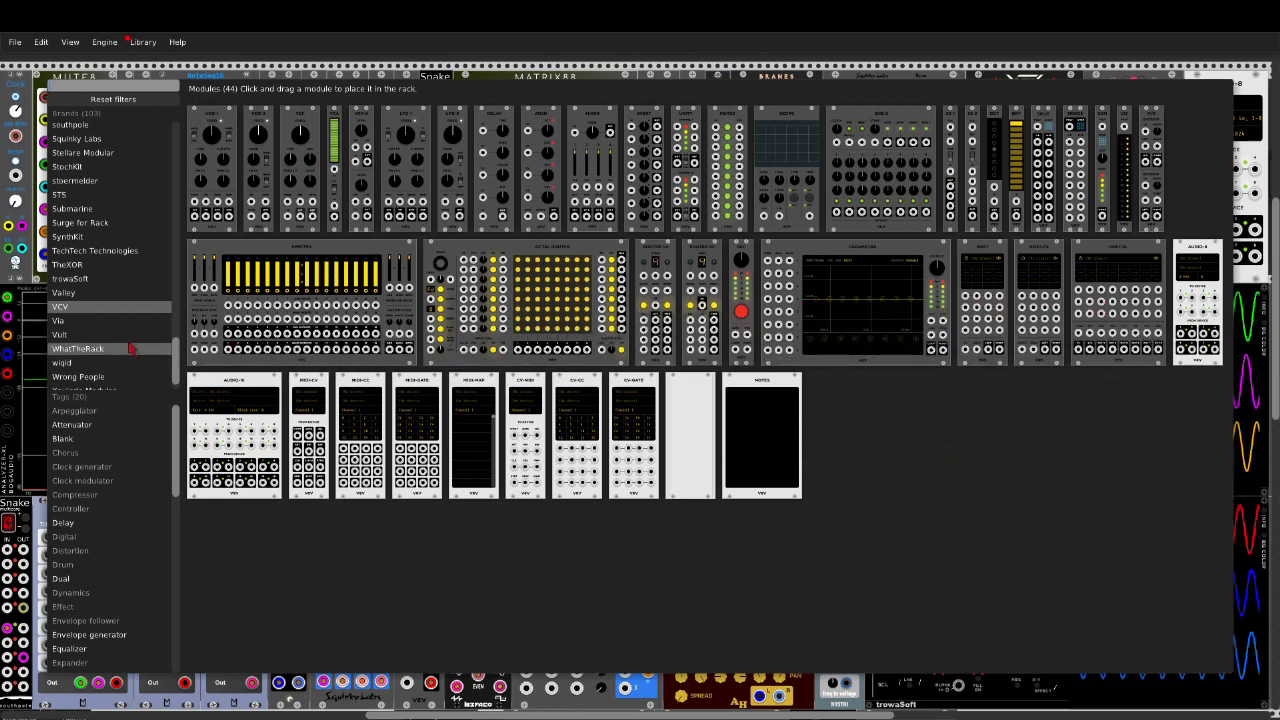
{"action": "left_click_drag", "start_coordinate": [176, 354], "coordinate": [177, 145]}
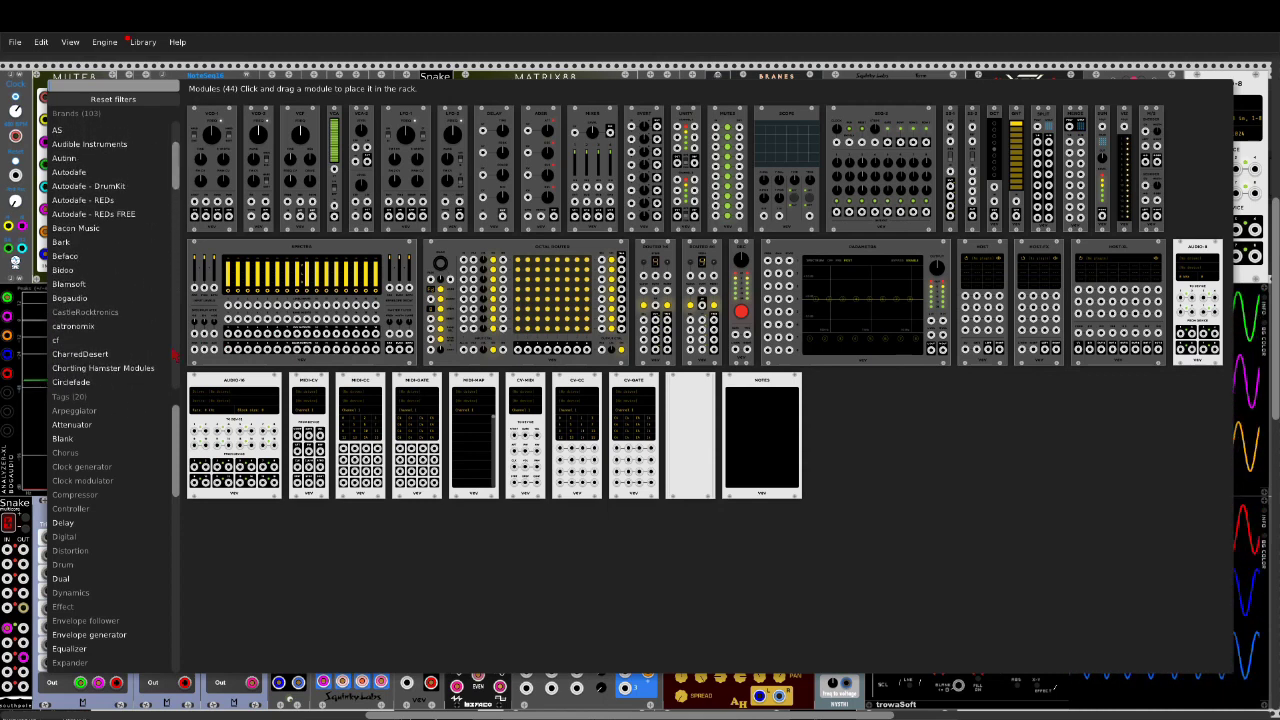
{"action": "left_click", "coordinate": [90, 144]}
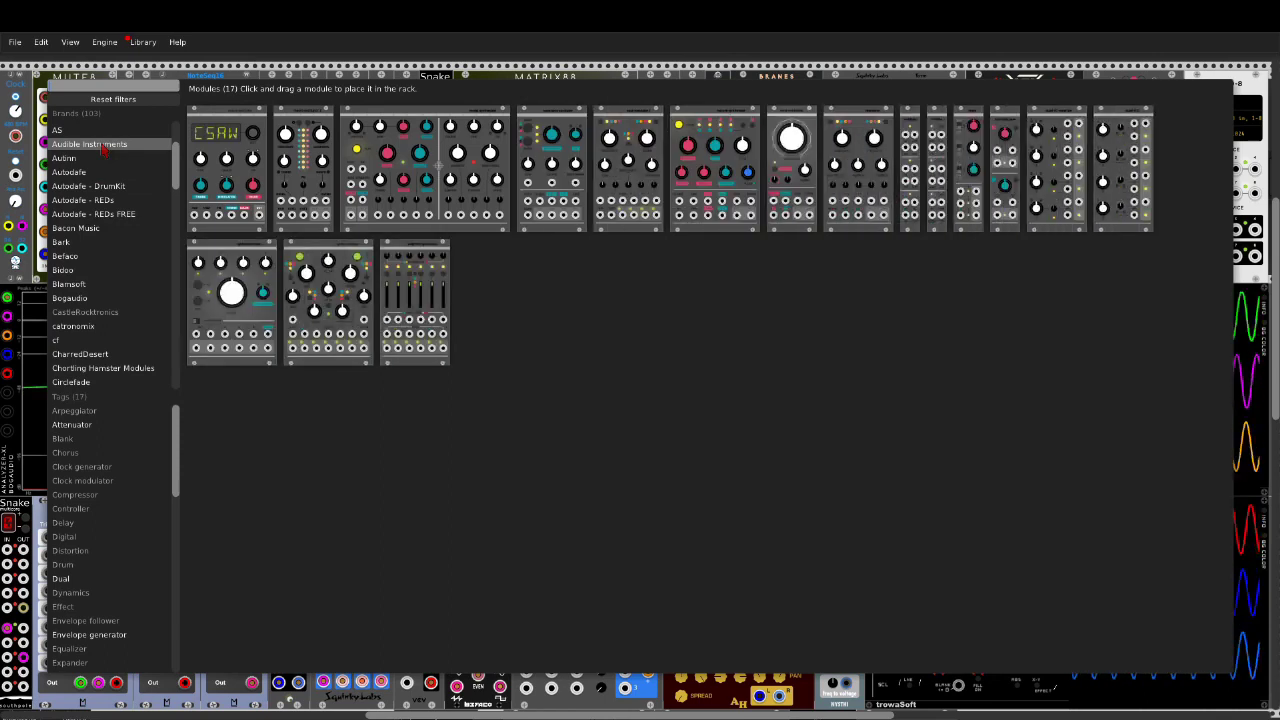
{"action": "left_click", "coordinate": [100, 256]}
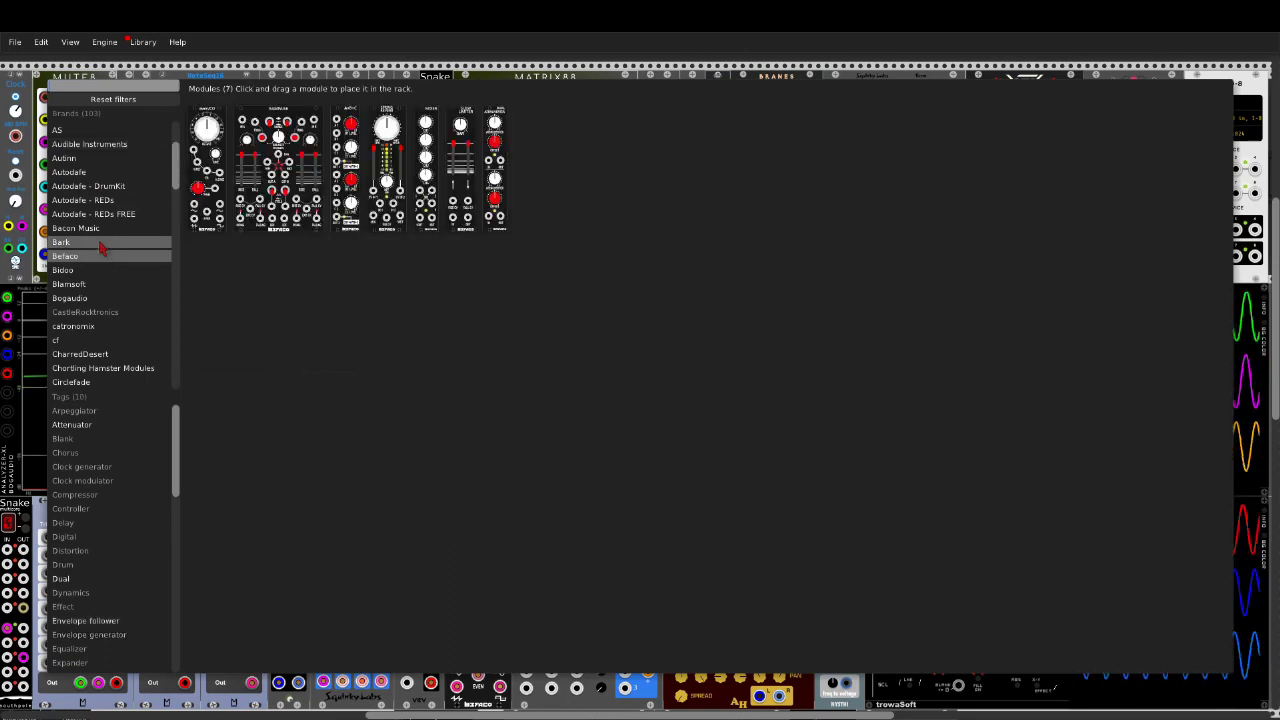
{"action": "scroll", "coordinate": [100, 248], "scroll_direction": "down", "scroll_amount": 5}
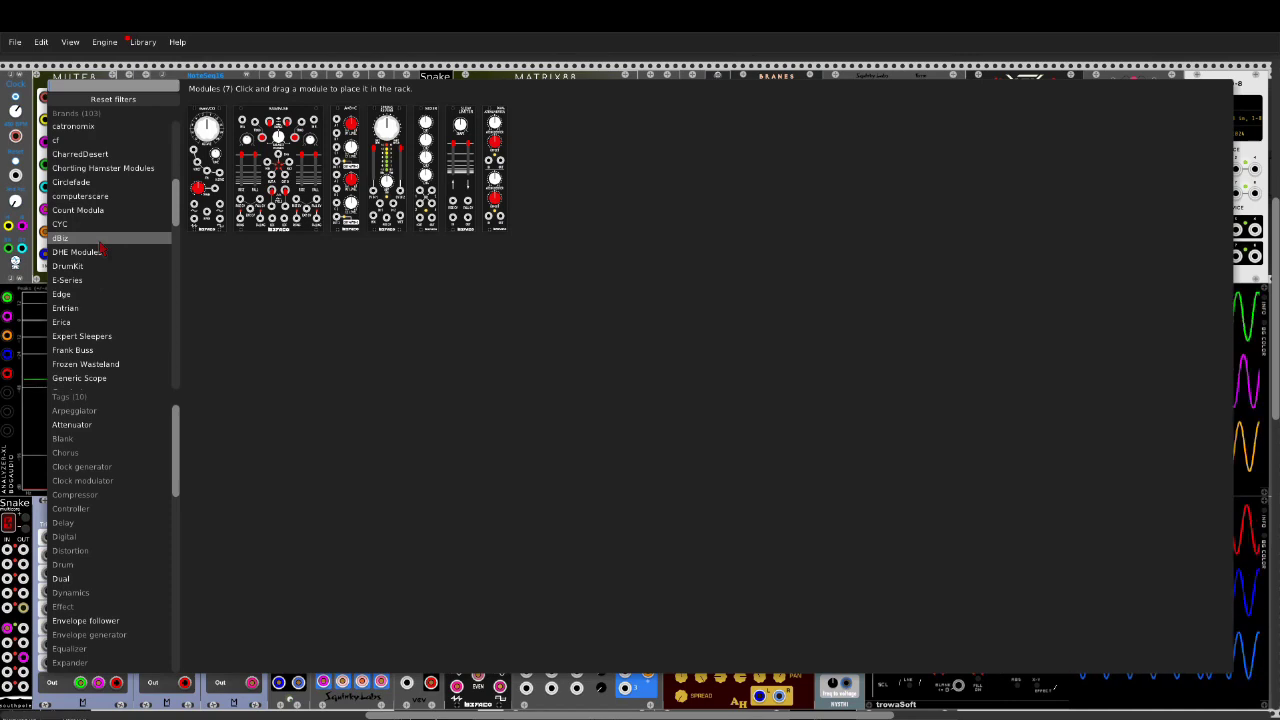
{"action": "left_click", "coordinate": [83, 284]}
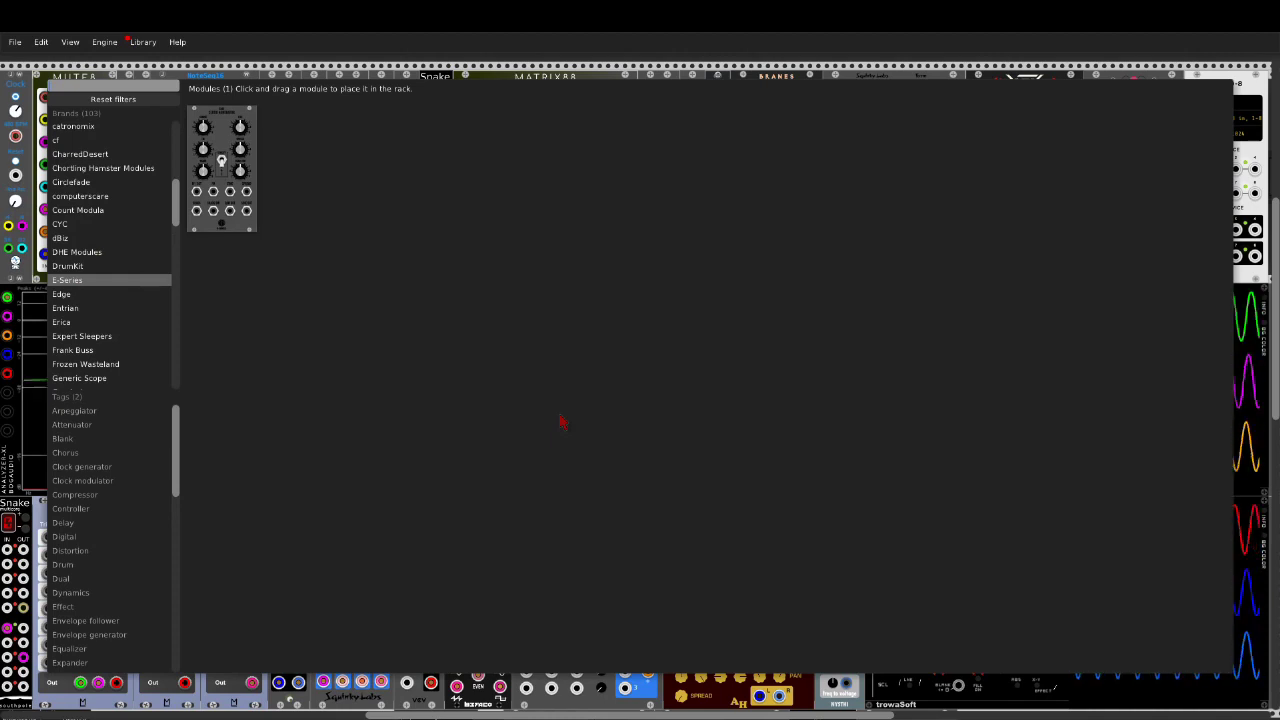
{"action": "left_click", "coordinate": [633, 68]}
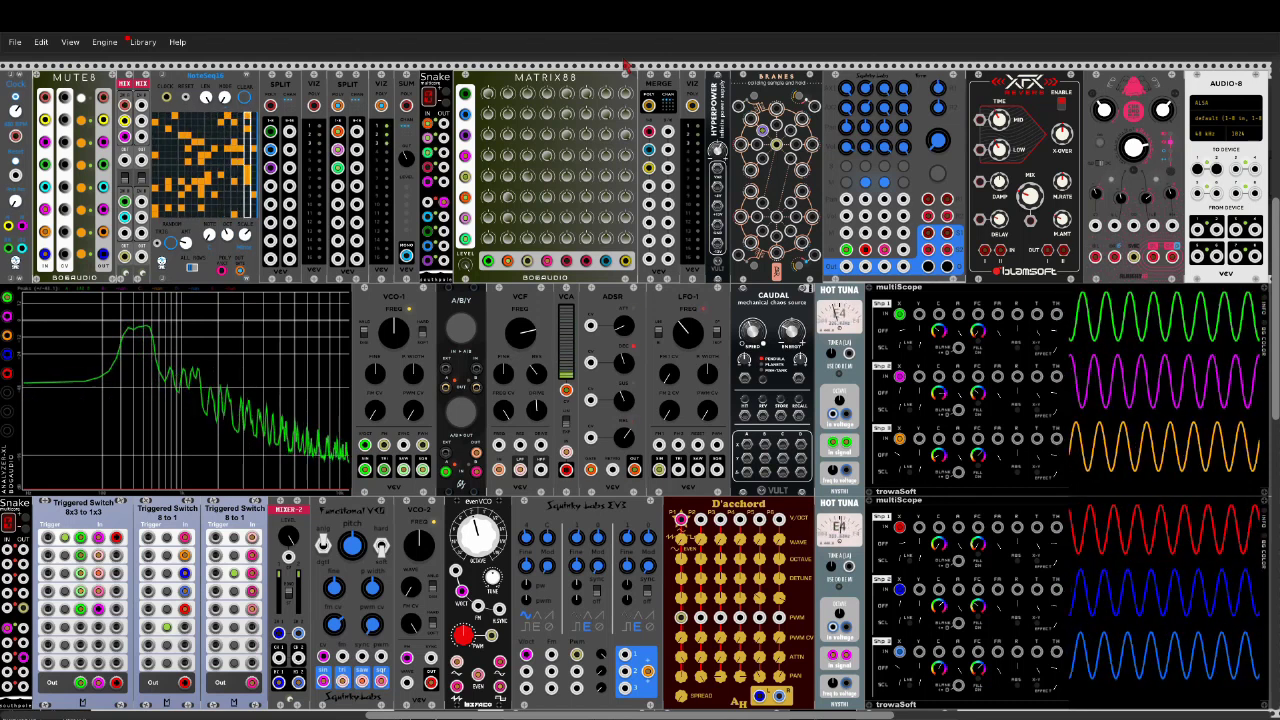
Step: Examine the VCO-1 module's options and its frequency controls
{"action": "right_click", "coordinate": [375, 300]}
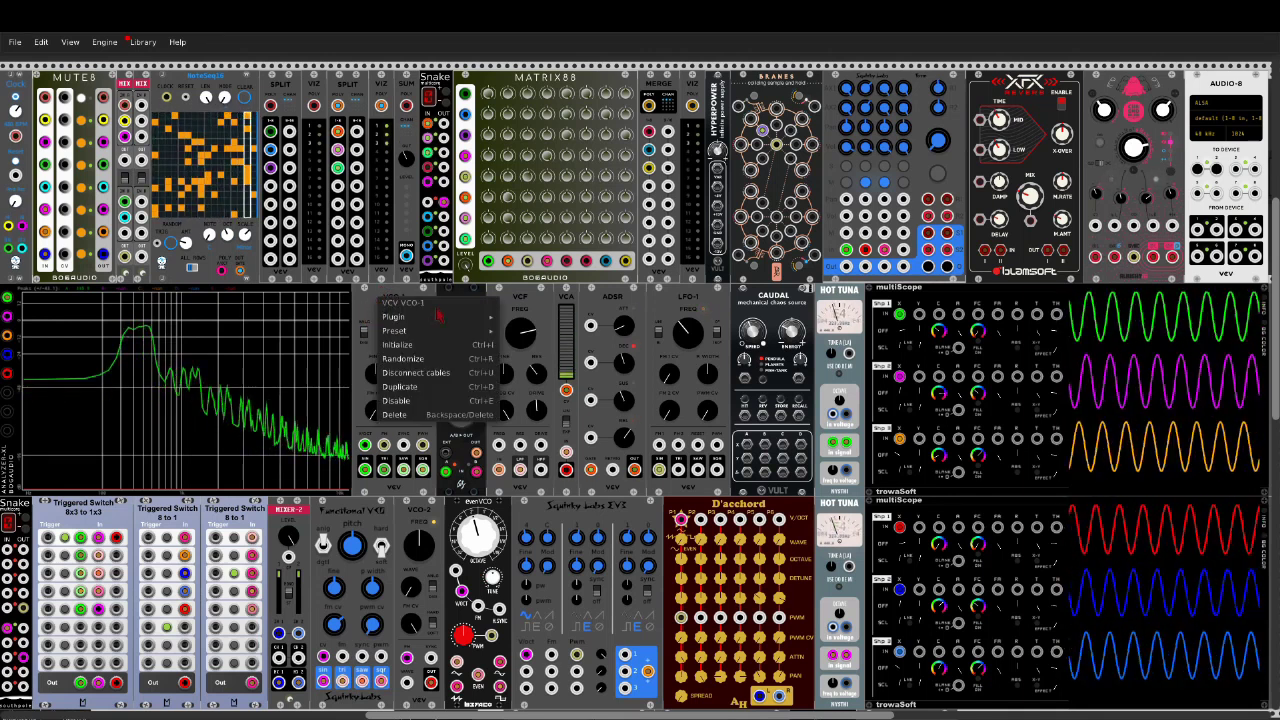
{"action": "left_click", "coordinate": [366, 310]}
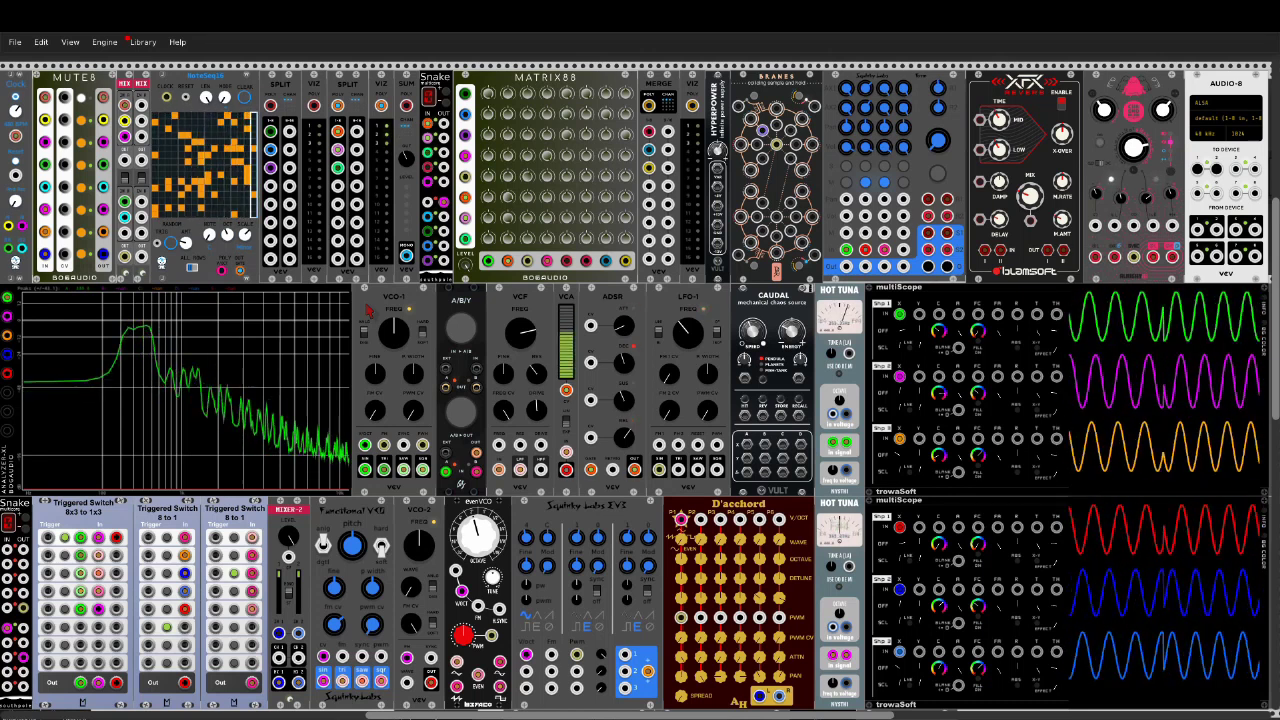
{"action": "mouse_move", "coordinate": [394, 332]}
{"action": "left_mouse_down"}
{"action": "mouse_move", "coordinate": [396, 296]}
{"action": "mouse_move", "coordinate": [396, 354]}
{"action": "mouse_move", "coordinate": [396, 331]}
{"action": "left_mouse_up"}
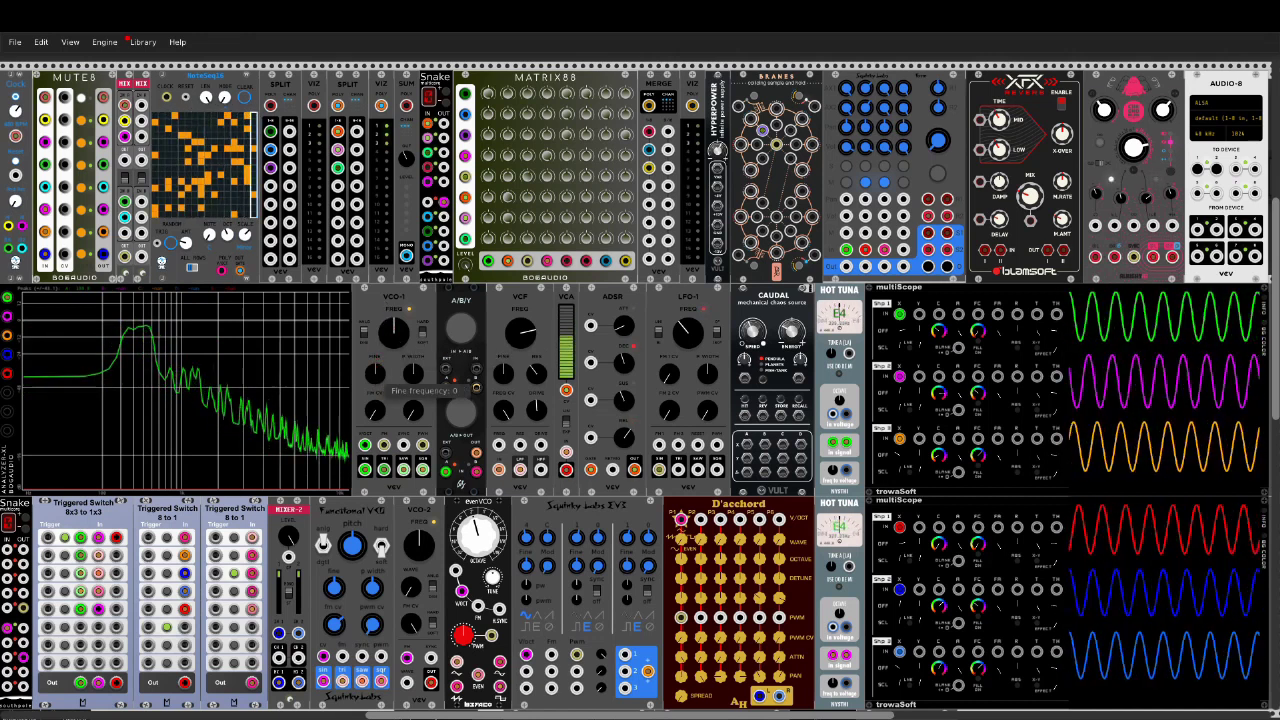
Step: Try VCO-1's fine frequency, change the 8x3 to 1x3 Triggered Switch's active input and trace its cable back to VCO-1's outputs
{"action": "left_click_drag", "start_coordinate": [375, 373], "coordinate": [375, 376]}
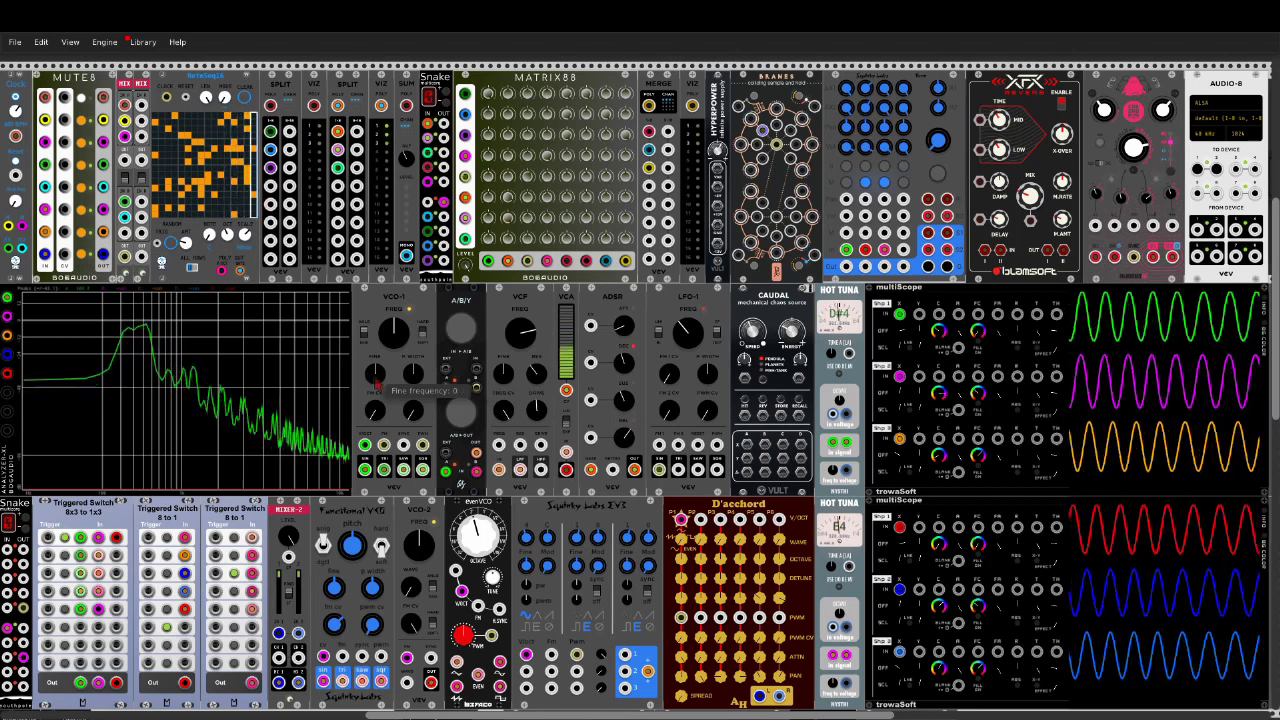
{"action": "left_click", "coordinate": [64, 556]}
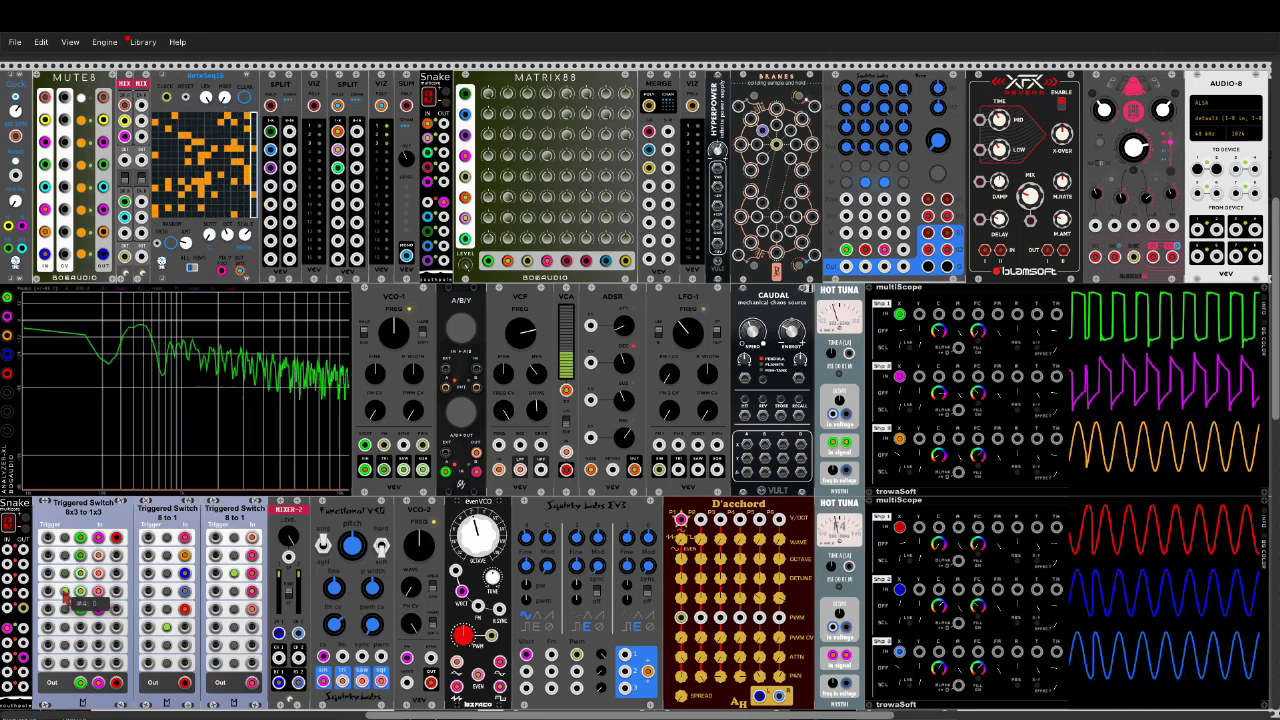
{"action": "left_click_drag", "start_coordinate": [80, 548], "coordinate": [424, 470]}
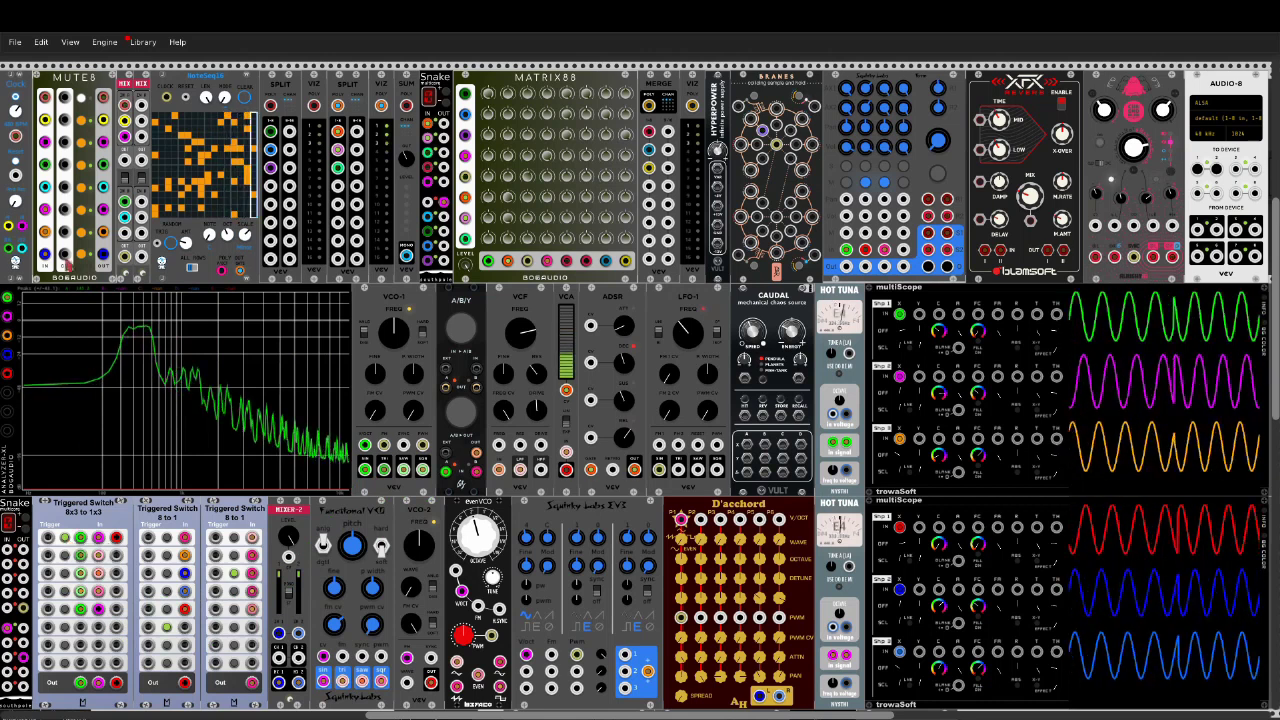
Step: Unmute channel 6 on MUTE8 and try VCO-1's pulse width modulation, pulse width and mode switch controls
{"action": "left_click", "coordinate": [82, 211]}
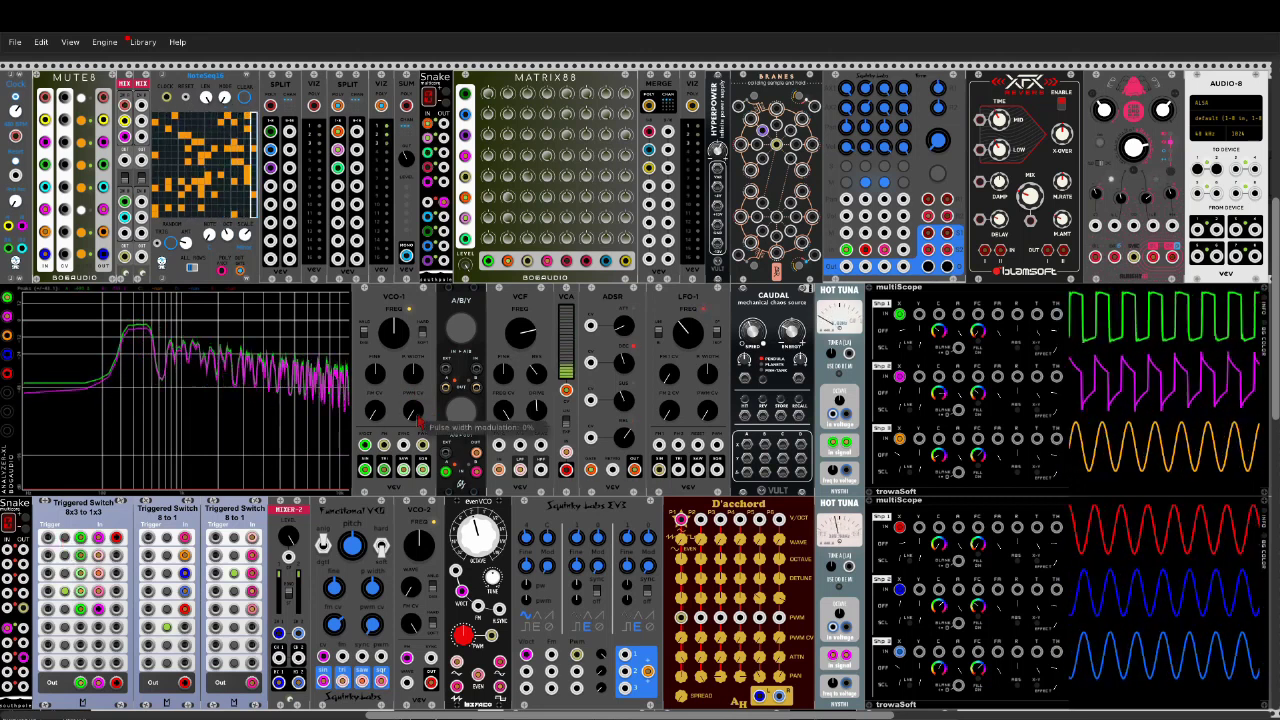
{"action": "left_click_drag", "start_coordinate": [413, 410], "coordinate": [413, 370]}
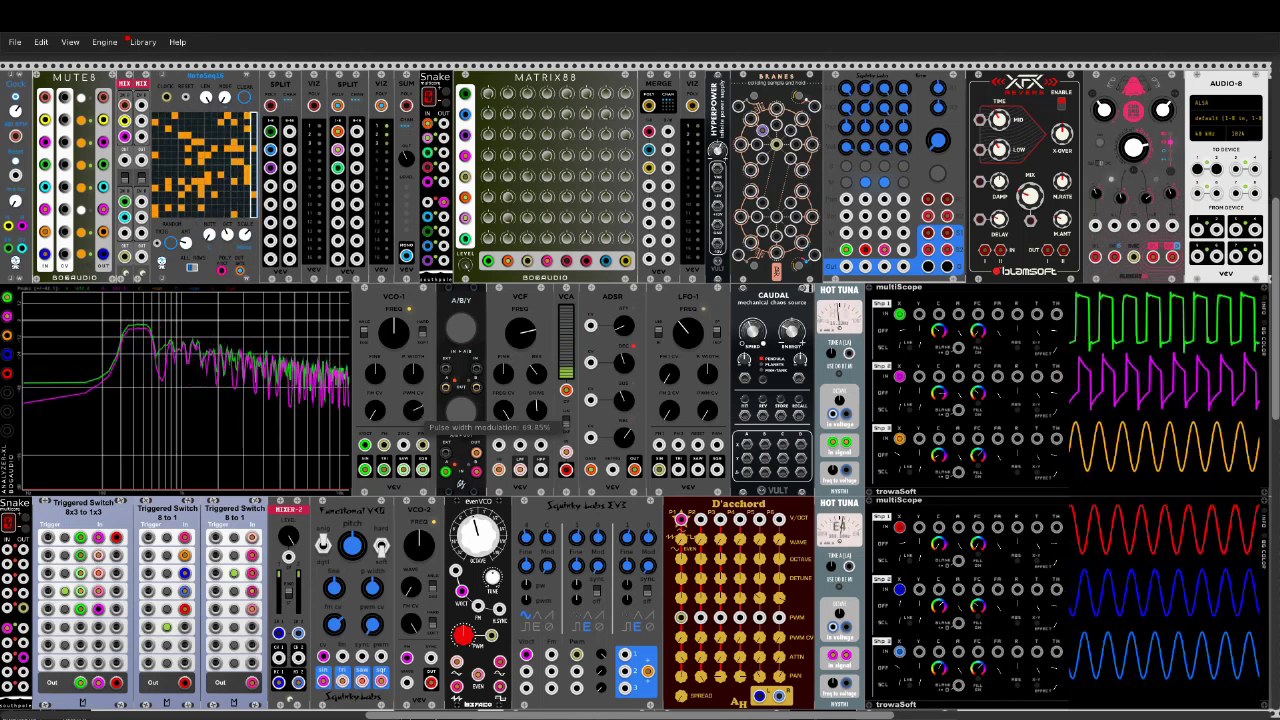
{"action": "left_click_drag", "start_coordinate": [413, 372], "coordinate": [374, 394]}
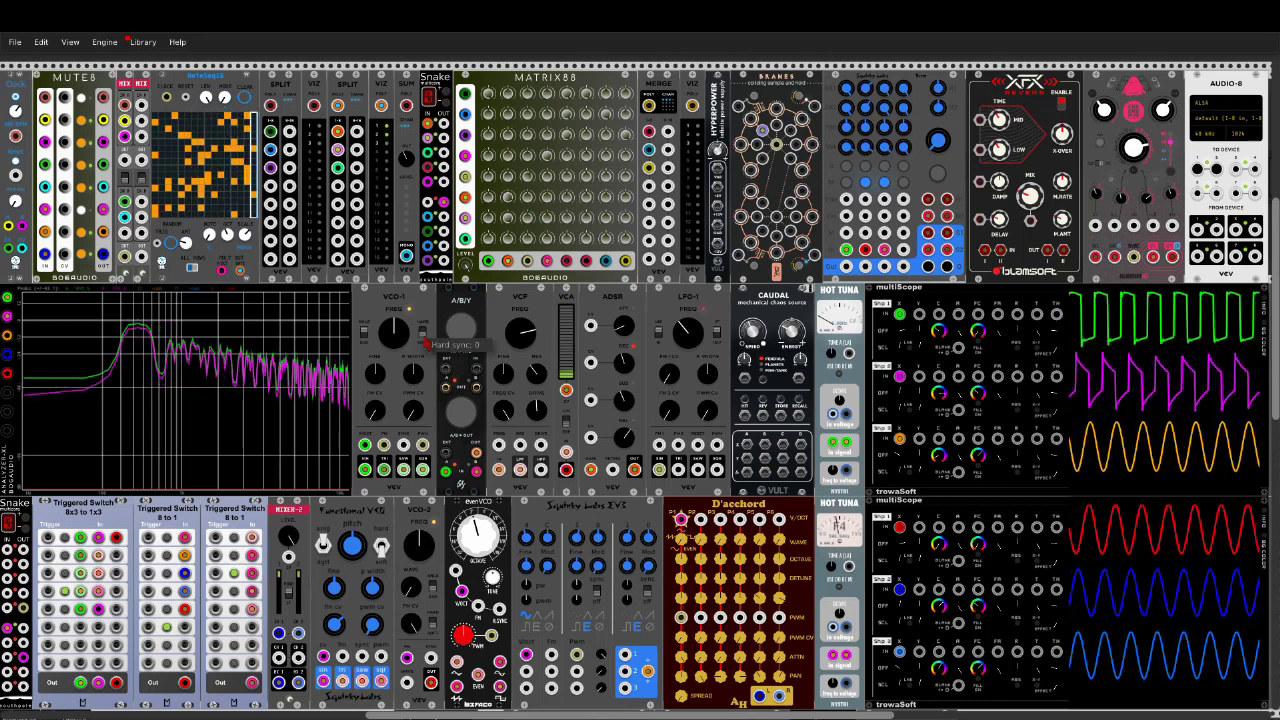
{"action": "left_click", "coordinate": [366, 338]}
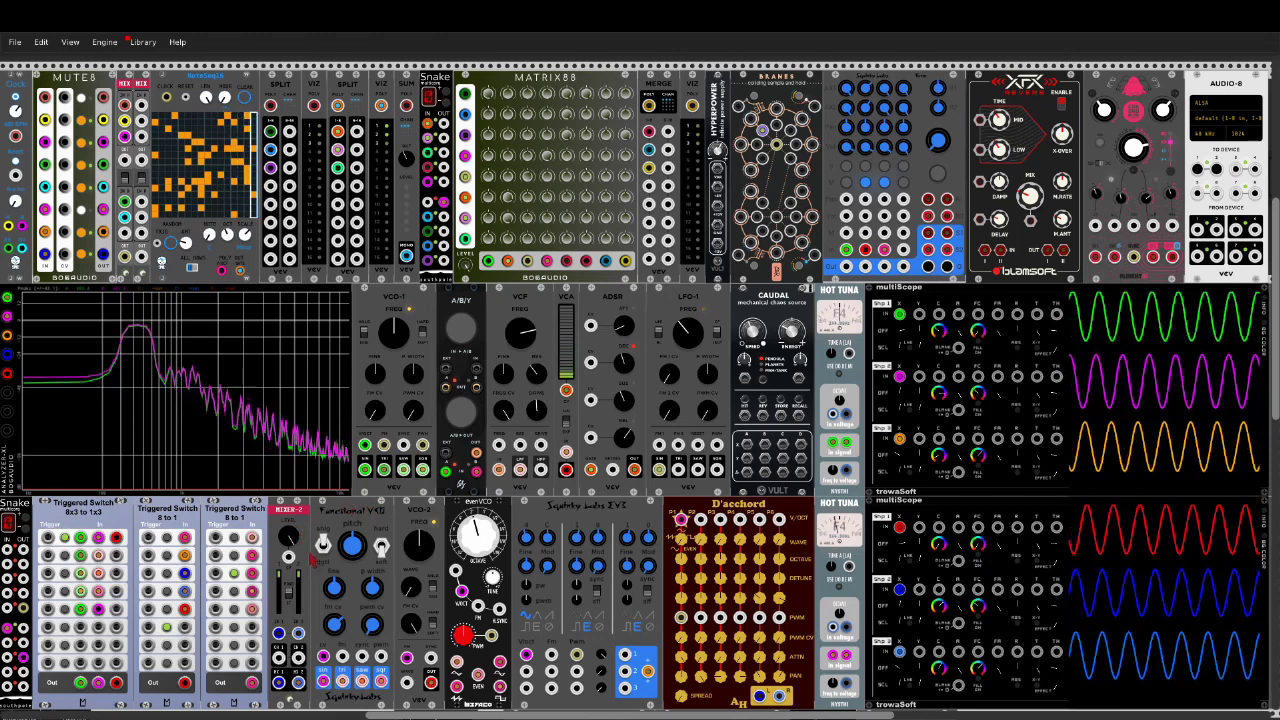
Step: Sweep the Functional VCO's pitch up and down, and reset it to its default
{"action": "left_click_drag", "start_coordinate": [352, 545], "coordinate": [352, 451]}
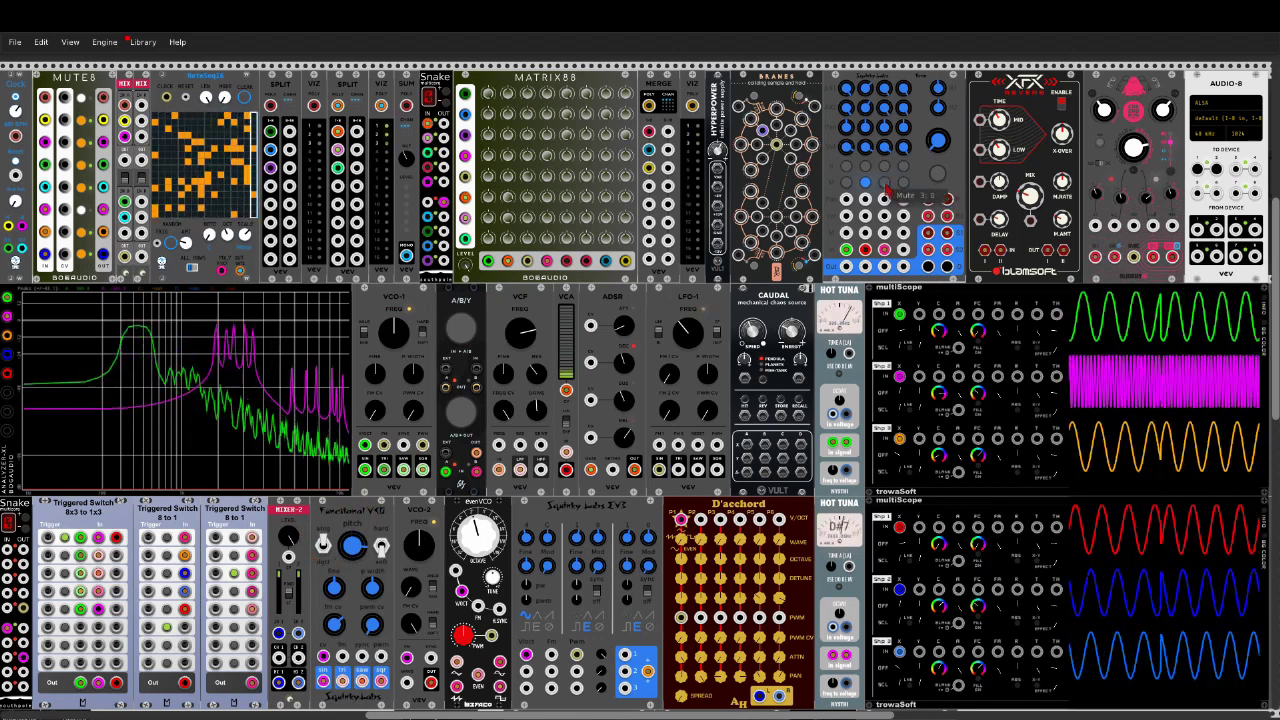
{"action": "mouse_move", "coordinate": [351, 545]}
{"action": "left_mouse_down"}
{"action": "mouse_move", "coordinate": [352, 558]}
{"action": "mouse_move", "coordinate": [352, 538]}
{"action": "left_mouse_up"}
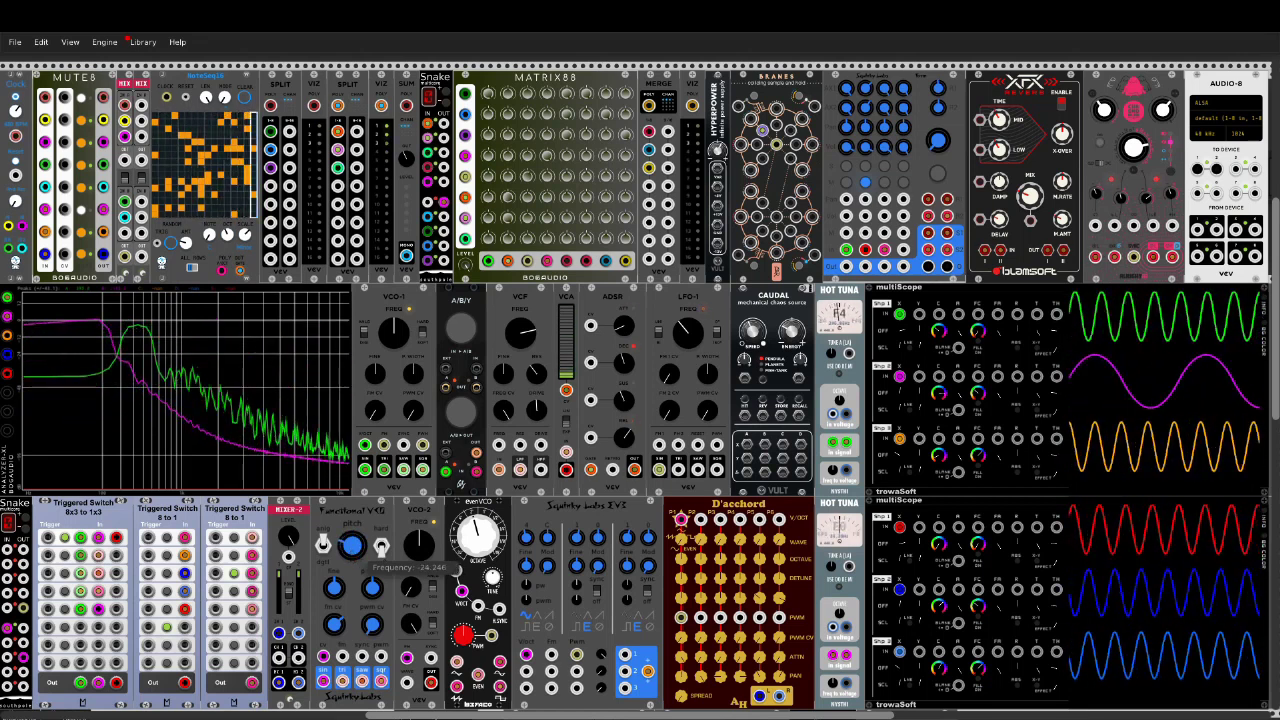
{"action": "left_click_drag", "start_coordinate": [353, 556], "coordinate": [354, 557]}
{"action": "double_click", "coordinate": [352, 556]}
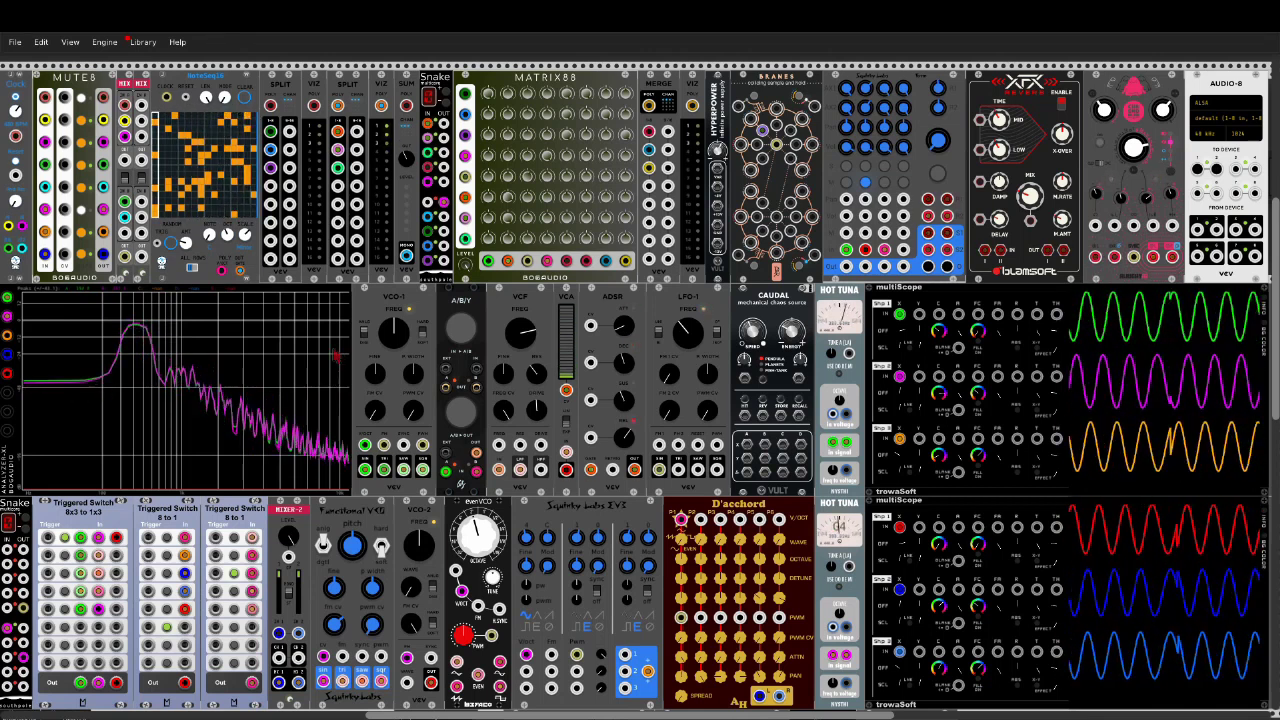
Step: Toggle MUTE8's channel 6 mute and compare waveforms by selecting inputs 3, 4 and 1 on the 8x3 to 1x3 Triggered Switch
{"action": "left_click", "coordinate": [82, 215]}
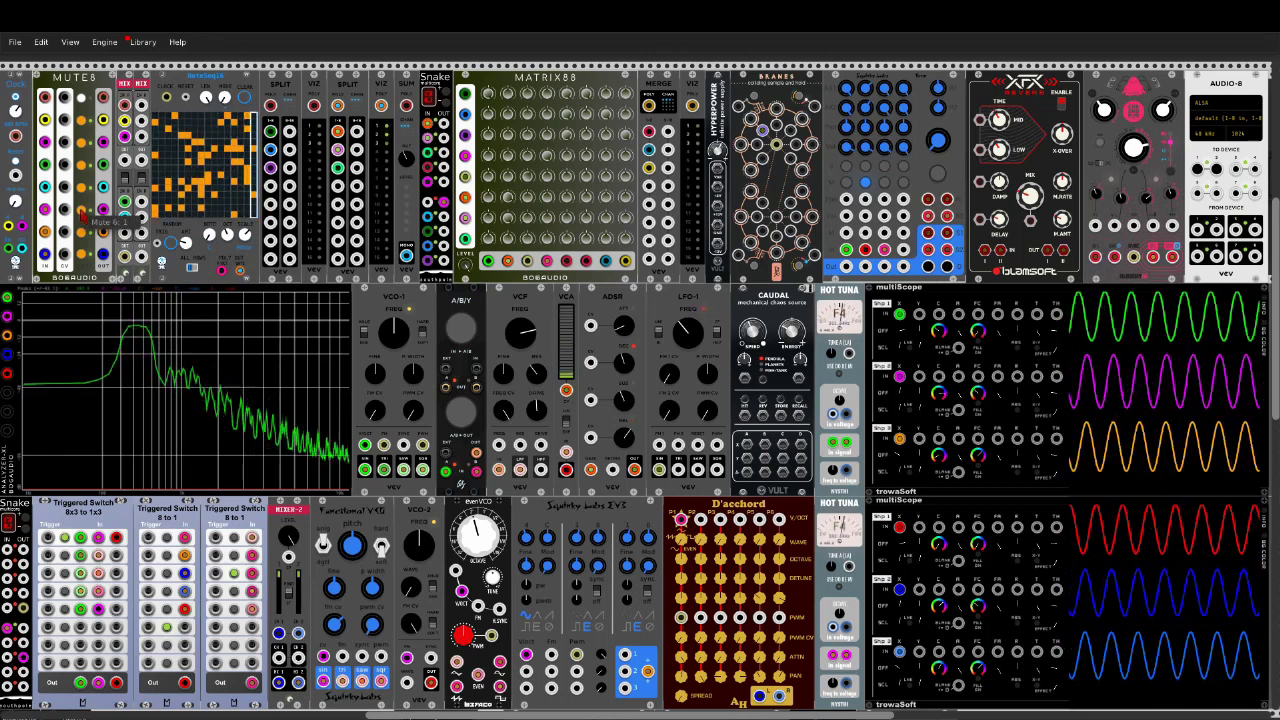
{"action": "left_click", "coordinate": [82, 215]}
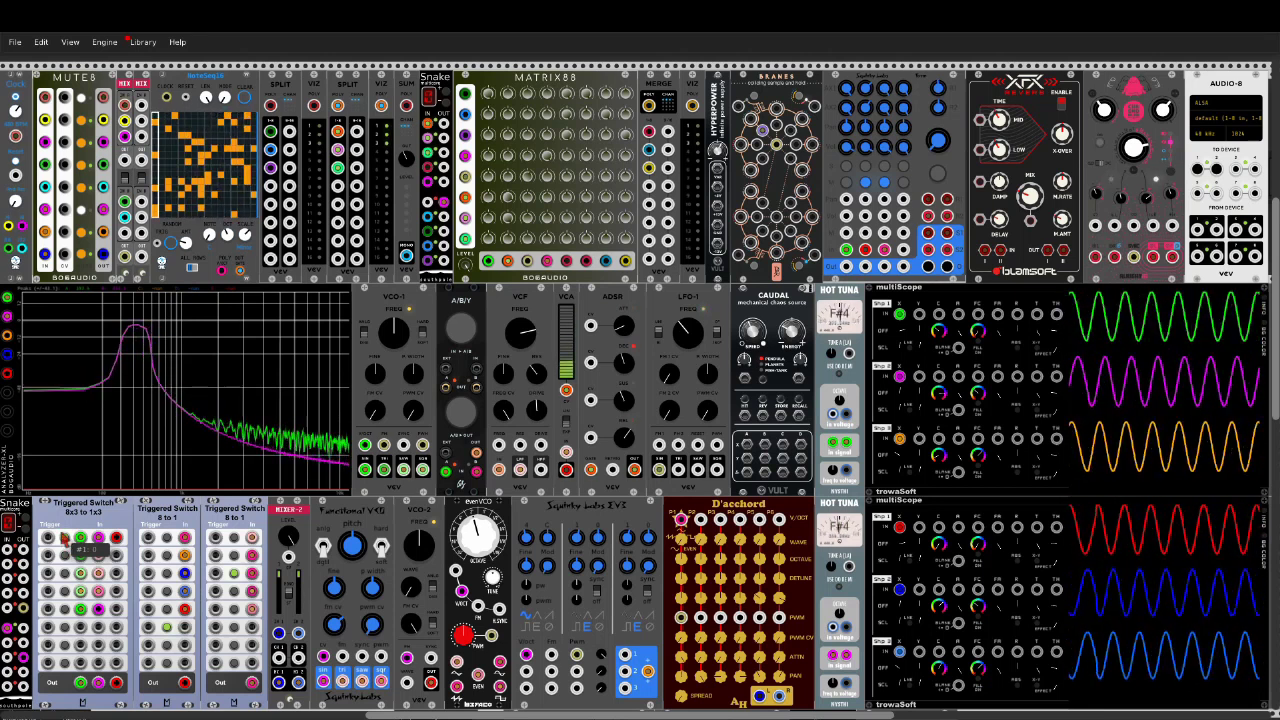
{"action": "left_click", "coordinate": [68, 578]}
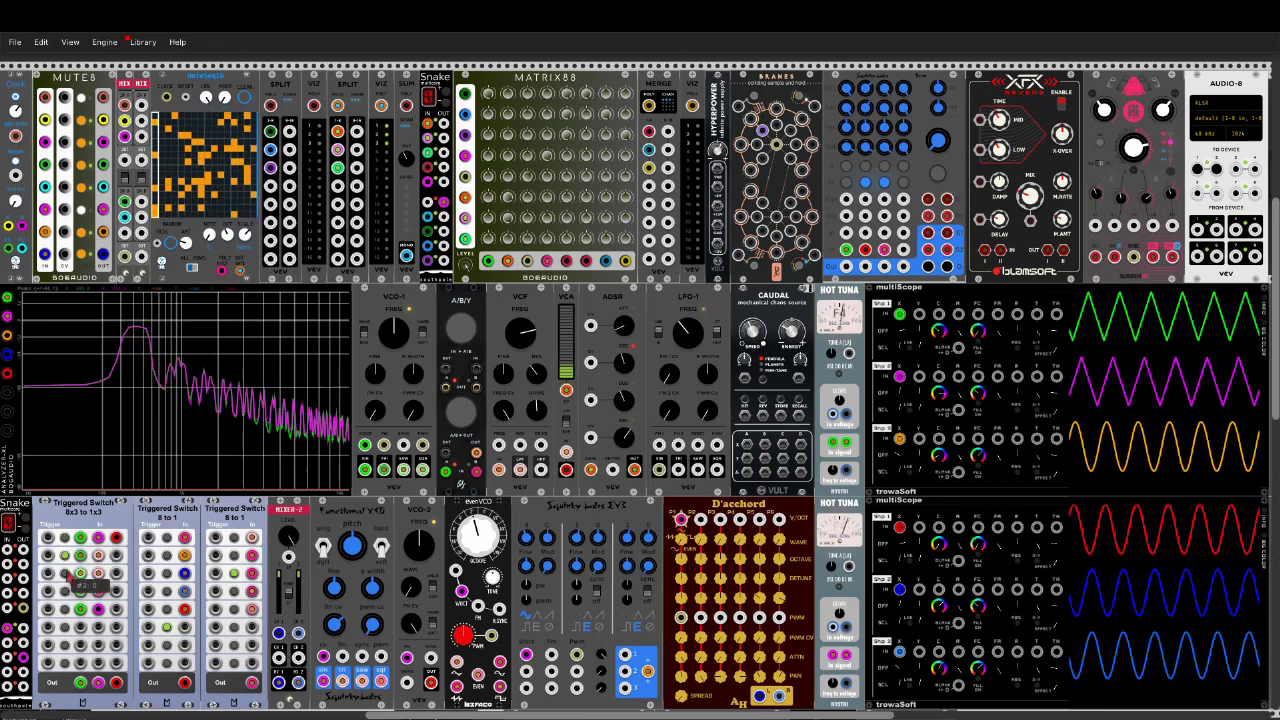
{"action": "left_click", "coordinate": [68, 597]}
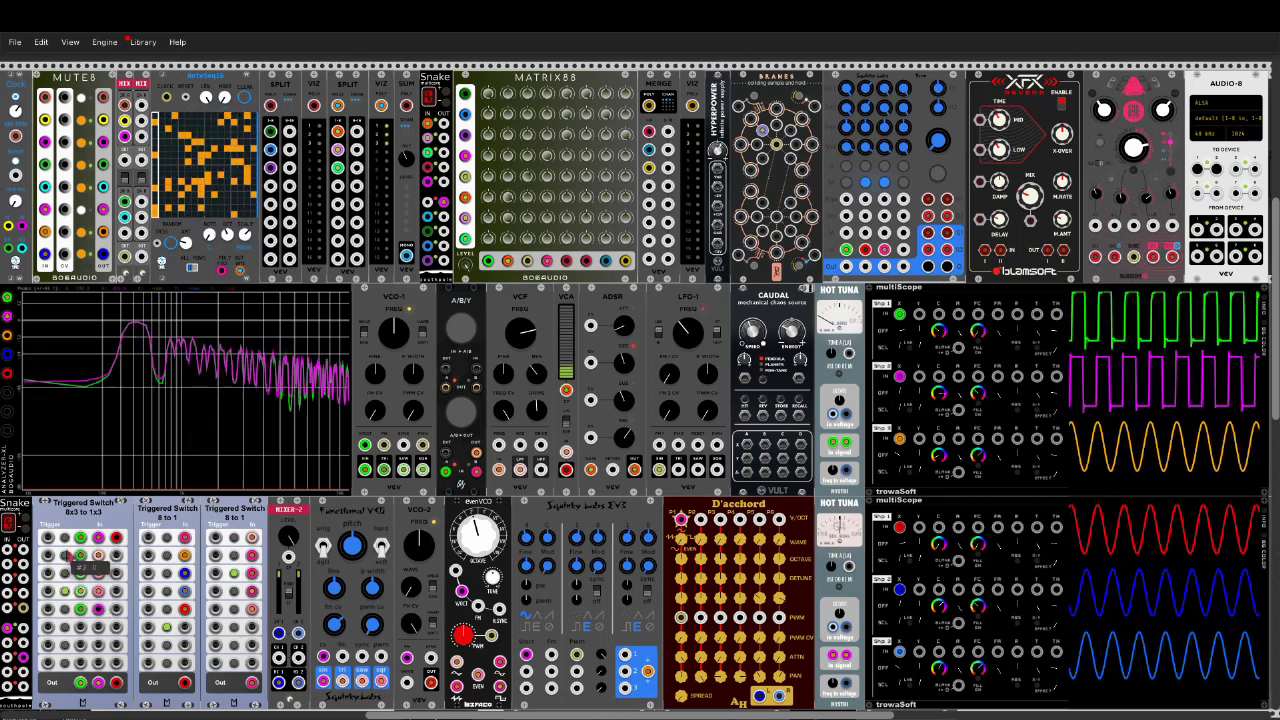
{"action": "left_click", "coordinate": [68, 540]}
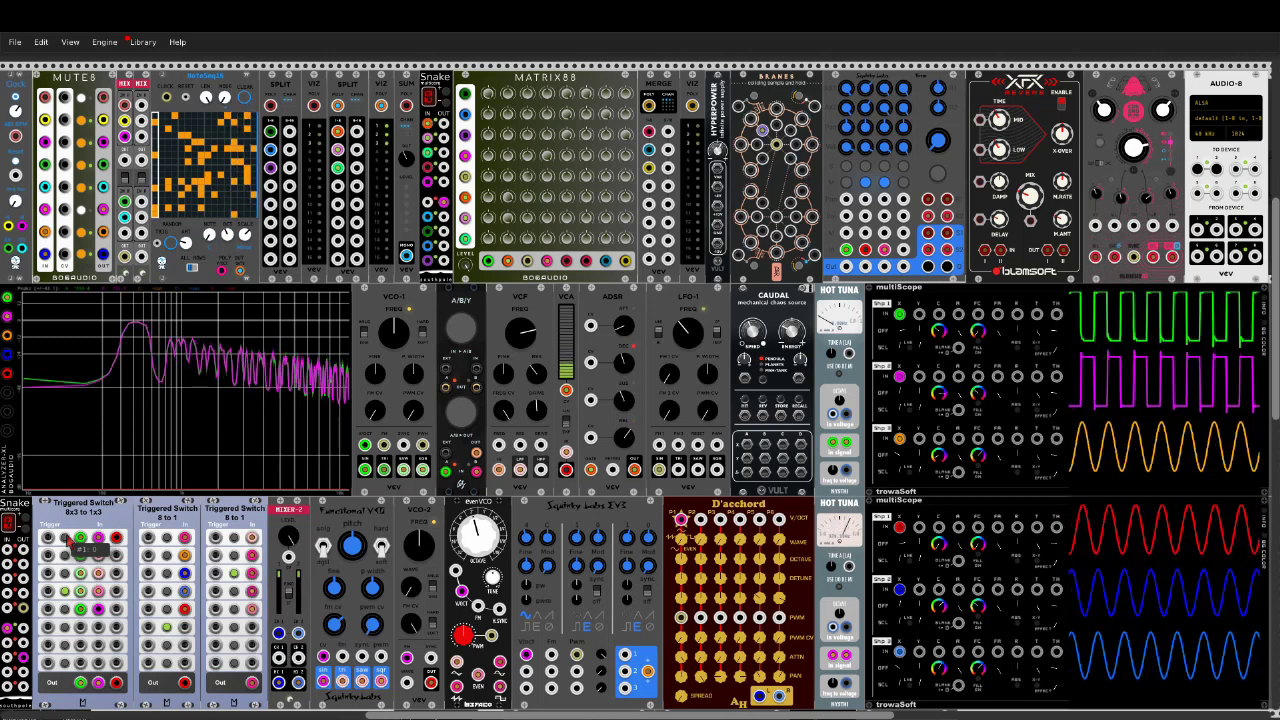
{"action": "left_click", "coordinate": [67, 537]}
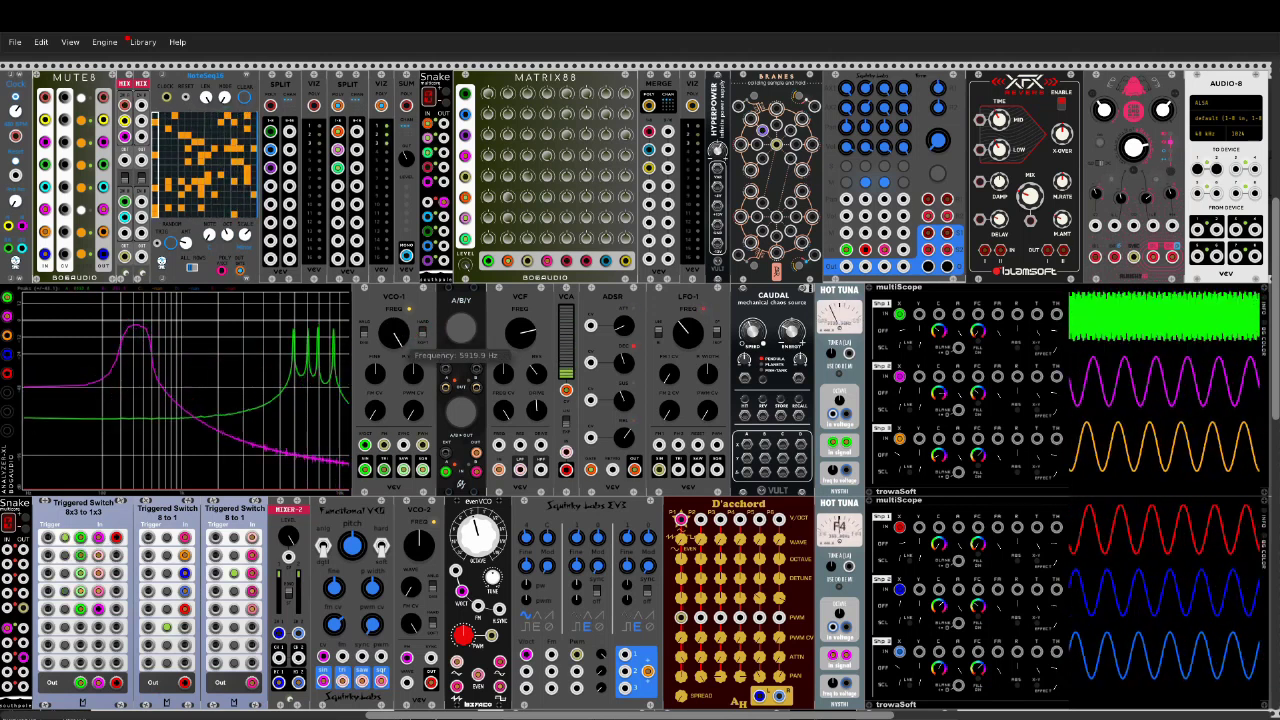
Step: Reset VCO-1's frequency to its default and try different settings of VCO-2's wave control
{"action": "double_click", "coordinate": [395, 334]}
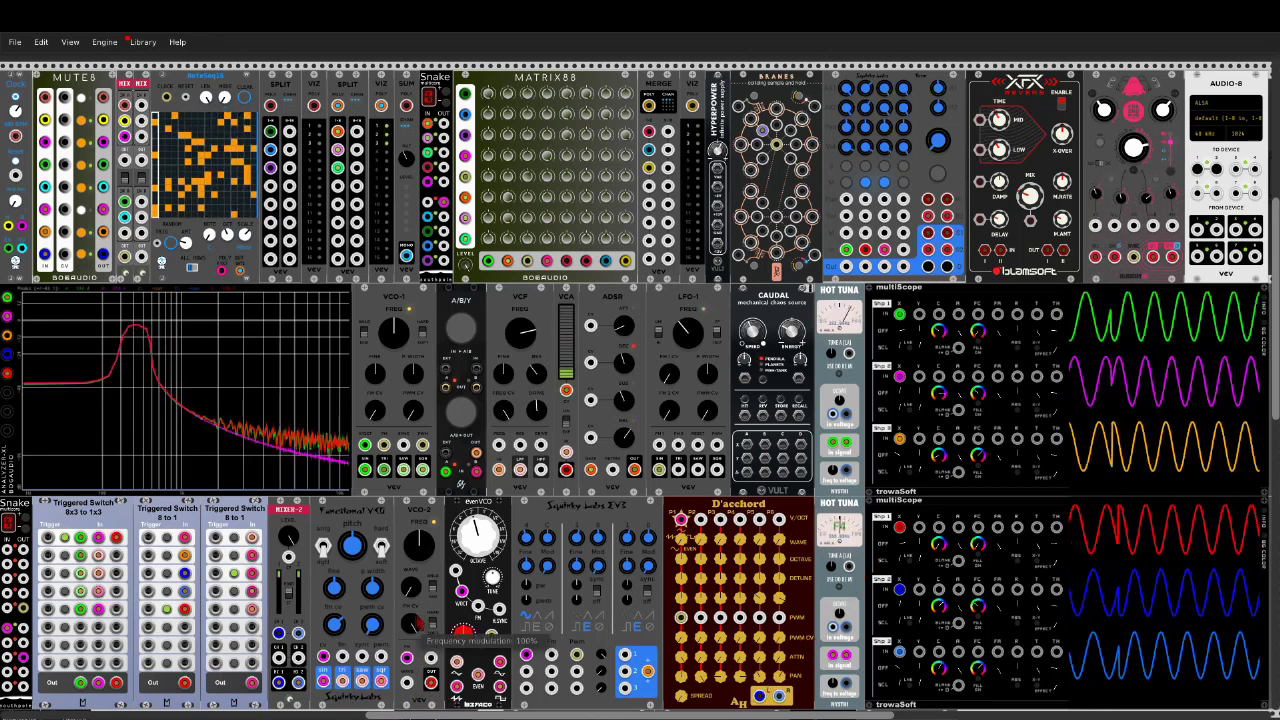
{"action": "left_click_drag", "start_coordinate": [411, 592], "coordinate": [411, 525]}
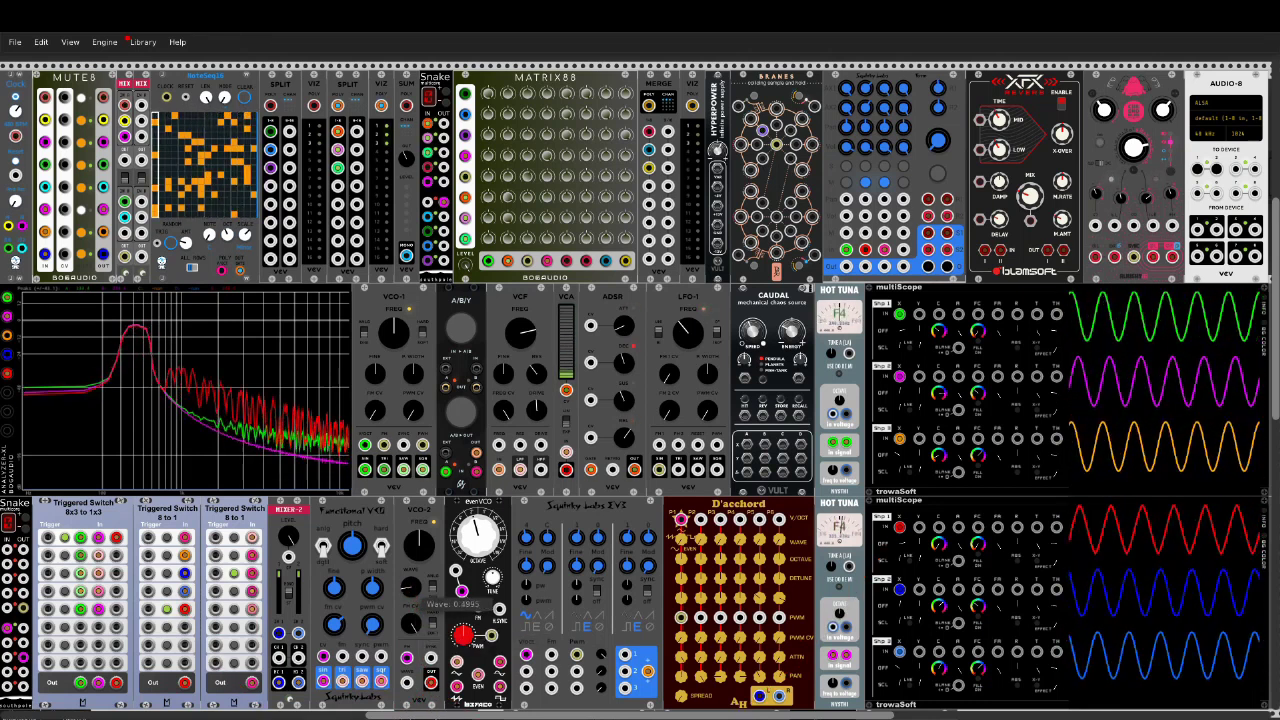
{"action": "mouse_move", "coordinate": [410, 584]}
{"action": "left_mouse_down"}
{"action": "mouse_move", "coordinate": [410, 566]}
{"action": "mouse_move", "coordinate": [410, 590]}
{"action": "left_mouse_up"}
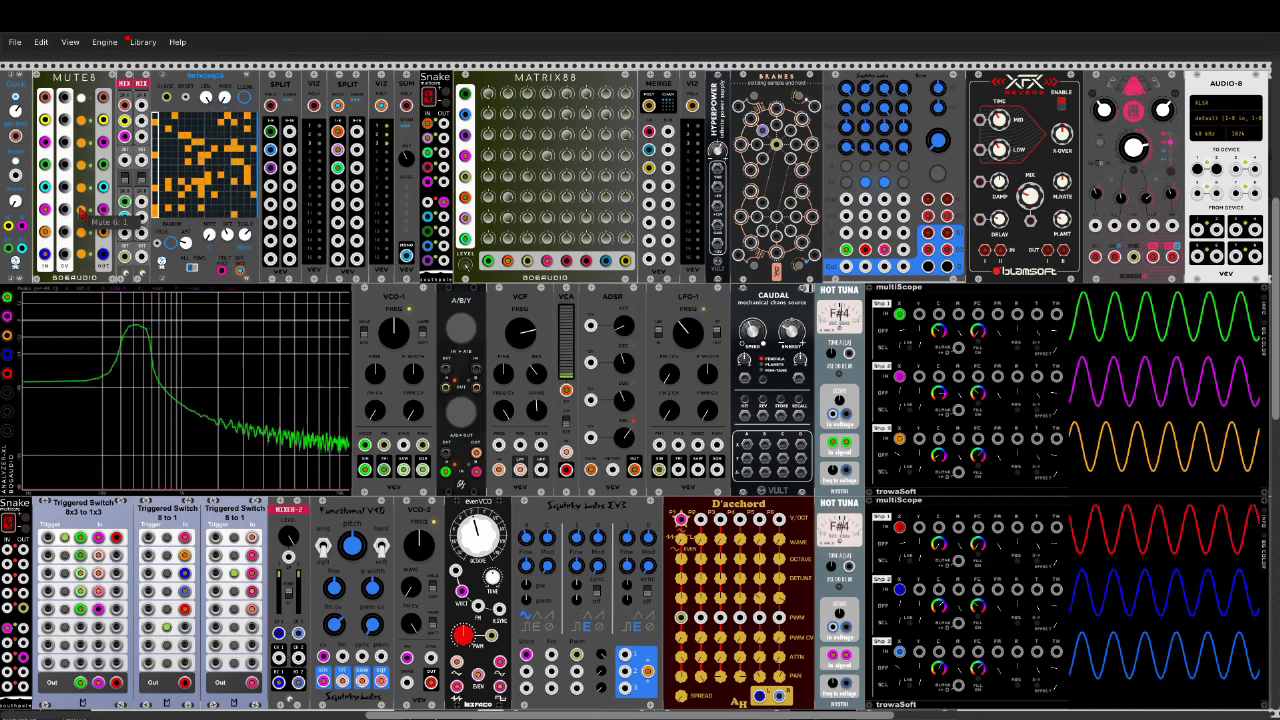
Step: Select input 5 on the 8x3 to 1x3 Triggered Switch and toggle the channel 6 and 7 mutes on MUTE8
{"action": "left_click", "coordinate": [65, 610]}
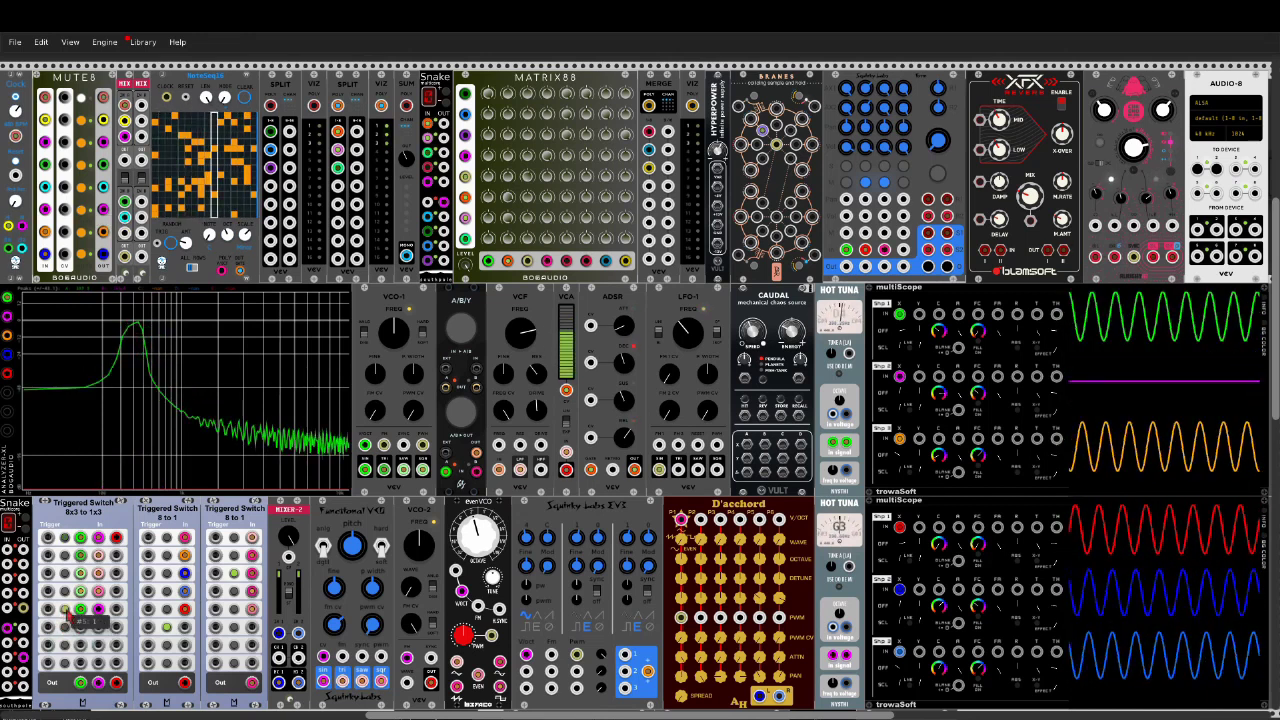
{"action": "left_click", "coordinate": [82, 212]}
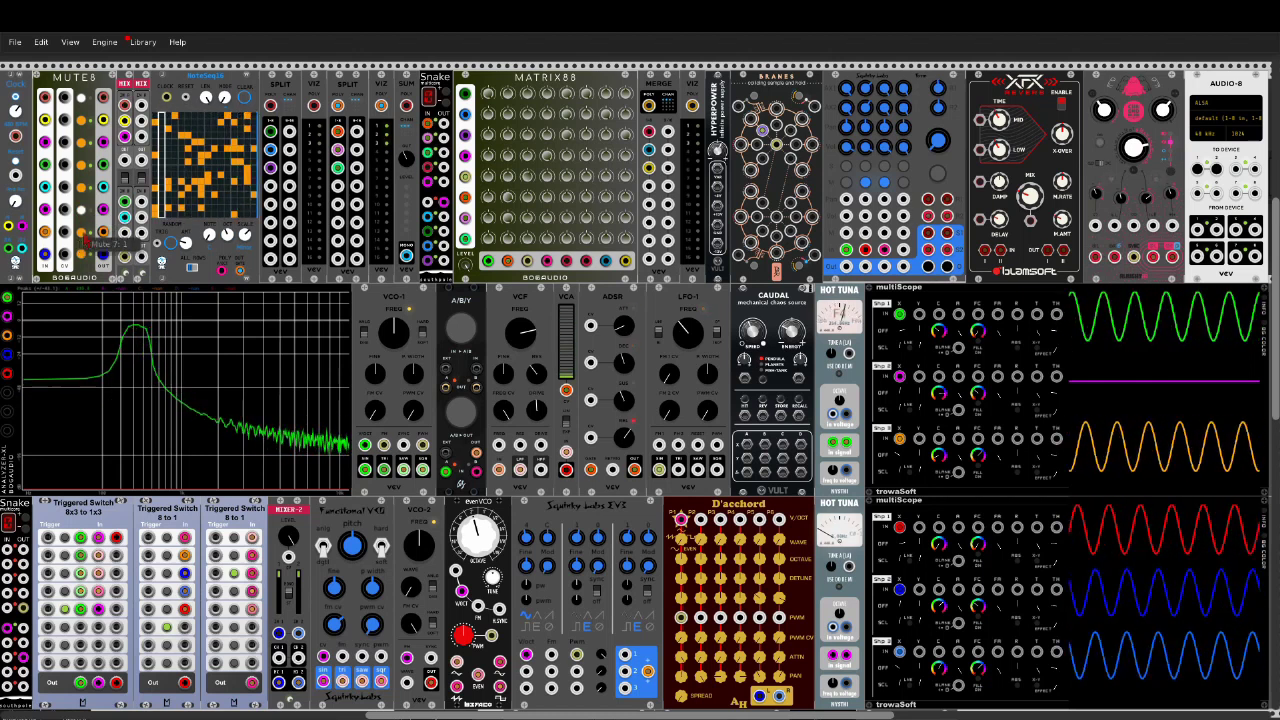
{"action": "left_click", "coordinate": [82, 233]}
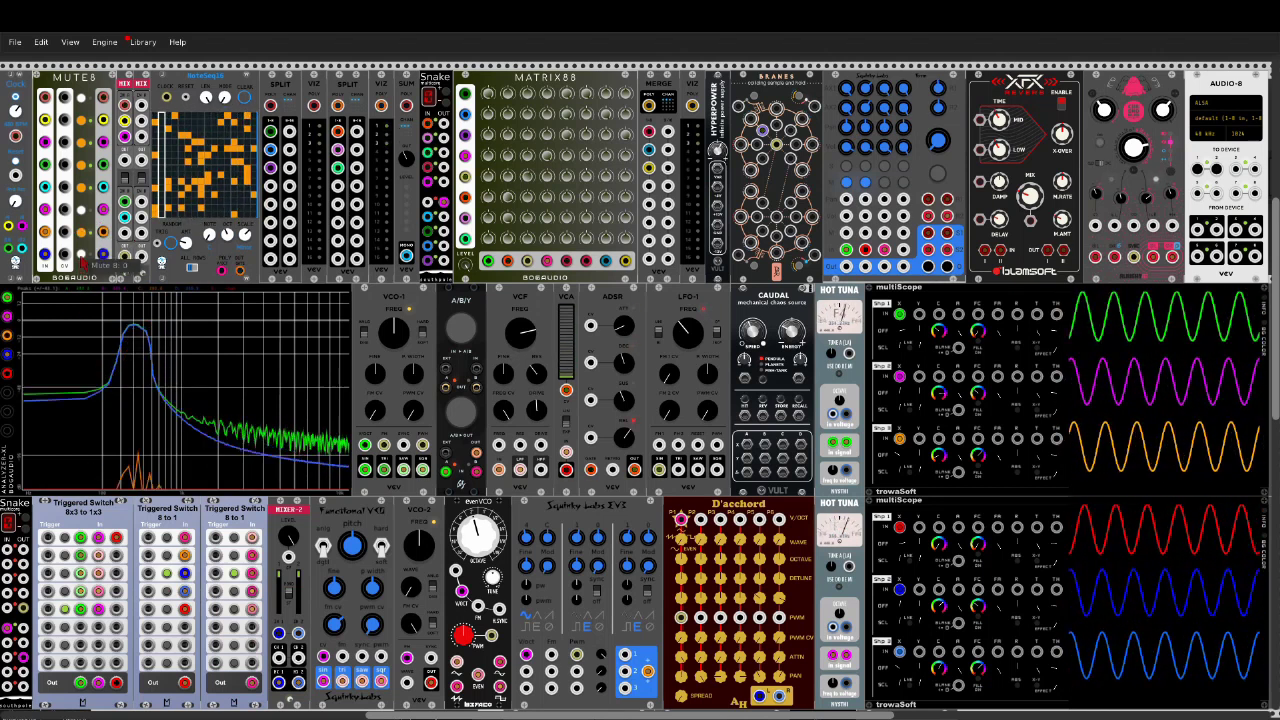
{"action": "left_click", "coordinate": [82, 235]}
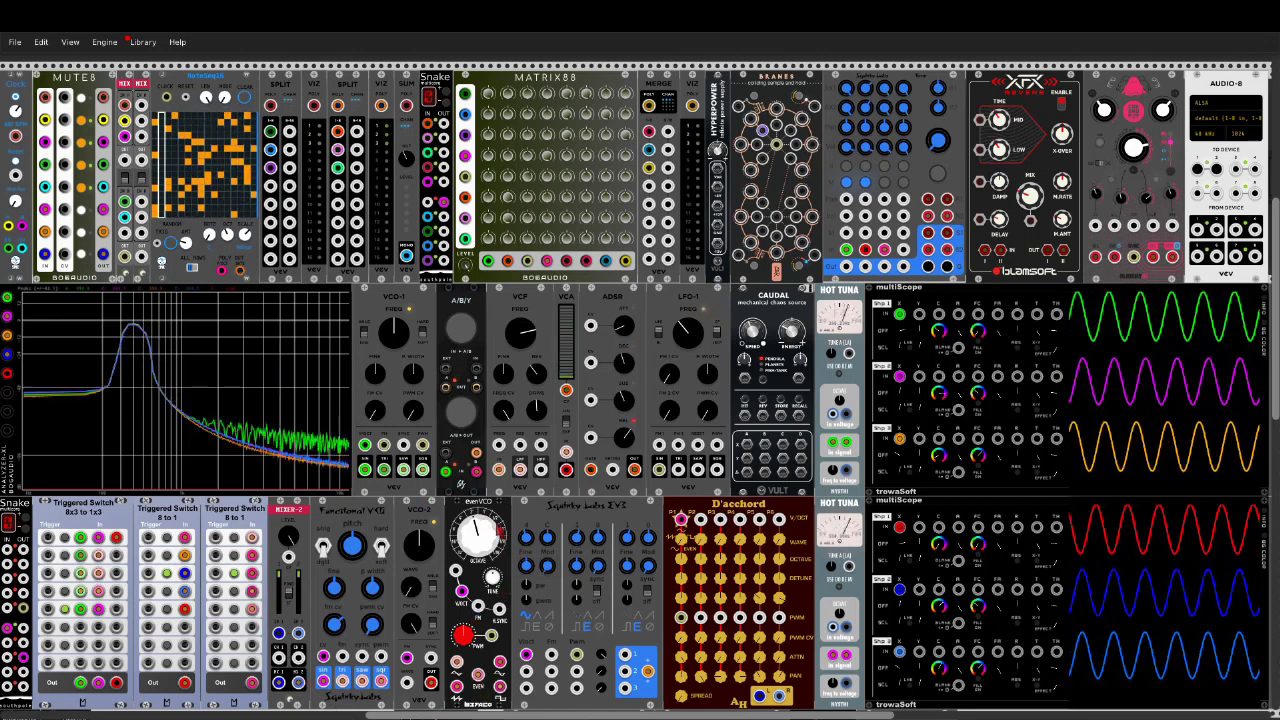
Step: Select input 1 on the first 8 to 1 Triggered Switch, and sweep evenVCO's octave down and back to 2
{"action": "mouse_move", "coordinate": [479, 537]}
{"action": "mouse_move", "coordinate": [479, 540]}
{"action": "left_mouse_down"}
{"action": "mouse_move", "coordinate": [480, 612]}
{"action": "mouse_move", "coordinate": [480, 533]}
{"action": "mouse_move", "coordinate": [479, 574]}
{"action": "left_mouse_up"}
{"action": "left_click", "coordinate": [167, 539]}
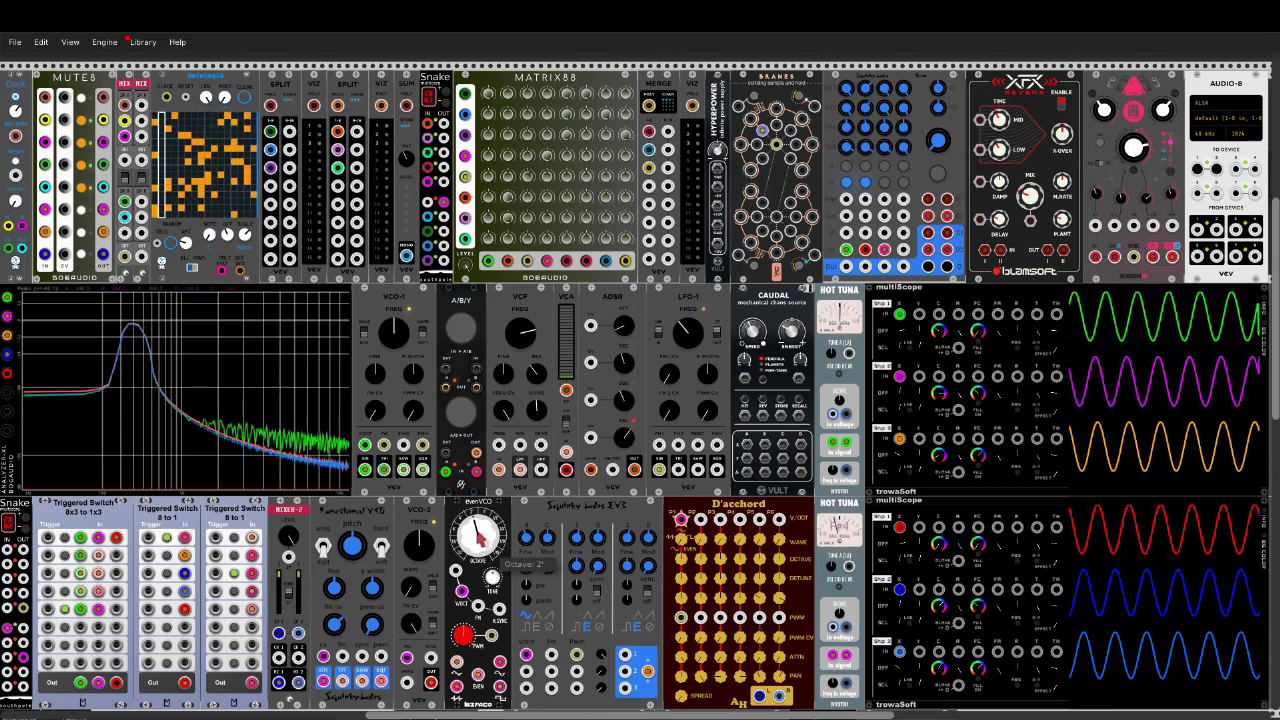
{"action": "left_click_drag", "start_coordinate": [479, 537], "coordinate": [479, 565]}
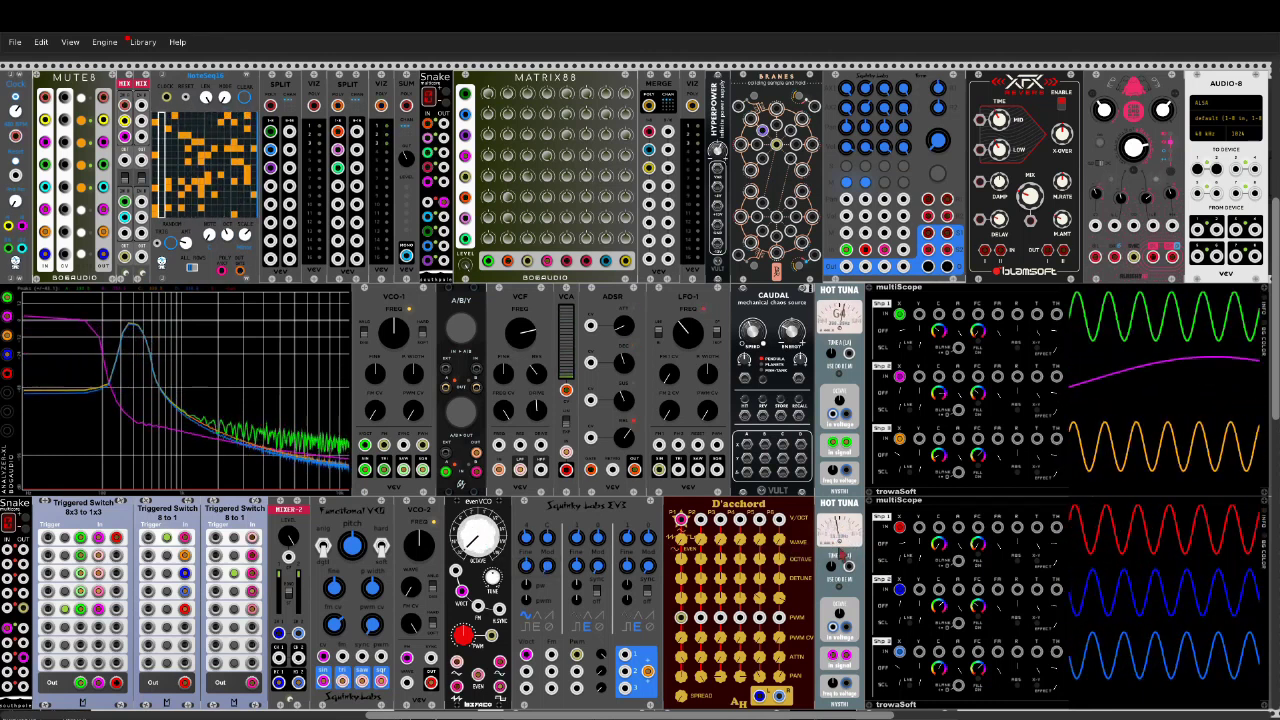
{"action": "left_click_drag", "start_coordinate": [490, 537], "coordinate": [487, 524]}
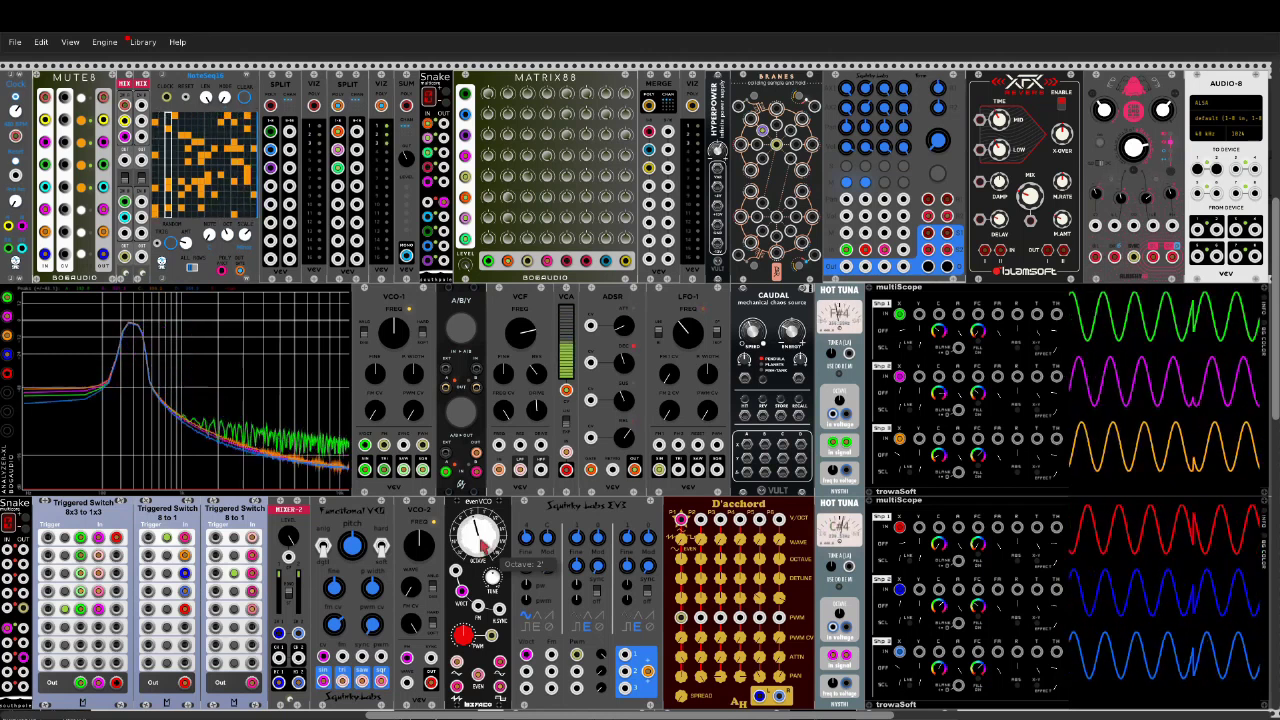
Step: Try evenVCO's tuning knob, undo the last change and check the cable on its pitch input
{"action": "left_click_drag", "start_coordinate": [492, 578], "coordinate": [18, 676]}
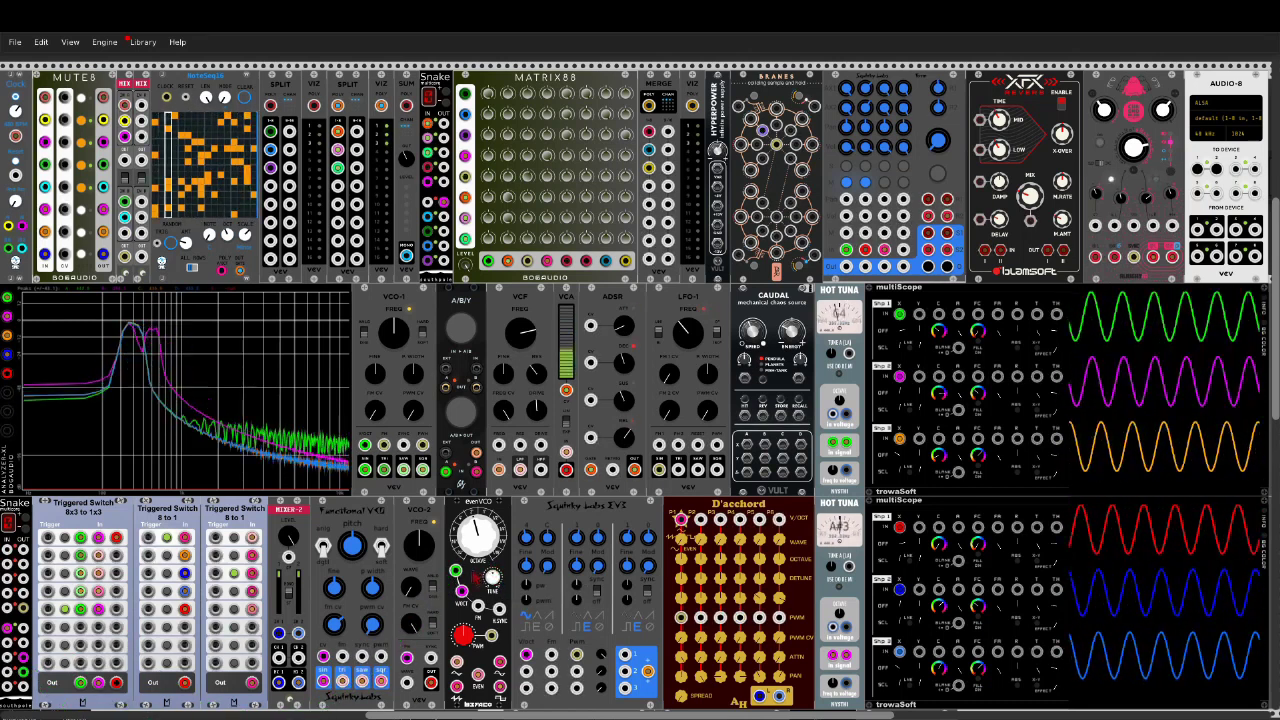
{"action": "key", "text": "ctrl+z"}
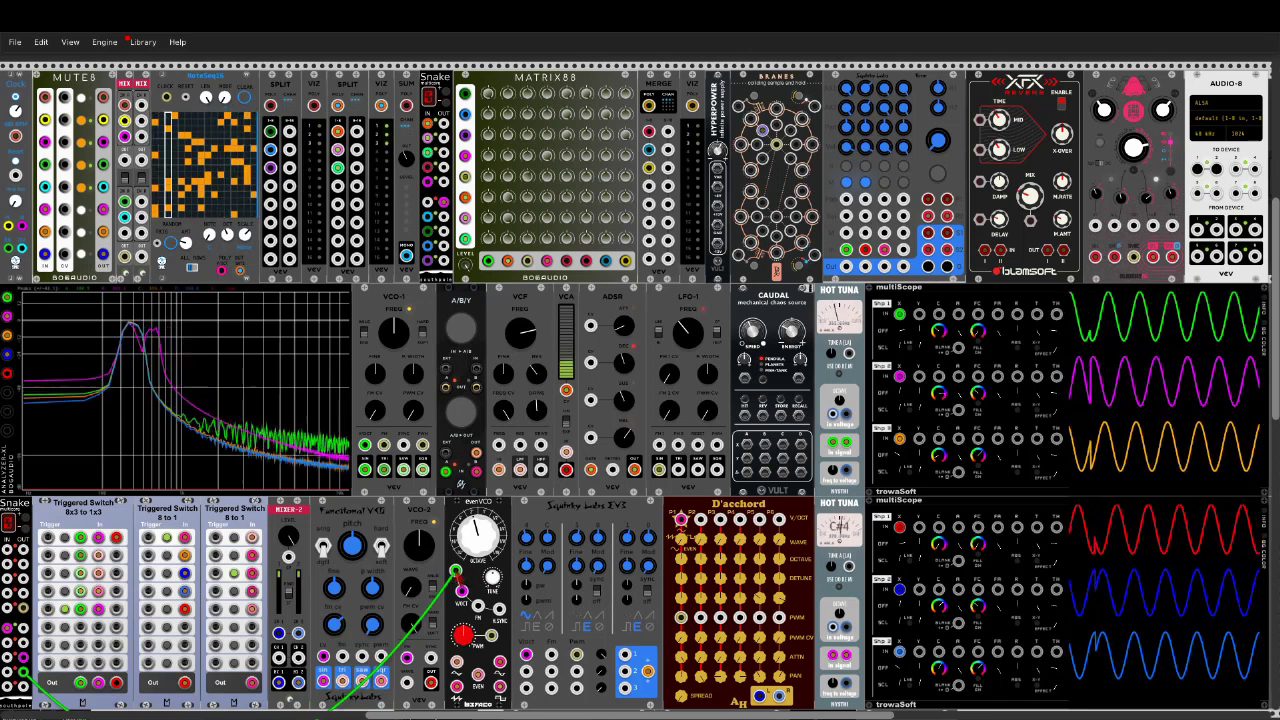
{"action": "right_click", "coordinate": [456, 572]}
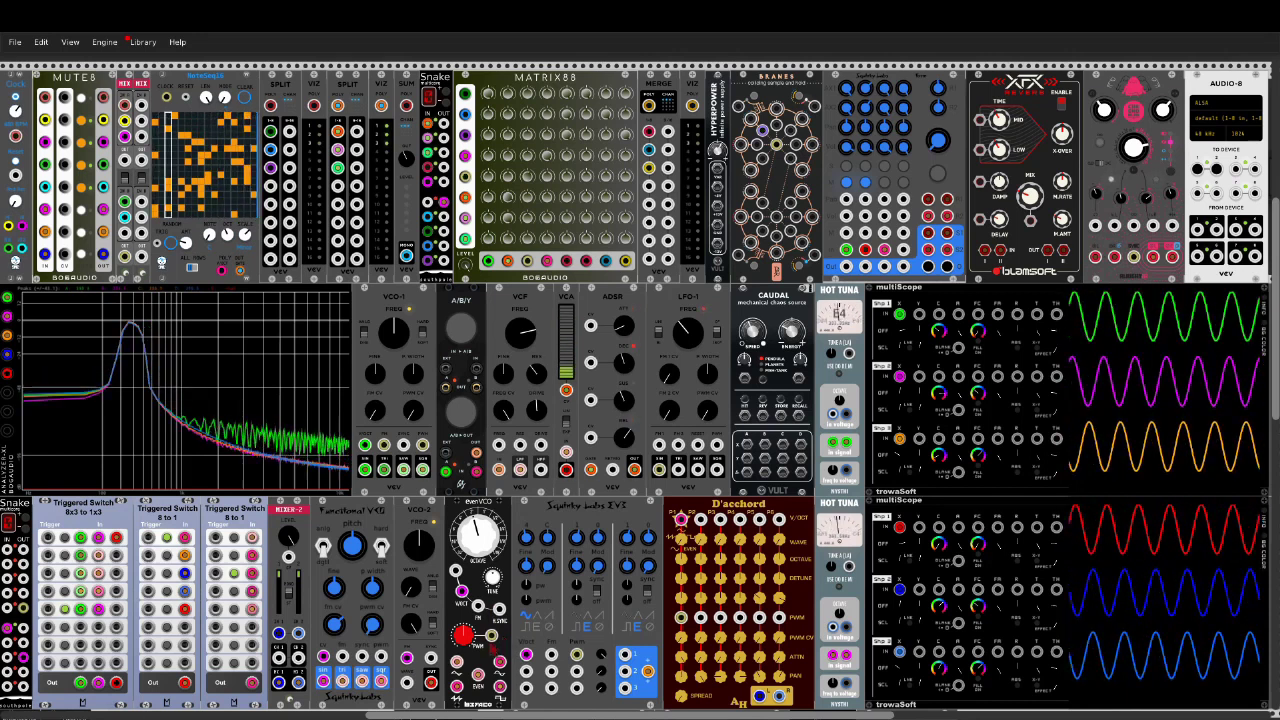
Step: Examine evenVCO's PWM control and the VCO-2 output's connection to the first 8 to 1 Triggered Switch
{"action": "mouse_move", "coordinate": [463, 642]}
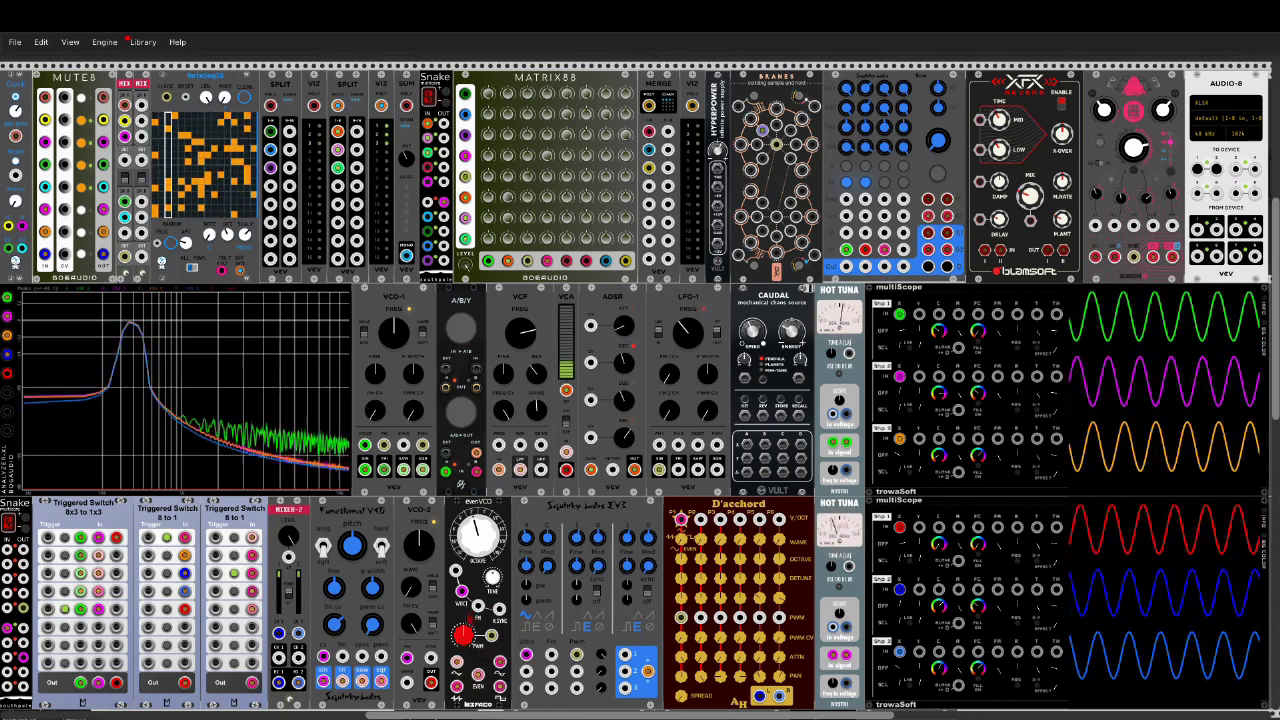
{"action": "left_click_drag", "start_coordinate": [430, 683], "coordinate": [186, 612]}
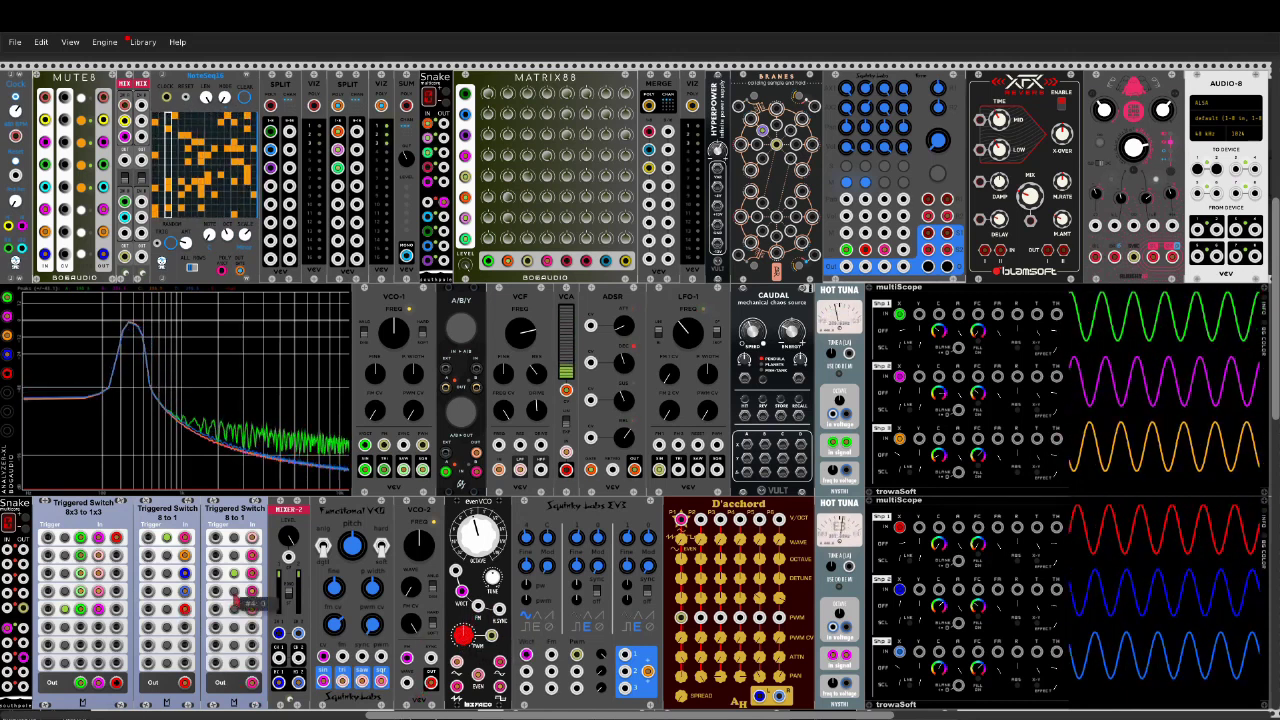
{"action": "mouse_move", "coordinate": [463, 638]}
{"action": "left_mouse_down"}
{"action": "mouse_move", "coordinate": [463, 625]}
{"action": "mouse_move", "coordinate": [463, 641]}
{"action": "left_mouse_up"}
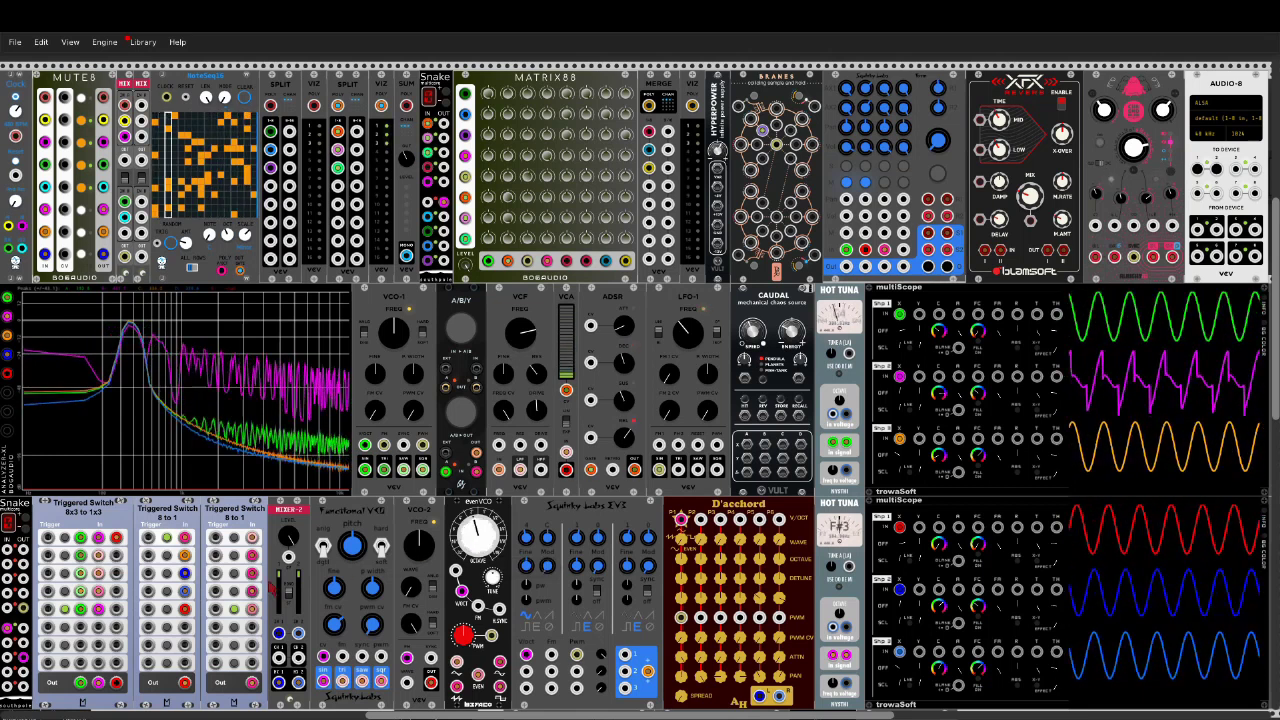
Step: Select inputs 1, 3 and 5 in turn on the second 8 to 1 Triggered Switch to compare waveforms
{"action": "left_click", "coordinate": [234, 539]}
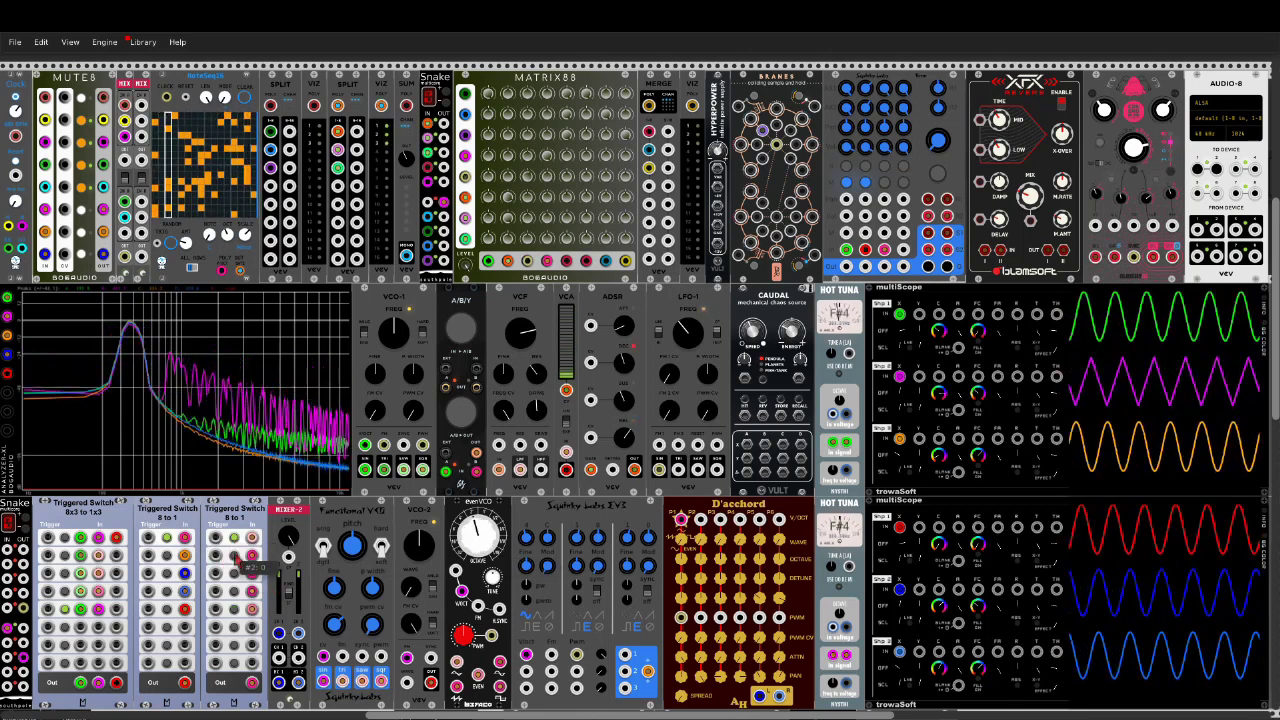
{"action": "left_click", "coordinate": [241, 577]}
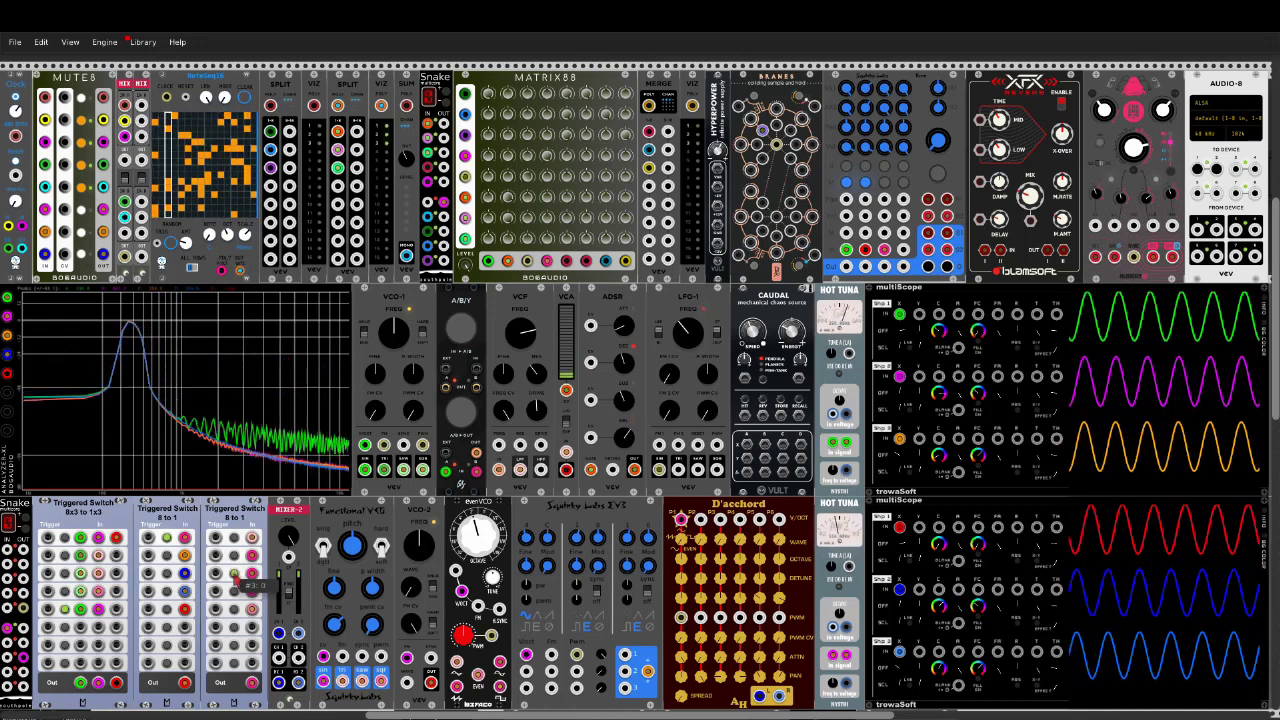
{"action": "left_click", "coordinate": [237, 612]}
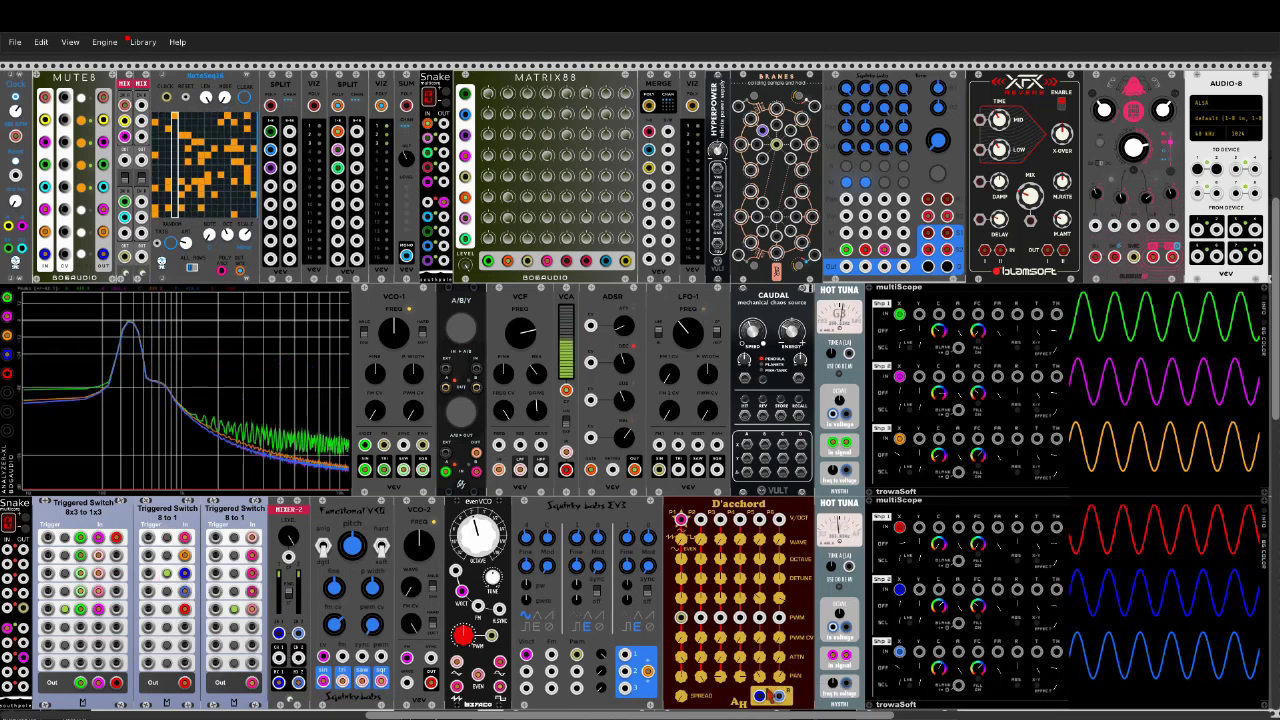
Step: Try octave 2 and a fine tune of 0.298 V on the first oscillator of D'accord
{"action": "left_click_drag", "start_coordinate": [278, 633], "coordinate": [345, 706]}
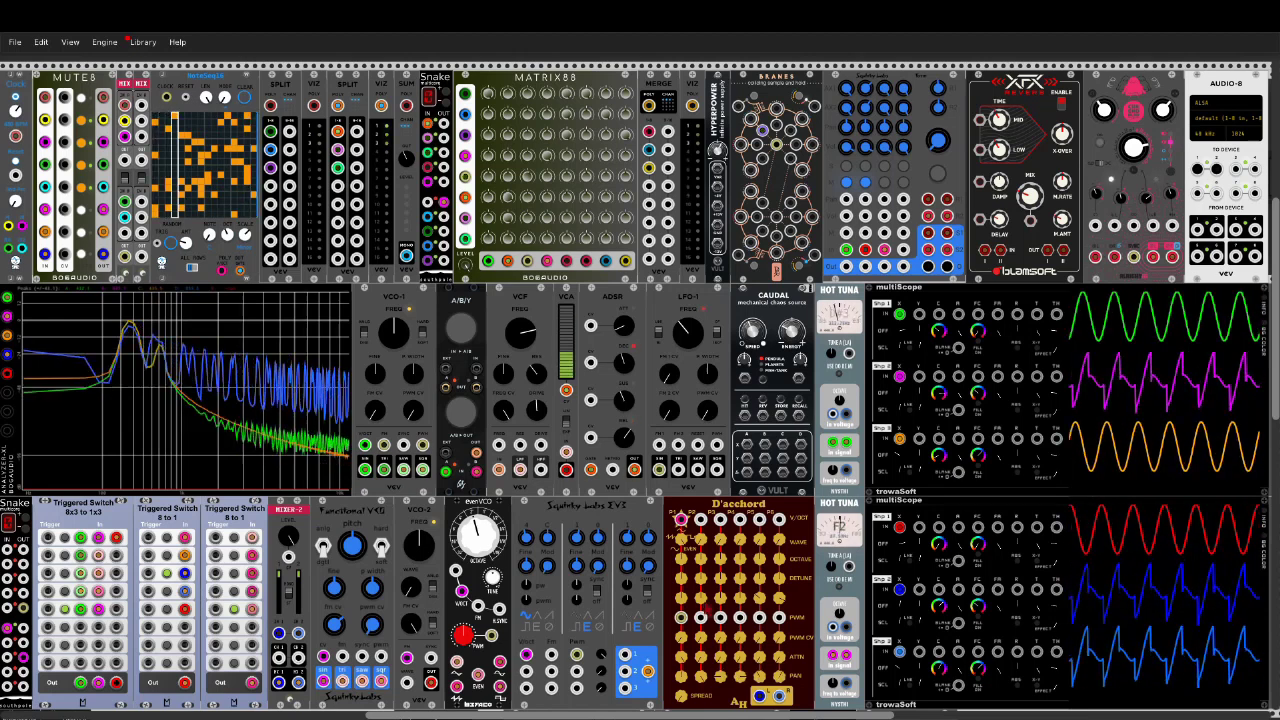
{"action": "left_click_drag", "start_coordinate": [680, 558], "coordinate": [680, 520]}
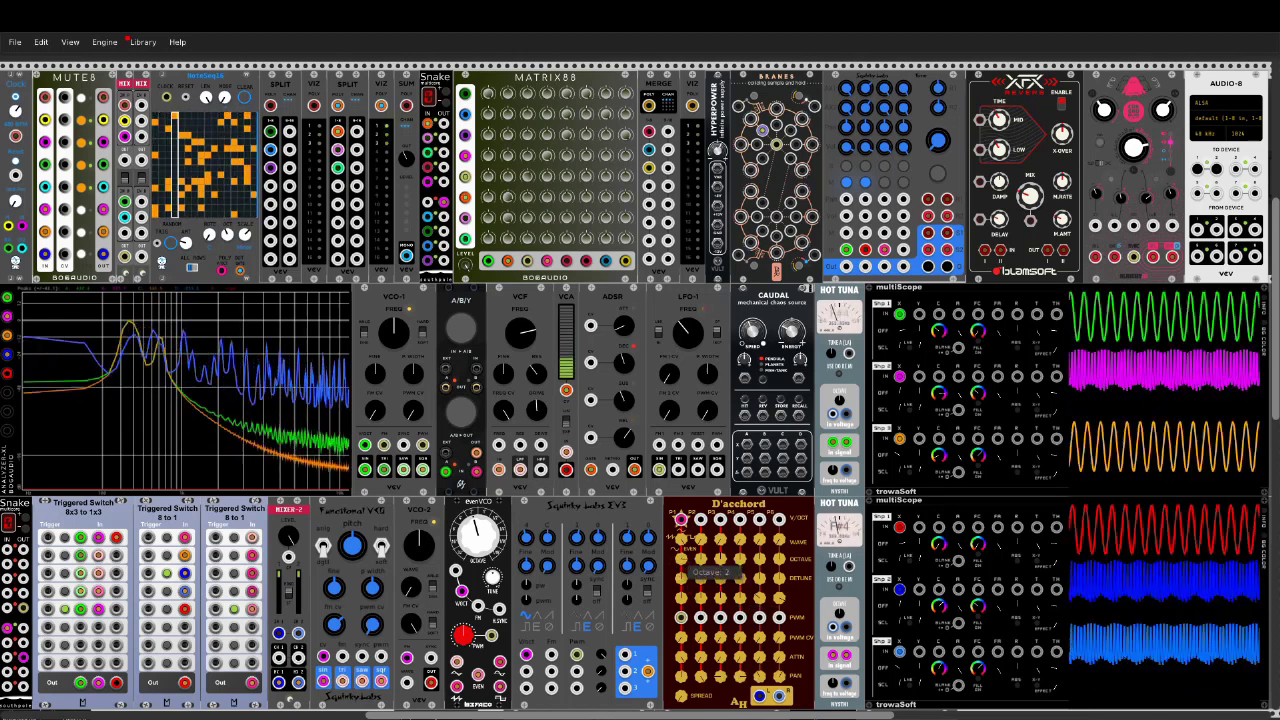
{"action": "left_click_drag", "start_coordinate": [686, 570], "coordinate": [686, 590]}
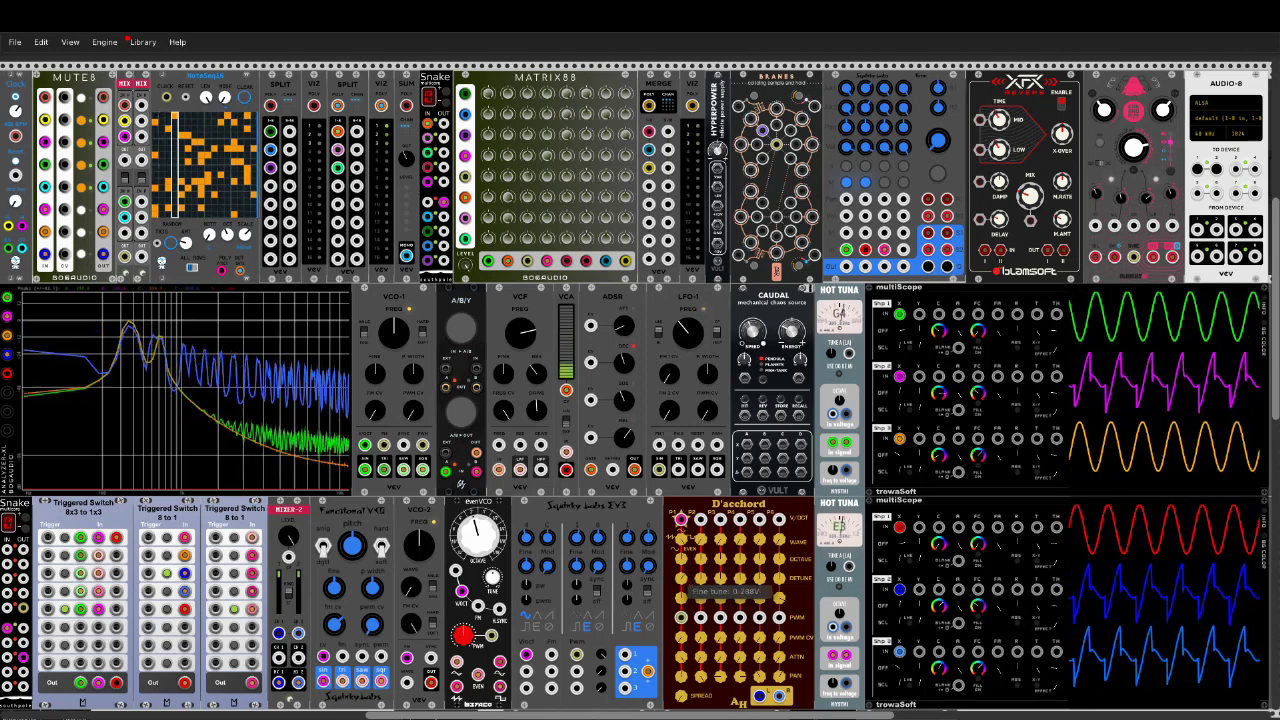
{"action": "left_click_drag", "start_coordinate": [681, 578], "coordinate": [681, 690]}
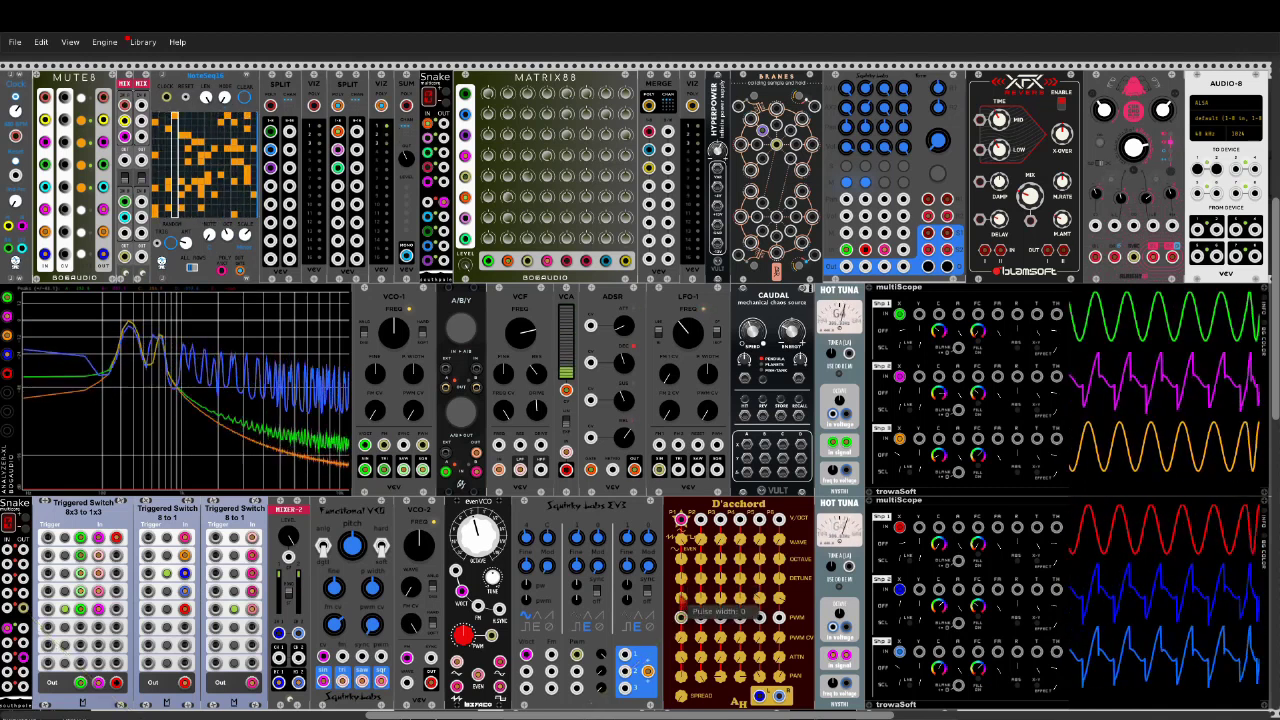
Step: Try the first D'accord oscillator's pulse width and reset it, and raise the second oscillator's level
{"action": "left_click_drag", "start_coordinate": [679, 597], "coordinate": [681, 665]}
{"action": "double_click", "coordinate": [681, 598]}
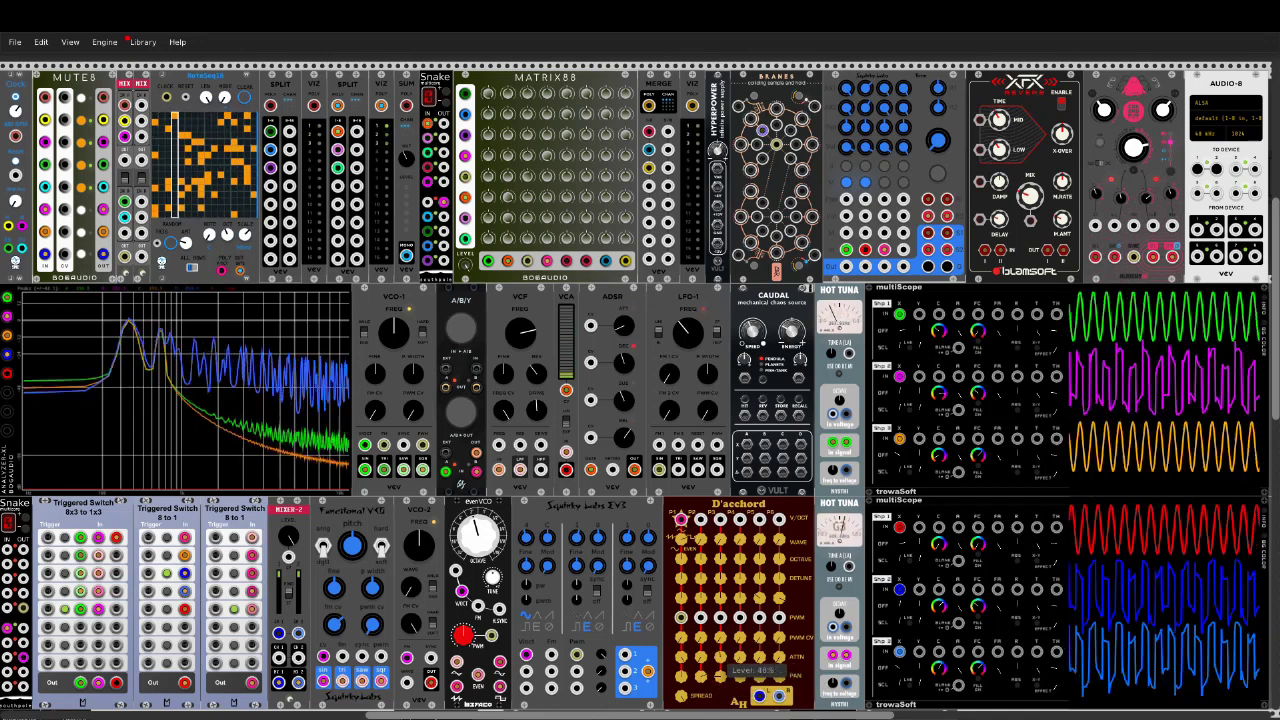
{"action": "left_click_drag", "start_coordinate": [699, 658], "coordinate": [699, 618]}
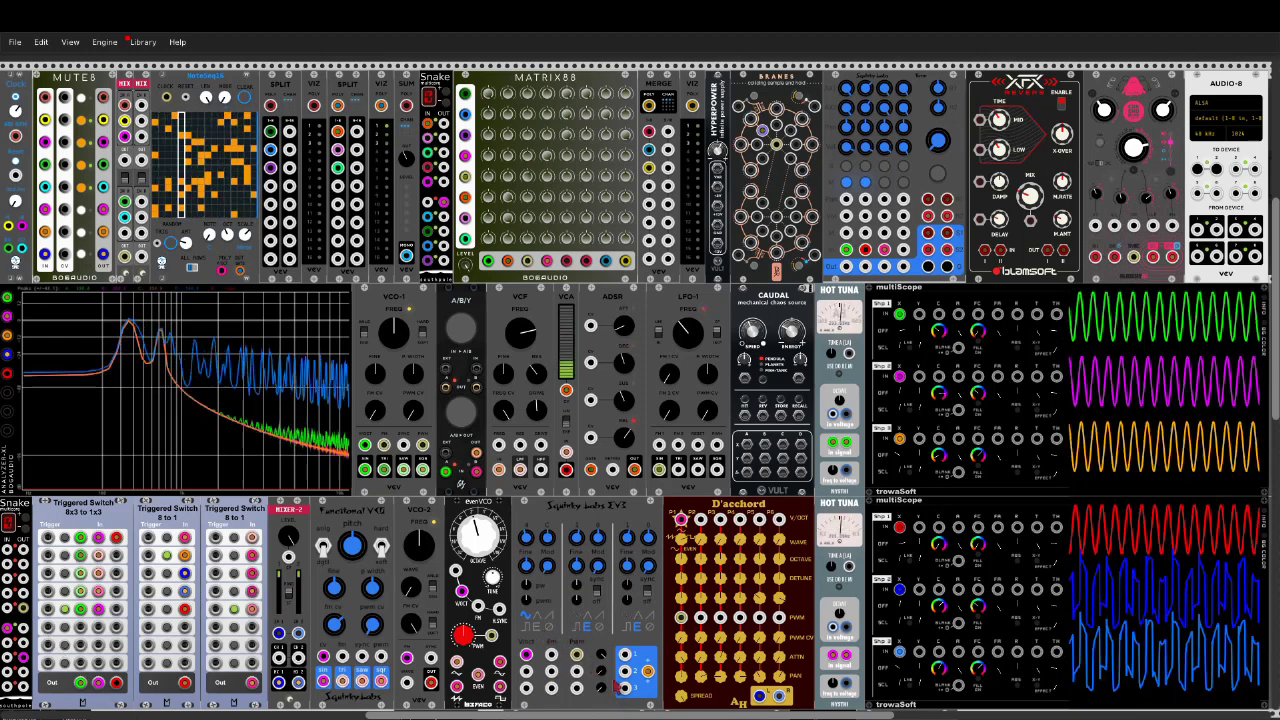
Step: Raise EV3's VCO 2 level, adjust its semitone transpose, and try VCO 1's fine tune, pitch modulation depth and pulse width
{"action": "left_click_drag", "start_coordinate": [603, 675], "coordinate": [603, 662]}
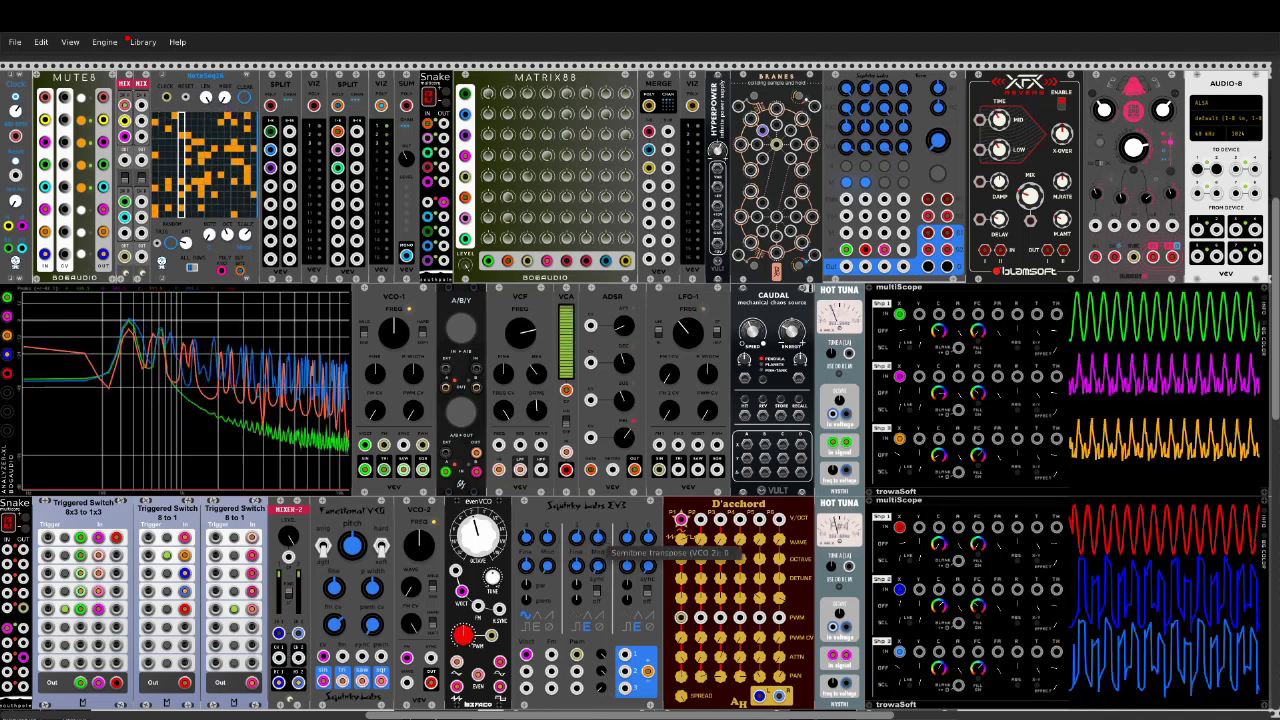
{"action": "left_click_drag", "start_coordinate": [598, 538], "coordinate": [597, 541]}
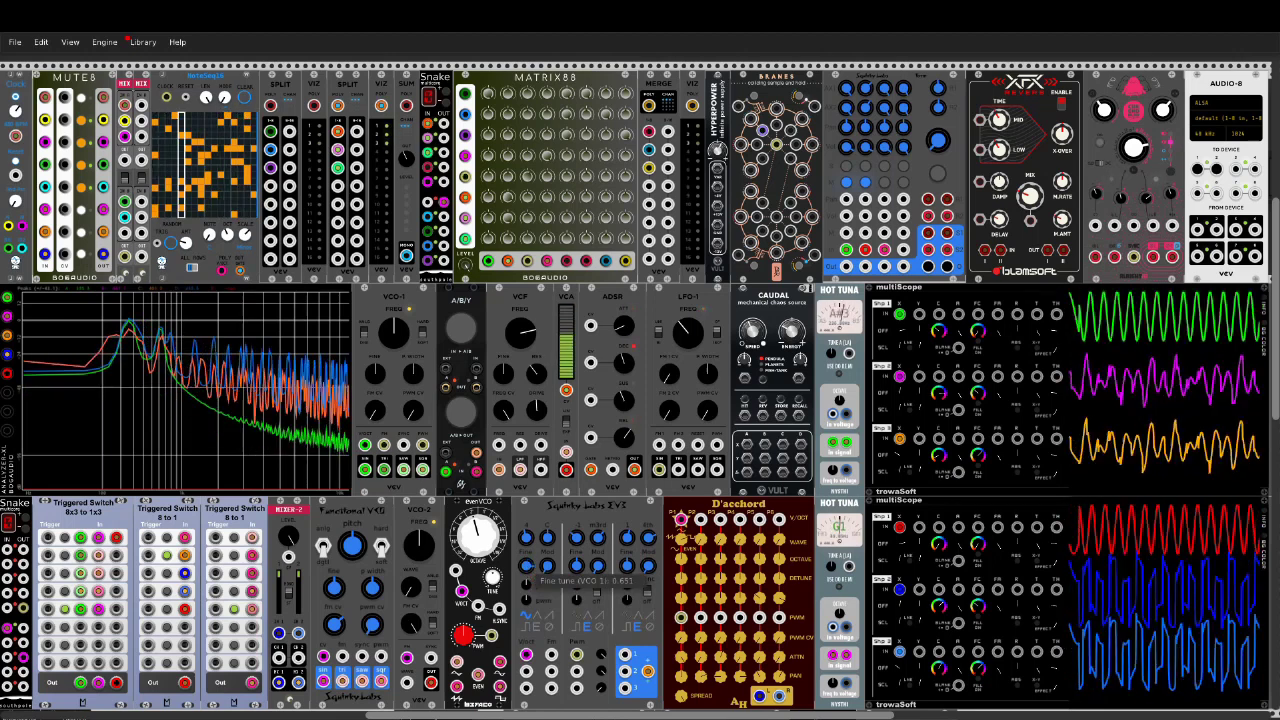
{"action": "left_click_drag", "start_coordinate": [526, 566], "coordinate": [526, 610]}
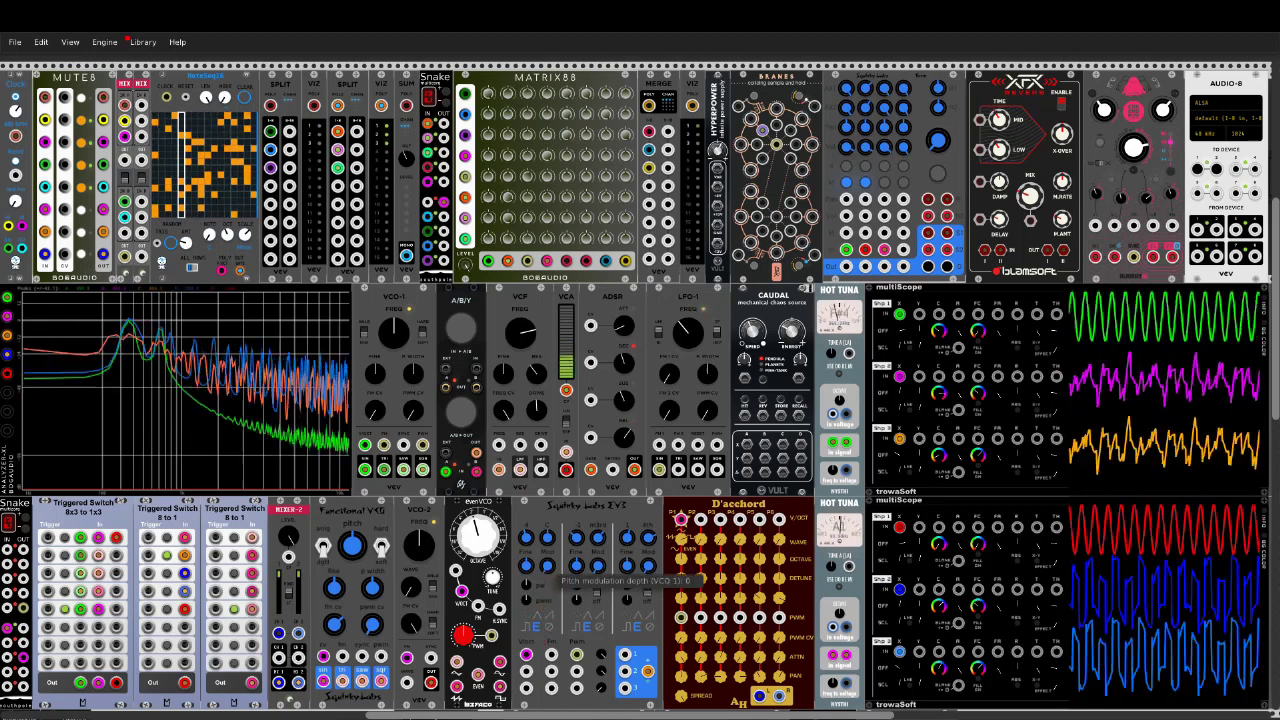
{"action": "left_click_drag", "start_coordinate": [548, 567], "coordinate": [548, 460]}
{"action": "left_click_drag", "start_coordinate": [553, 540], "coordinate": [553, 572]}
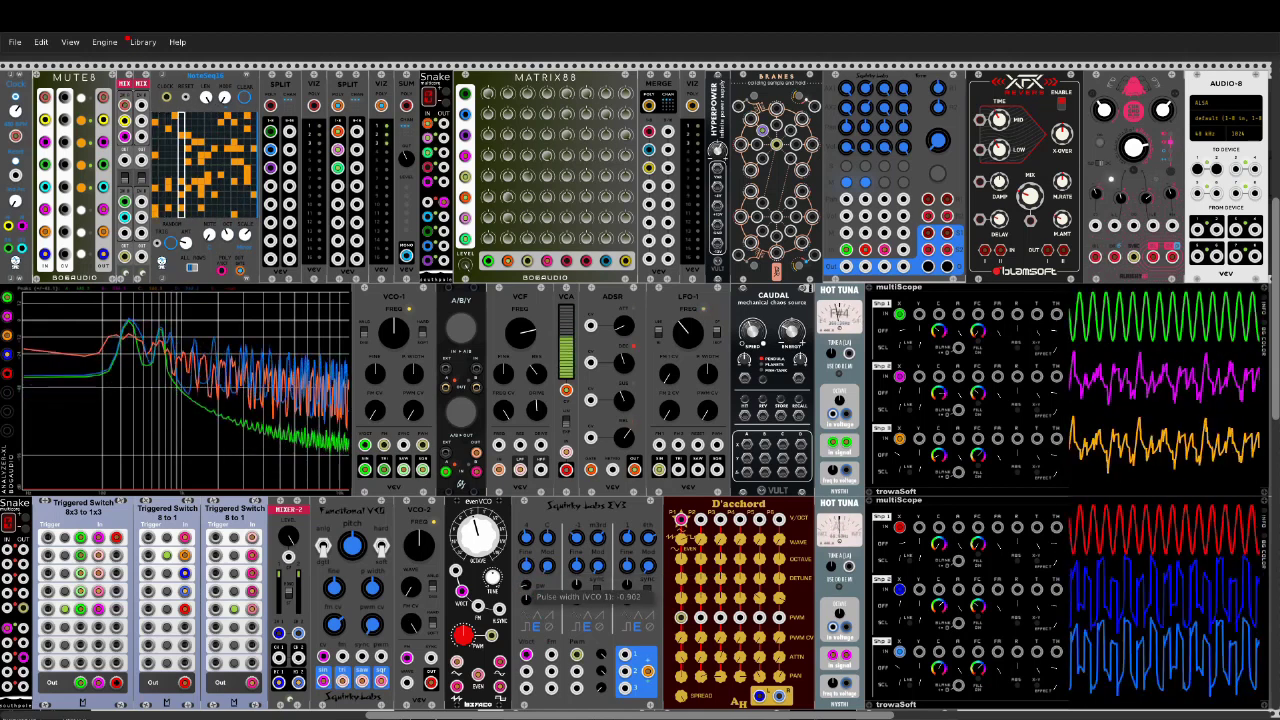
{"action": "left_click_drag", "start_coordinate": [527, 586], "coordinate": [527, 578]}
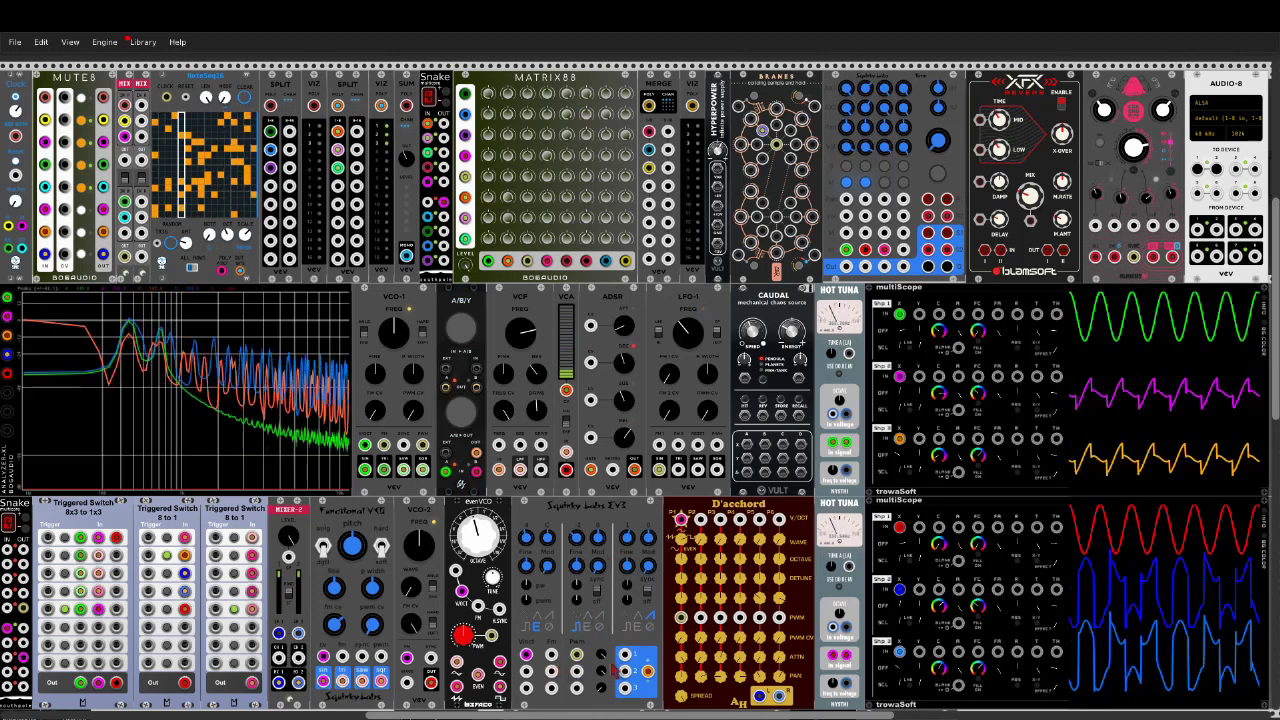
Step: Raise EV3's VCO 3 level, set its octave transpose to -2, and try hard sync from VCO 1 to the other oscillators
{"action": "left_click_drag", "start_coordinate": [601, 688], "coordinate": [601, 620]}
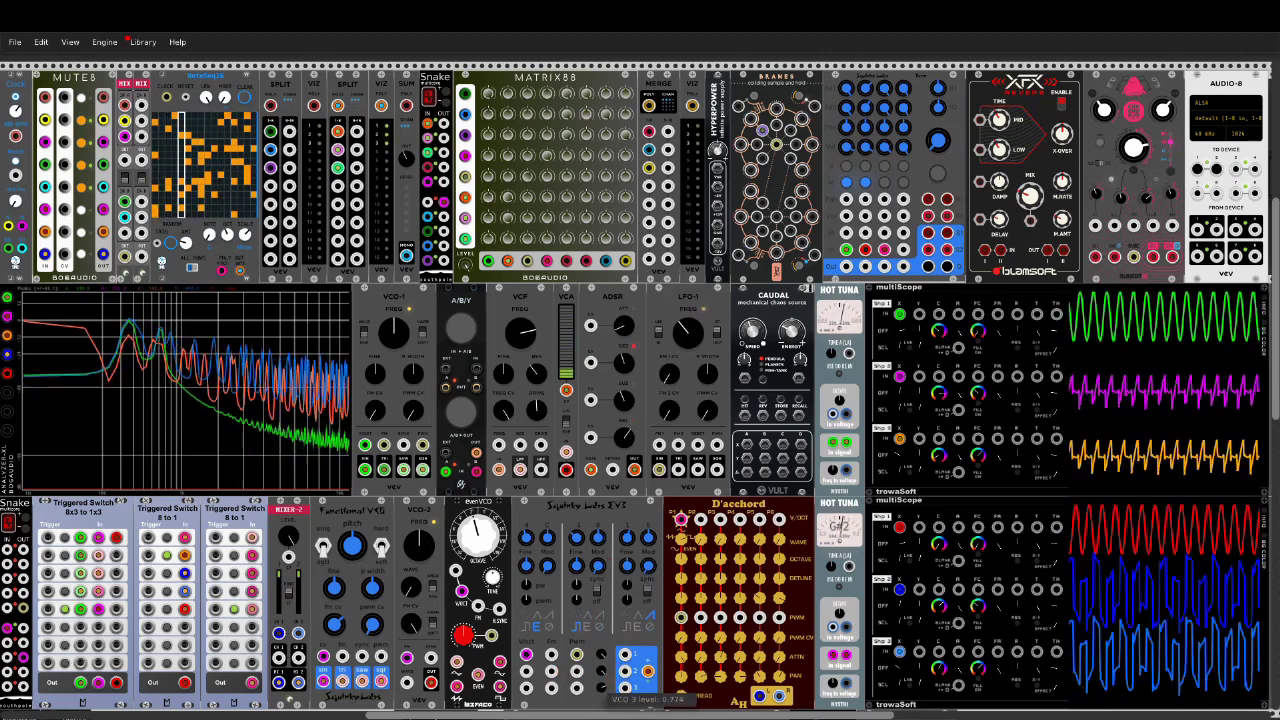
{"action": "left_click_drag", "start_coordinate": [601, 688], "coordinate": [601, 540]}
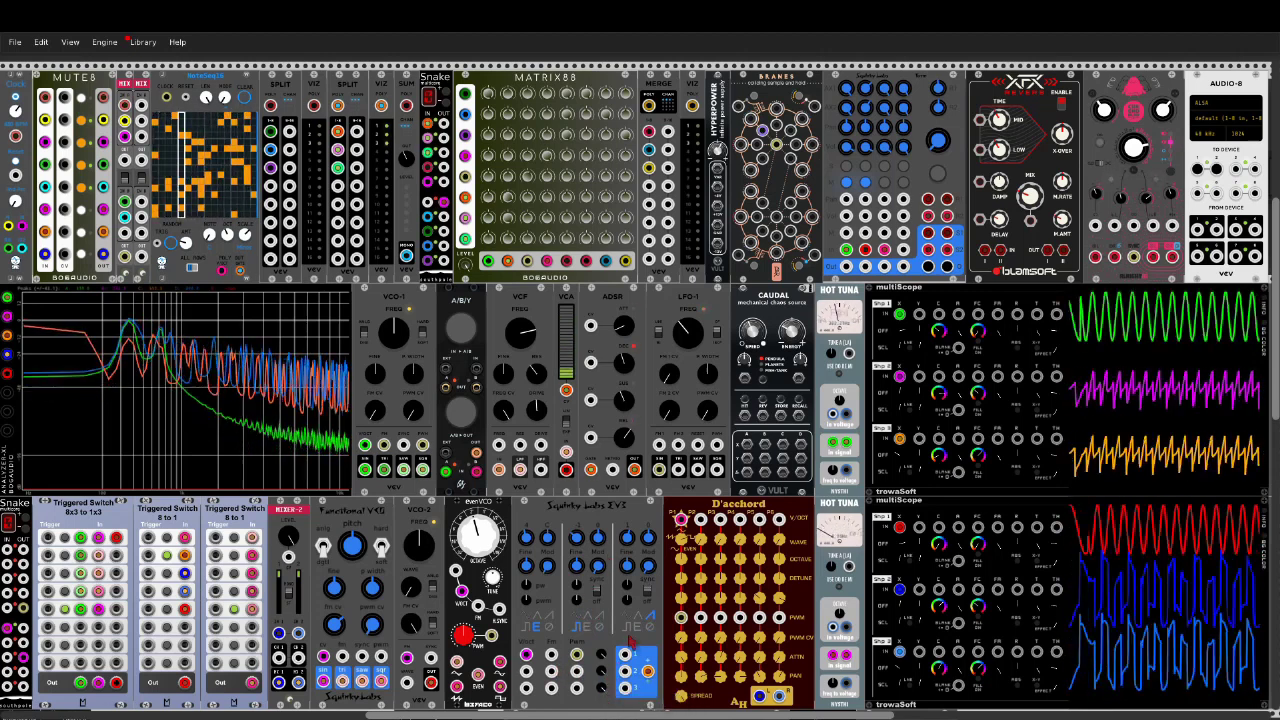
{"action": "mouse_move", "coordinate": [662, 540]}
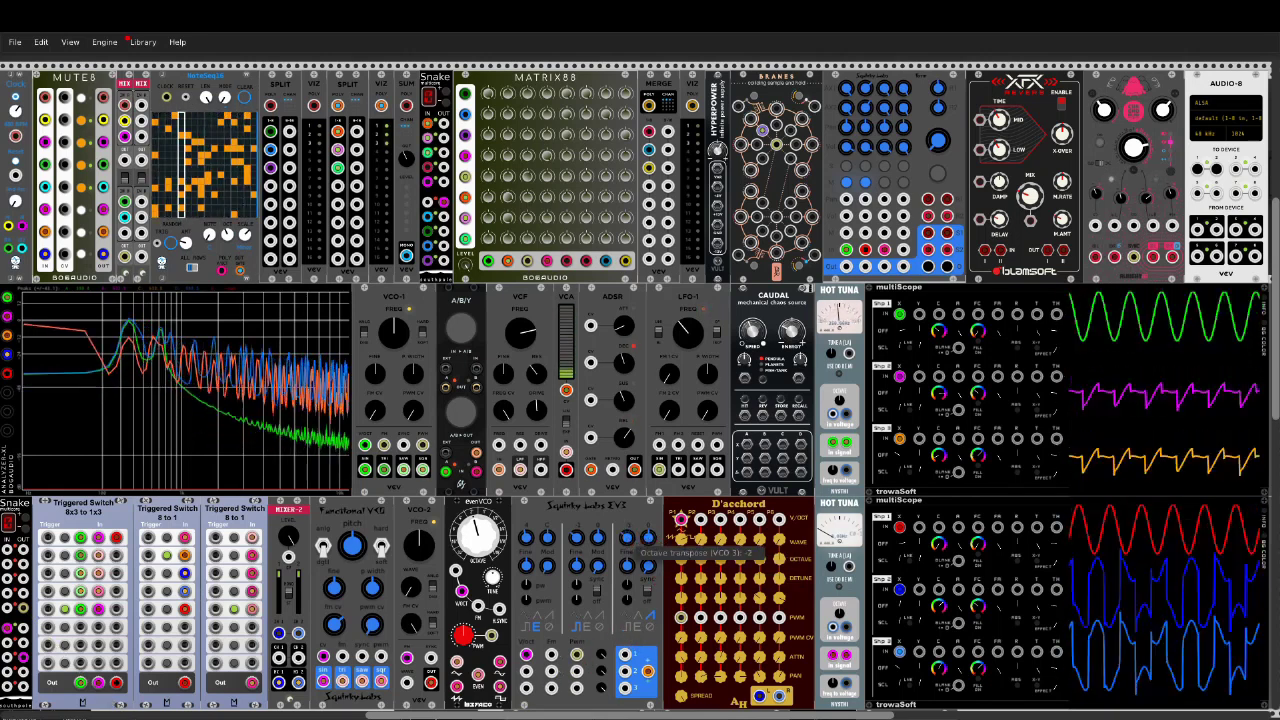
{"action": "mouse_move", "coordinate": [577, 537]}
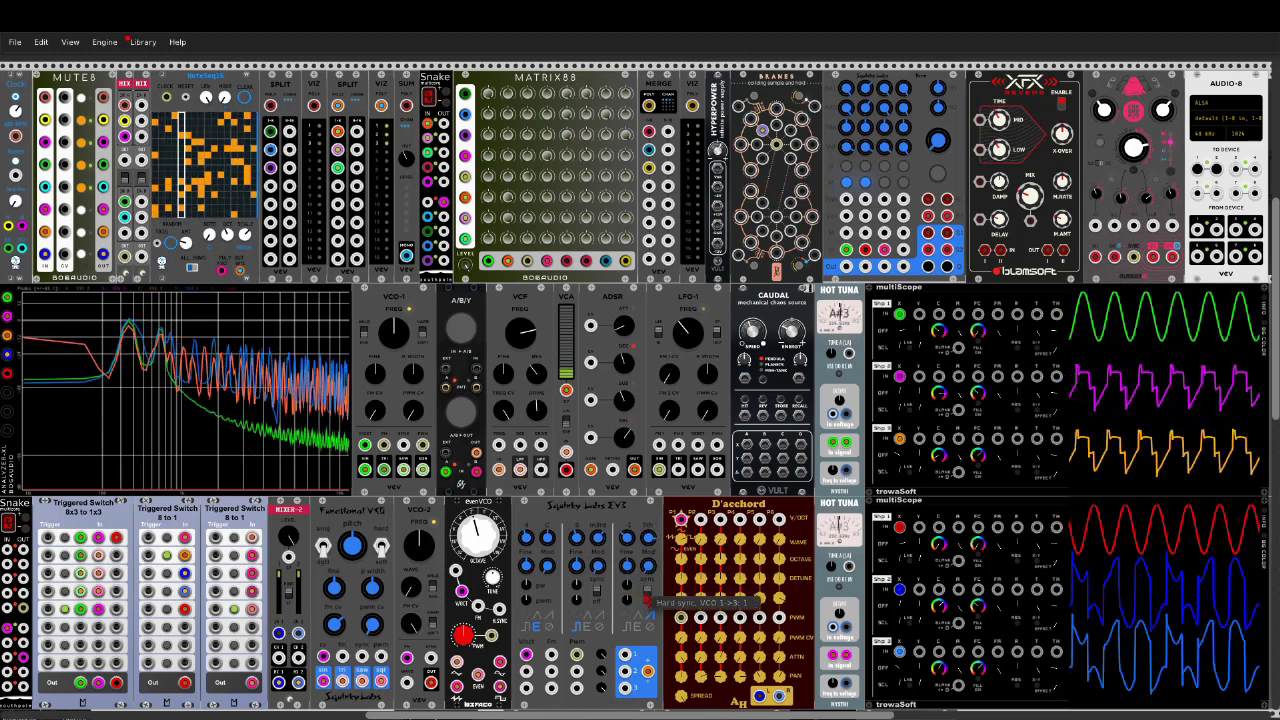
{"action": "left_click", "coordinate": [598, 595]}
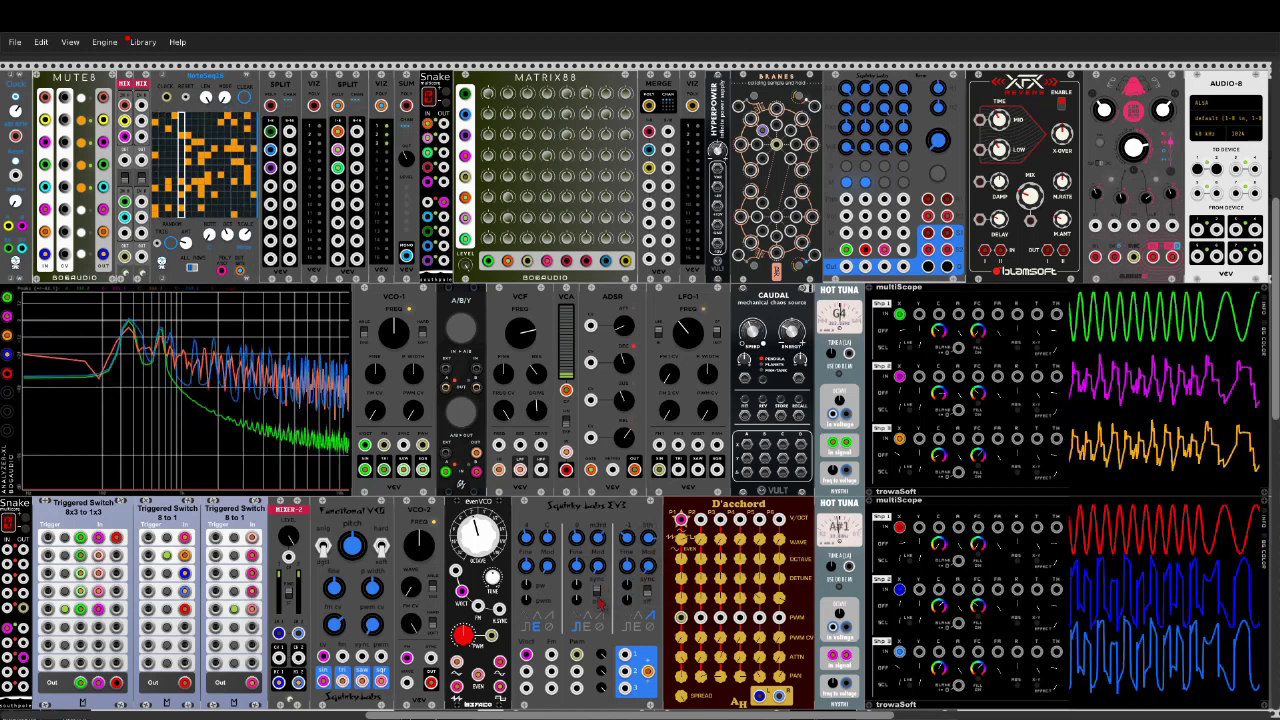
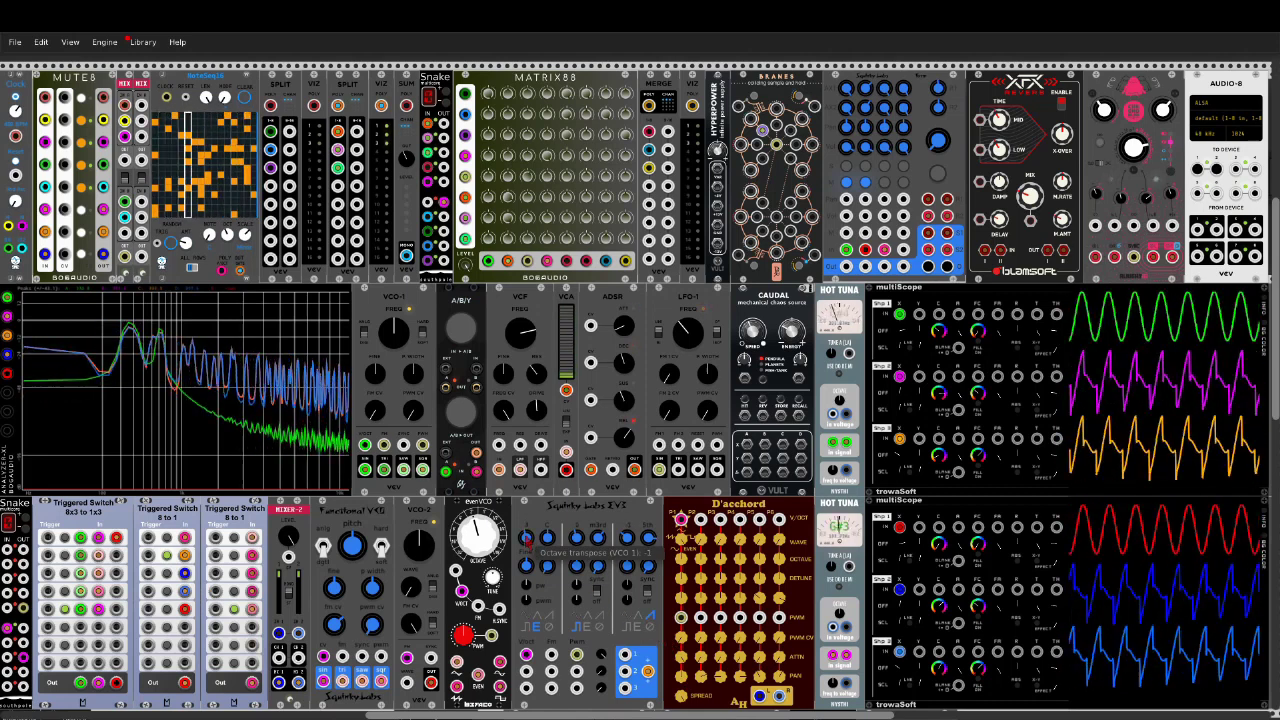
Step: Rebalance the VCO 2 and VCO 3 levels on EV3 and adjust VCO 2's pulse width
{"action": "left_click_drag", "start_coordinate": [601, 671], "coordinate": [601, 719]}
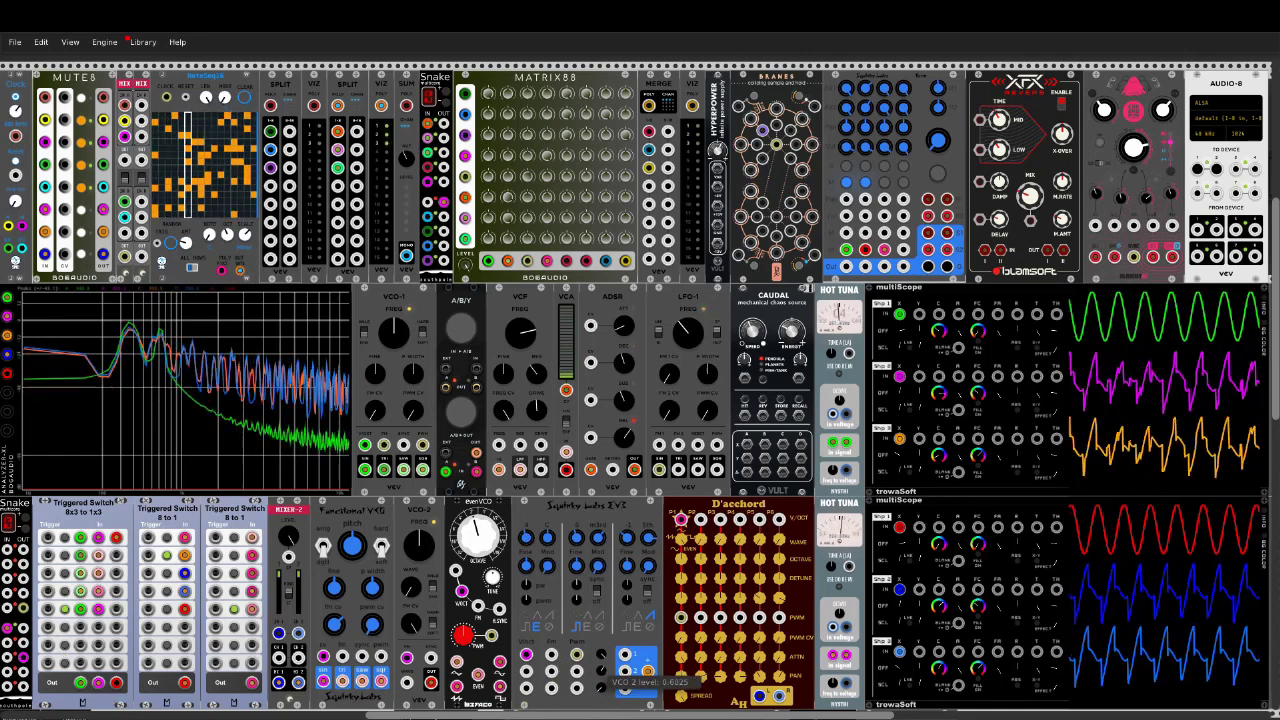
{"action": "left_click_drag", "start_coordinate": [601, 688], "coordinate": [601, 598]}
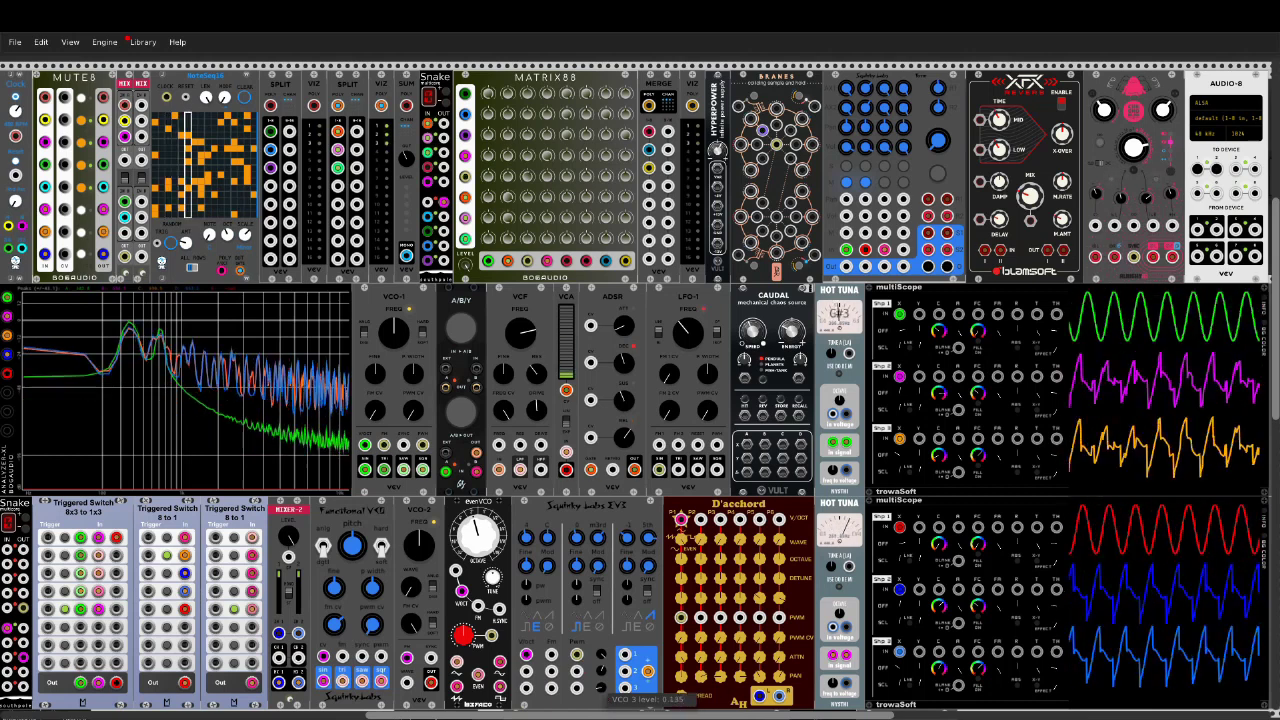
{"action": "left_click_drag", "start_coordinate": [602, 696], "coordinate": [602, 676]}
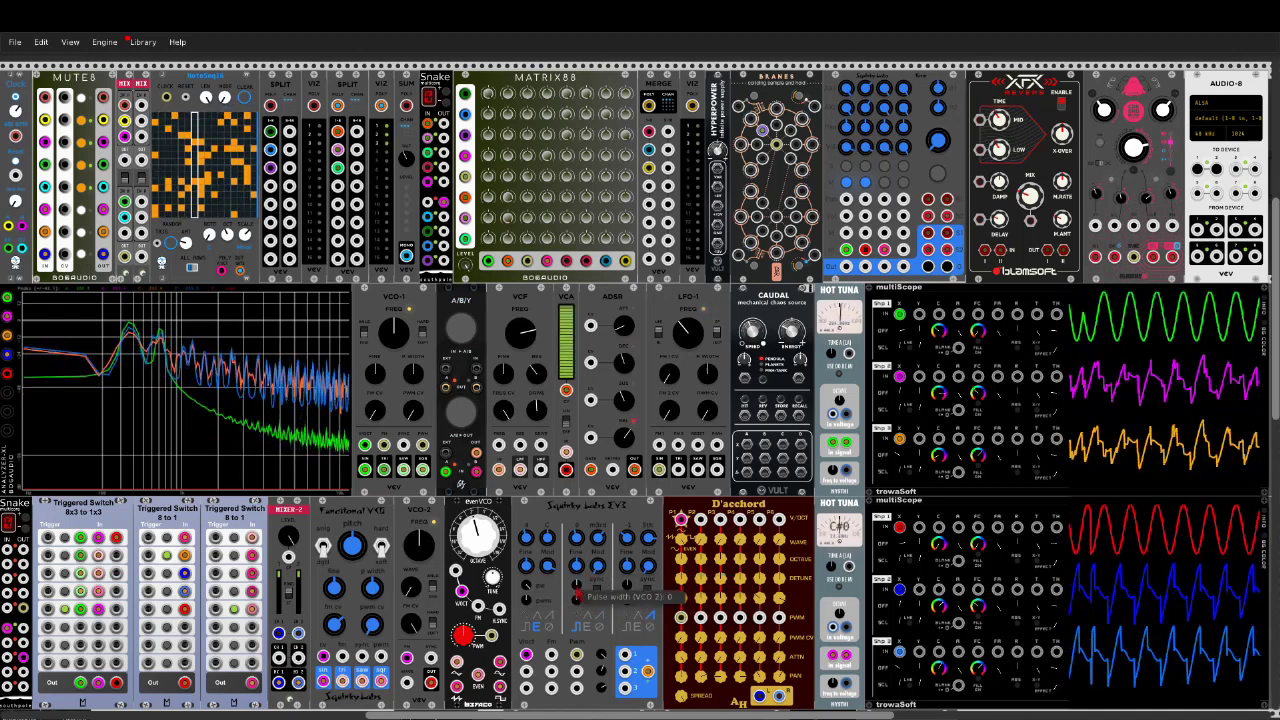
{"action": "left_click_drag", "start_coordinate": [576, 598], "coordinate": [576, 590]}
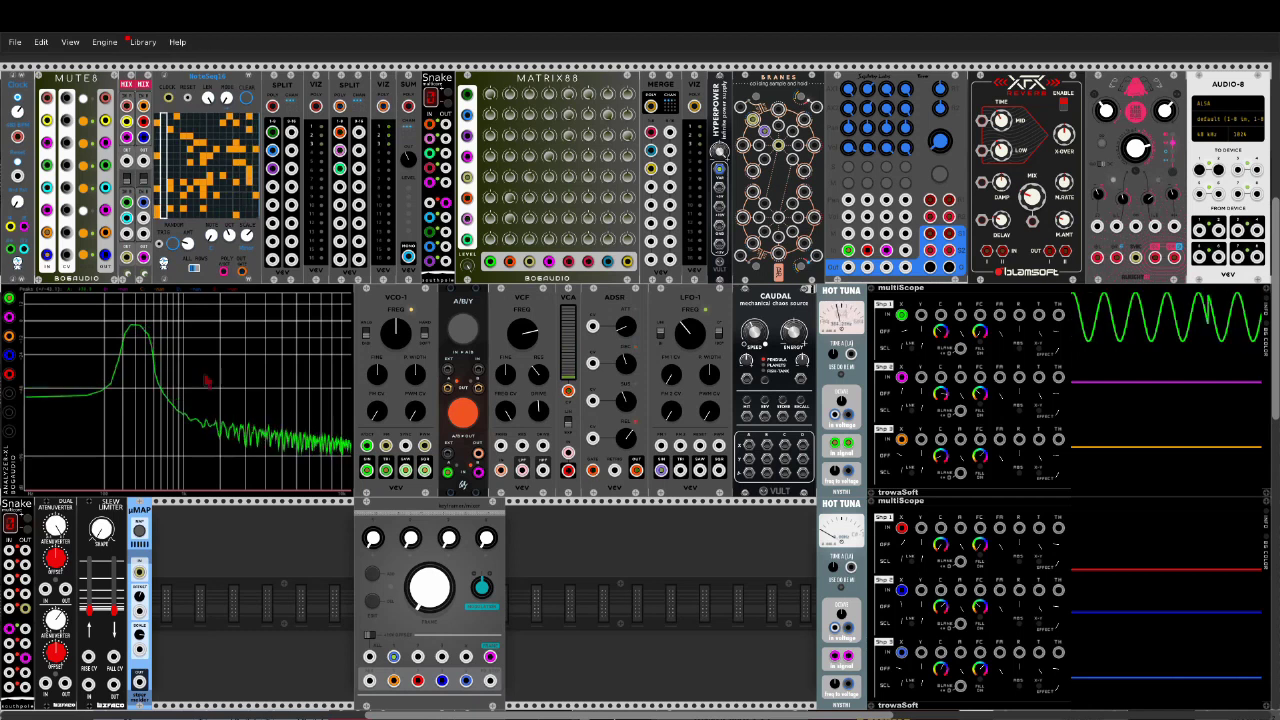
Step: Browse the trowaSoft and Audible Instruments modules in the library to look up Keyframer/Mixer, and close the library without adding anything
{"action": "right_click", "coordinate": [268, 534]}
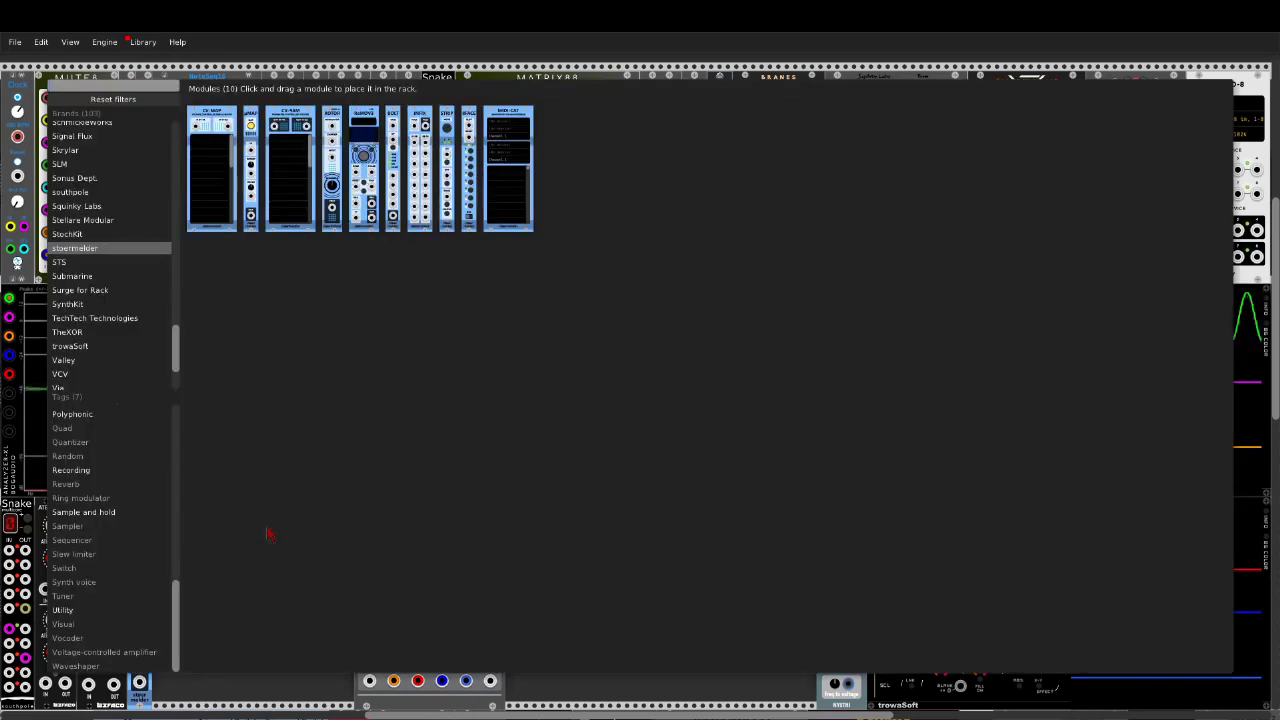
{"action": "left_click", "coordinate": [140, 346]}
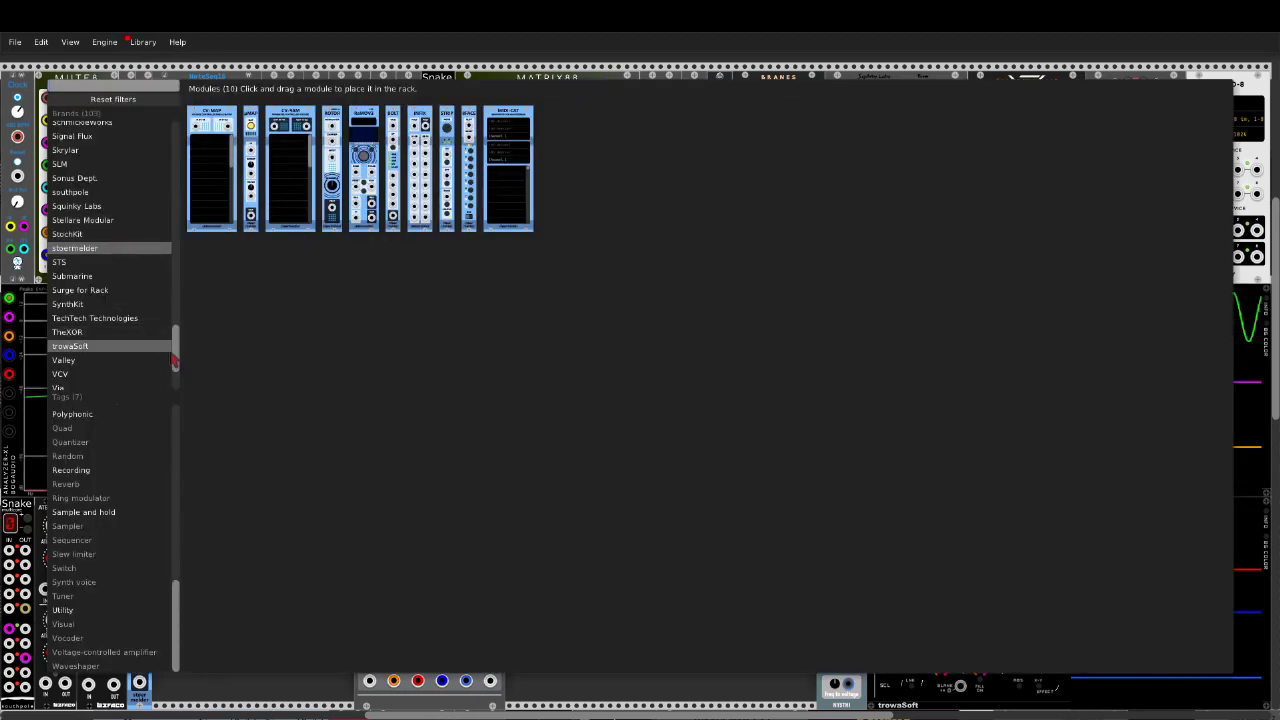
{"action": "left_click_drag", "start_coordinate": [176, 364], "coordinate": [176, 160]}
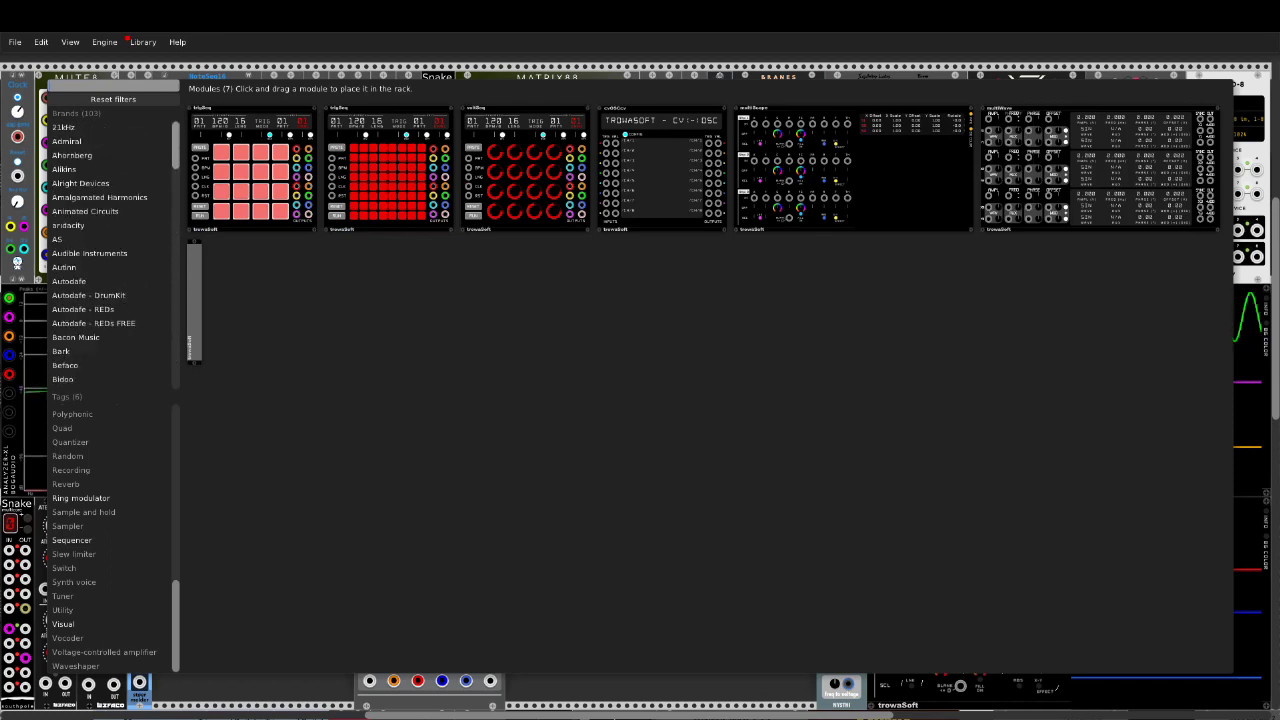
{"action": "left_click", "coordinate": [95, 253]}
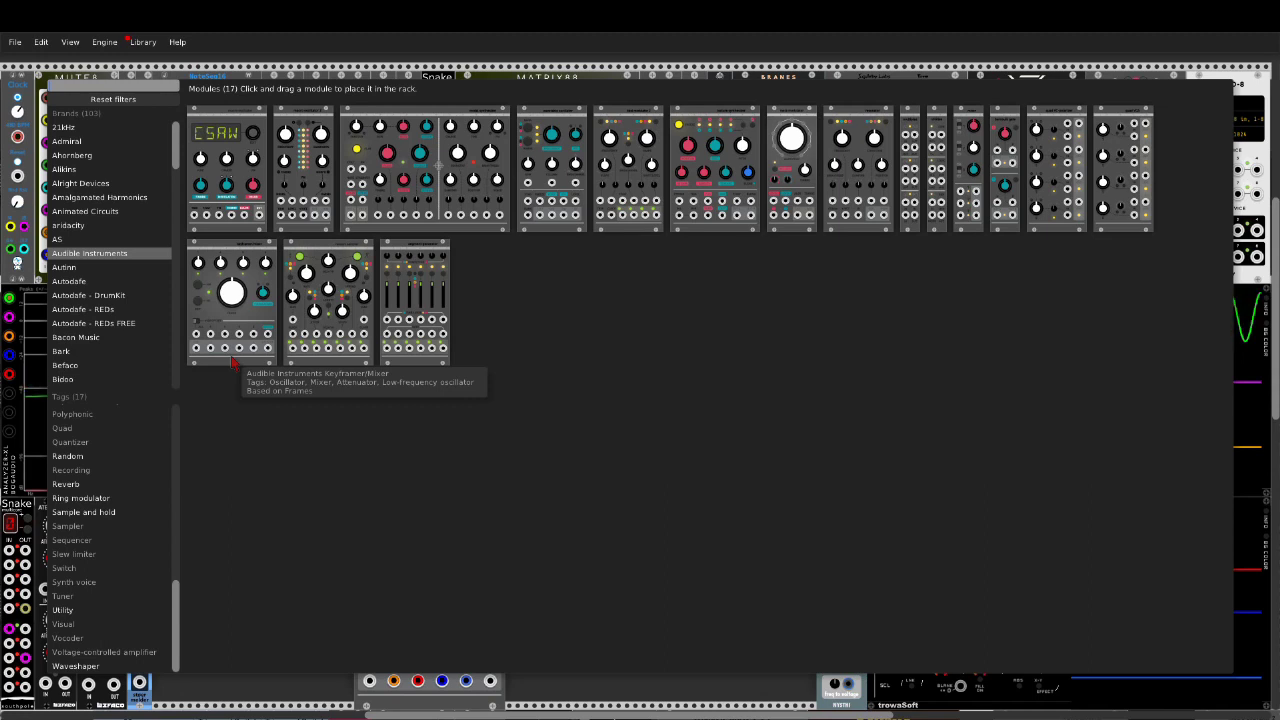
{"action": "left_click", "coordinate": [265, 693]}
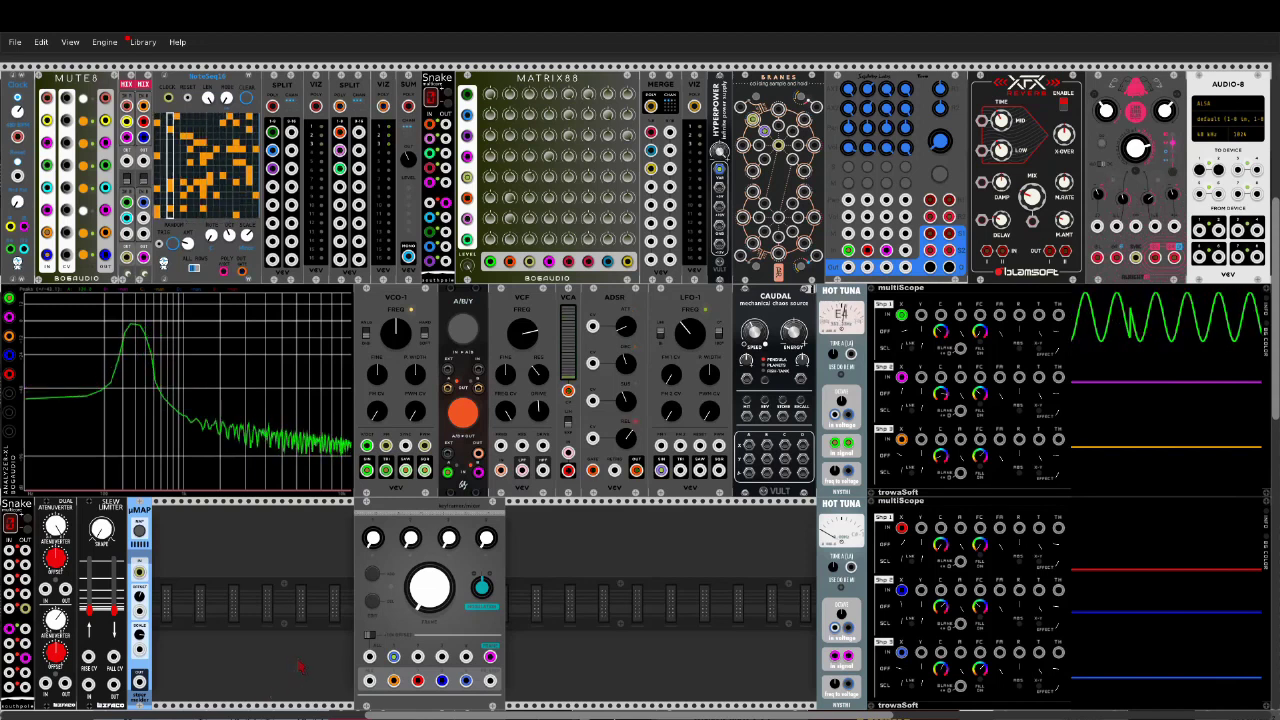
Step: Connect the Hyperpower voltage to Keyframer/Mixer's All input and switch the module's mode to Poly LFO
{"action": "left_click_drag", "start_coordinate": [719, 170], "coordinate": [370, 657]}
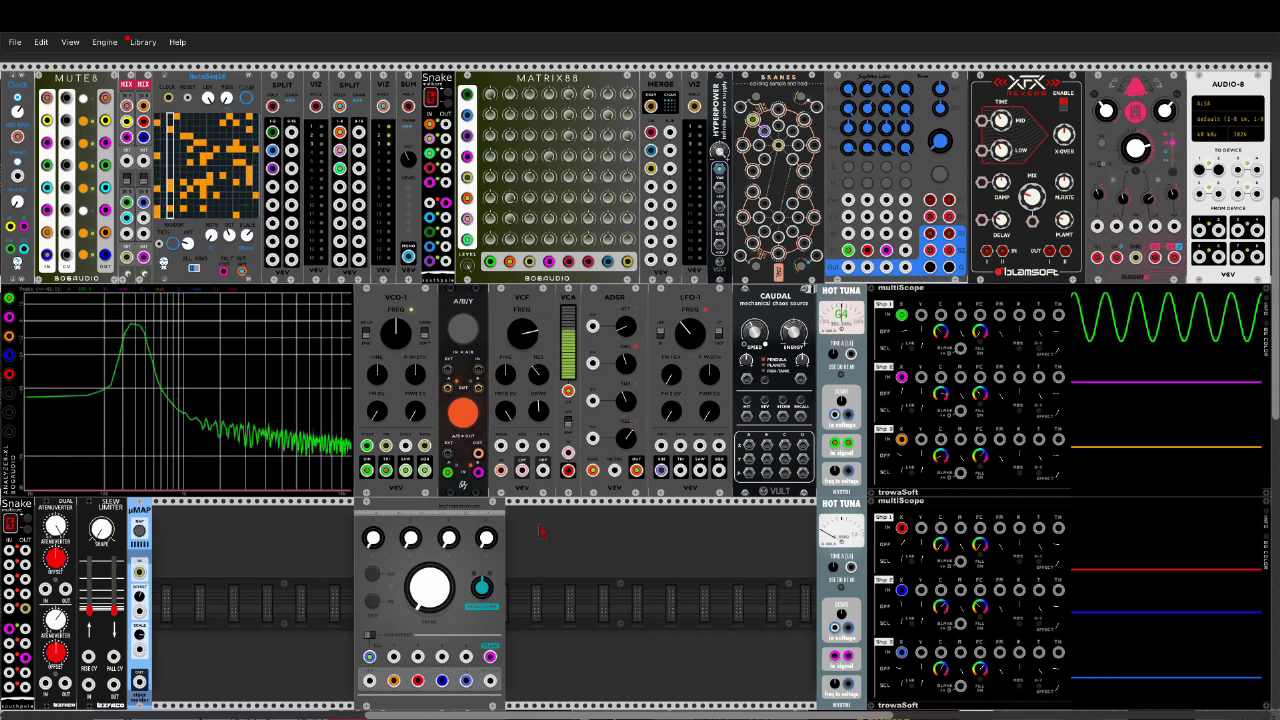
{"action": "right_click", "coordinate": [408, 513]}
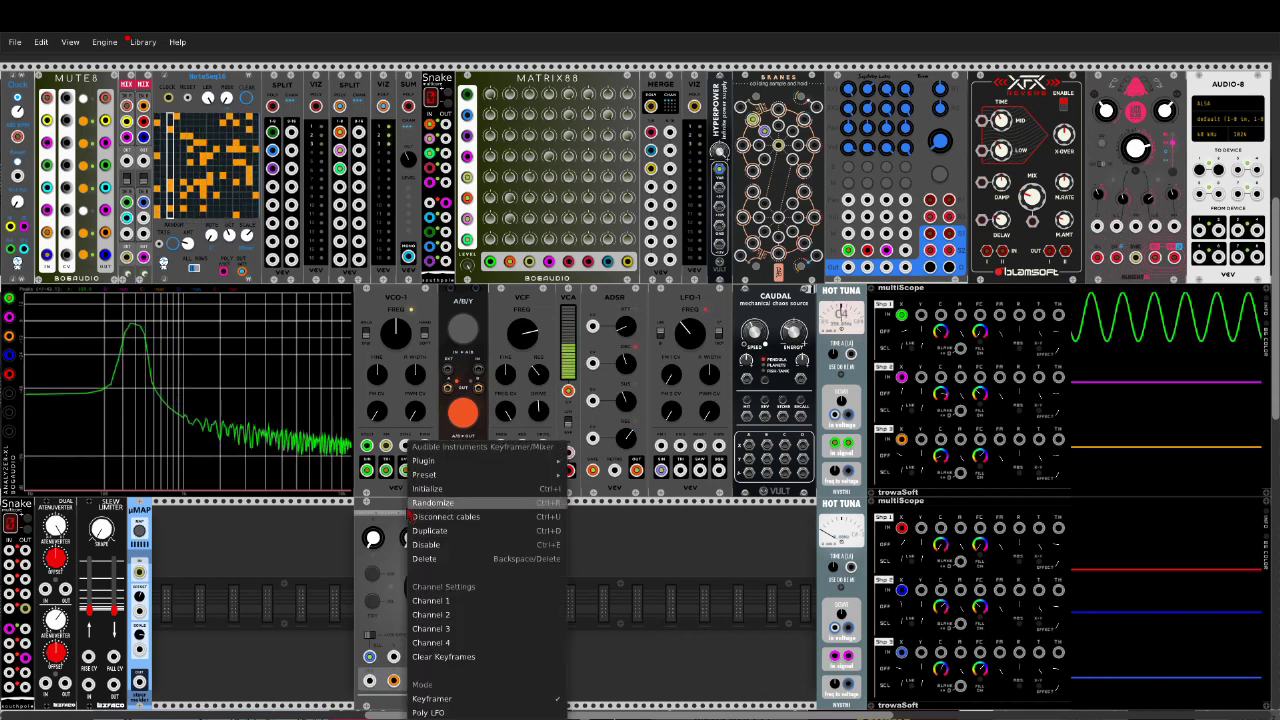
{"action": "left_click", "coordinate": [428, 712]}
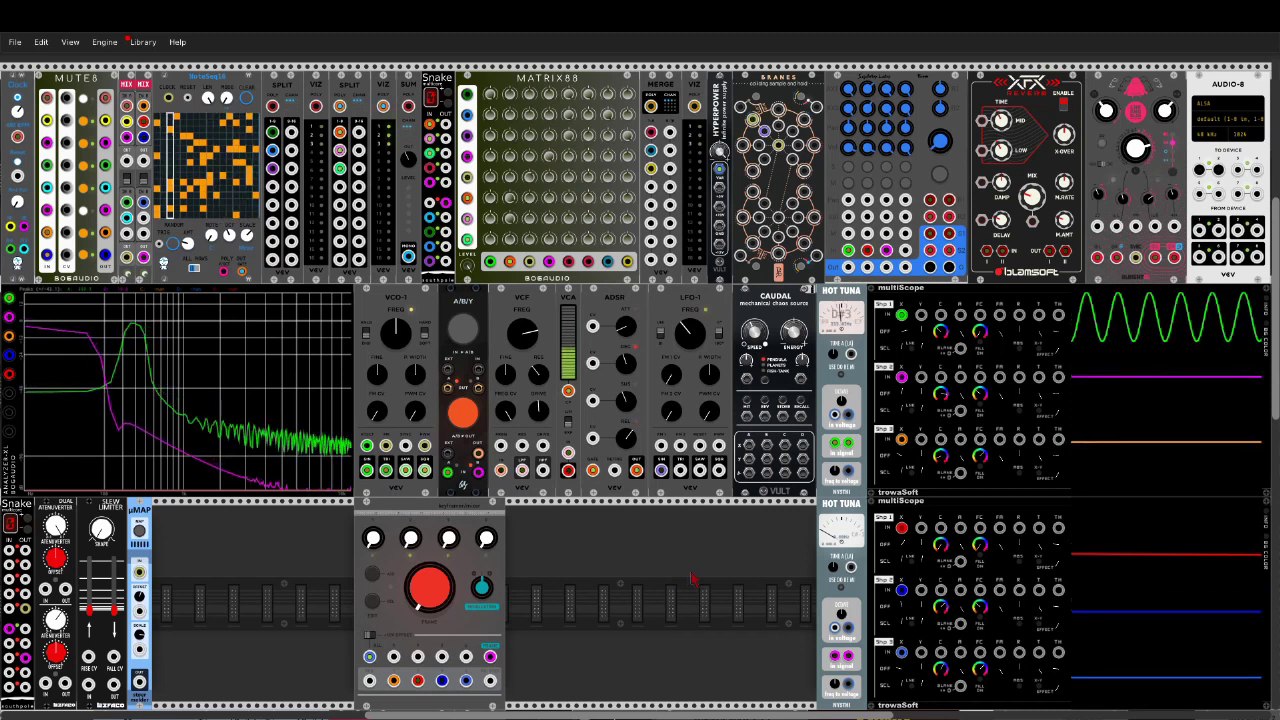
Step: Raise Keyframer/Mixer's Frame knob in stages through about 0.22 and 0.69 to speed up its LFO waveforms
{"action": "mouse_move", "coordinate": [433, 591]}
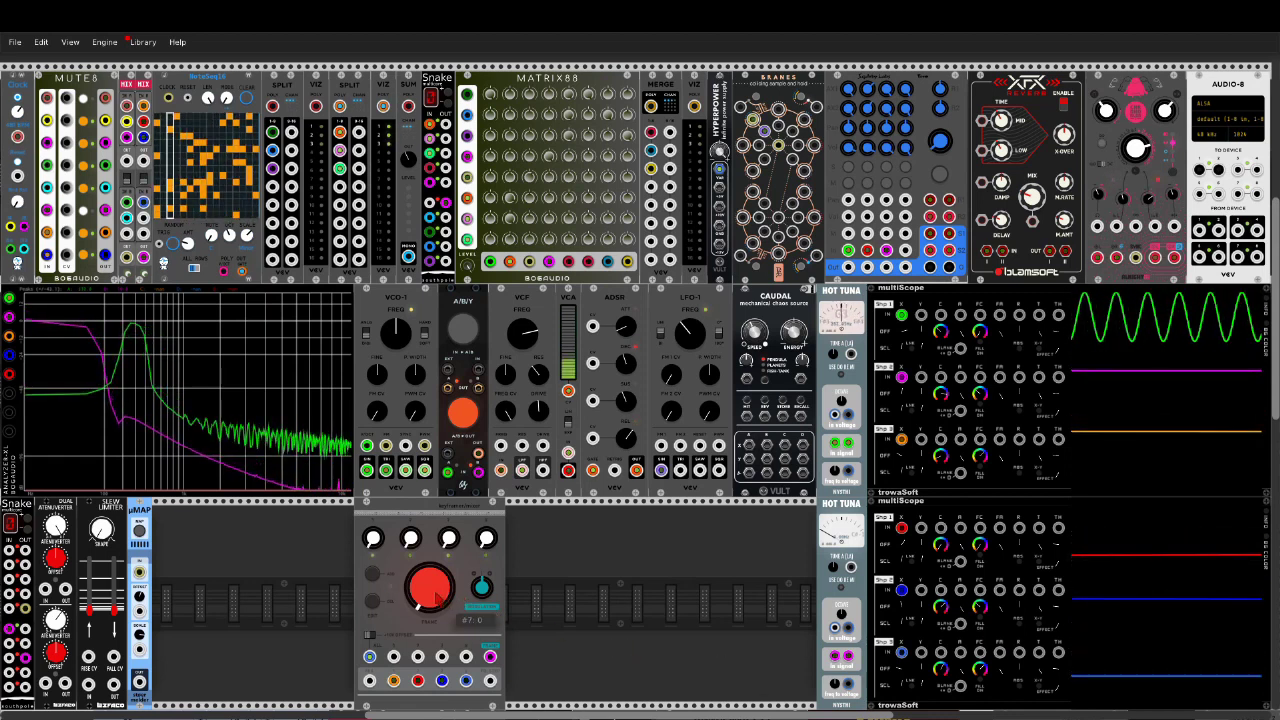
{"action": "left_click_drag", "start_coordinate": [443, 601], "coordinate": [443, 484]}
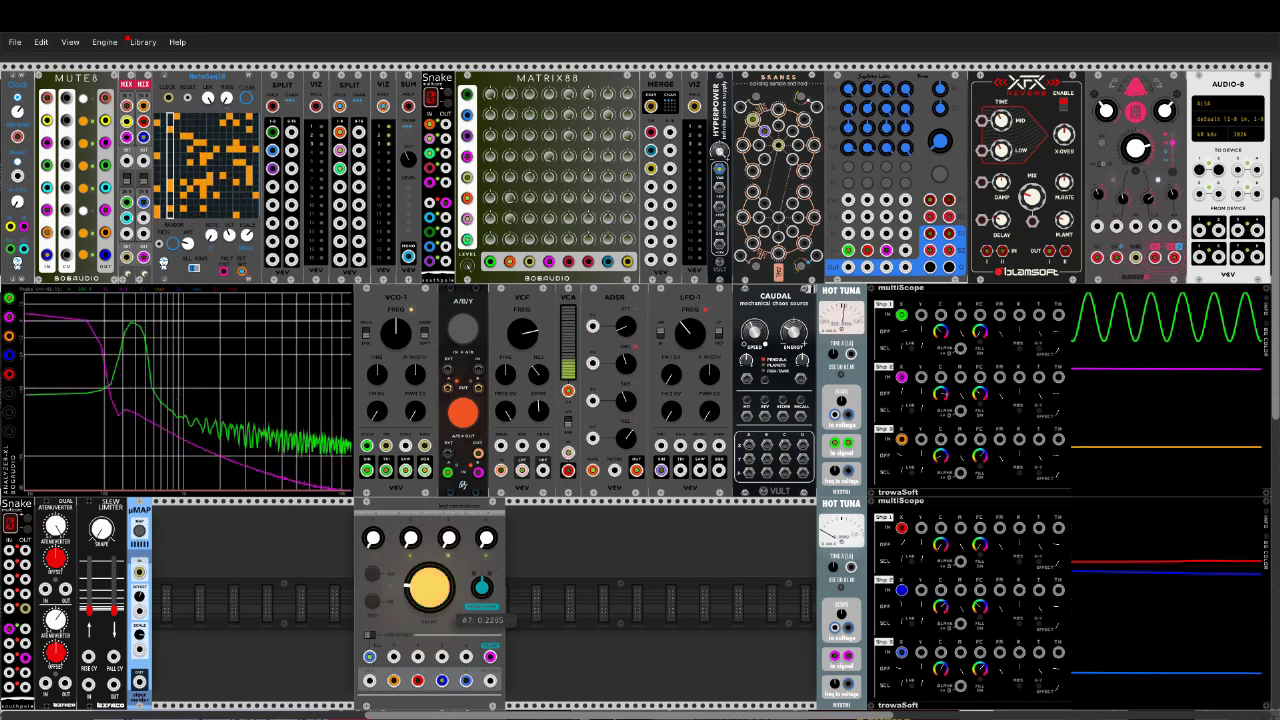
{"action": "left_click_drag", "start_coordinate": [445, 578], "coordinate": [445, 544]}
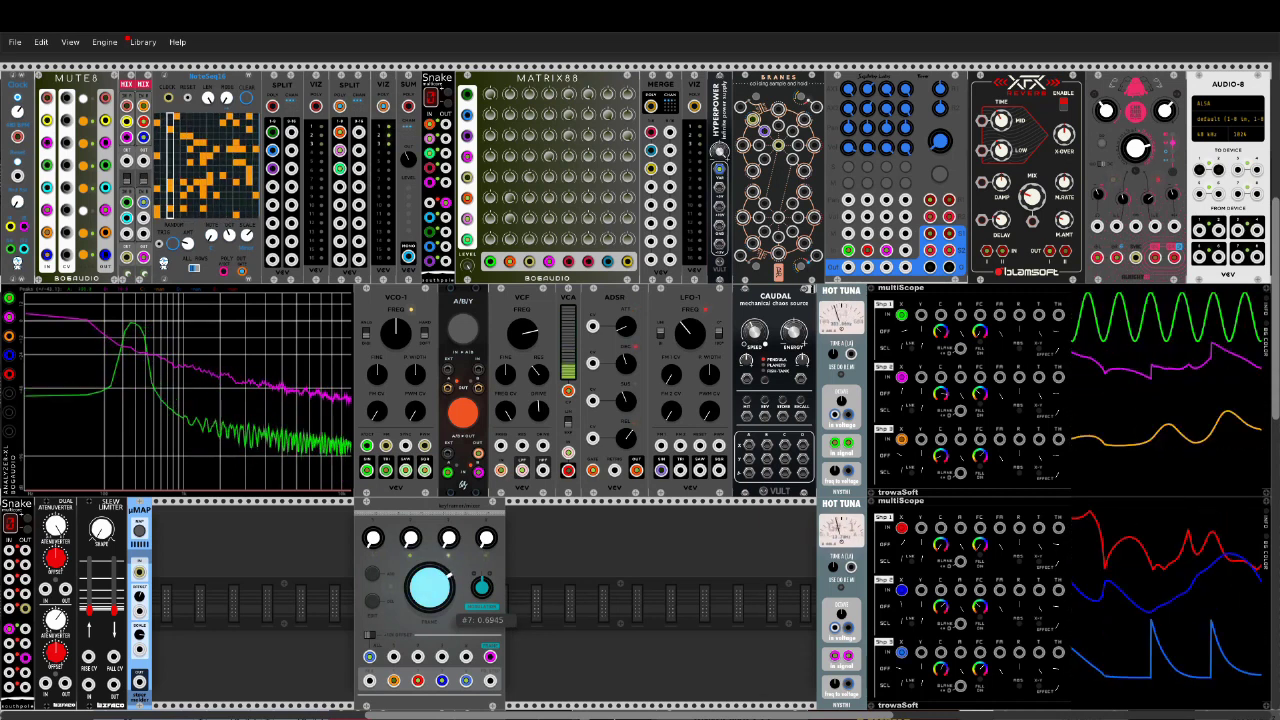
{"action": "left_click_drag", "start_coordinate": [445, 544], "coordinate": [445, 518]}
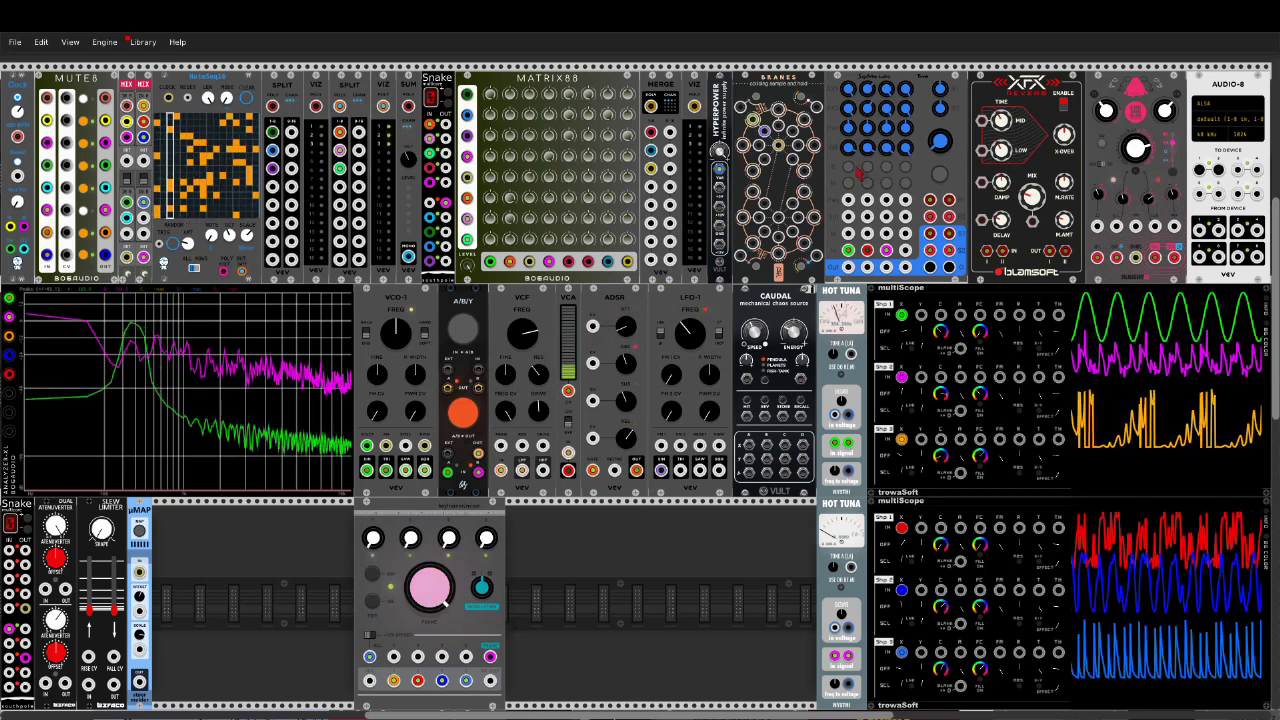
Step: Raise Keyframer/Mixer's Modulation knob to 1, lower the Frame knob and readjust the modulation
{"action": "left_click_drag", "start_coordinate": [473, 598], "coordinate": [481, 572]}
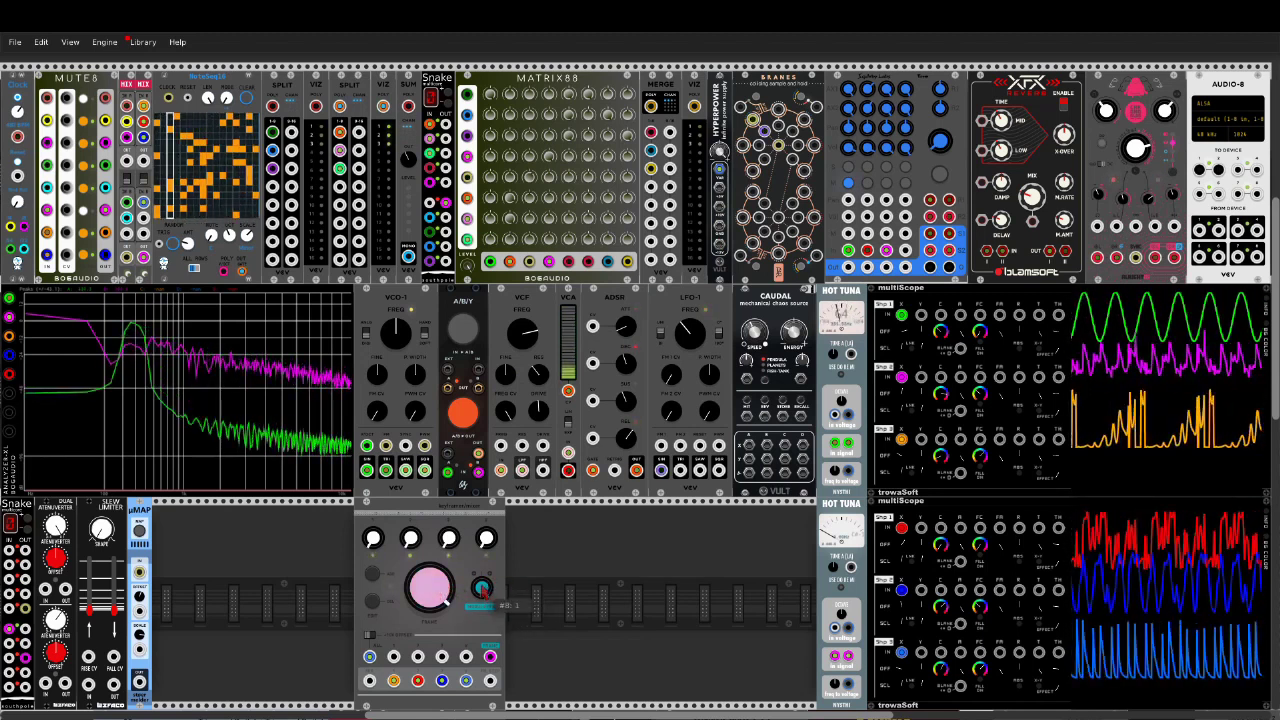
{"action": "left_click_drag", "start_coordinate": [446, 602], "coordinate": [446, 642]}
{"action": "left_click_drag", "start_coordinate": [488, 591], "coordinate": [488, 548]}
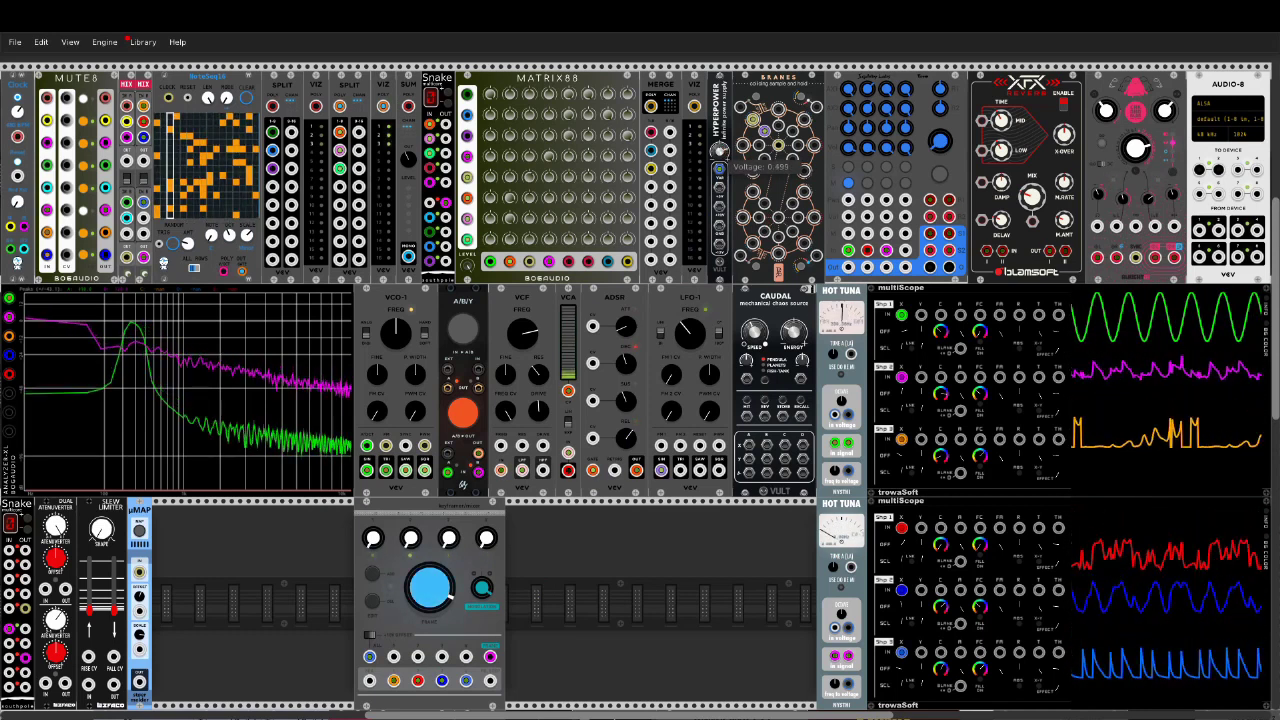
{"action": "left_click_drag", "start_coordinate": [718, 168], "coordinate": [393, 656]}
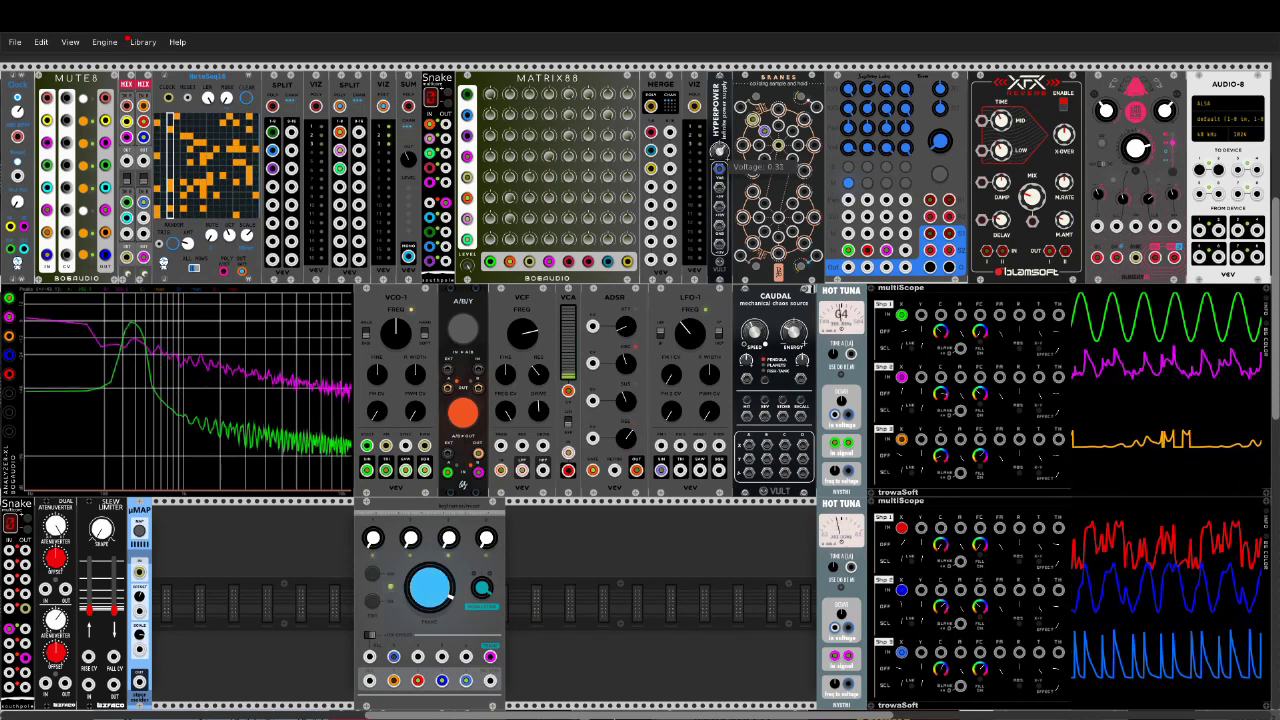
{"action": "left_click_drag", "start_coordinate": [719, 170], "coordinate": [370, 656]}
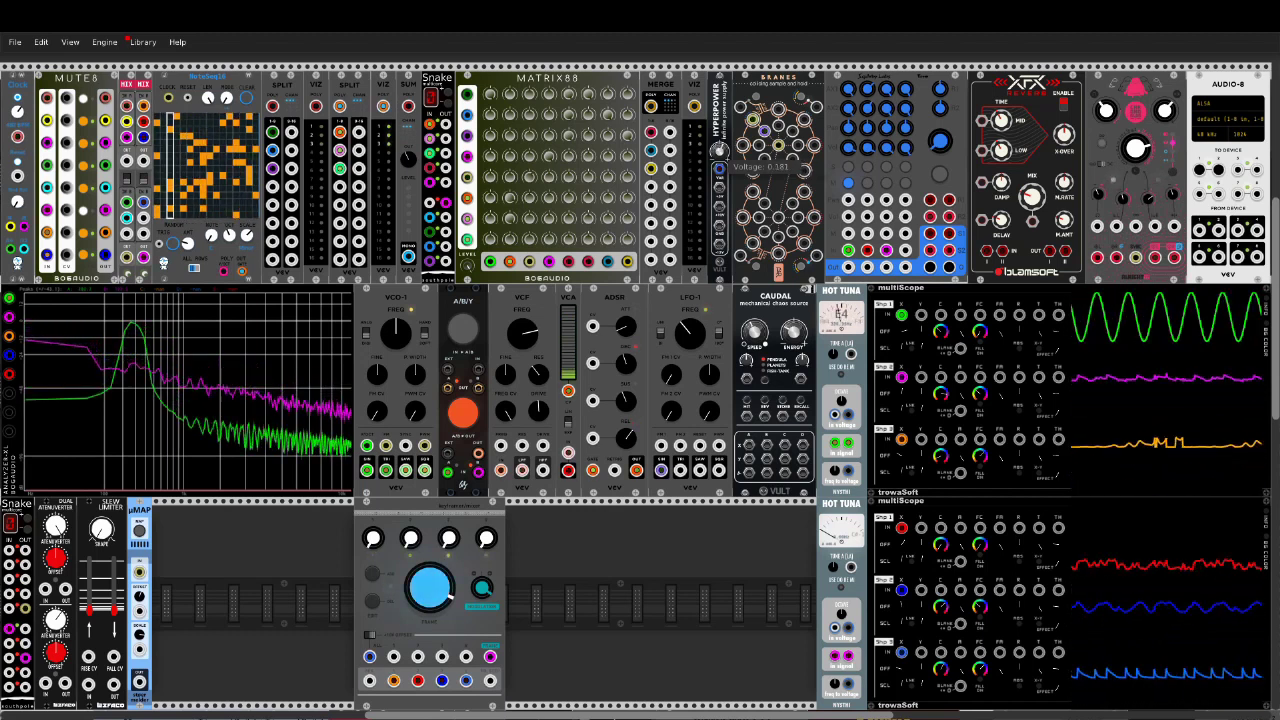
{"action": "left_click_drag", "start_coordinate": [719, 168], "coordinate": [393, 657]}
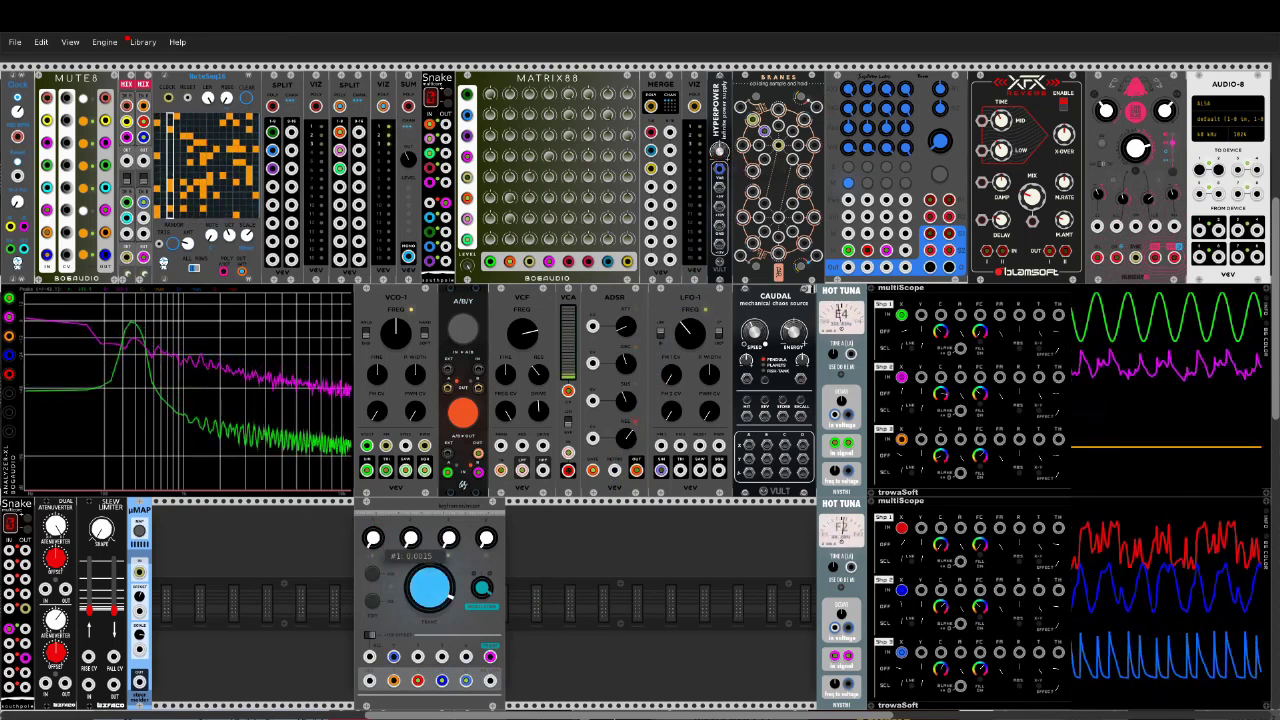
Step: Raise Keyframer/Mixer's four channel knobs one after another to about 0.5
{"action": "left_click_drag", "start_coordinate": [372, 537], "coordinate": [372, 307]}
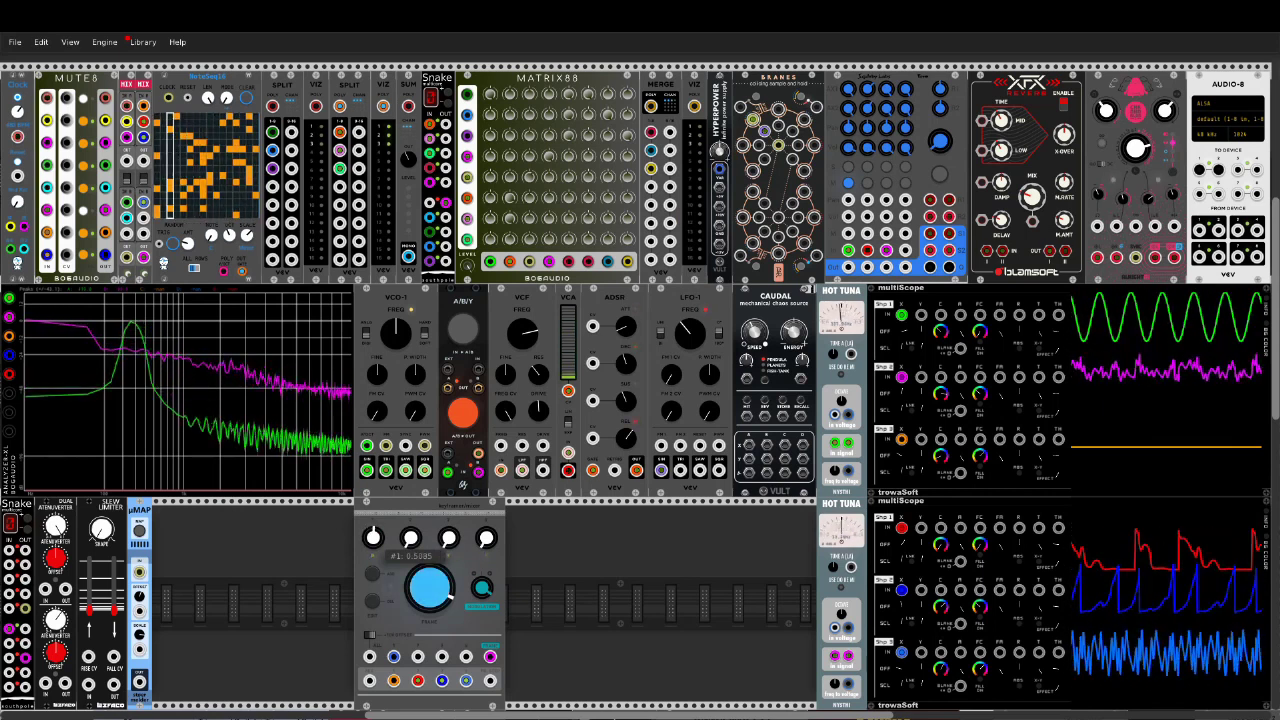
{"action": "left_click_drag", "start_coordinate": [409, 542], "coordinate": [409, 212]}
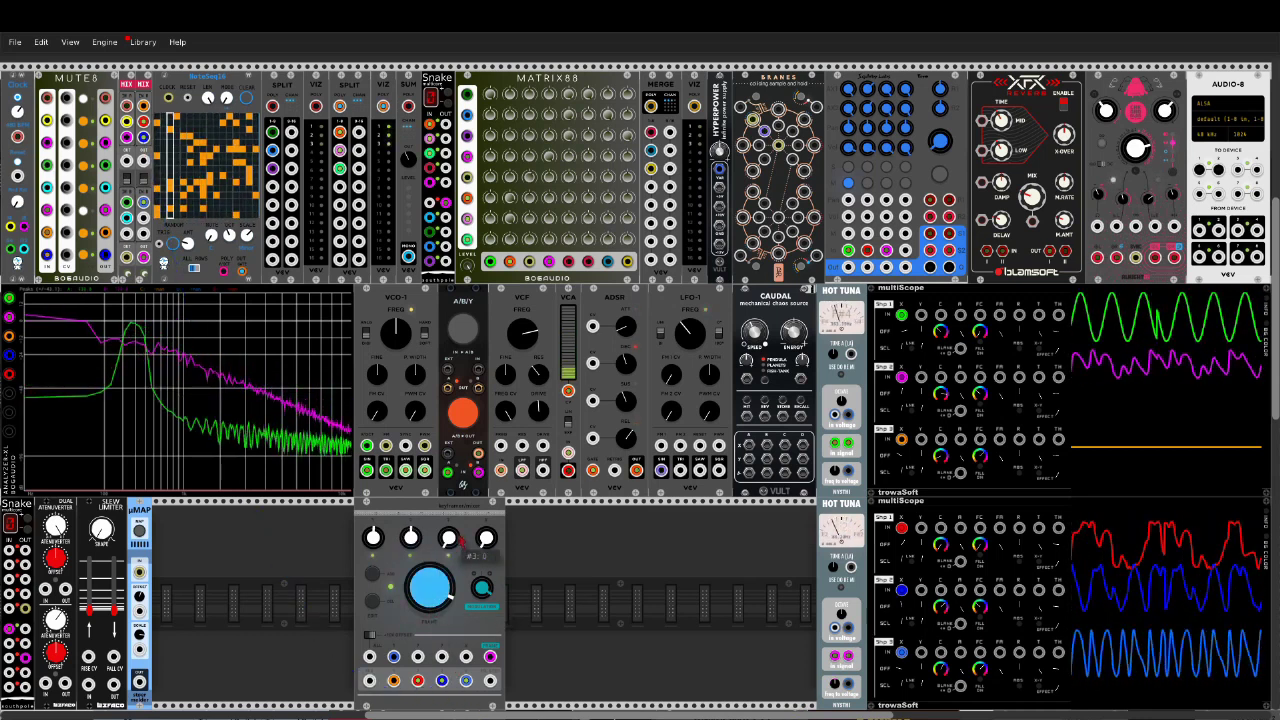
{"action": "left_click_drag", "start_coordinate": [449, 537], "coordinate": [449, 537]}
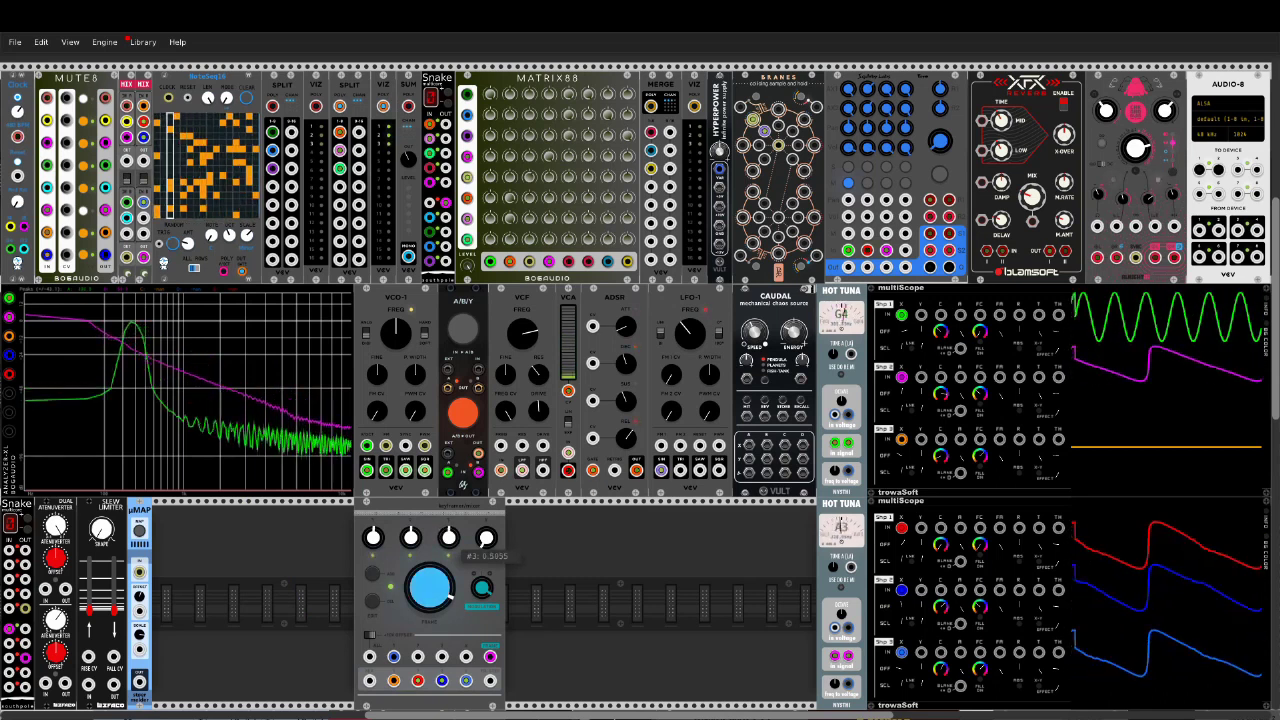
{"action": "mouse_move", "coordinate": [488, 540]}
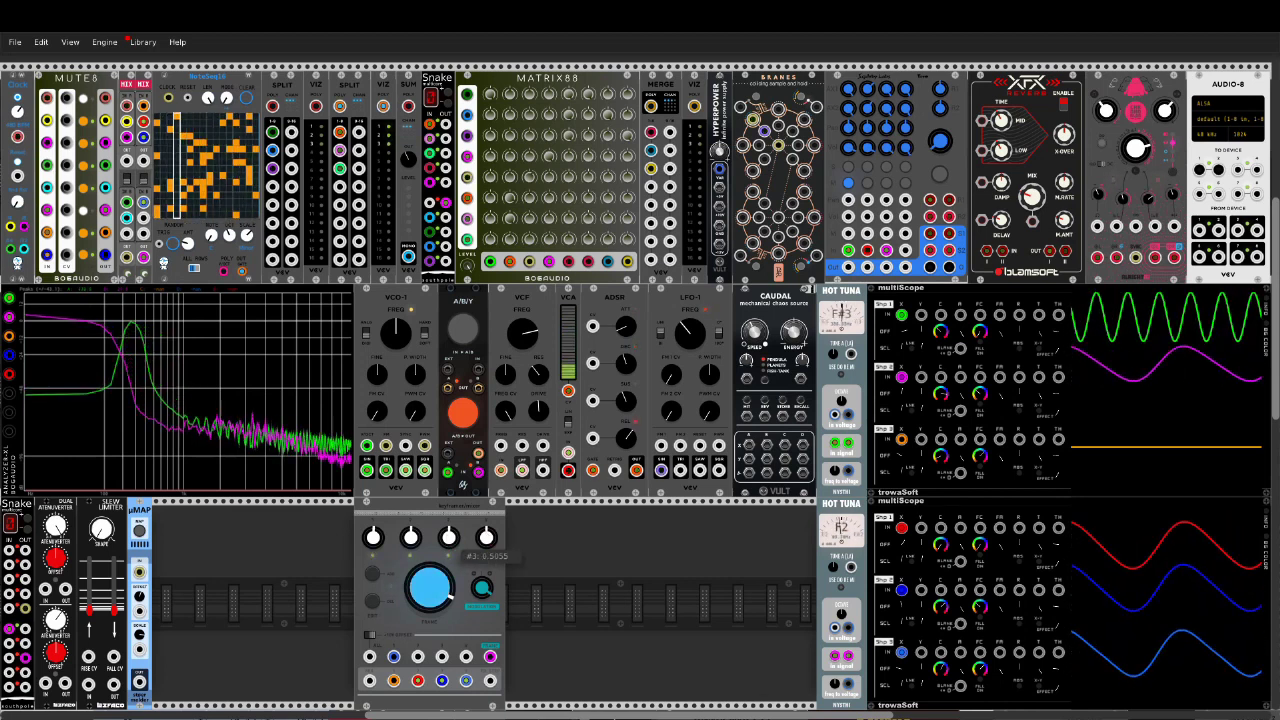
{"action": "left_click_drag", "start_coordinate": [718, 170], "coordinate": [395, 660]}
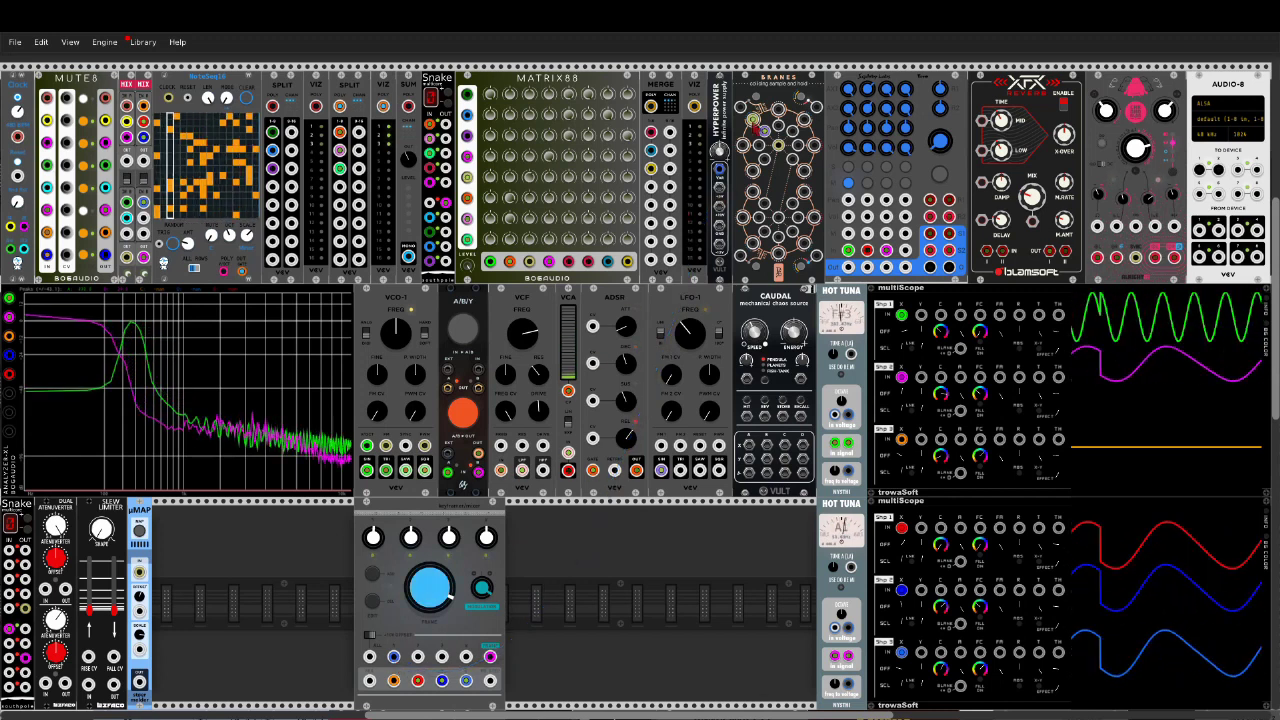
{"action": "left_click_drag", "start_coordinate": [719, 152], "coordinate": [719, 88]}
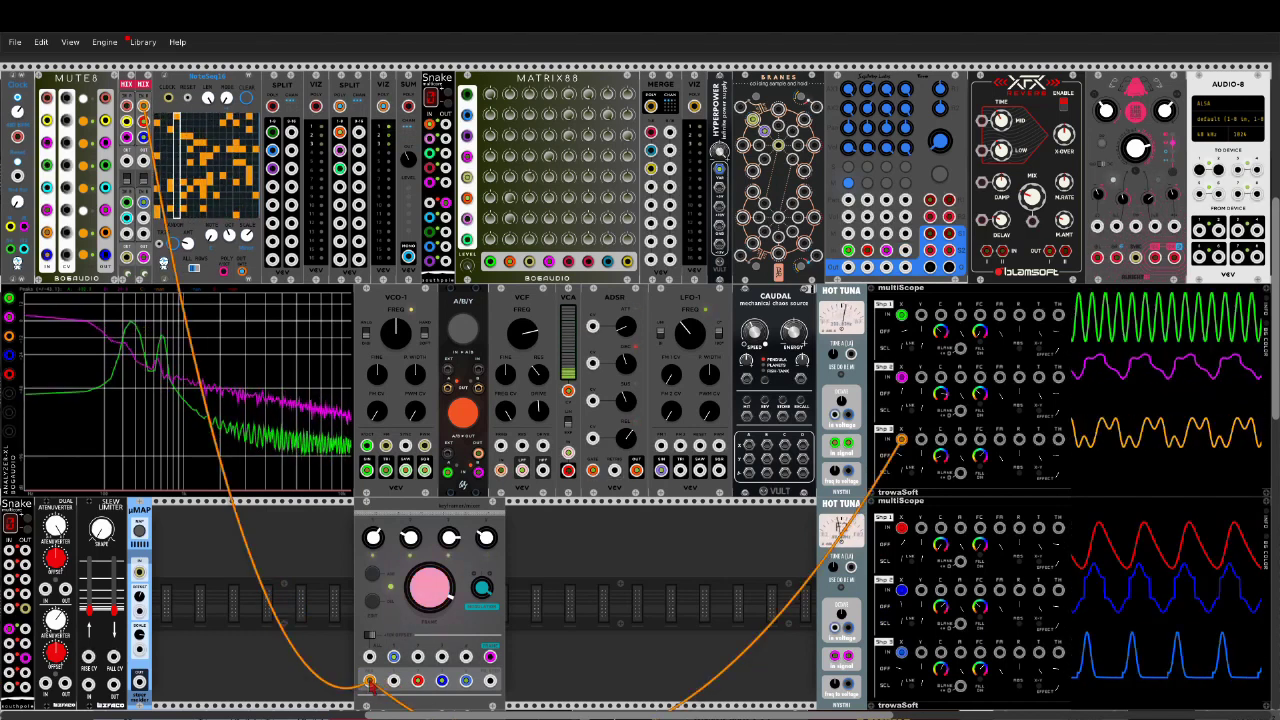
Step: Move the orange scope cable from Keyframer/Mixer's Mix output to its channel 1 output and readjust the channel 4 knob
{"action": "left_click_drag", "start_coordinate": [370, 684], "coordinate": [395, 684]}
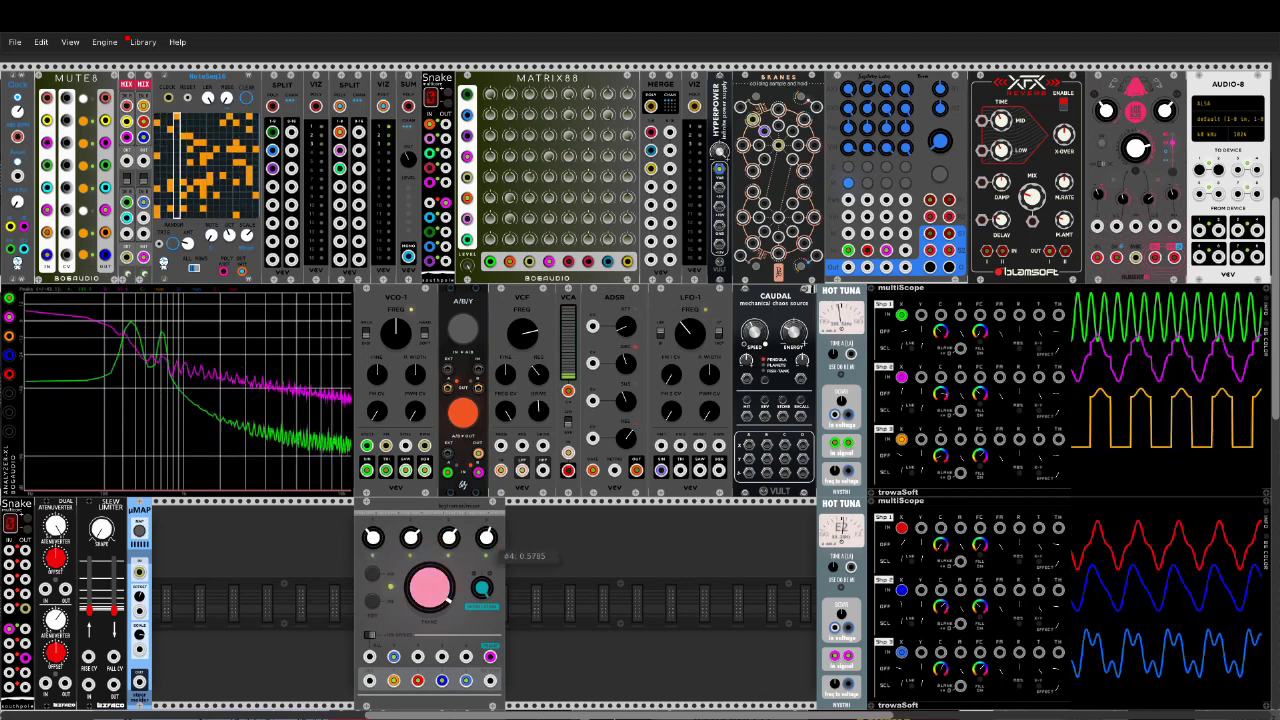
{"action": "mouse_move", "coordinate": [487, 540]}
{"action": "left_mouse_down"}
{"action": "mouse_move", "coordinate": [487, 500]}
{"action": "mouse_move", "coordinate": [488, 556]}
{"action": "left_mouse_up"}
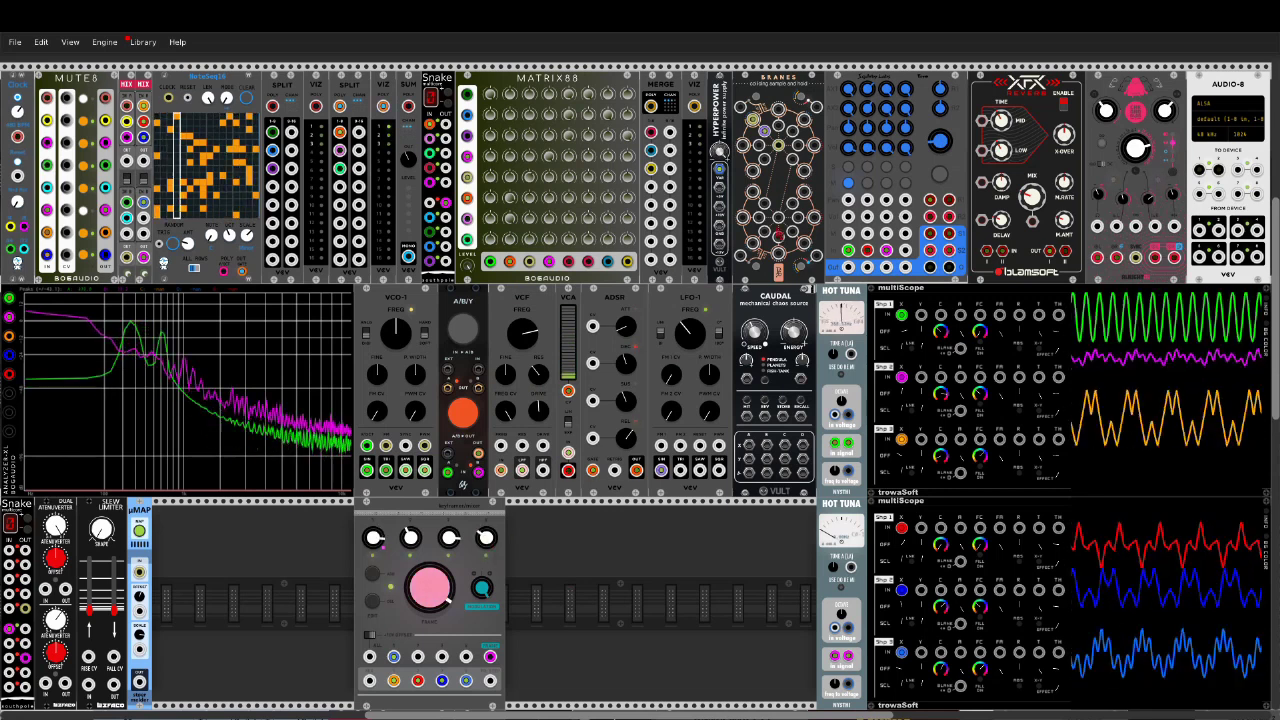
{"action": "left_click_drag", "start_coordinate": [940, 142], "coordinate": [940, 96]}
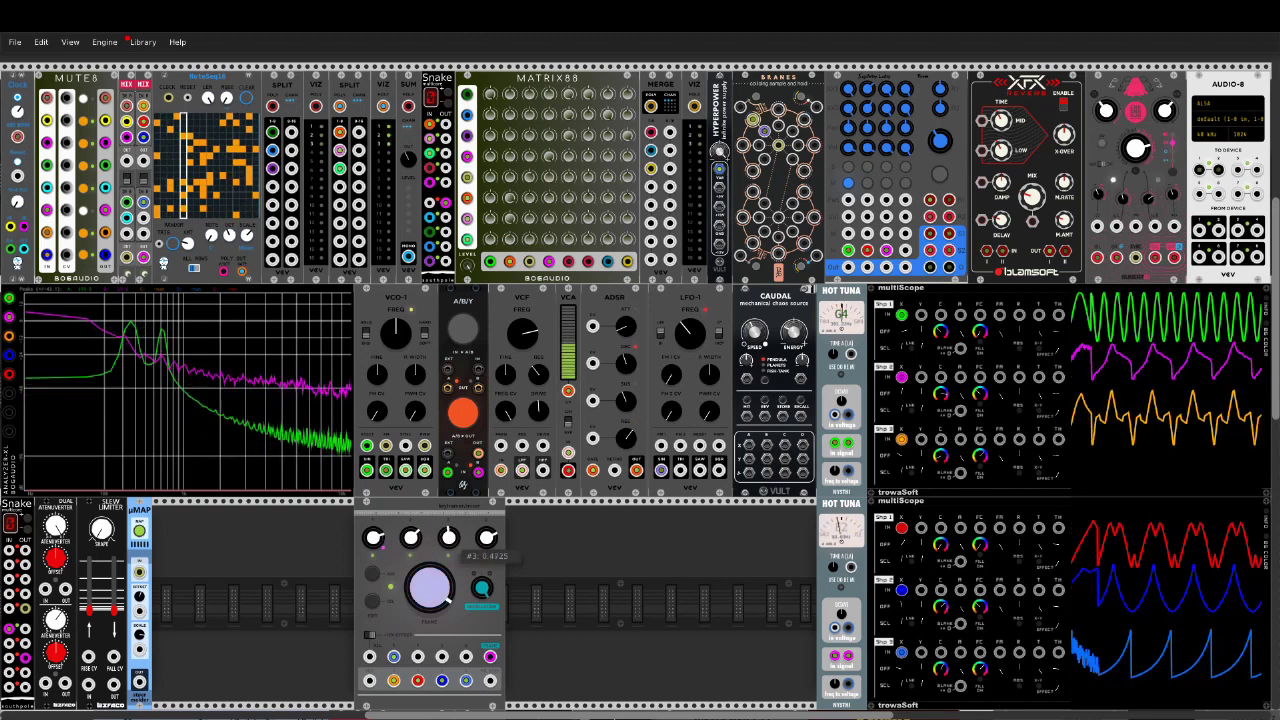
{"action": "left_click_drag", "start_coordinate": [448, 537], "coordinate": [448, 657]}
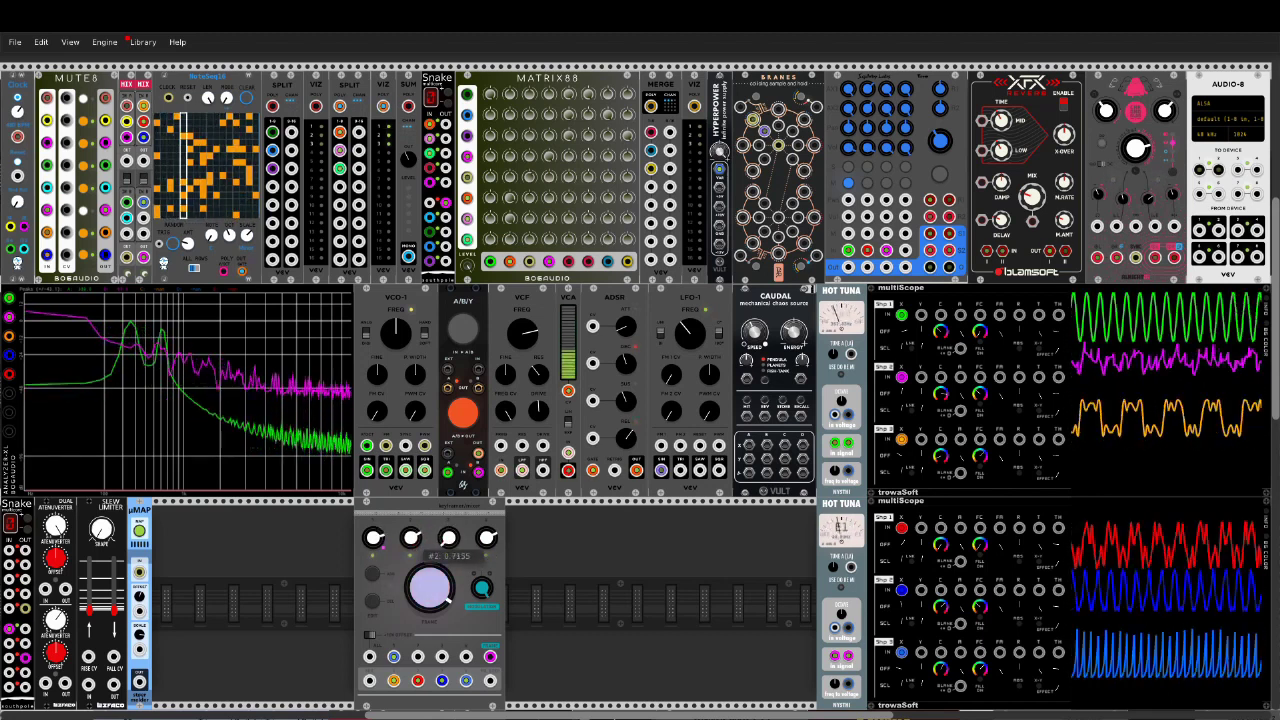
{"action": "left_click_drag", "start_coordinate": [410, 537], "coordinate": [410, 424]}
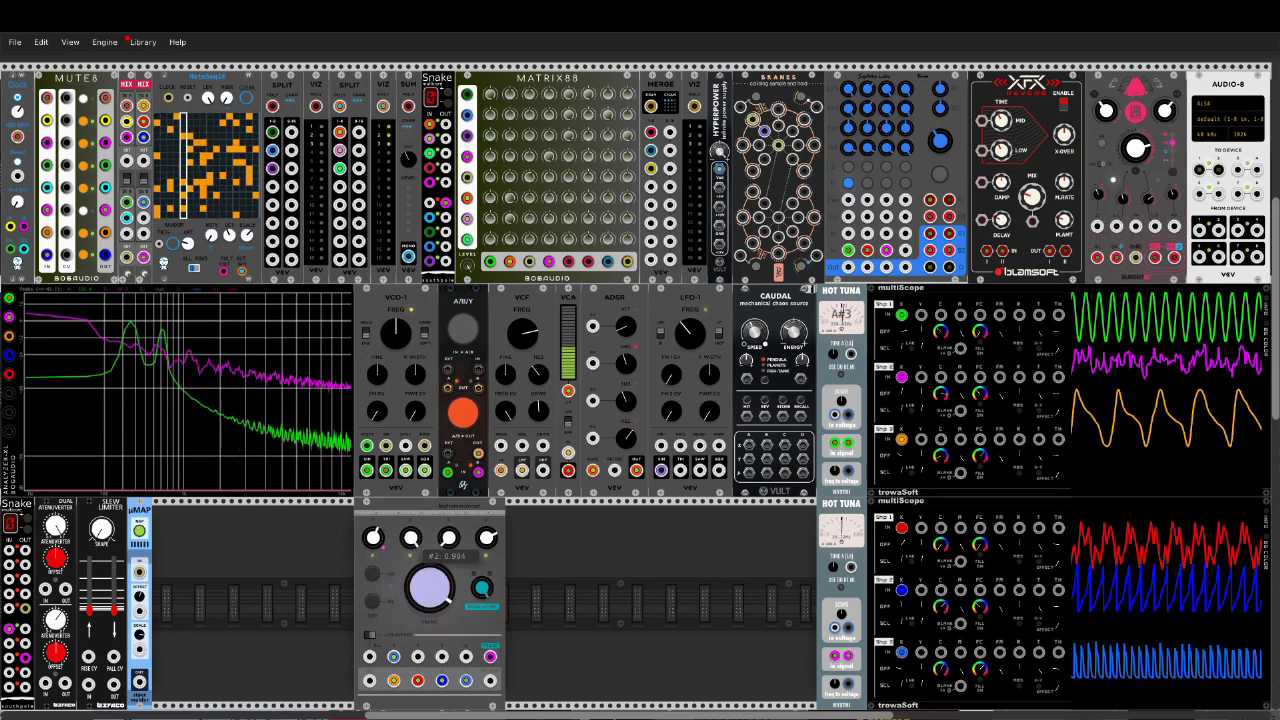
{"action": "left_click_drag", "start_coordinate": [410, 358], "coordinate": [410, 598]}
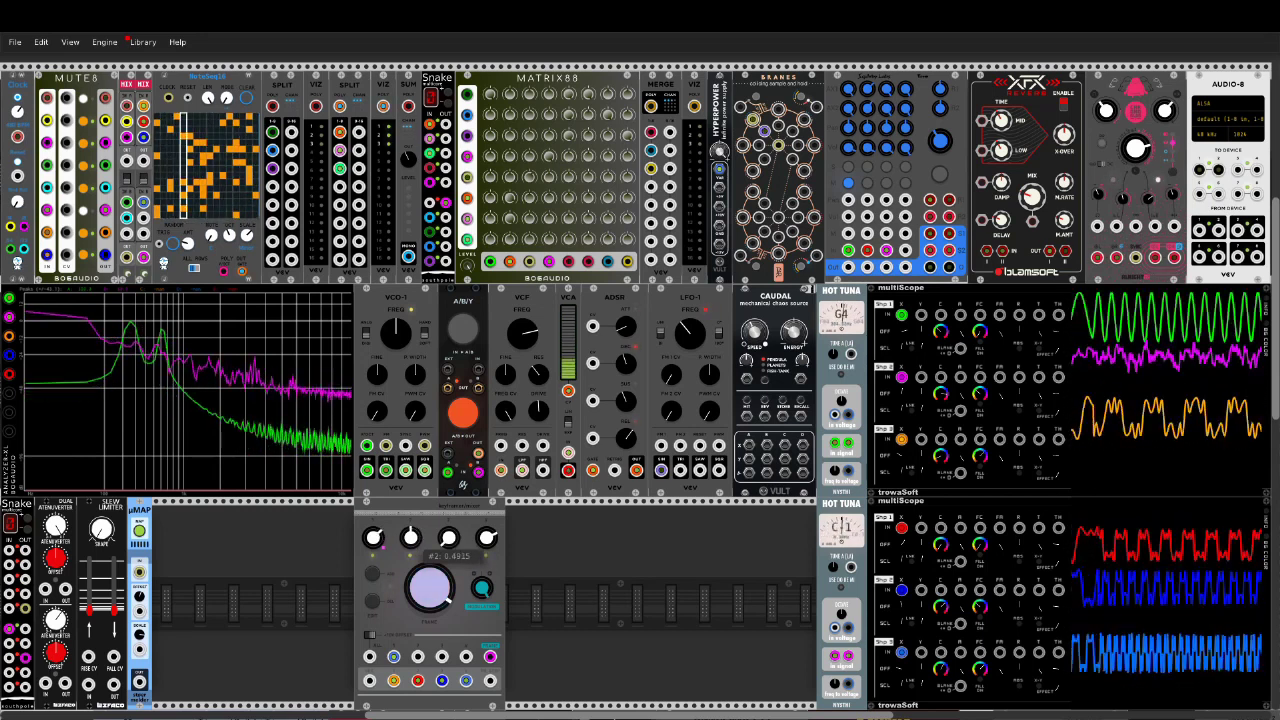
{"action": "left_click_drag", "start_coordinate": [411, 547], "coordinate": [411, 563]}
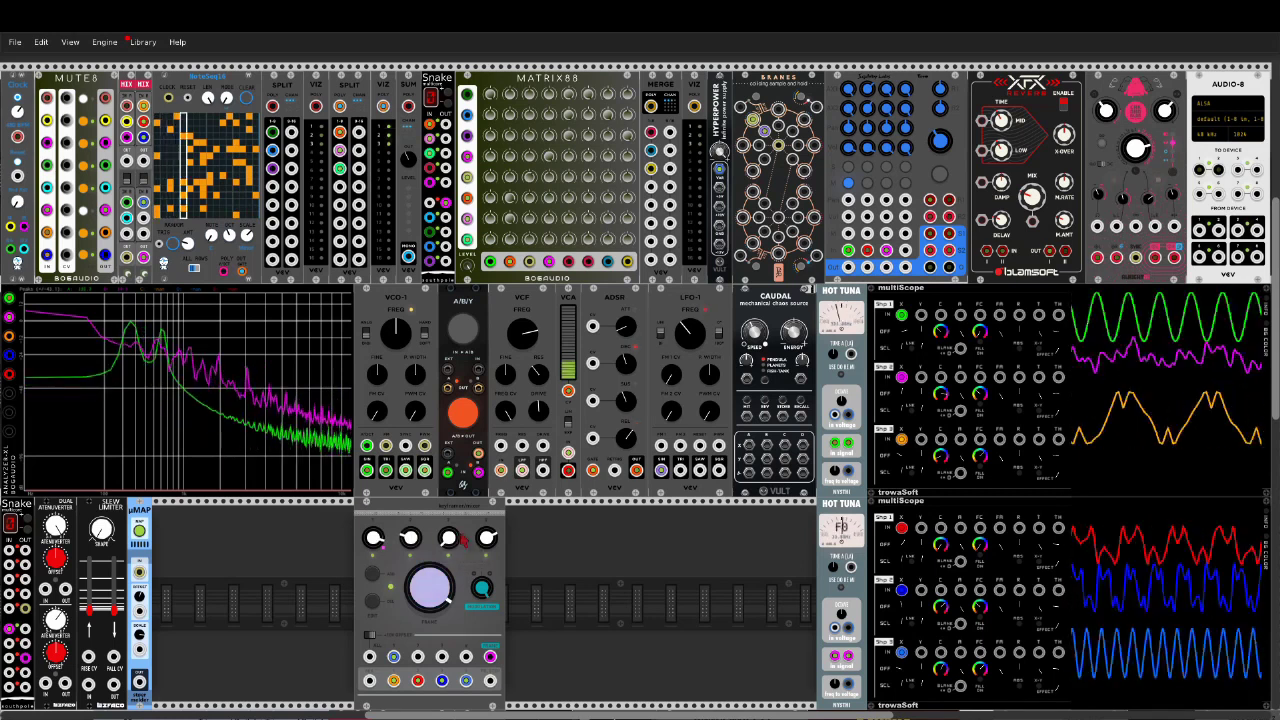
{"action": "mouse_move", "coordinate": [487, 537]}
{"action": "left_mouse_down"}
{"action": "mouse_move", "coordinate": [487, 555]}
{"action": "mouse_move", "coordinate": [487, 522]}
{"action": "mouse_move", "coordinate": [487, 534]}
{"action": "left_mouse_up"}
Step: Lower Keyframer/Mixer's Frame knob and readjust the channel 2, 3 and 4 knobs, with channel 3 at about 0.32
{"action": "left_click_drag", "start_coordinate": [439, 584], "coordinate": [439, 653]}
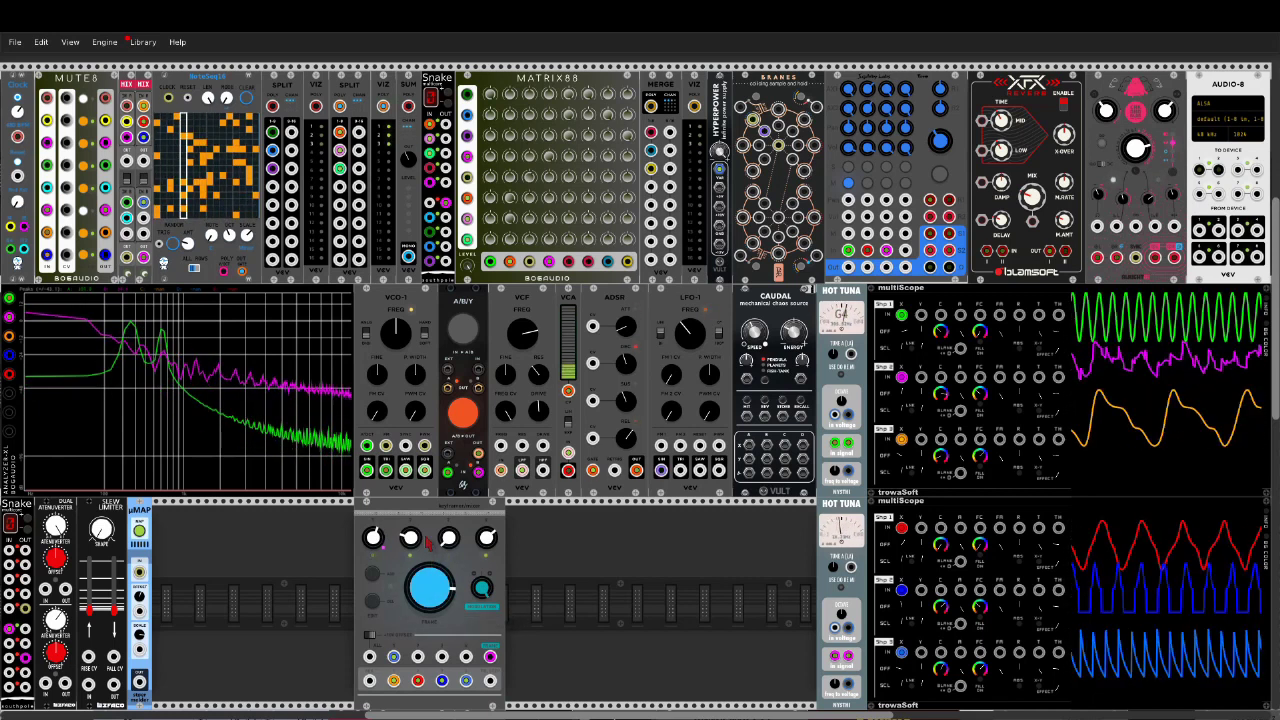
{"action": "left_click_drag", "start_coordinate": [407, 535], "coordinate": [448, 542]}
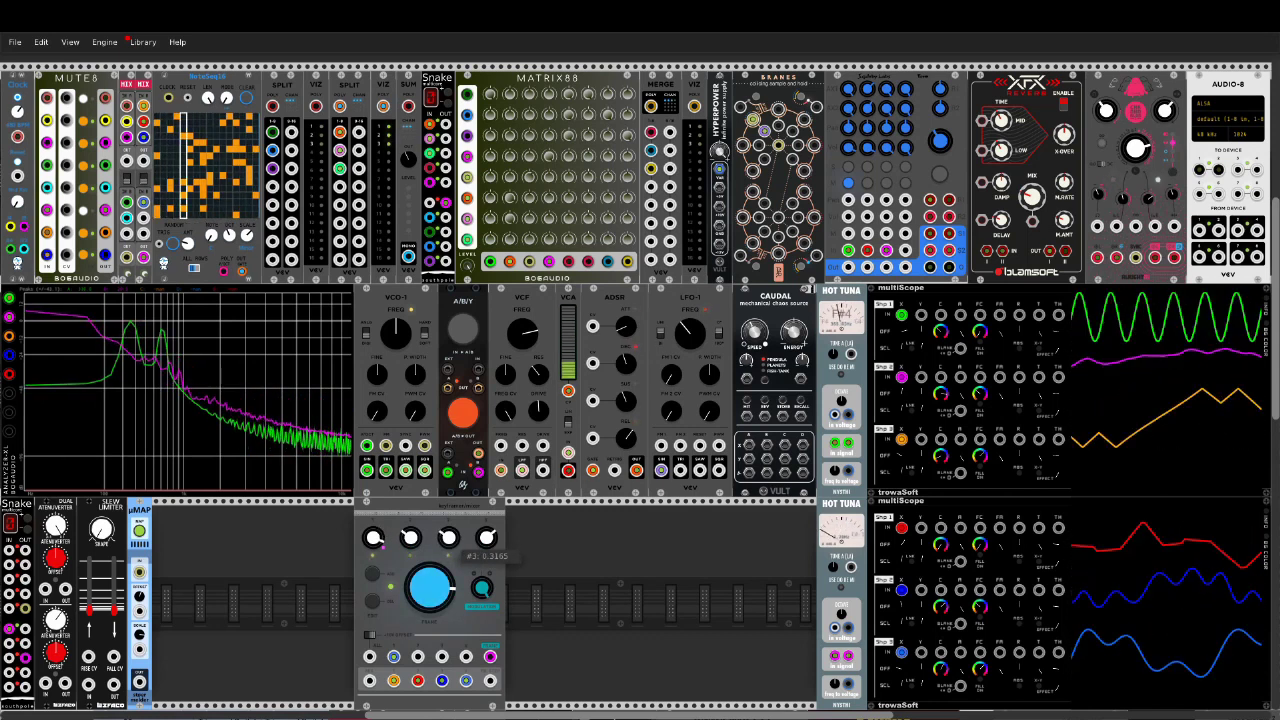
{"action": "left_click_drag", "start_coordinate": [487, 536], "coordinate": [487, 538]}
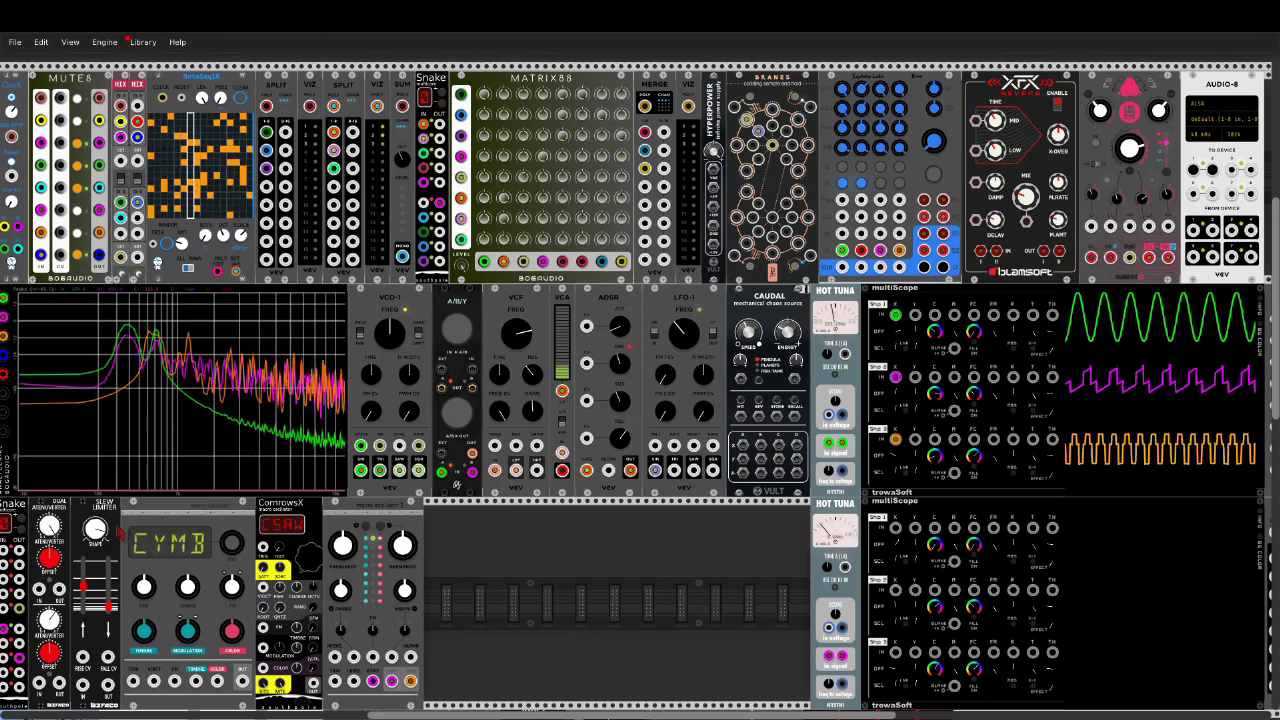
Step: Examine the module options of Macro Oscillator and the model list of Macro Oscillator 2 without changing anything
{"action": "right_click", "coordinate": [161, 505]}
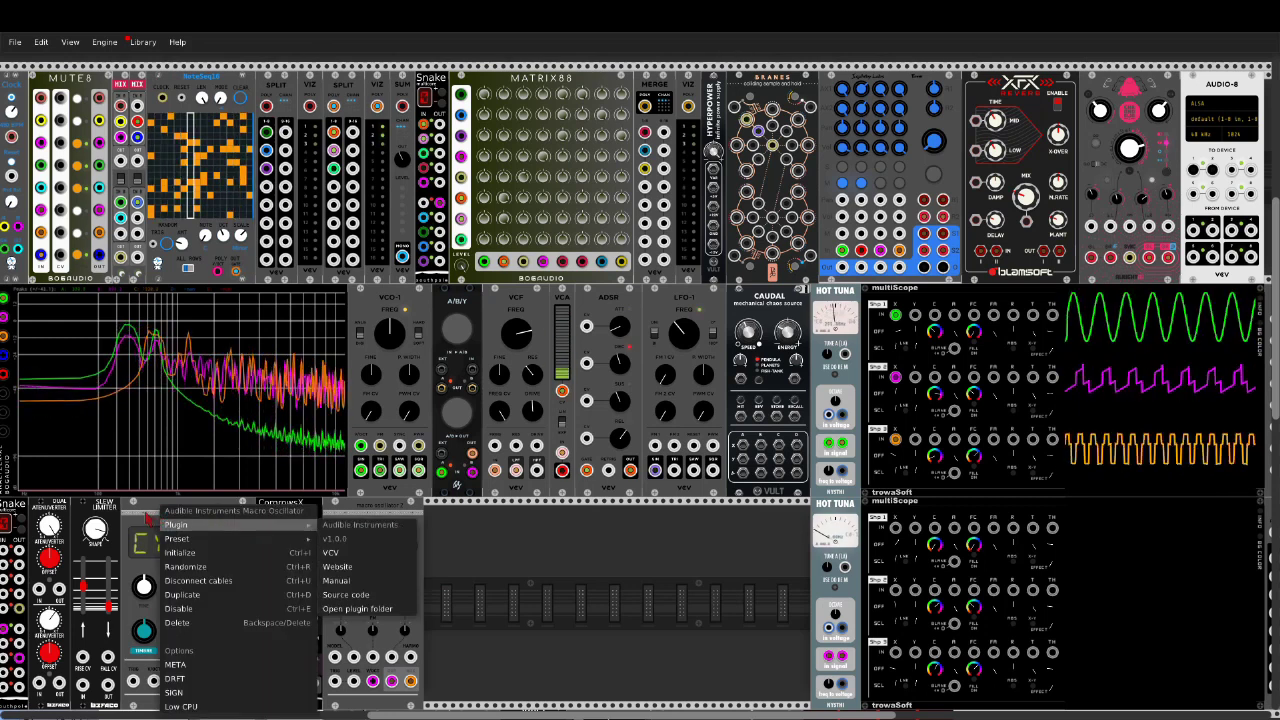
{"action": "left_click", "coordinate": [146, 518]}
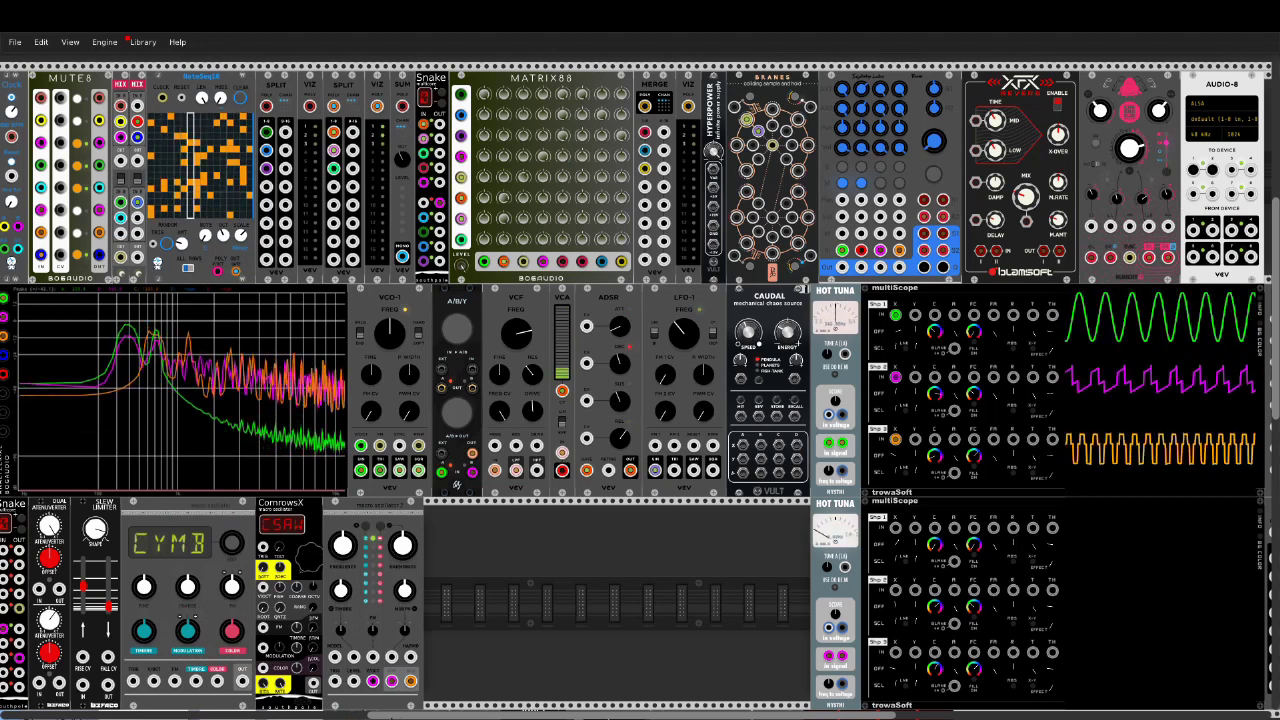
{"action": "left_click_drag", "start_coordinate": [632, 715], "coordinate": [628, 715]}
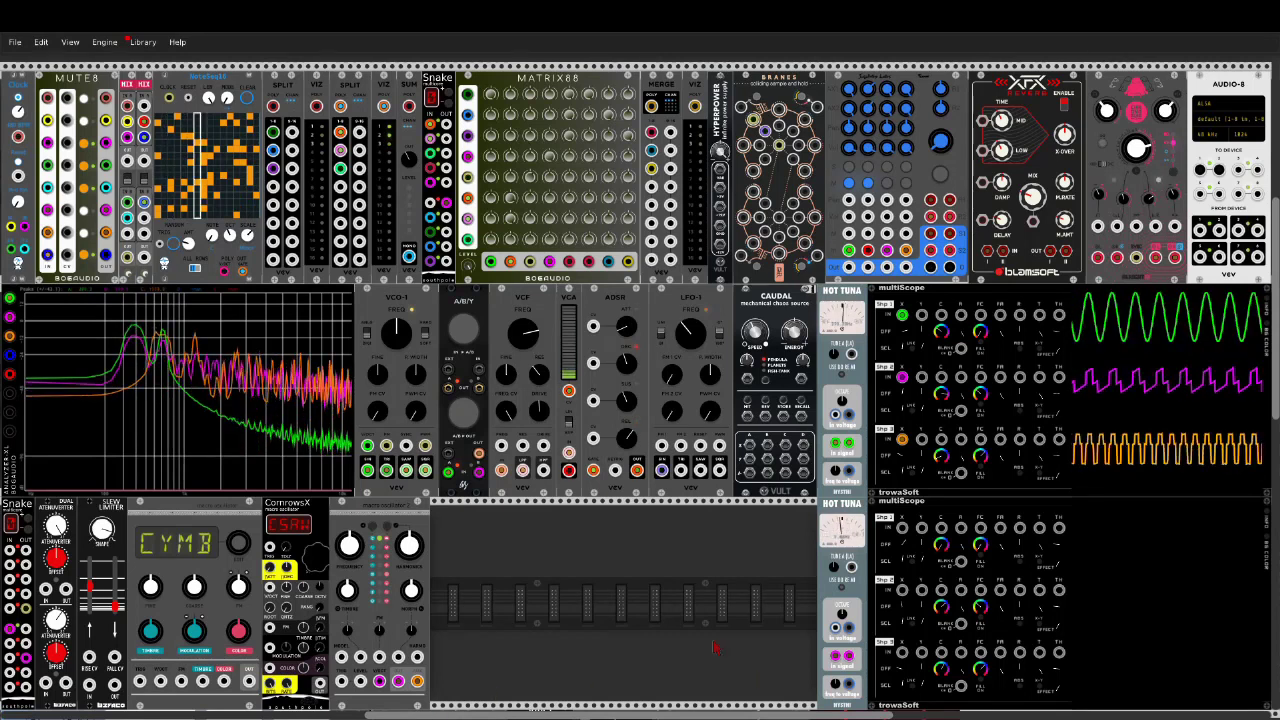
{"action": "right_click", "coordinate": [355, 513]}
{"action": "mouse_move", "coordinate": [402, 320]}
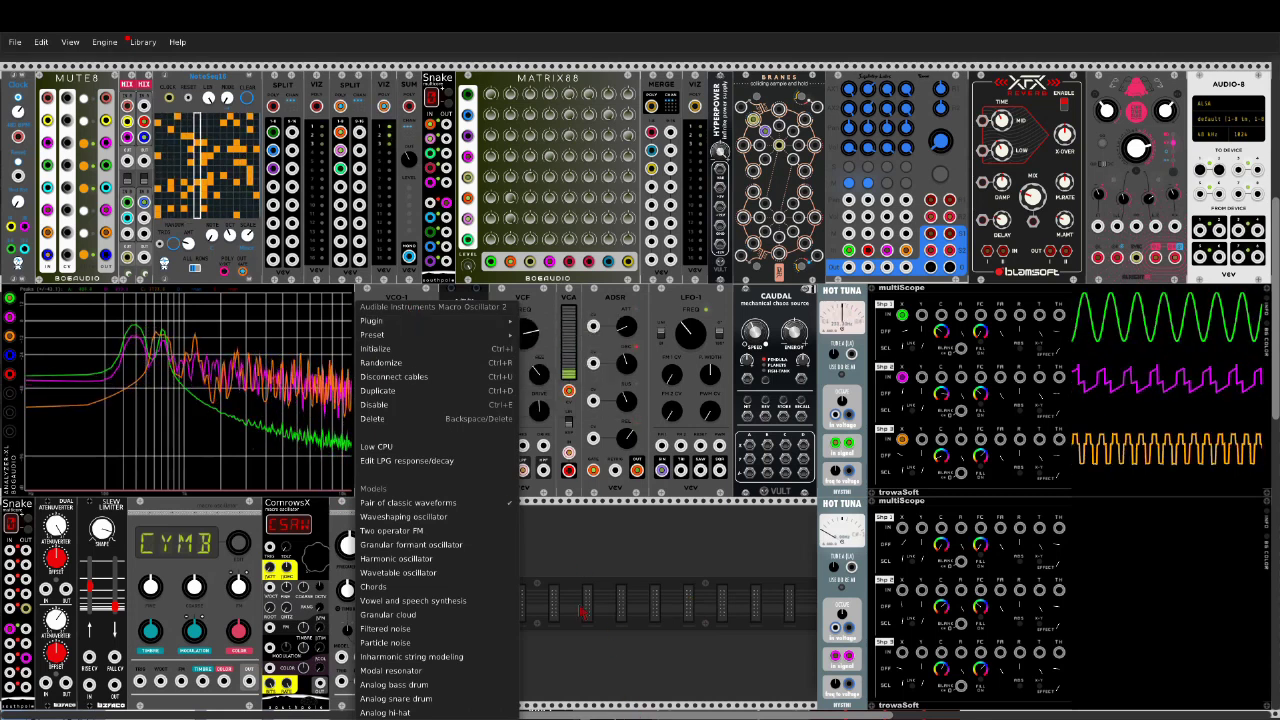
{"action": "left_click", "coordinate": [583, 610]}
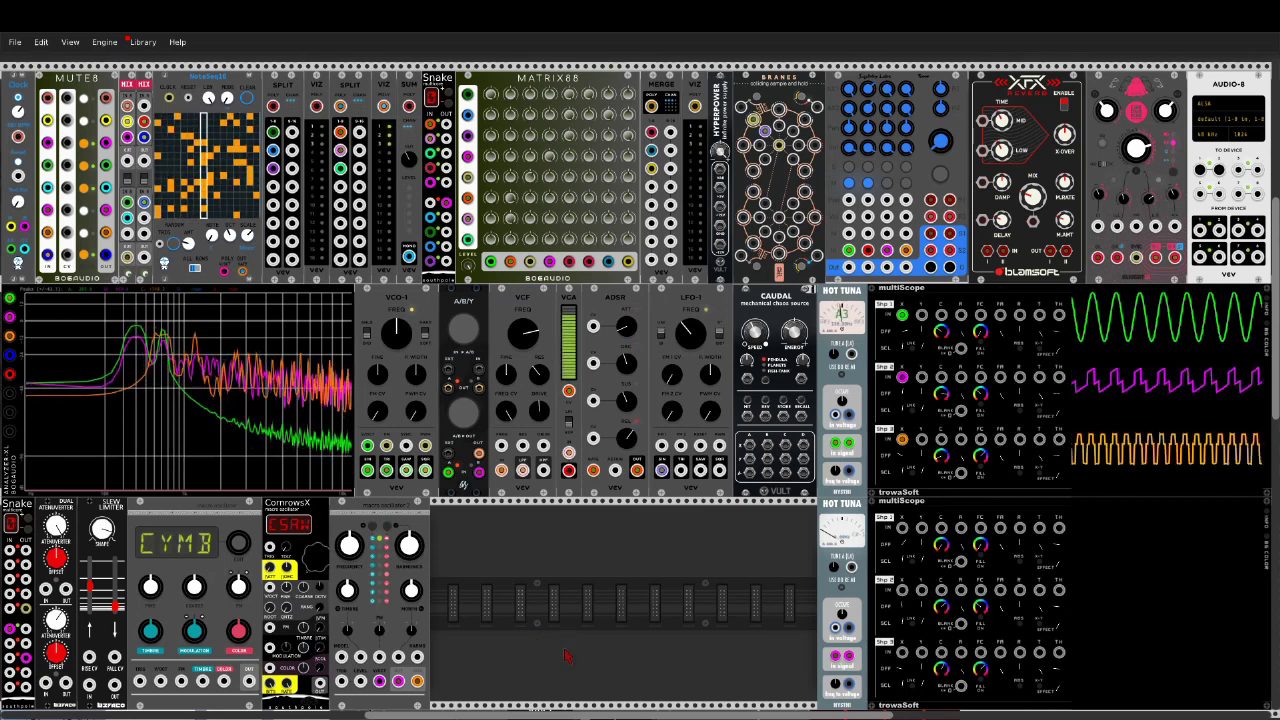
Step: Turn Macro Oscillator's model selector through to FM, checking Macro Oscillator 2's model list for comparison
{"action": "left_click_drag", "start_coordinate": [238, 543], "coordinate": [238, 542]}
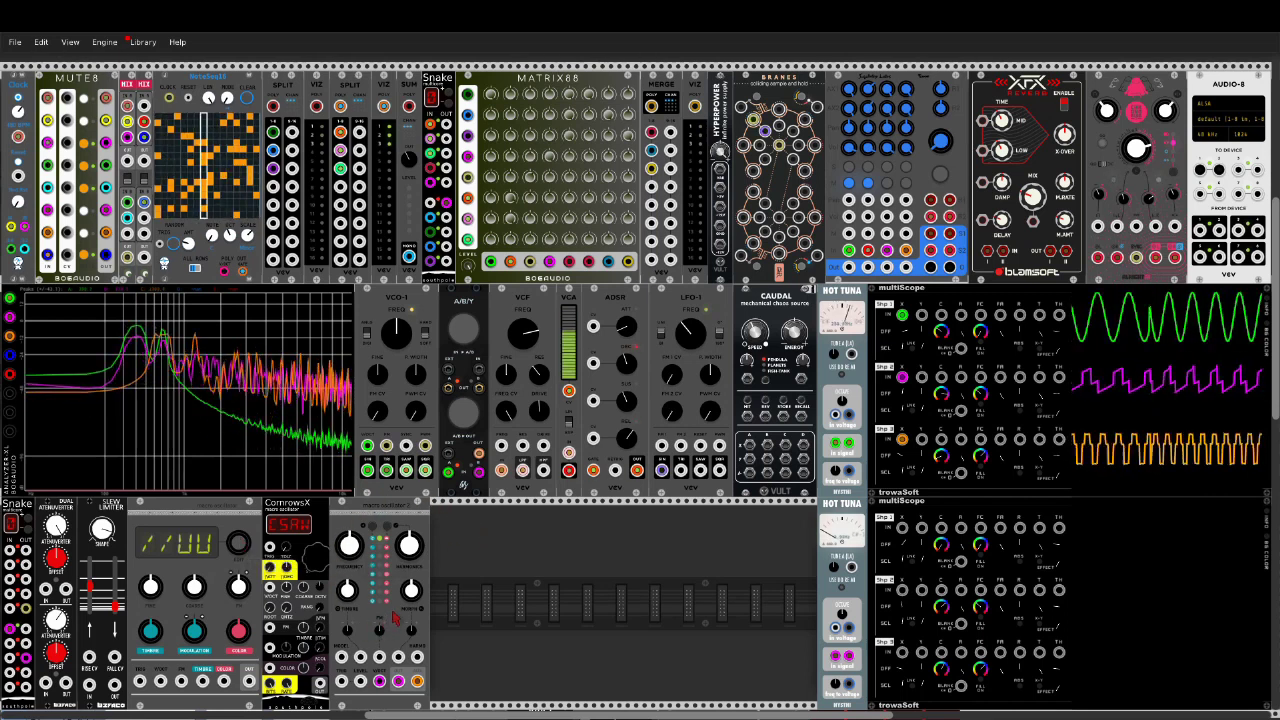
{"action": "right_click", "coordinate": [363, 508]}
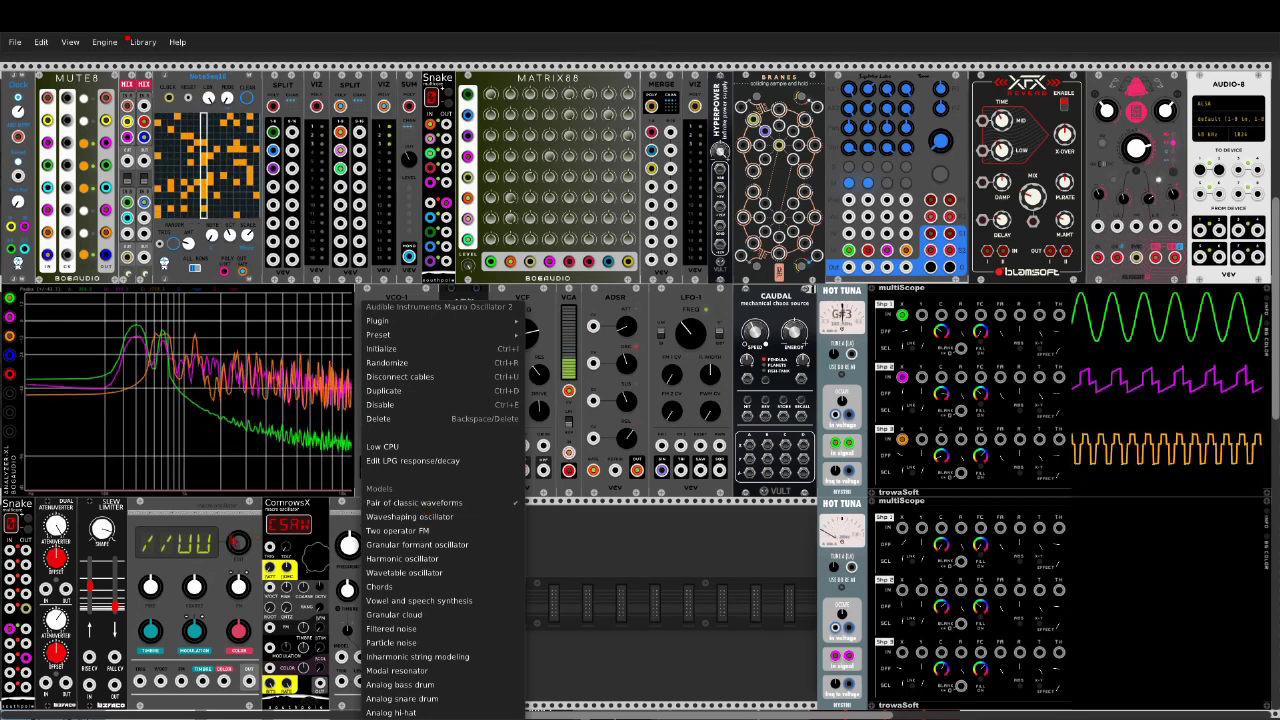
{"action": "left_click", "coordinate": [240, 545]}
{"action": "left_click_drag", "start_coordinate": [239, 543], "coordinate": [222, 522]}
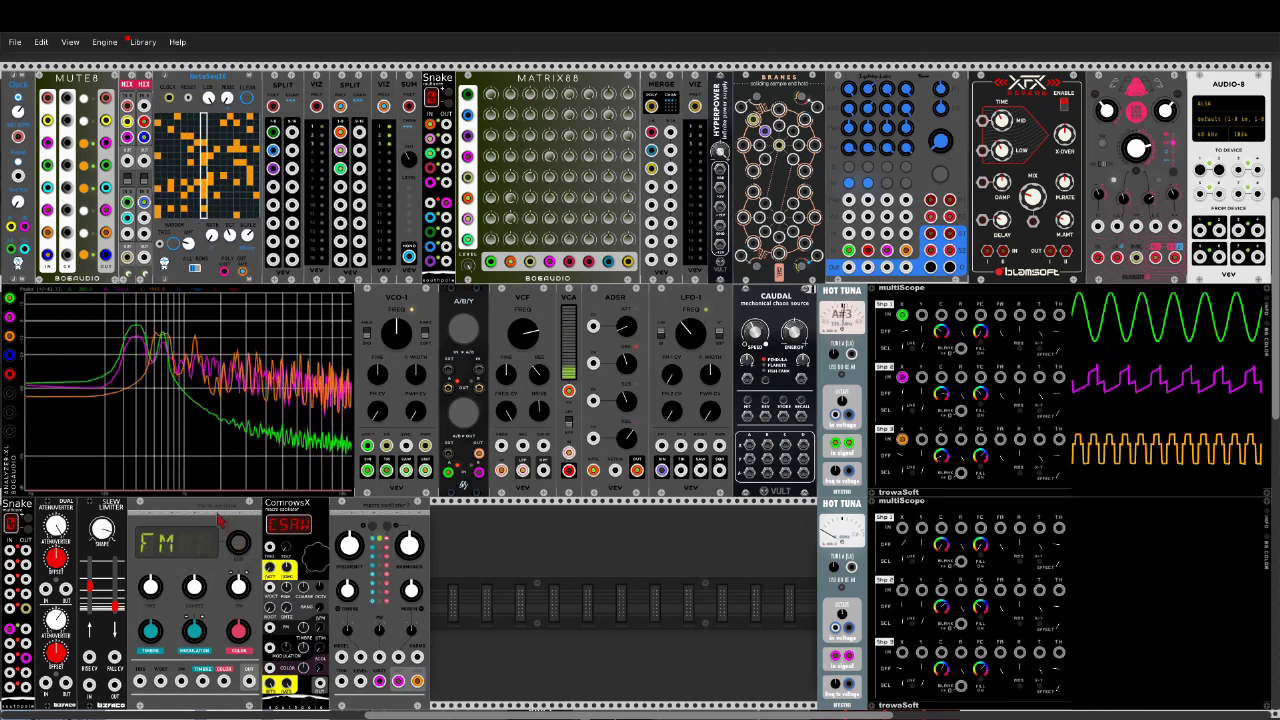
Step: Check Macro Oscillator 2's model list and switch the module to the Two operator FM model
{"action": "right_click", "coordinate": [363, 506]}
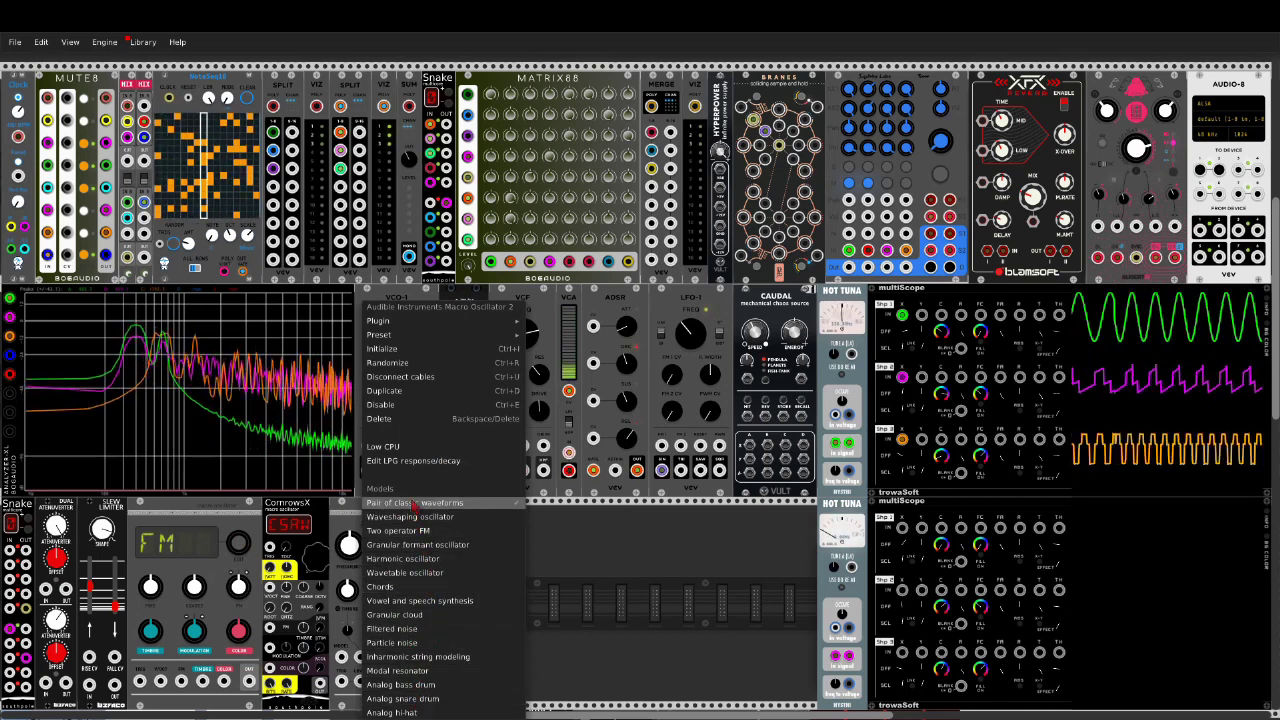
{"action": "left_click", "coordinate": [337, 517]}
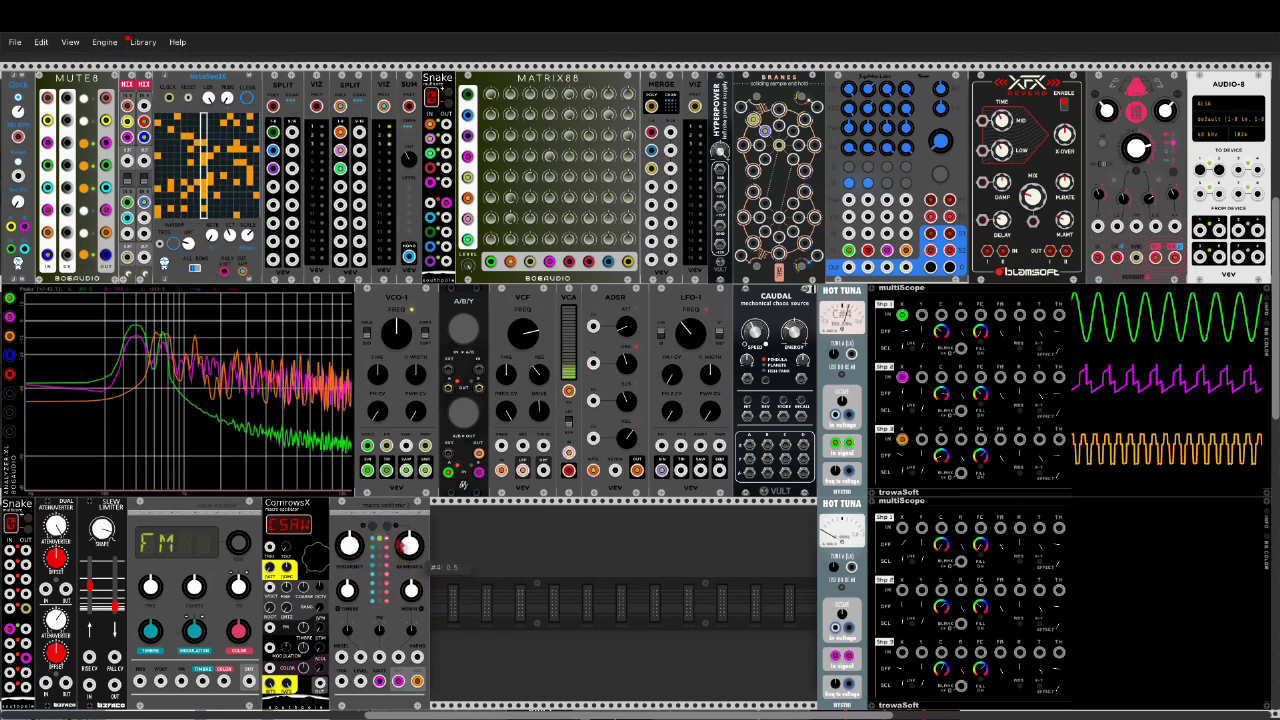
{"action": "left_click", "coordinate": [387, 525]}
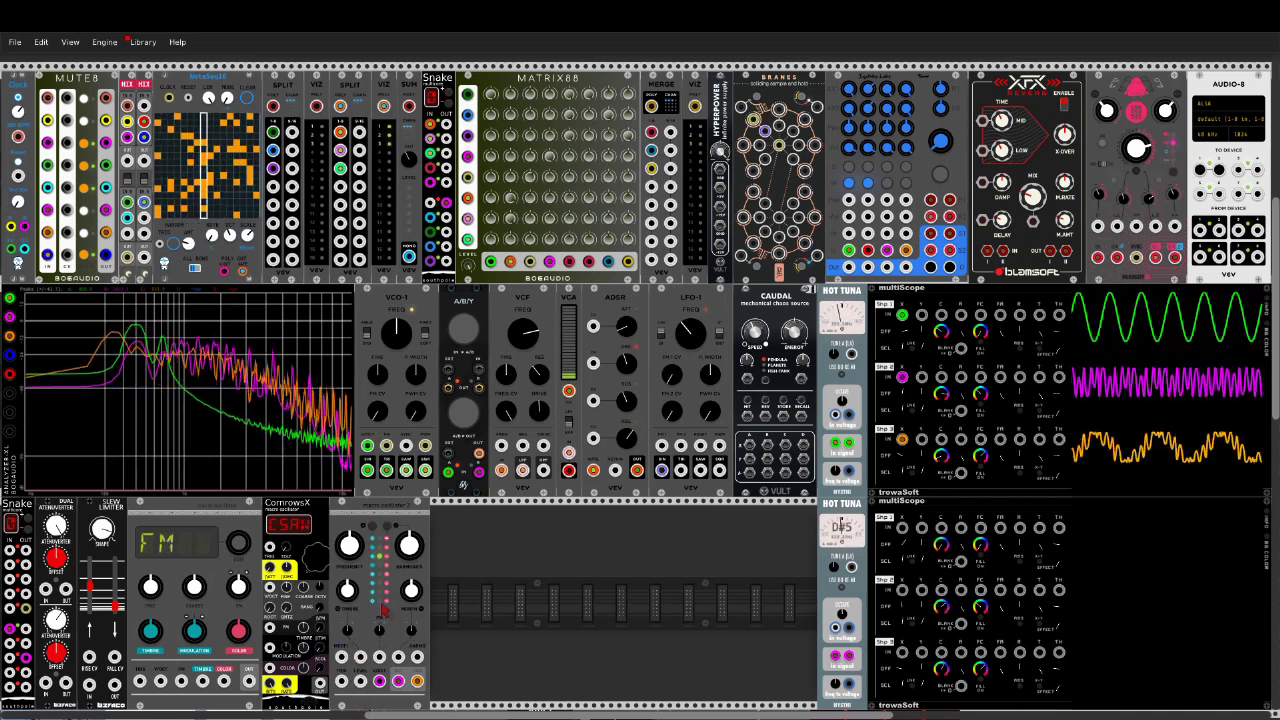
Step: Set Macro Oscillator 2's model to Pair of classic waveforms
{"action": "scroll", "coordinate": [380, 617], "scroll_direction": "up", "scroll_amount": 5}
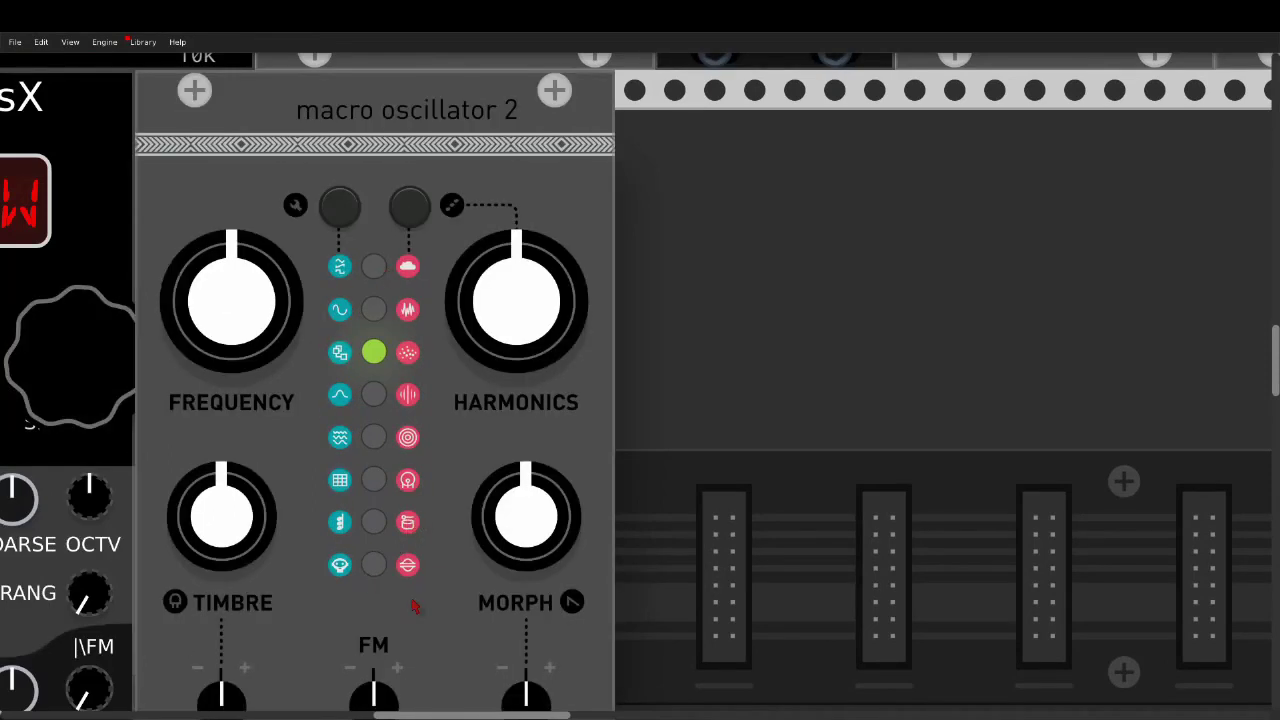
{"action": "right_click", "coordinate": [297, 91]}
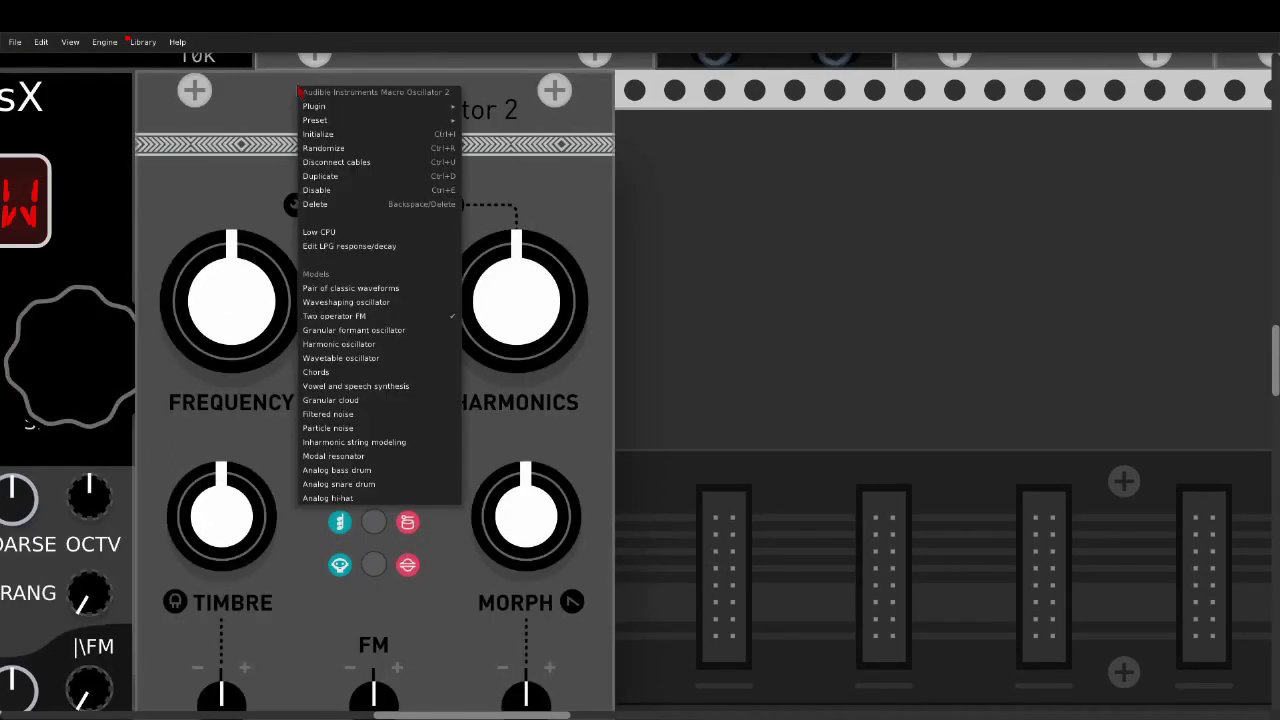
{"action": "left_click", "coordinate": [352, 289]}
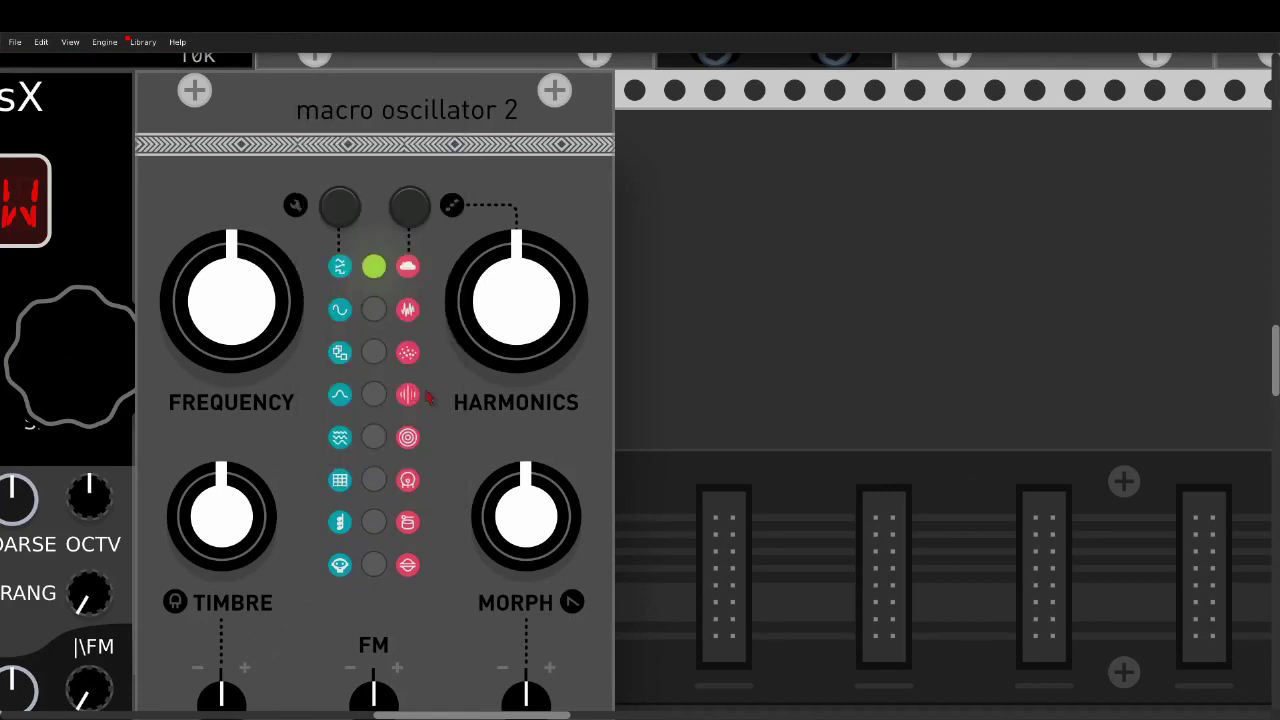
Step: Check Macro Oscillator 2's module options and model list without changing anything
{"action": "scroll", "coordinate": [424, 422], "scroll_direction": "down", "scroll_amount": 8}
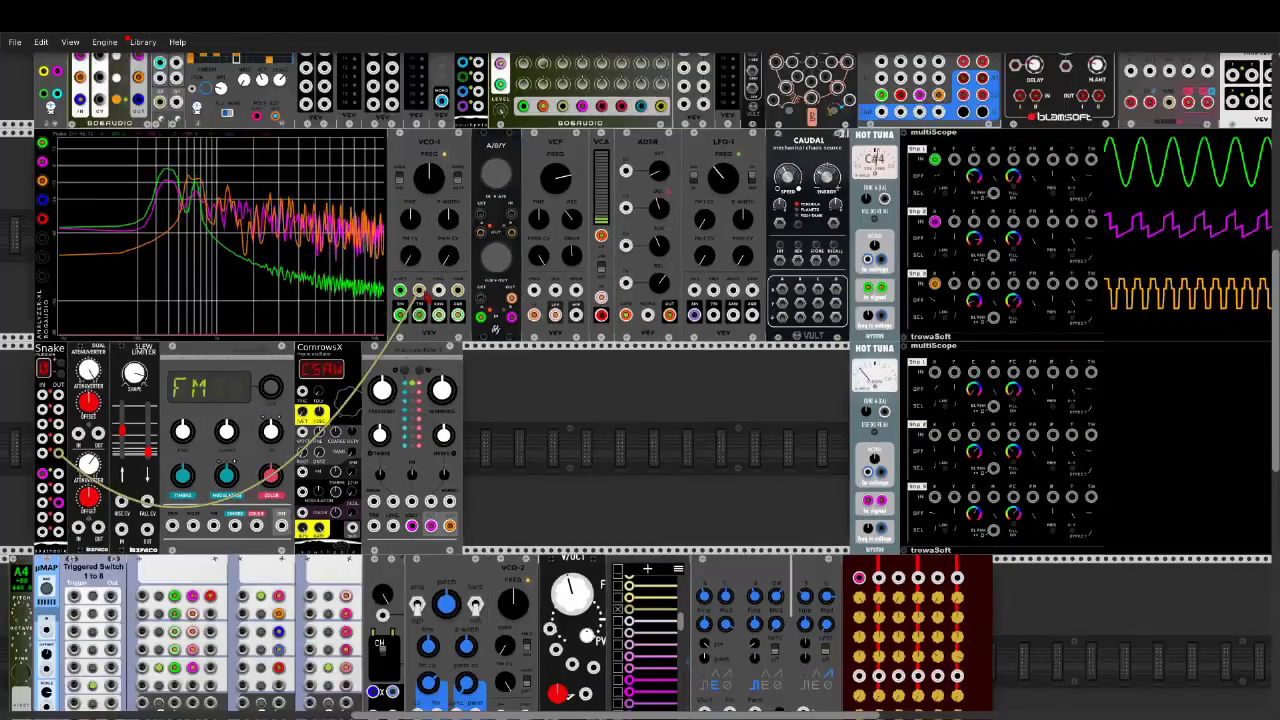
{"action": "right_click", "coordinate": [425, 420]}
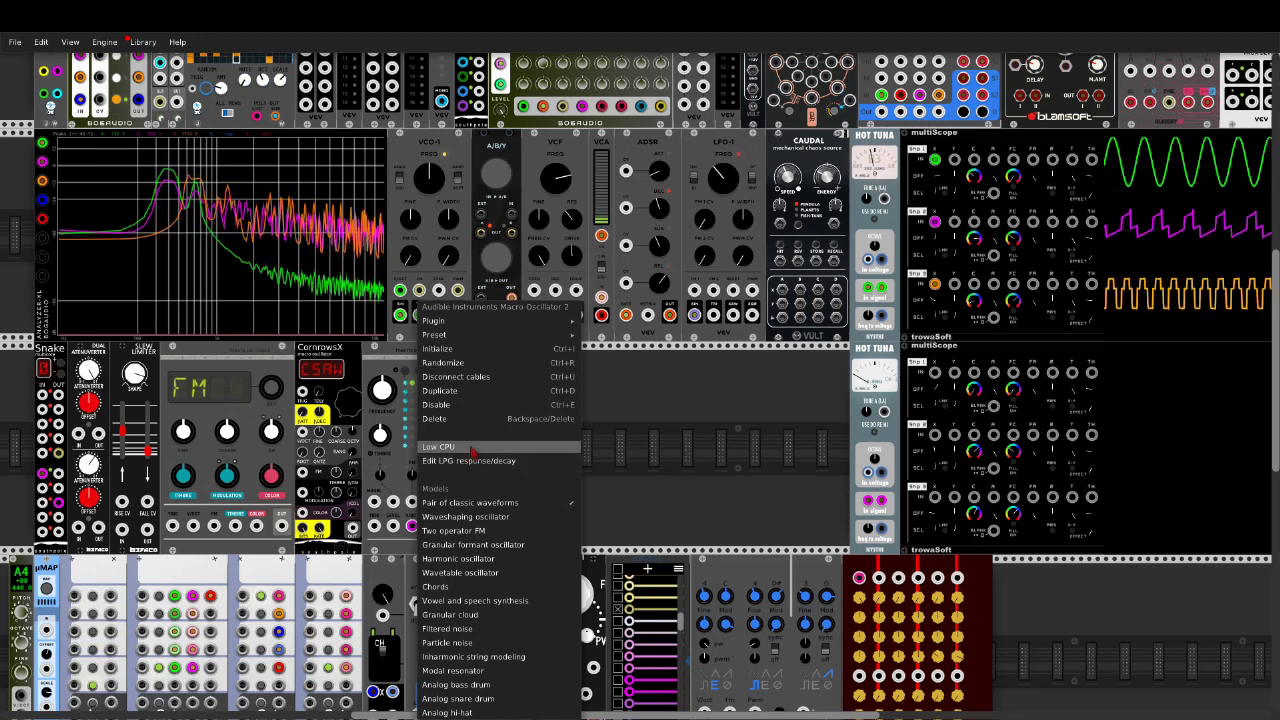
{"action": "left_click", "coordinate": [652, 463]}
{"action": "scroll", "coordinate": [631, 447], "scroll_direction": "up", "scroll_amount": 4}
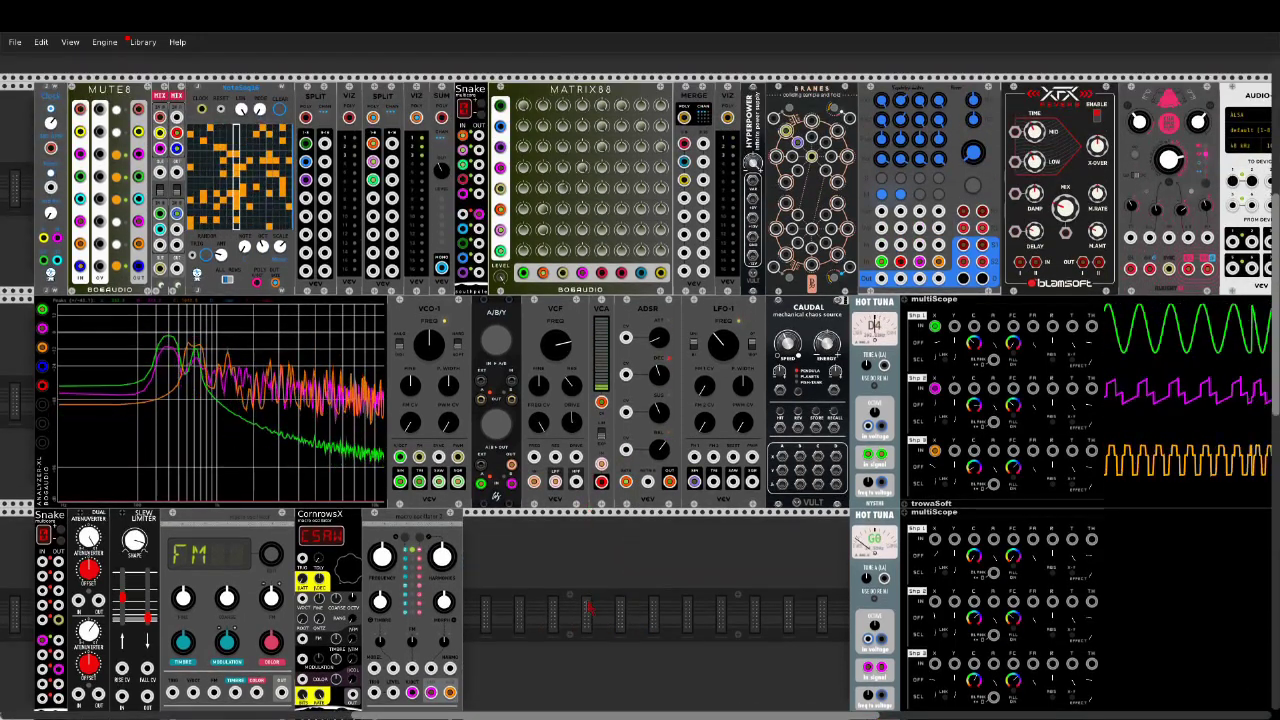
{"action": "scroll", "coordinate": [636, 397], "scroll_direction": "right", "scroll_amount": 3}
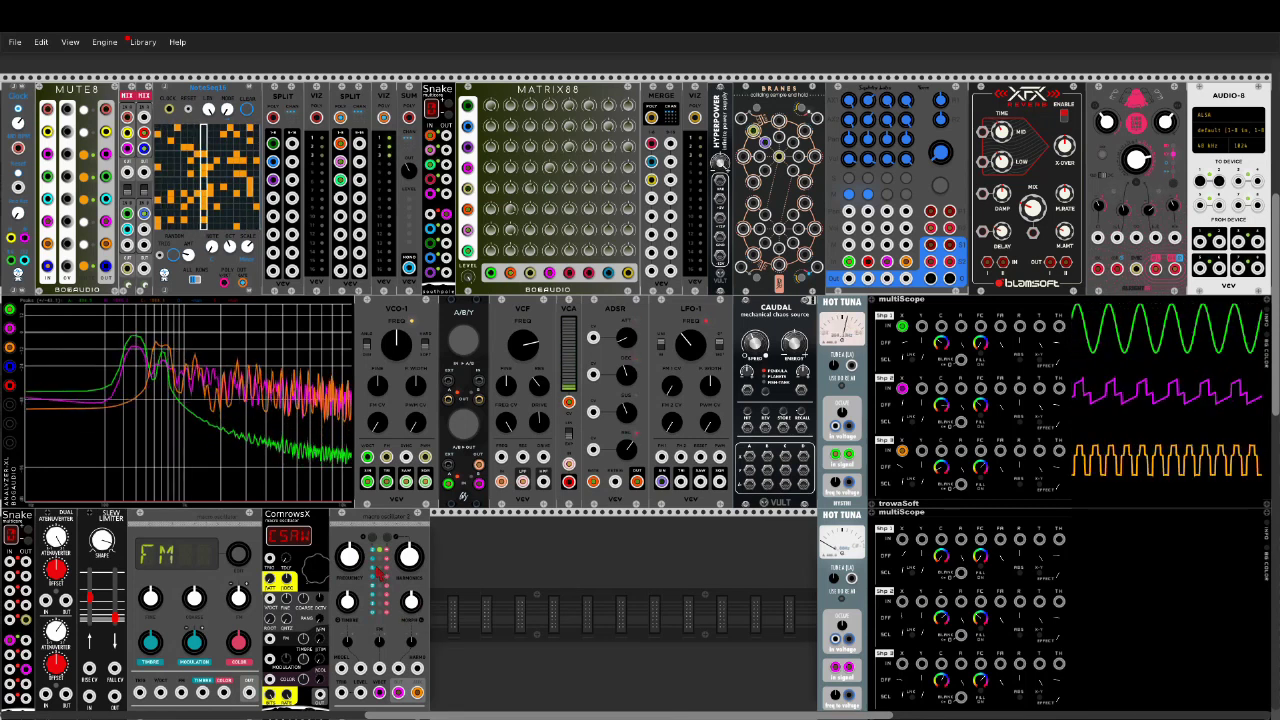
Step: Vary Macro Oscillator 2's Timbre and Morph in the Pair of classic waveforms model, and reset Harmonics to 0.5
{"action": "mouse_move", "coordinate": [360, 562]}
{"action": "left_mouse_down"}
{"action": "mouse_move", "coordinate": [360, 400]}
{"action": "mouse_move", "coordinate": [360, 590]}
{"action": "mouse_move", "coordinate": [355, 558]}
{"action": "left_mouse_up"}
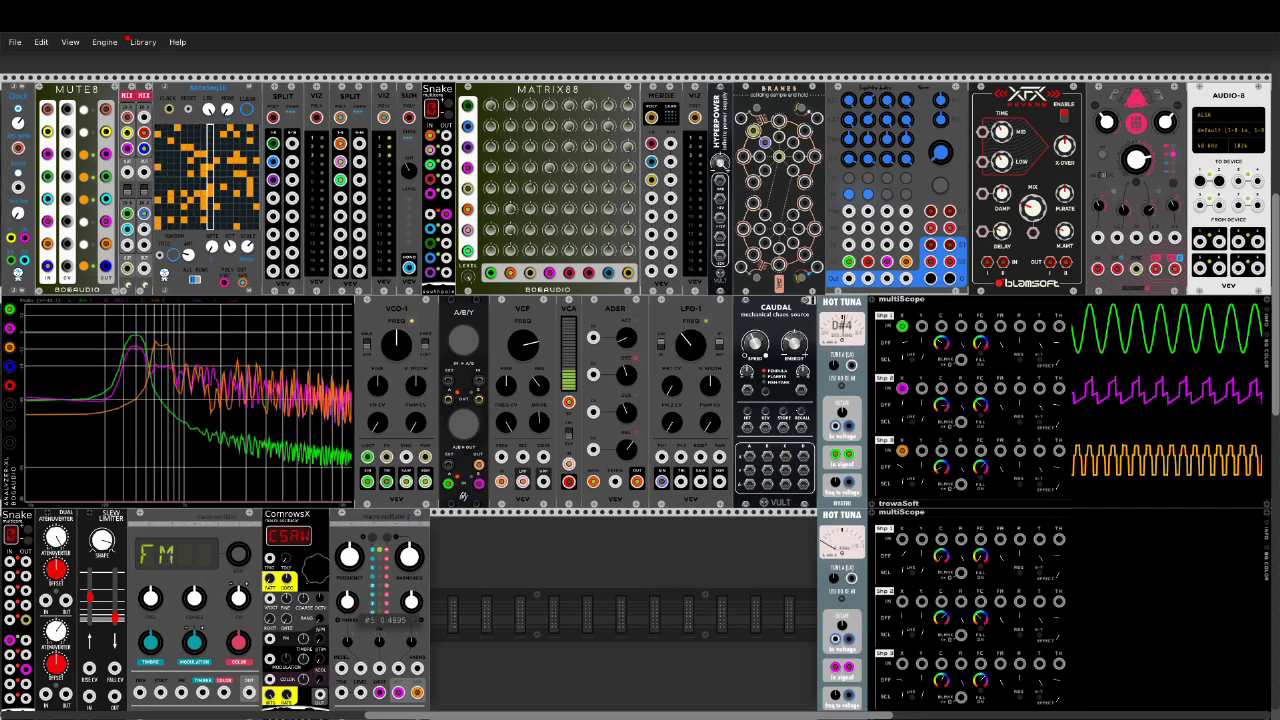
{"action": "left_click_drag", "start_coordinate": [348, 602], "coordinate": [348, 705]}
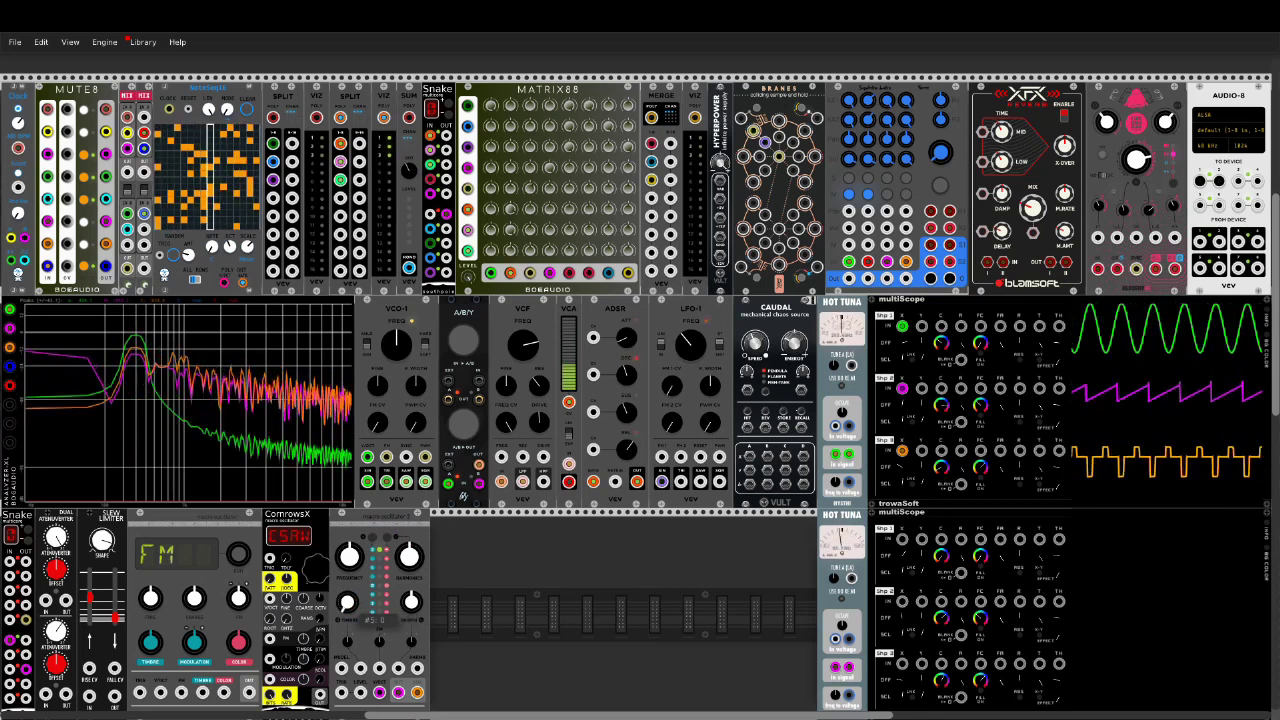
{"action": "left_click_drag", "start_coordinate": [350, 617], "coordinate": [350, 608]}
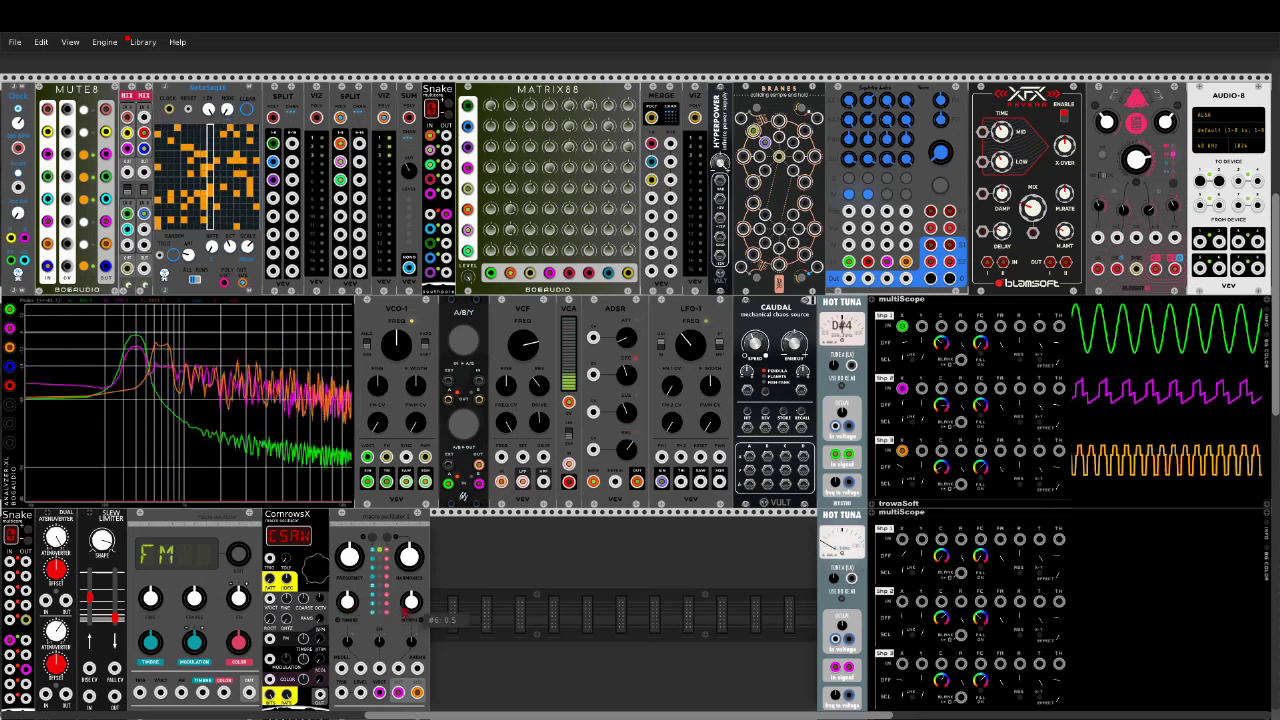
{"action": "left_click_drag", "start_coordinate": [412, 617], "coordinate": [418, 615]}
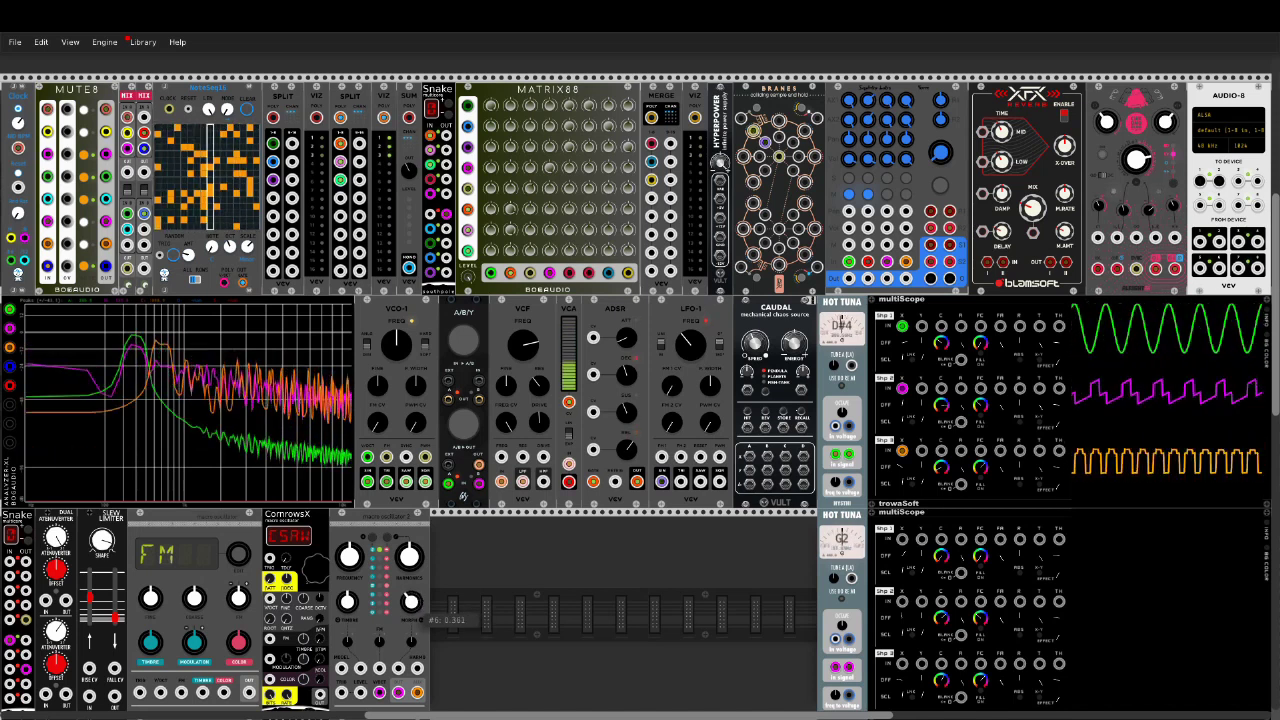
{"action": "left_click_drag", "start_coordinate": [410, 557], "coordinate": [410, 562]}
{"action": "double_click", "coordinate": [410, 559]}
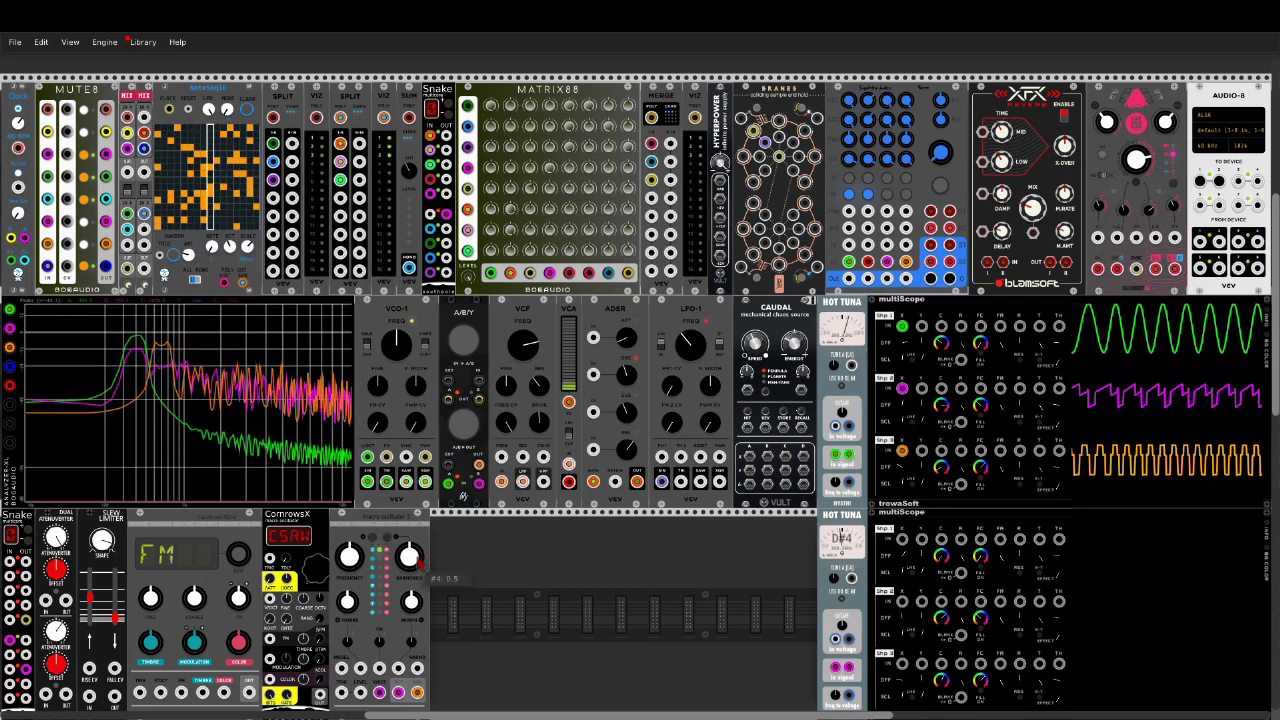
Step: Sweep Macro Oscillator 2's Harmonics, Timbre and Morph through their ranges in the classic waveforms model, resetting Timbre to its default along the way
{"action": "mouse_move", "coordinate": [410, 558]}
{"action": "left_mouse_down"}
{"action": "mouse_move", "coordinate": [410, 574]}
{"action": "mouse_move", "coordinate": [410, 558]}
{"action": "left_mouse_up"}
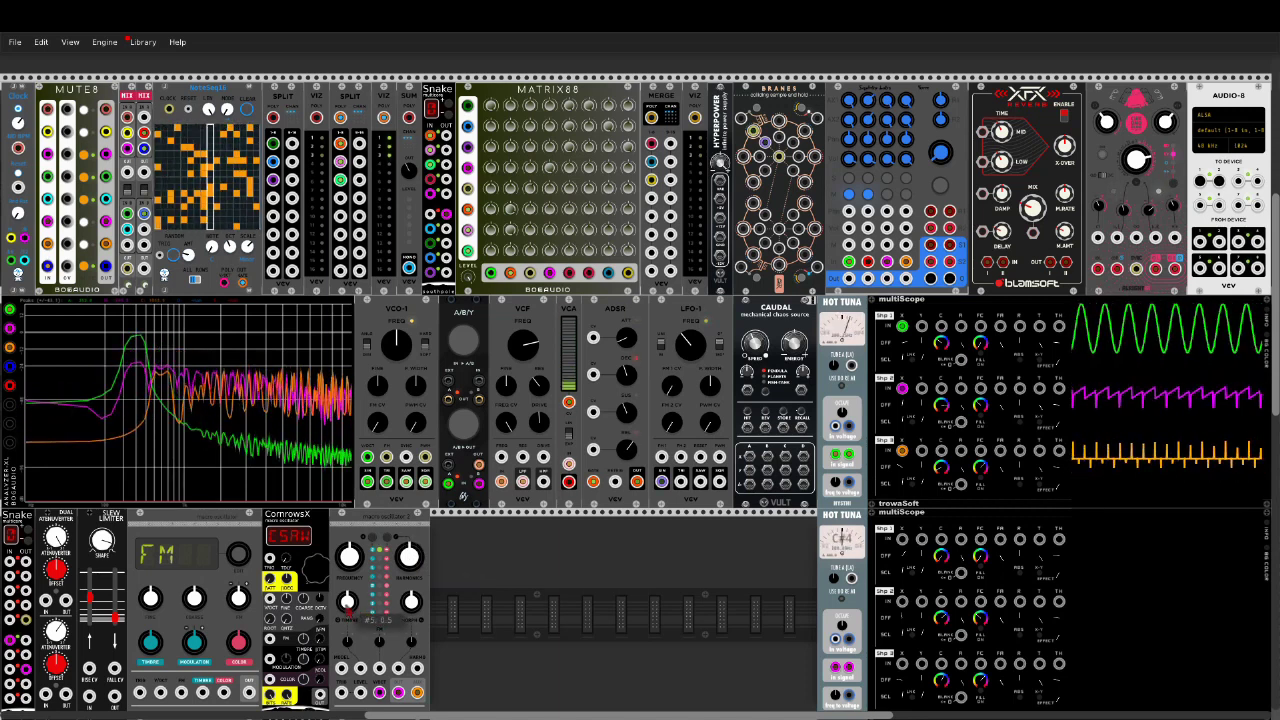
{"action": "left_click_drag", "start_coordinate": [346, 605], "coordinate": [414, 543]}
{"action": "double_click", "coordinate": [347, 604]}
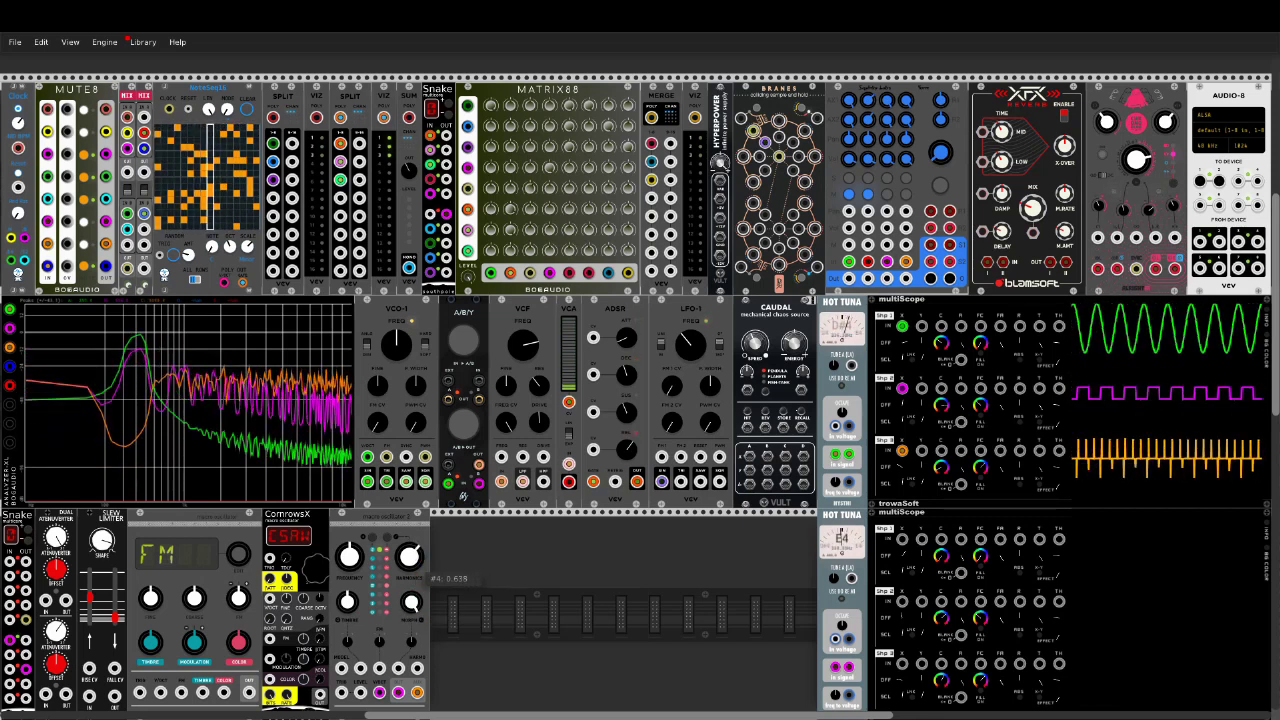
{"action": "left_click_drag", "start_coordinate": [411, 600], "coordinate": [411, 661]}
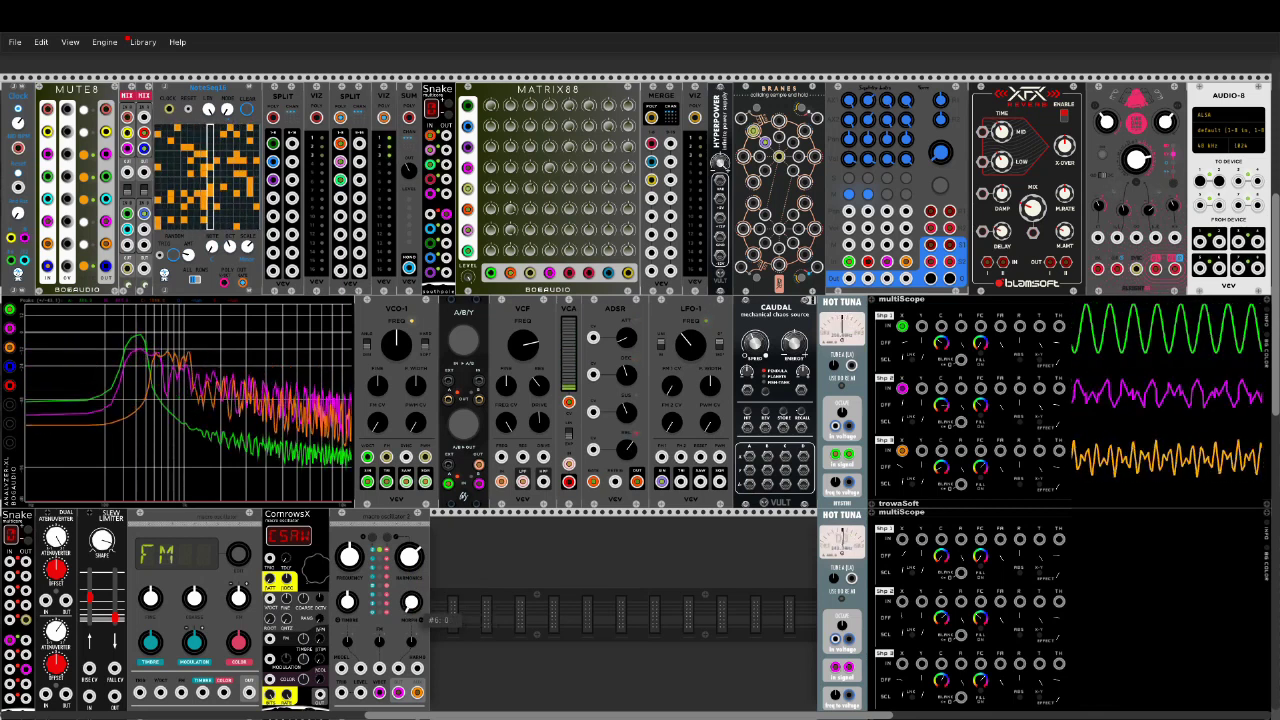
{"action": "left_click_drag", "start_coordinate": [348, 603], "coordinate": [410, 588]}
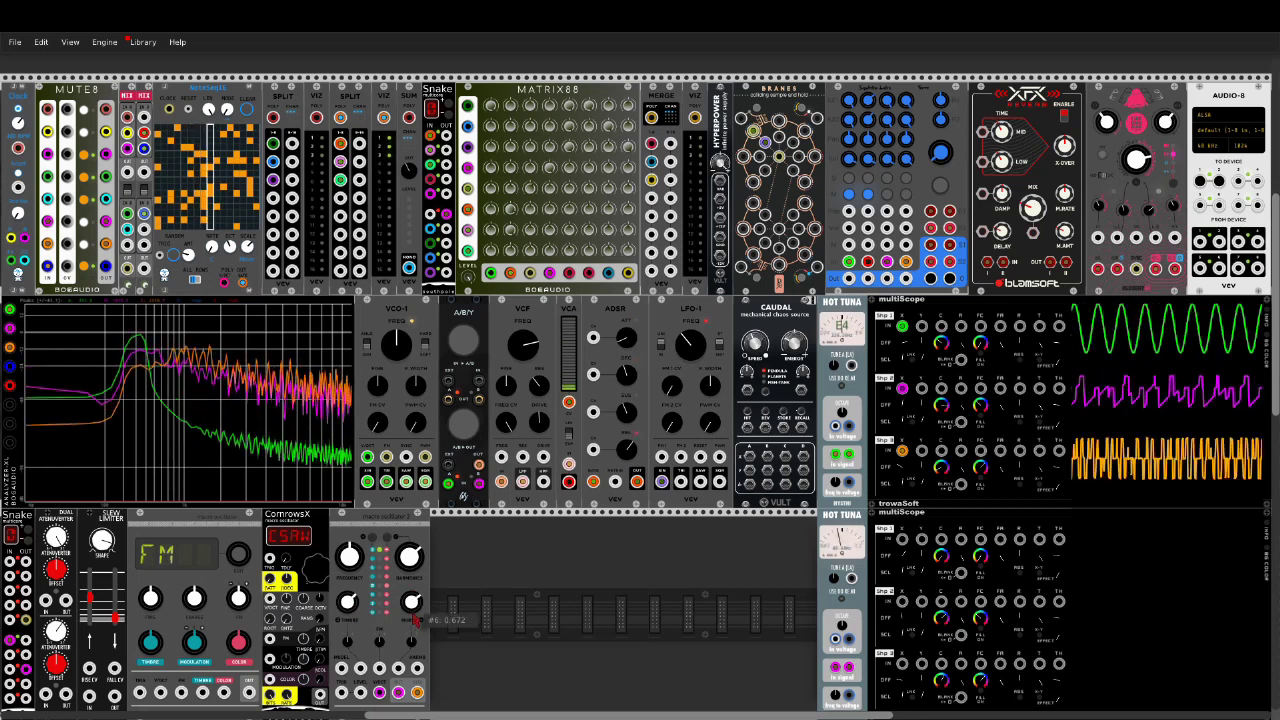
Step: Switch Macro Oscillator 2 to the Waveshaping oscillator model and vary its Harmonics, Timbre and Morph
{"action": "left_click", "coordinate": [373, 538]}
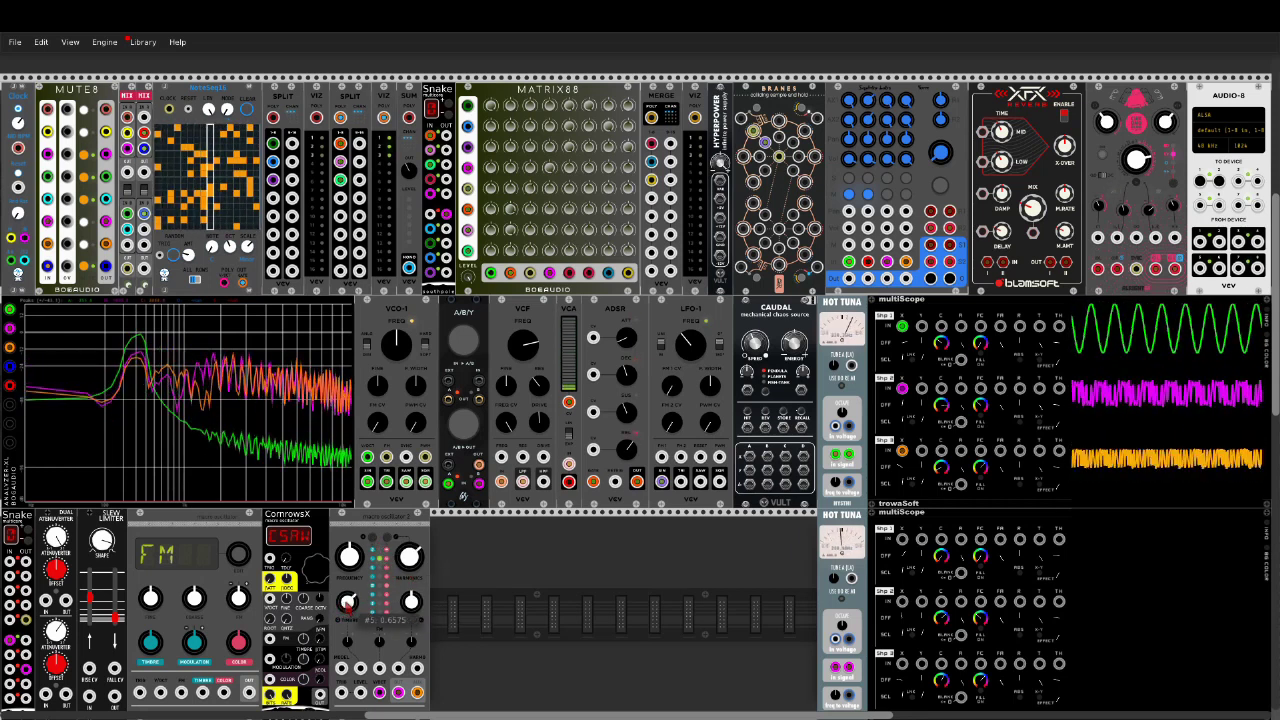
{"action": "left_click_drag", "start_coordinate": [413, 557], "coordinate": [413, 555]}
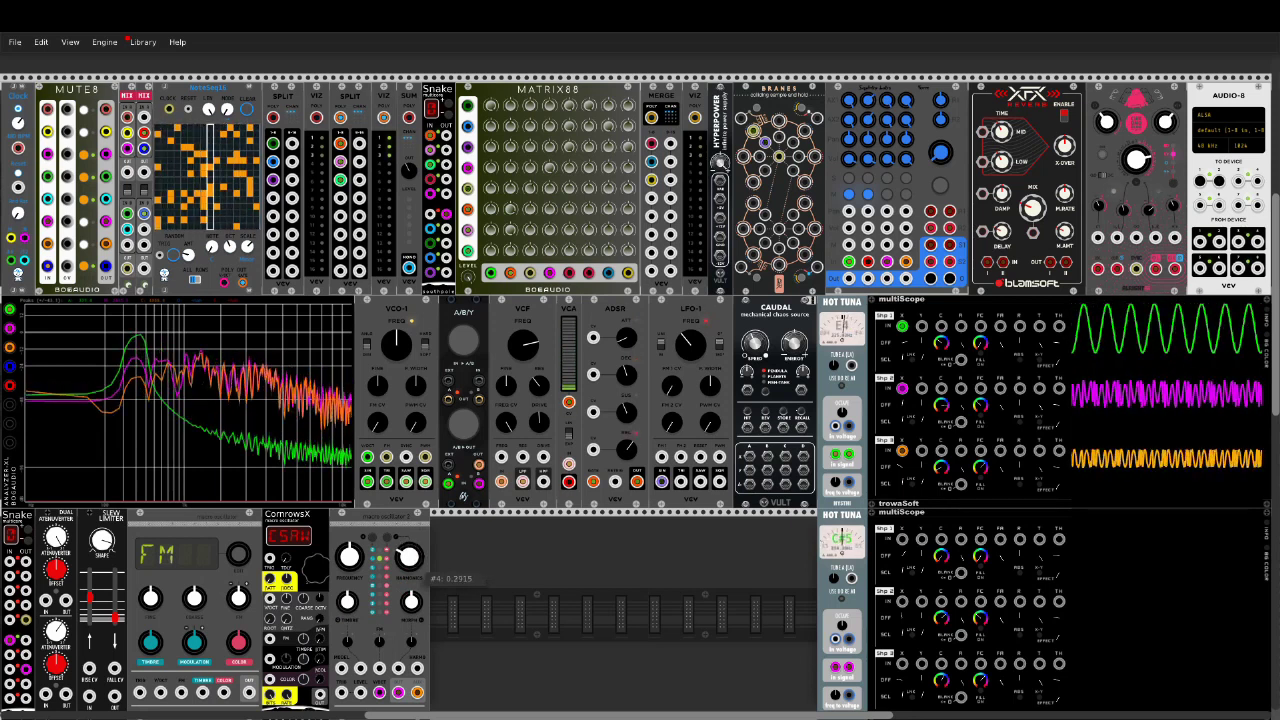
{"action": "mouse_move", "coordinate": [409, 557]}
{"action": "left_mouse_down"}
{"action": "mouse_move", "coordinate": [409, 630]}
{"action": "mouse_move", "coordinate": [409, 410]}
{"action": "mouse_move", "coordinate": [409, 537]}
{"action": "left_mouse_up"}
{"action": "left_click_drag", "start_coordinate": [348, 604], "coordinate": [348, 401]}
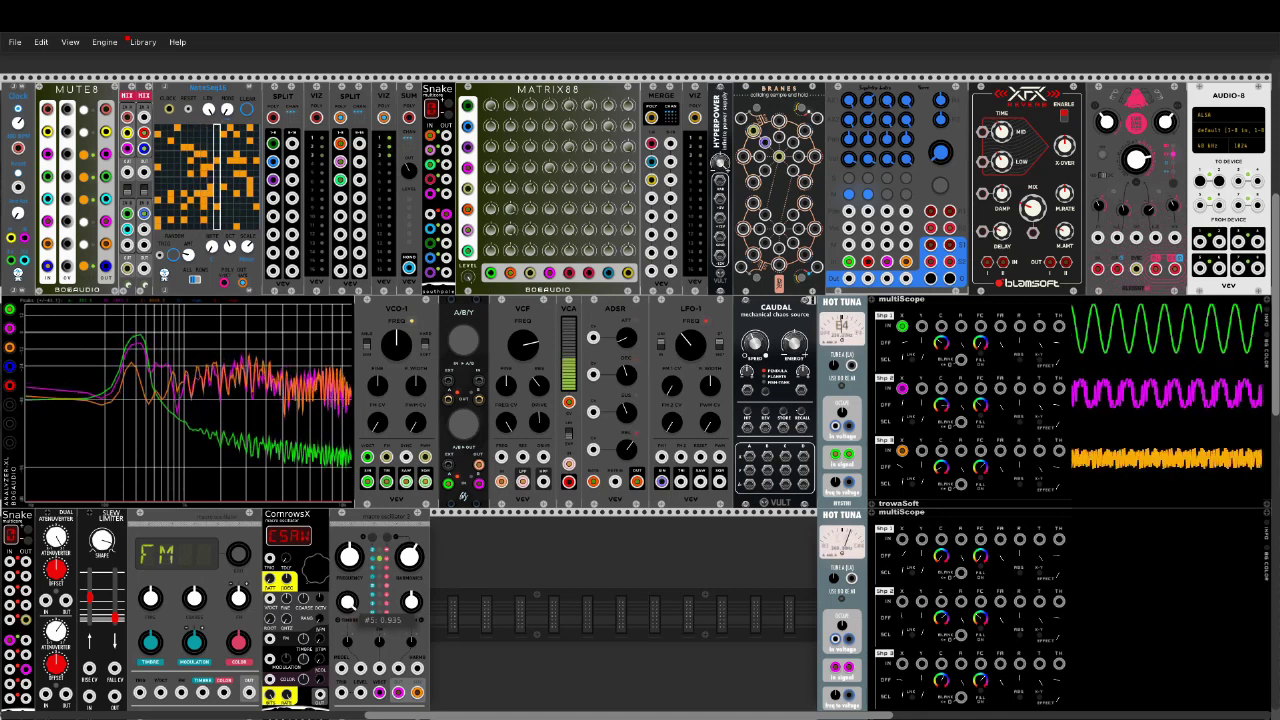
{"action": "left_click_drag", "start_coordinate": [411, 601], "coordinate": [411, 591]}
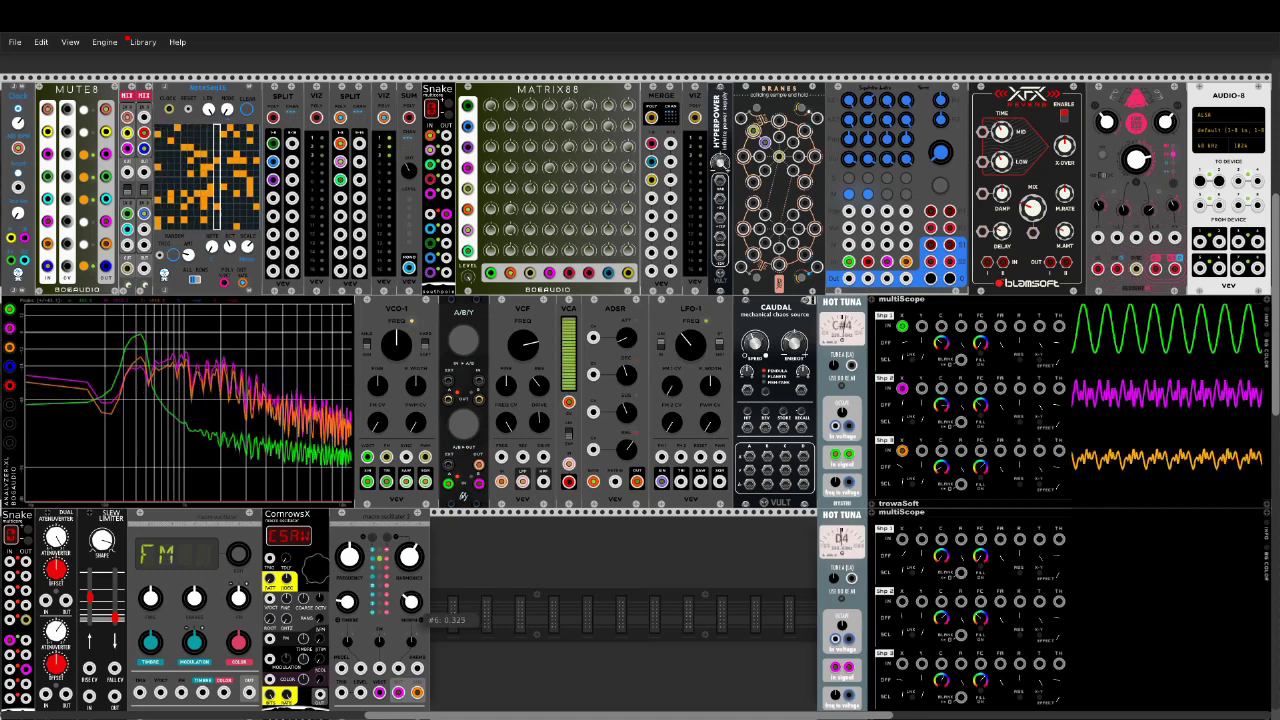
{"action": "left_click_drag", "start_coordinate": [411, 601], "coordinate": [411, 589]}
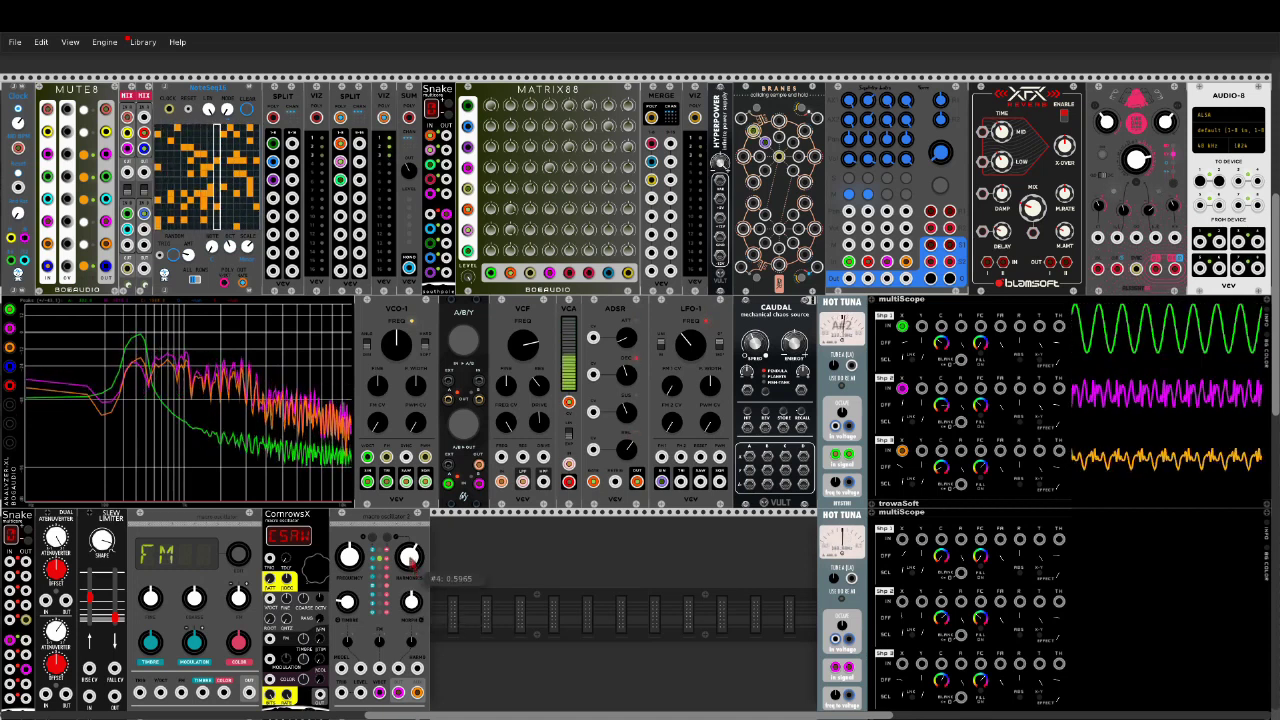
Step: Switch Macro Oscillator 2 to the Two operator FM model and sweep its Timbre, Harmonics and Morph
{"action": "left_click", "coordinate": [372, 537]}
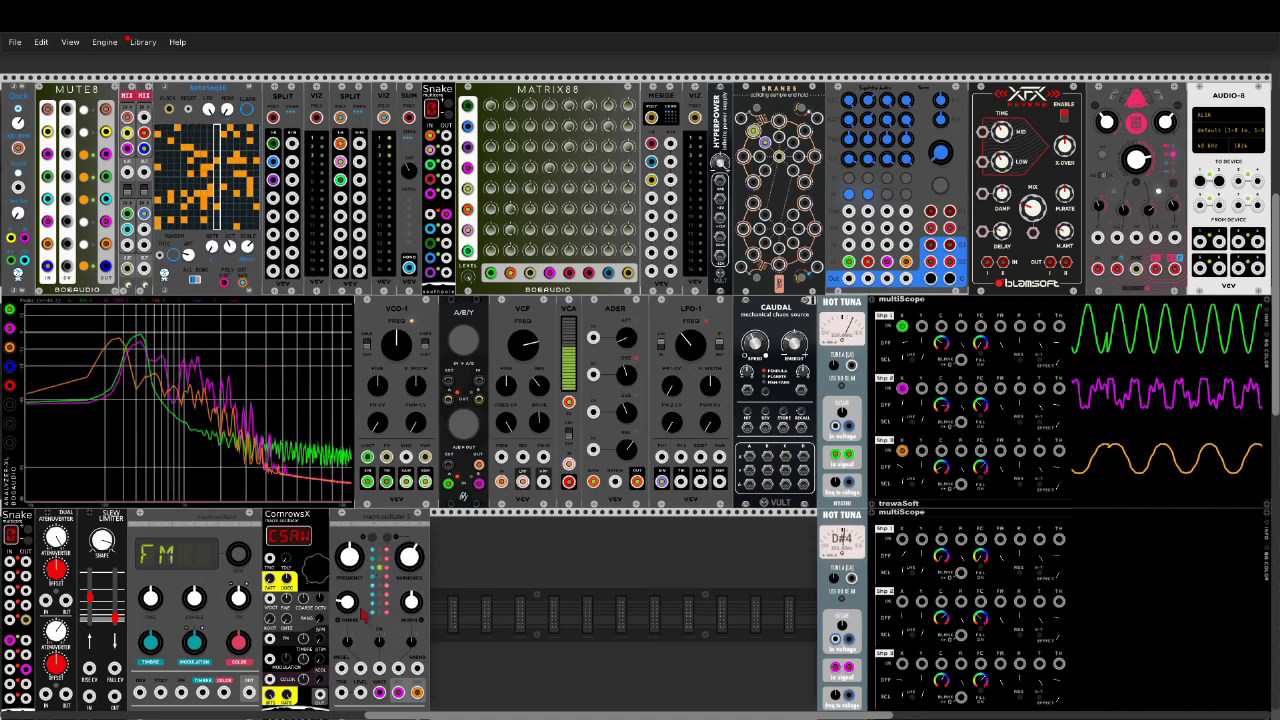
{"action": "left_click_drag", "start_coordinate": [355, 606], "coordinate": [349, 596]}
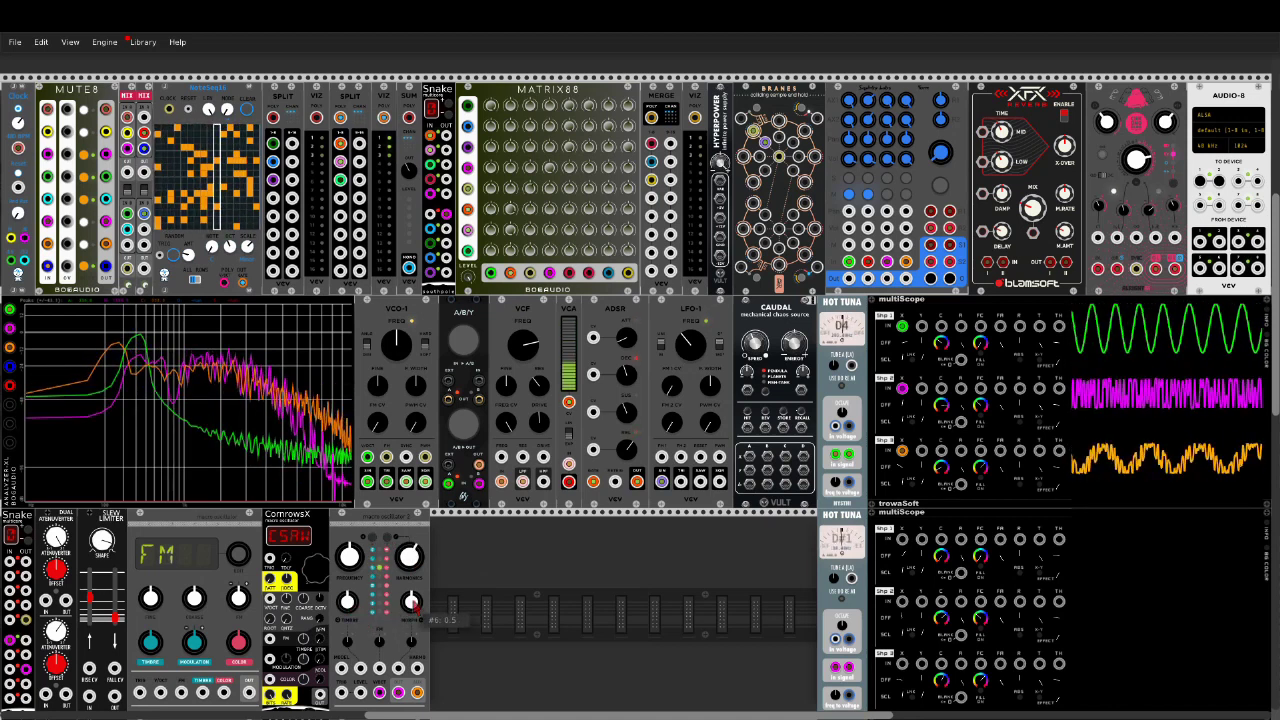
{"action": "left_click_drag", "start_coordinate": [411, 566], "coordinate": [412, 562]}
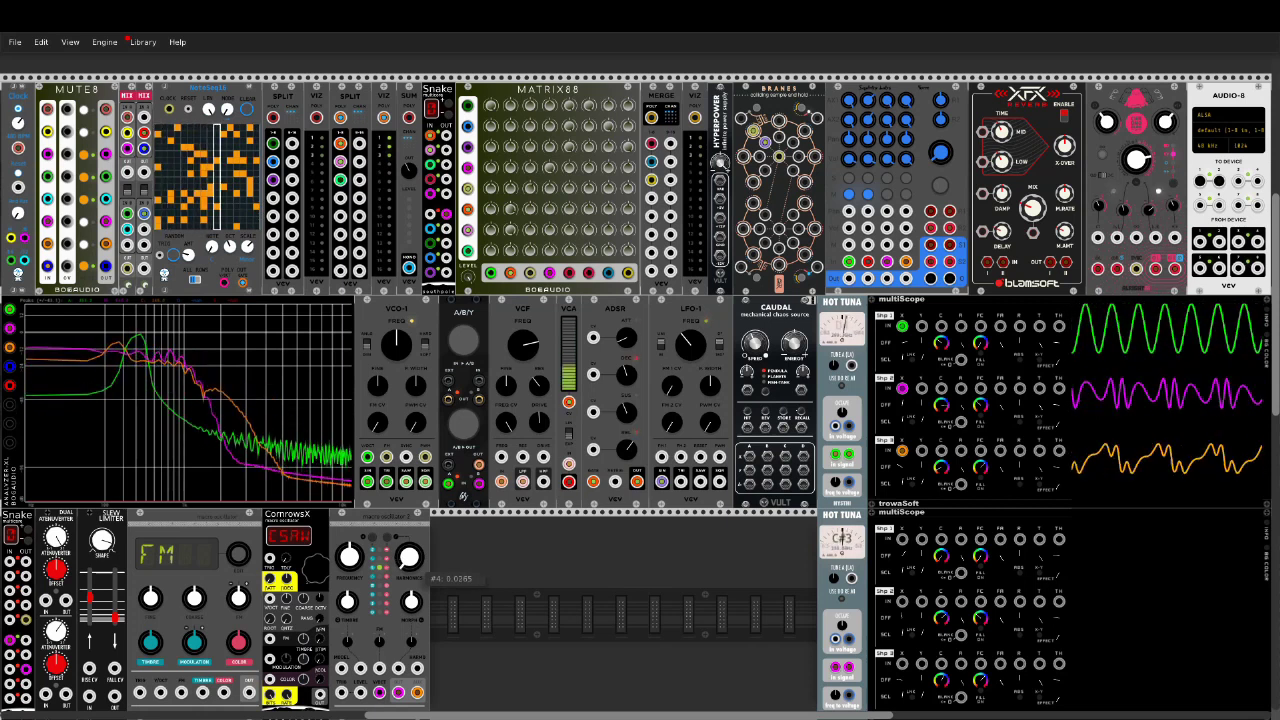
{"action": "left_click_drag", "start_coordinate": [412, 562], "coordinate": [417, 549]}
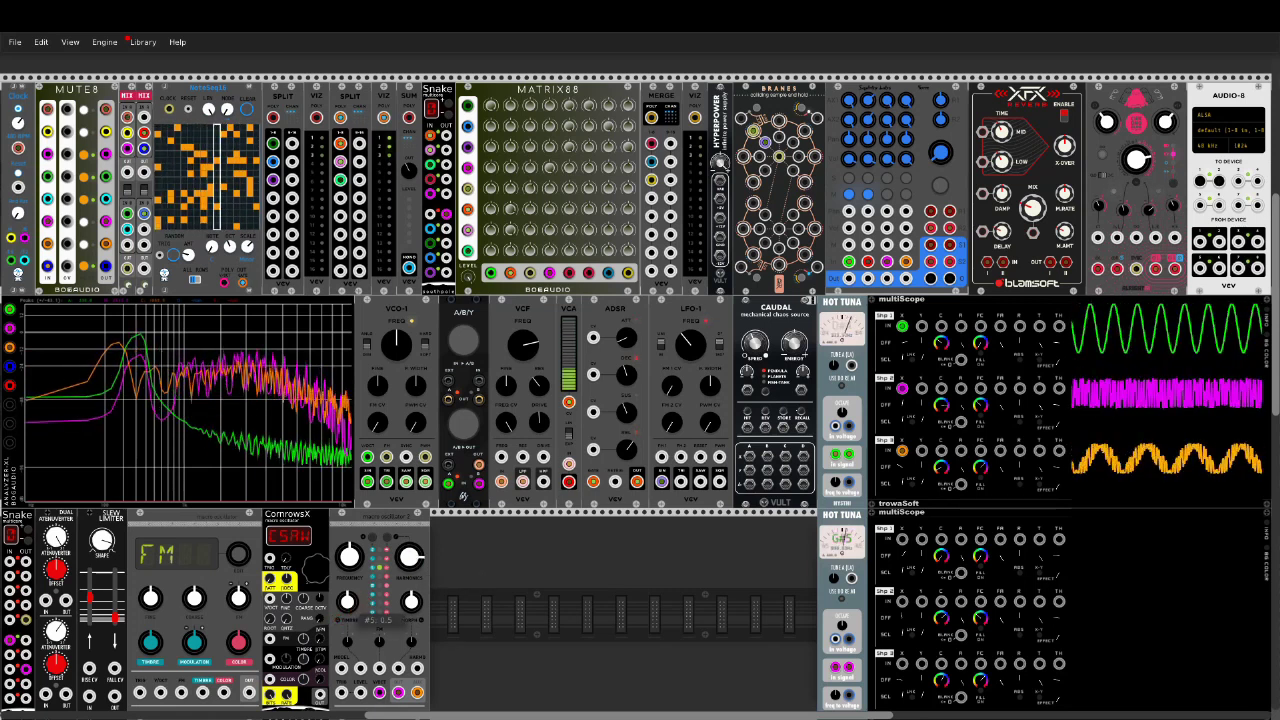
{"action": "left_click_drag", "start_coordinate": [350, 602], "coordinate": [411, 598]}
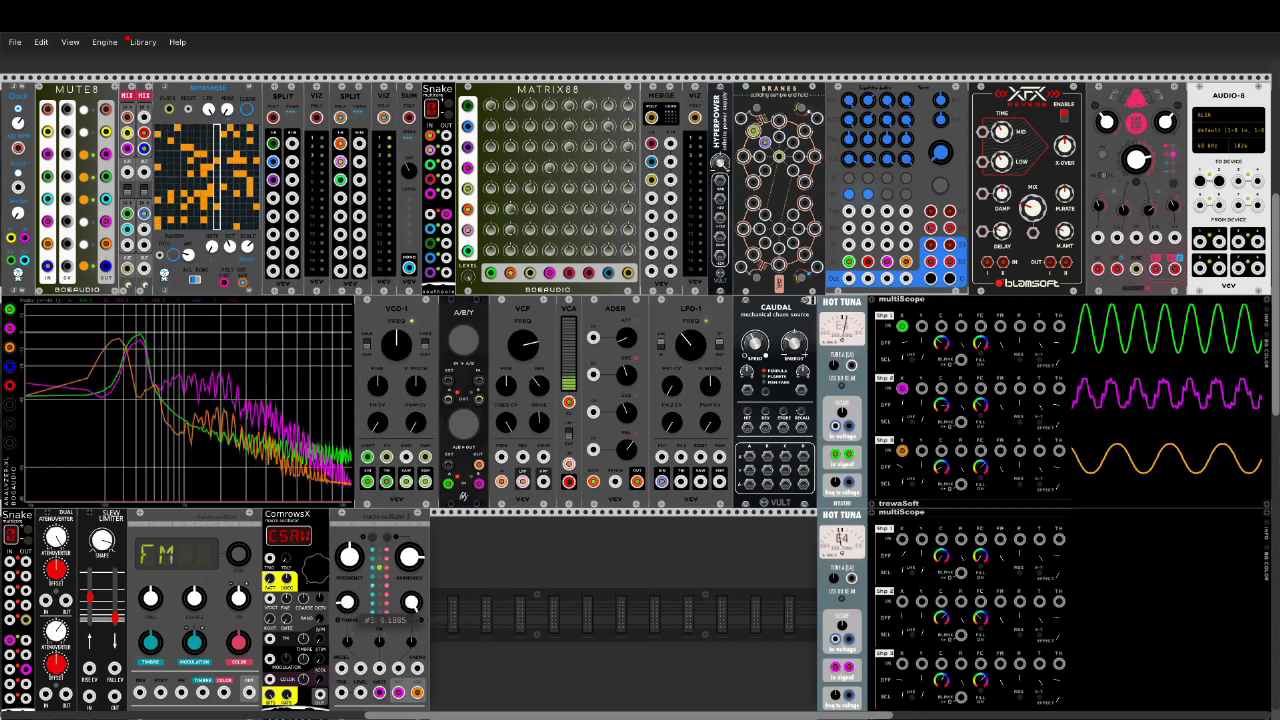
{"action": "left_click_drag", "start_coordinate": [345, 603], "coordinate": [345, 601]}
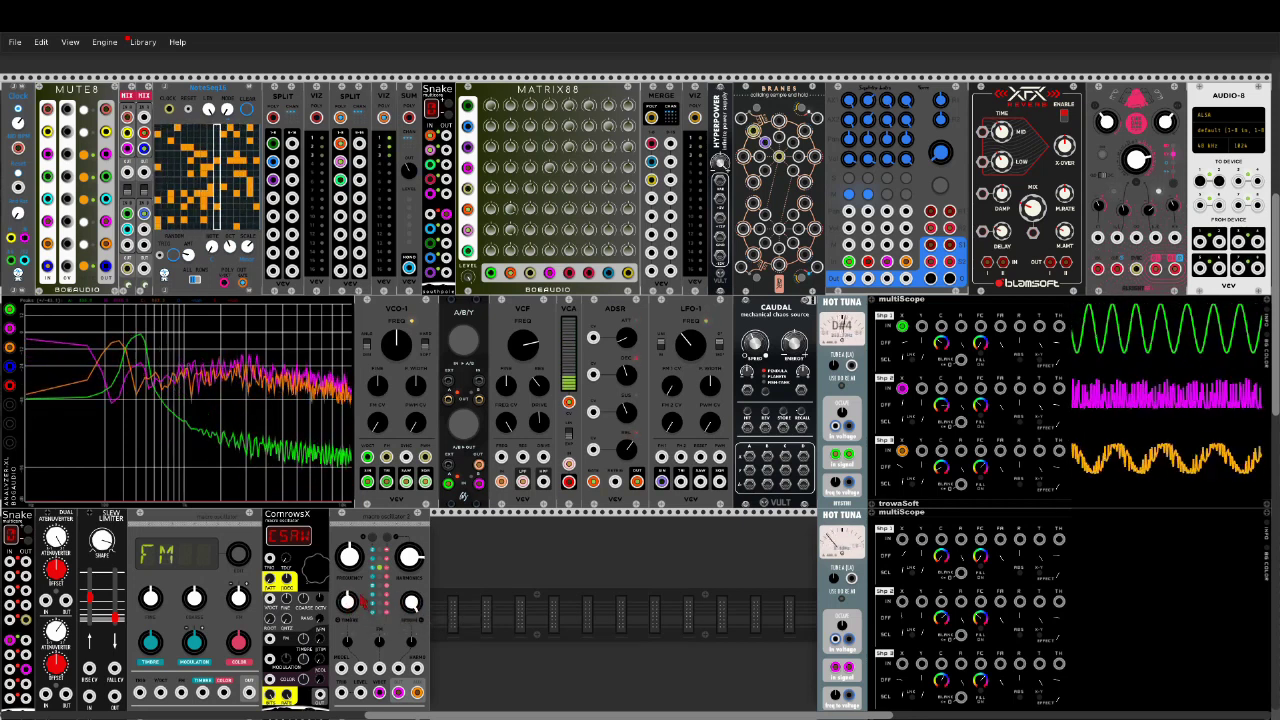
{"action": "left_click_drag", "start_coordinate": [407, 558], "coordinate": [421, 650]}
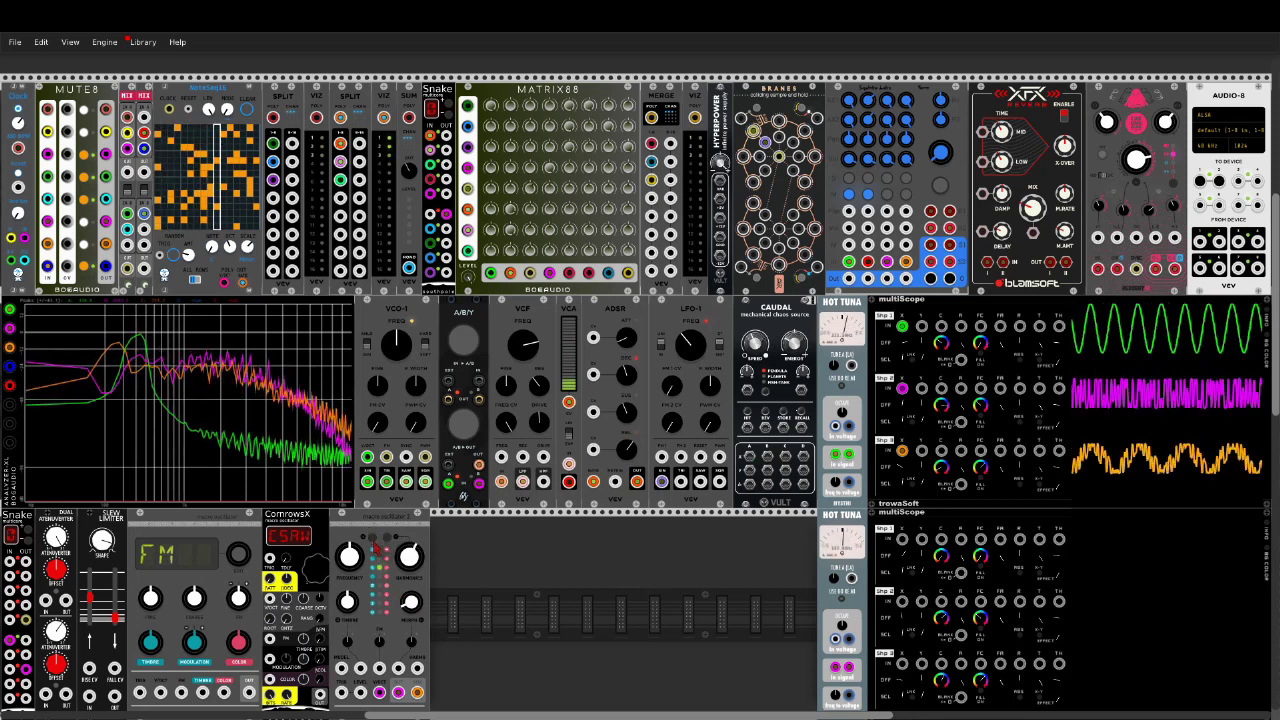
Step: Switch Macro Oscillator 2 to the Granular formant oscillator model and vary its Morph, Harmonics and Timbre
{"action": "left_click", "coordinate": [372, 538]}
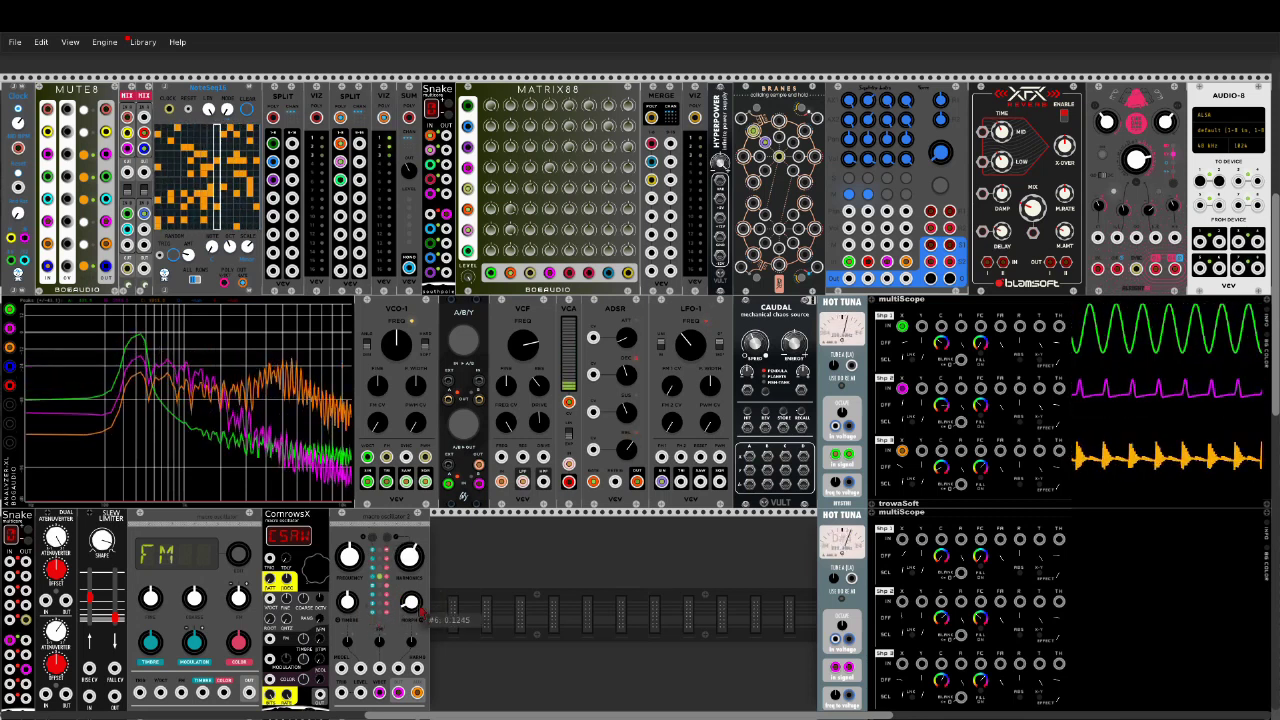
{"action": "left_click_drag", "start_coordinate": [410, 601], "coordinate": [410, 595]}
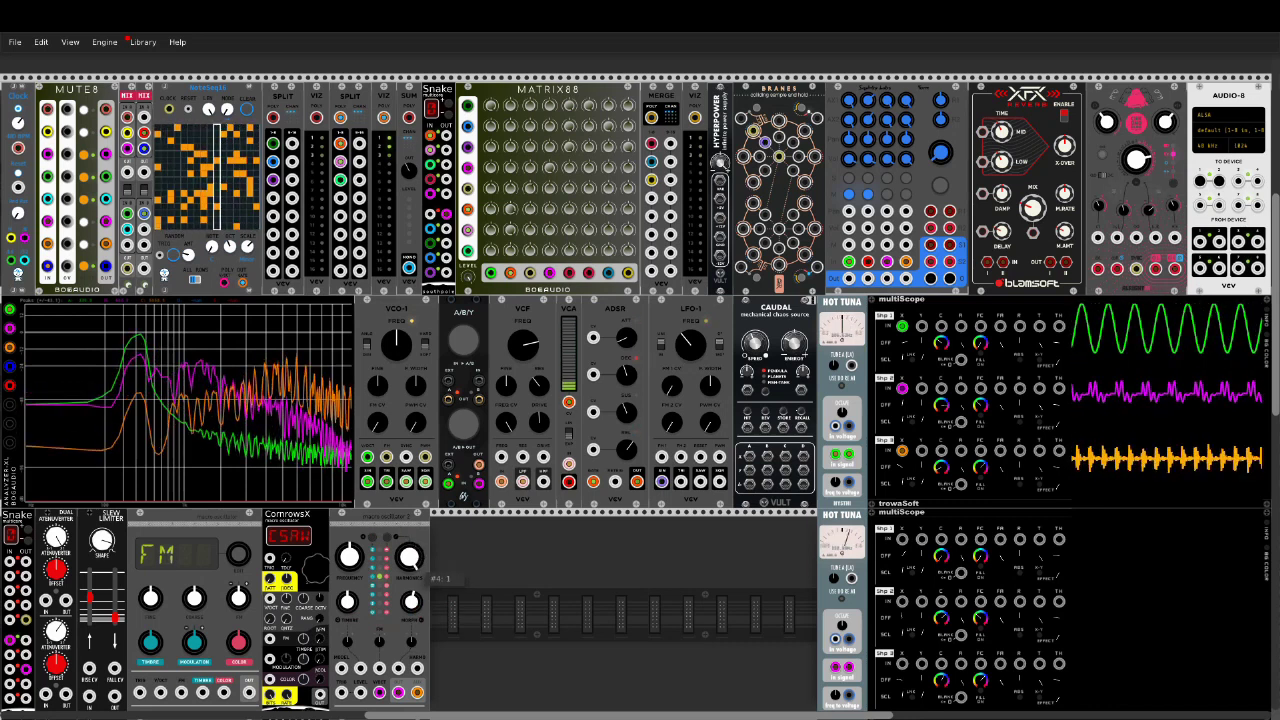
{"action": "left_click_drag", "start_coordinate": [410, 558], "coordinate": [410, 570]}
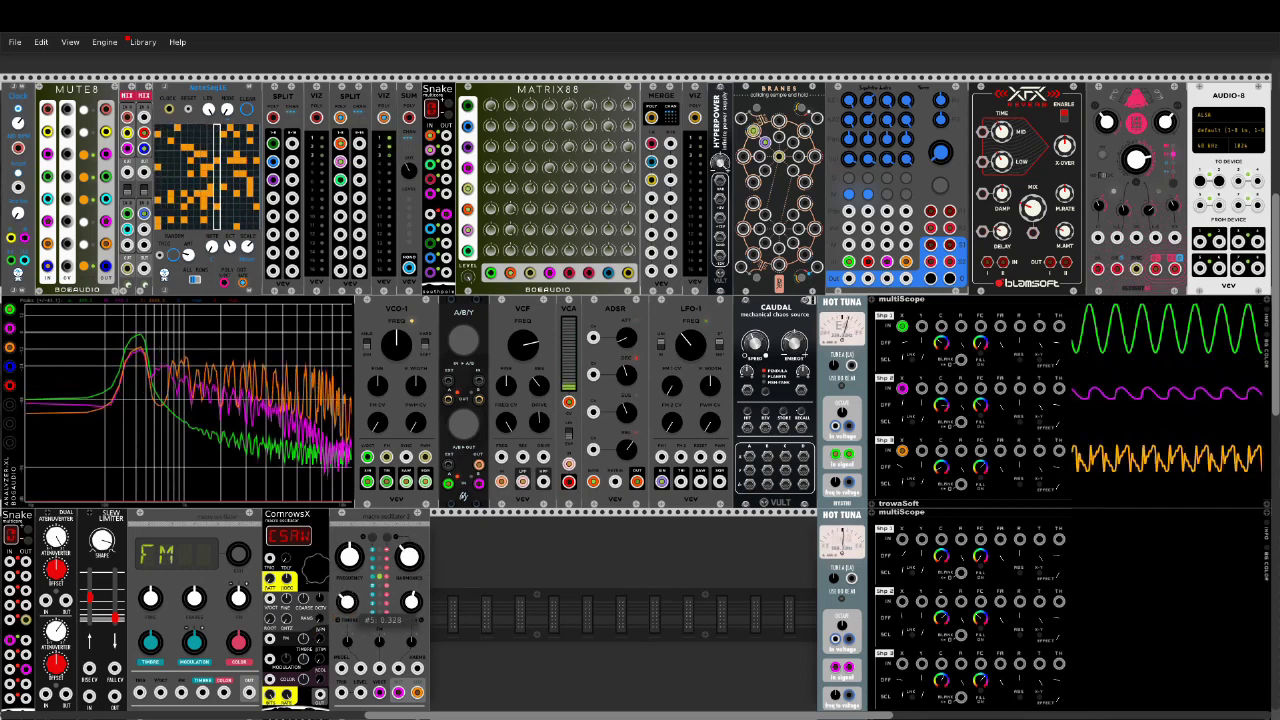
{"action": "left_click_drag", "start_coordinate": [411, 602], "coordinate": [409, 556]}
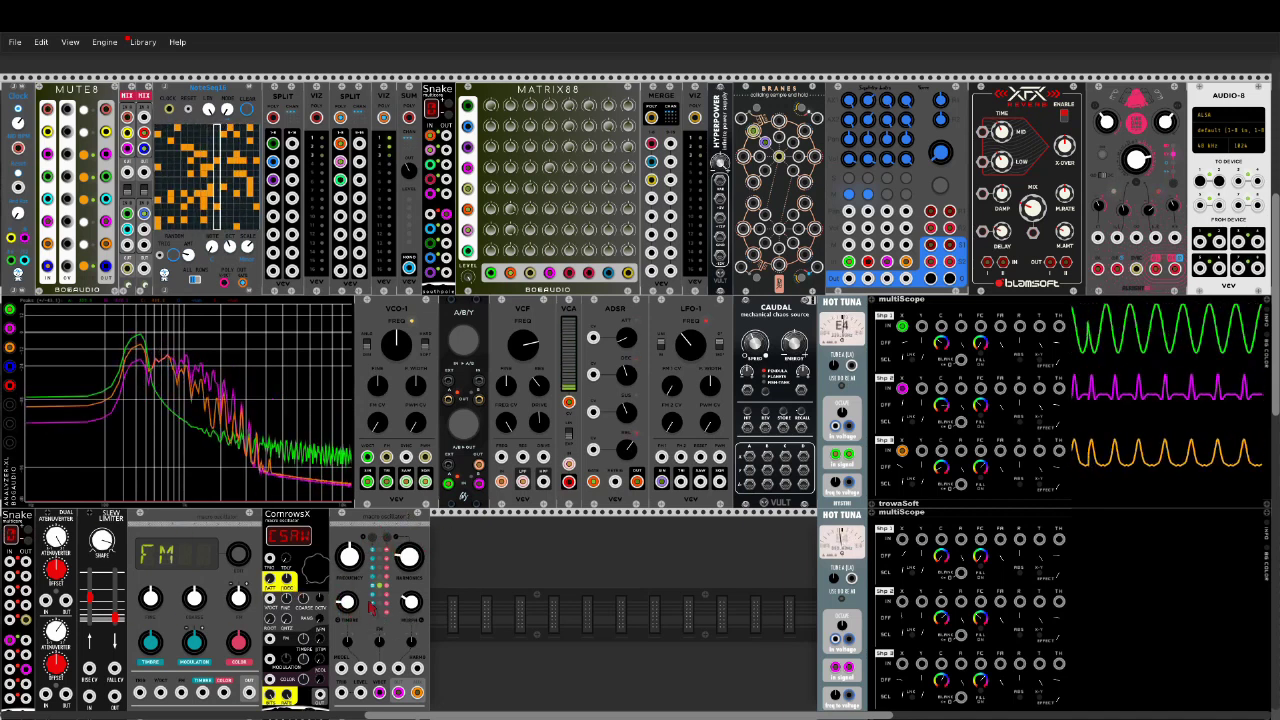
Step: Demonstrate Macro Oscillator 2's Harmonic oscillator model by varying its Timbre, Harmonics and Morph
{"action": "left_click_drag", "start_coordinate": [351, 604], "coordinate": [351, 604]}
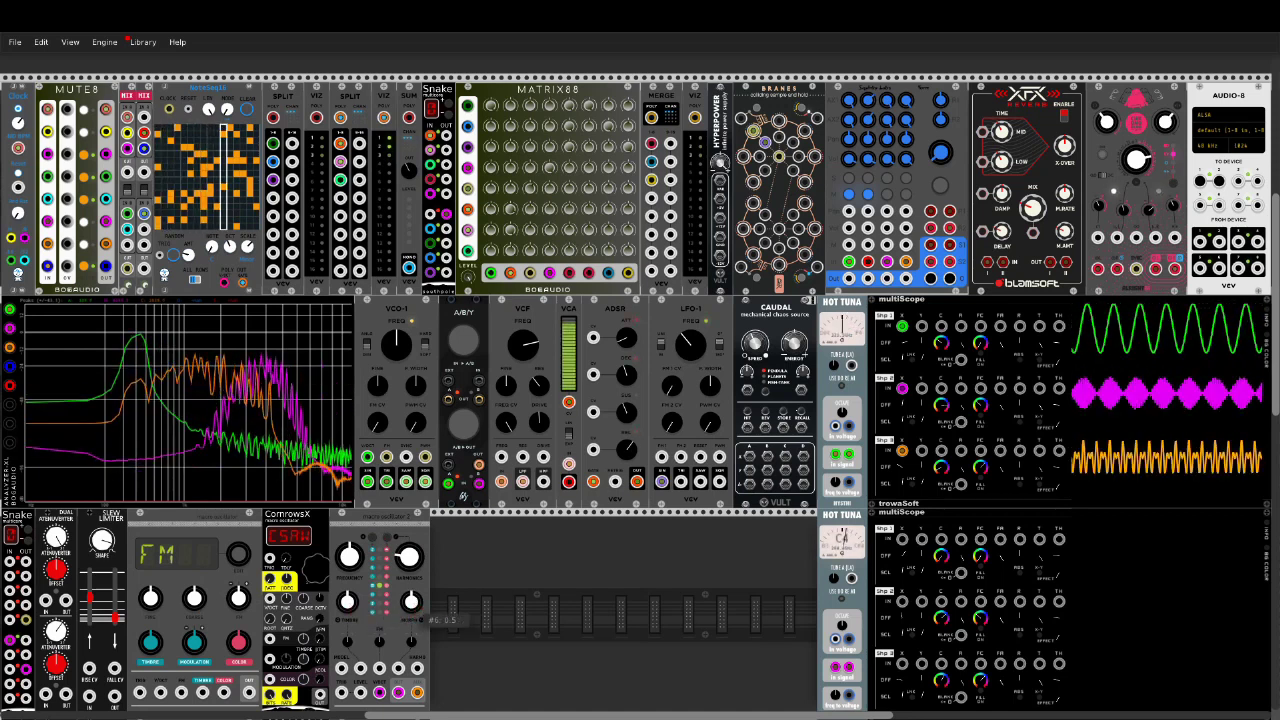
{"action": "mouse_move", "coordinate": [409, 556]}
{"action": "left_mouse_down"}
{"action": "mouse_move", "coordinate": [409, 530]}
{"action": "mouse_move", "coordinate": [409, 562]}
{"action": "left_mouse_up"}
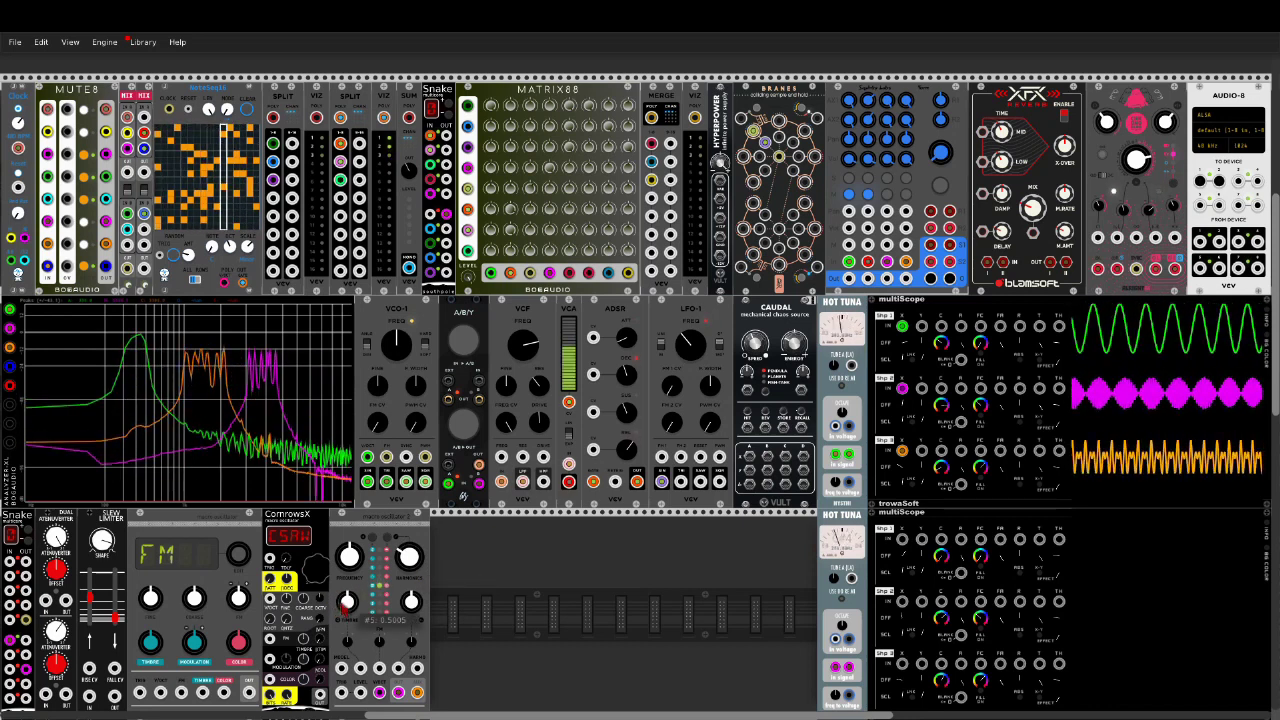
{"action": "left_click_drag", "start_coordinate": [347, 600], "coordinate": [347, 590]}
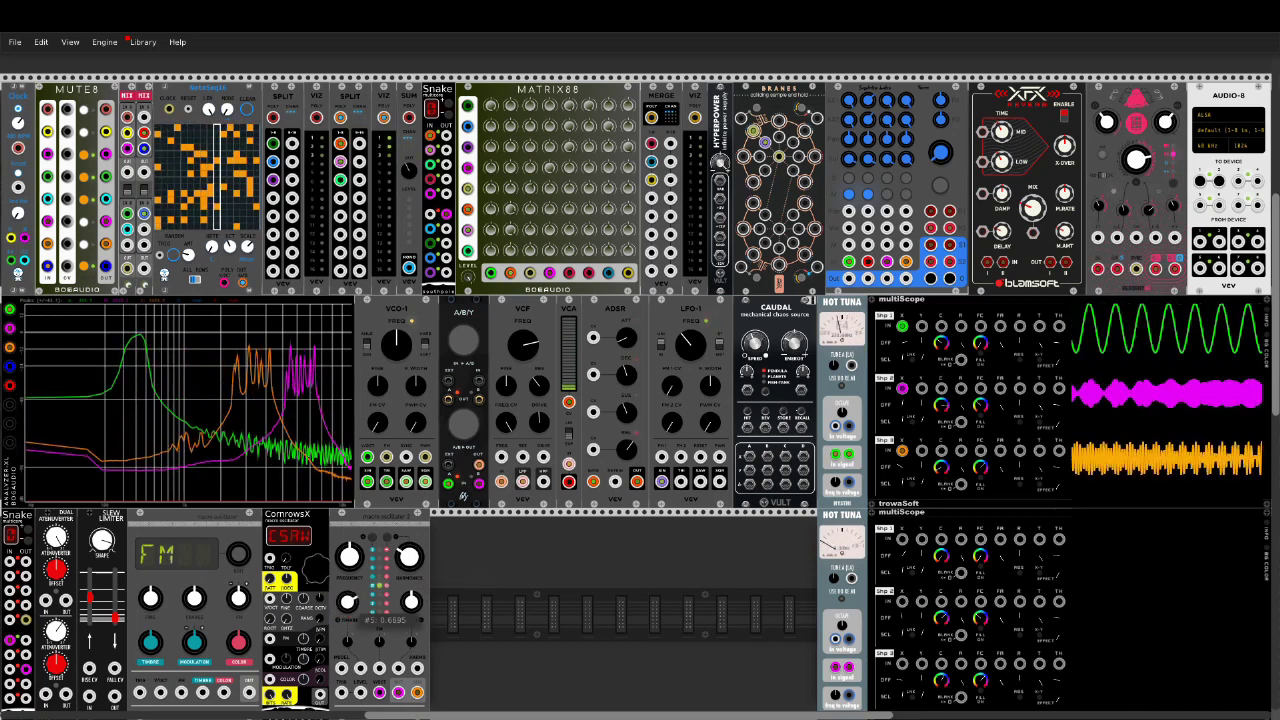
{"action": "left_click_drag", "start_coordinate": [347, 600], "coordinate": [414, 599]}
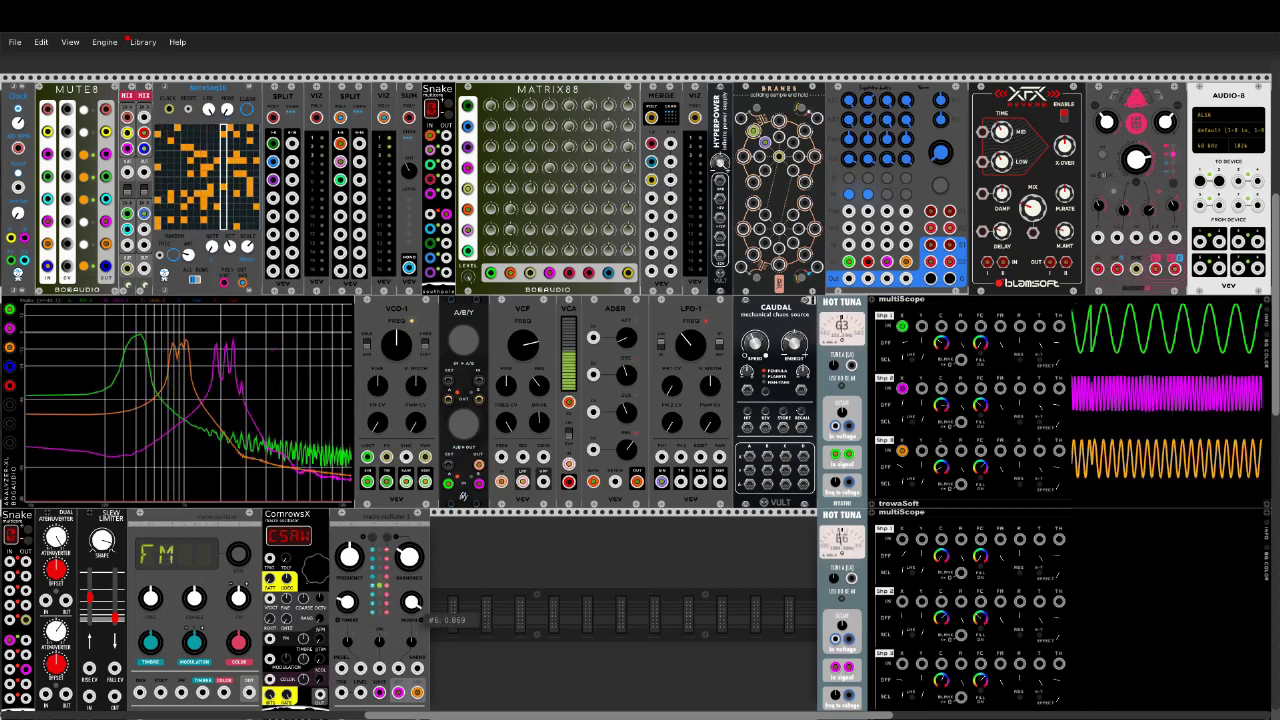
{"action": "mouse_move", "coordinate": [410, 600]}
{"action": "left_mouse_down"}
{"action": "mouse_move", "coordinate": [410, 625]}
{"action": "mouse_move", "coordinate": [410, 608]}
{"action": "left_mouse_up"}
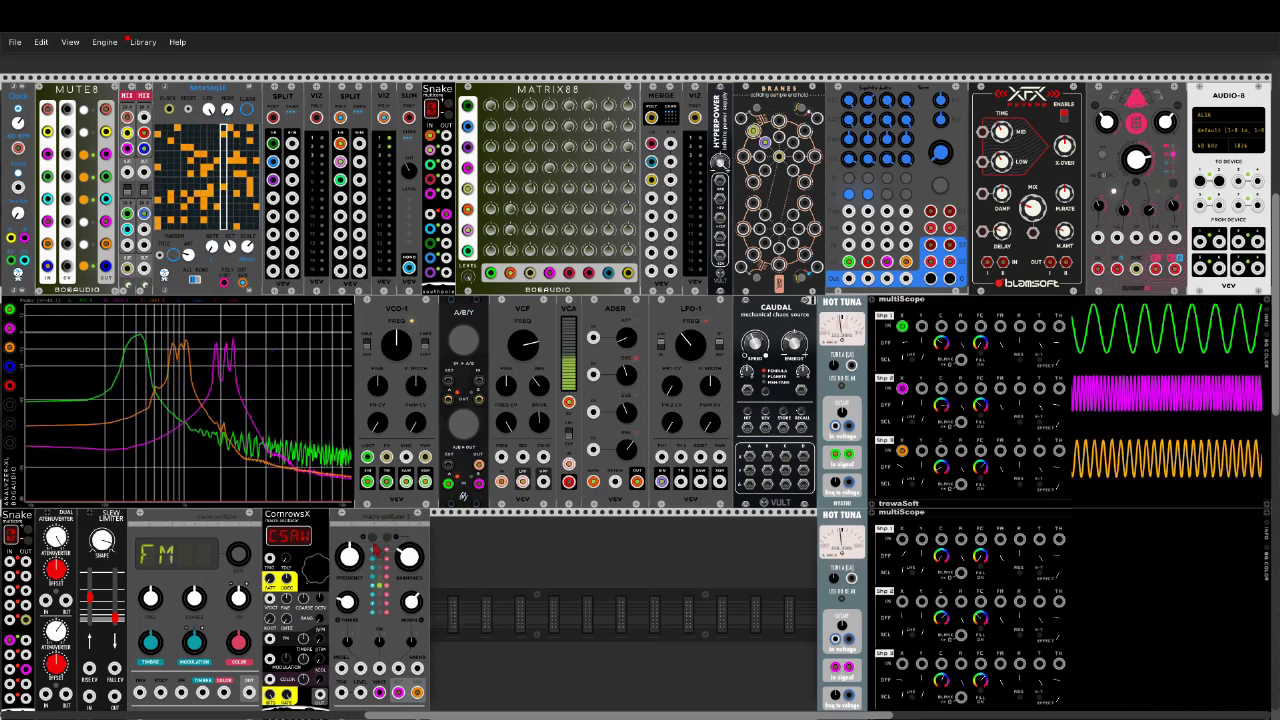
Step: Switch Macro Oscillator 2 to the Wavetable oscillator model and vary its Timbre, Harmonics and Morph
{"action": "left_click", "coordinate": [374, 543]}
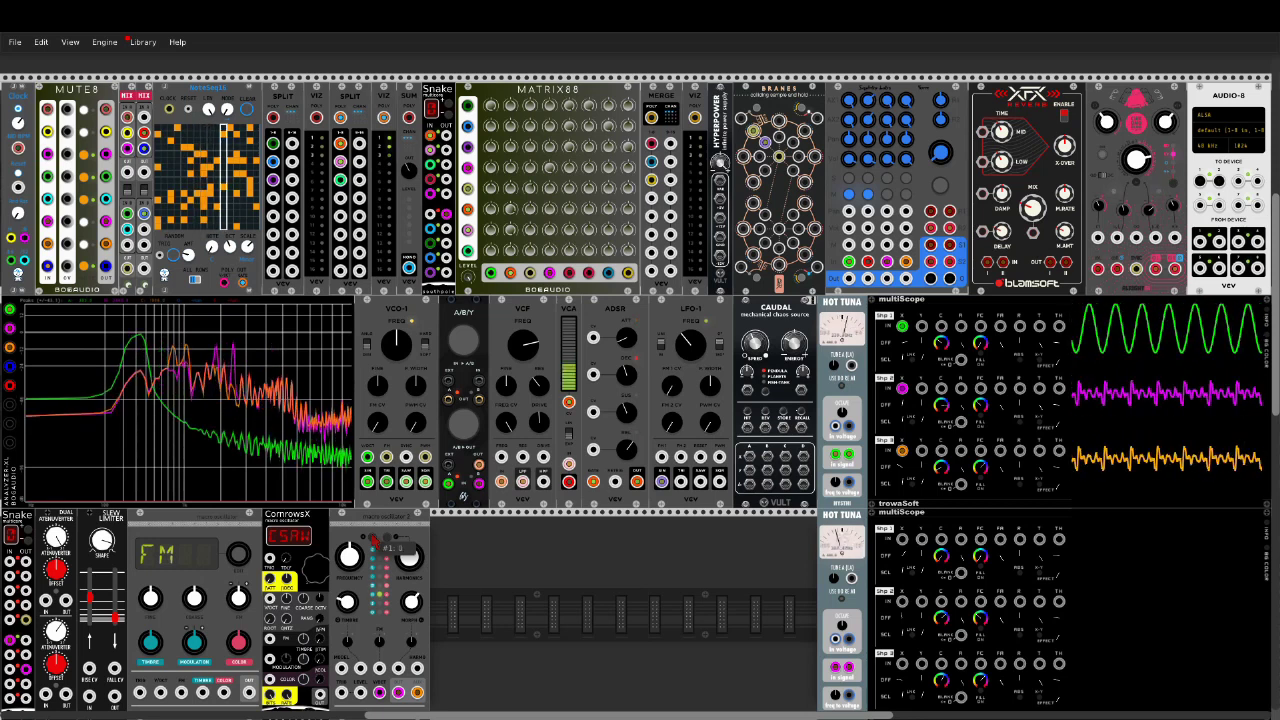
{"action": "left_click_drag", "start_coordinate": [344, 608], "coordinate": [346, 600]}
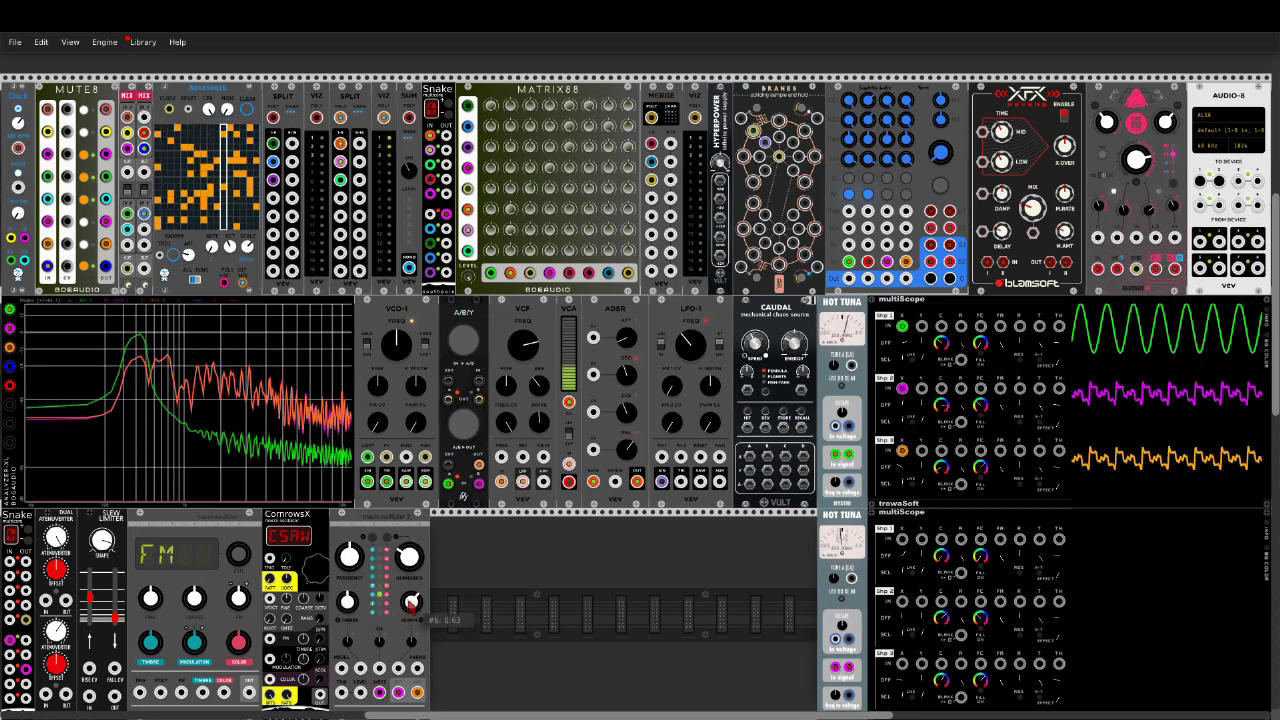
{"action": "mouse_move", "coordinate": [409, 556]}
{"action": "left_mouse_down"}
{"action": "mouse_move", "coordinate": [409, 573]}
{"action": "mouse_move", "coordinate": [409, 562]}
{"action": "left_mouse_up"}
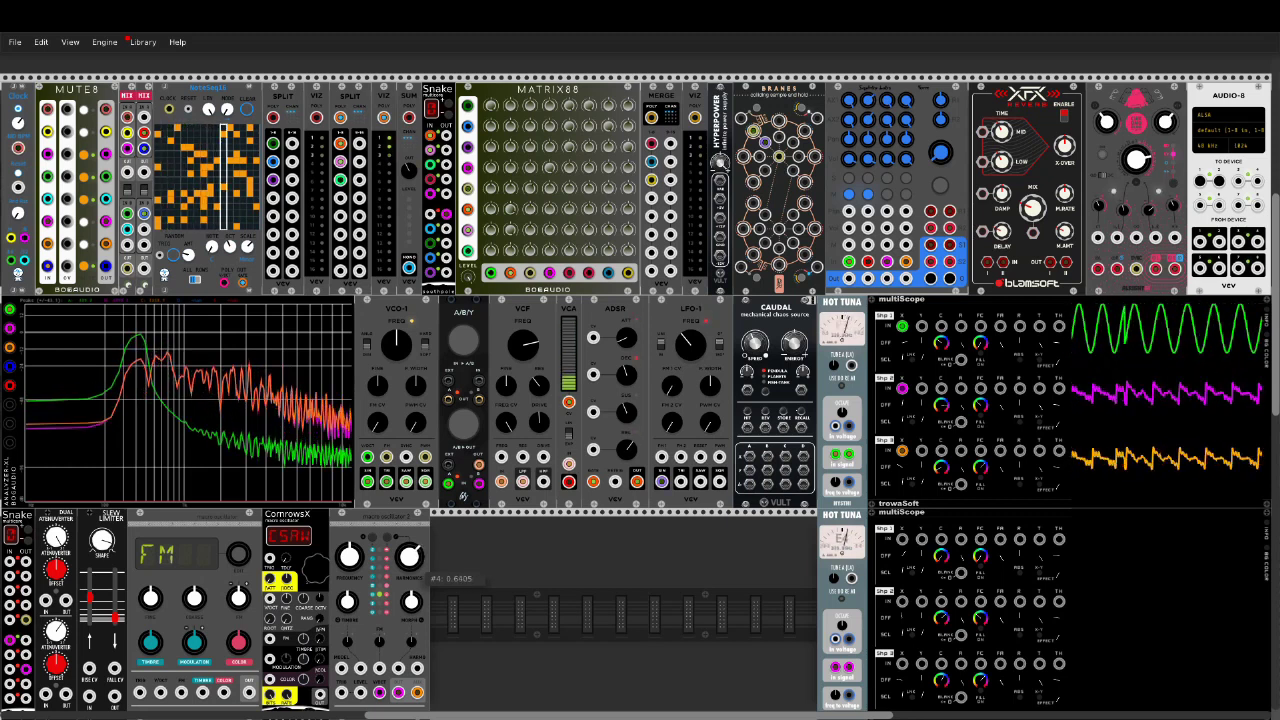
{"action": "left_click_drag", "start_coordinate": [348, 602], "coordinate": [348, 590]}
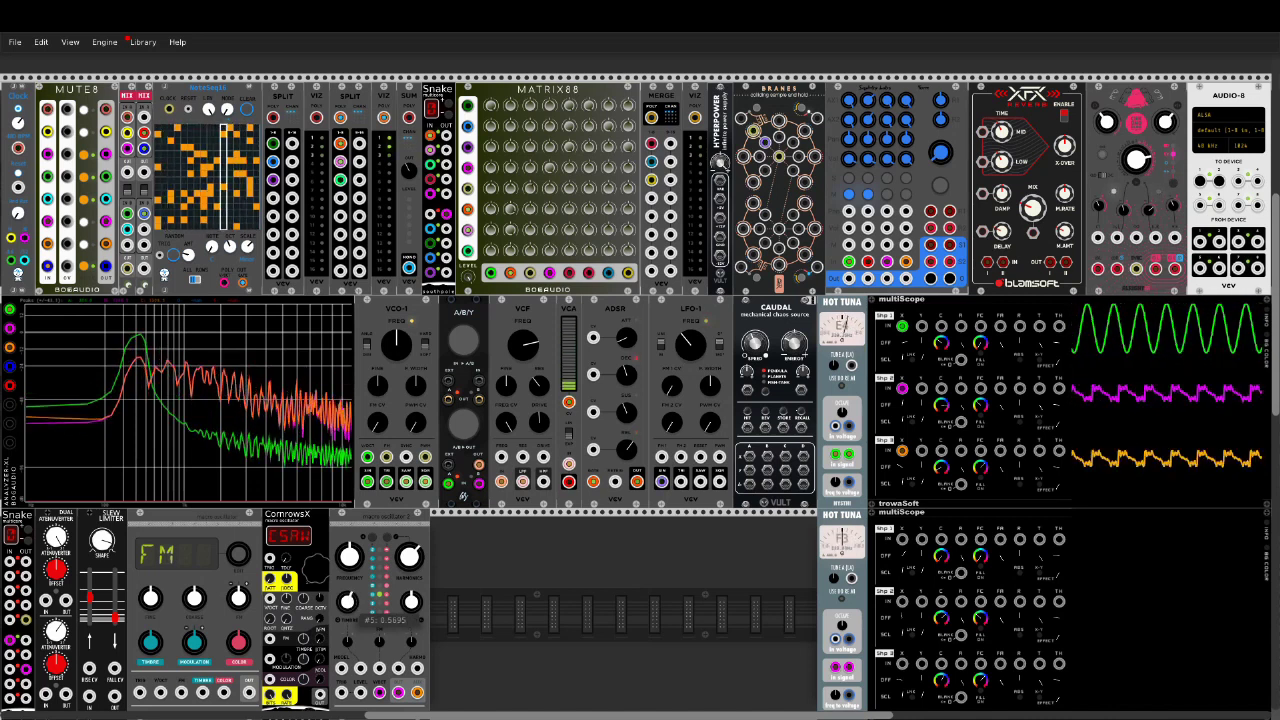
{"action": "mouse_move", "coordinate": [408, 607]}
{"action": "left_mouse_down"}
{"action": "mouse_move", "coordinate": [417, 590]}
{"action": "mouse_move", "coordinate": [417, 604]}
{"action": "left_mouse_up"}
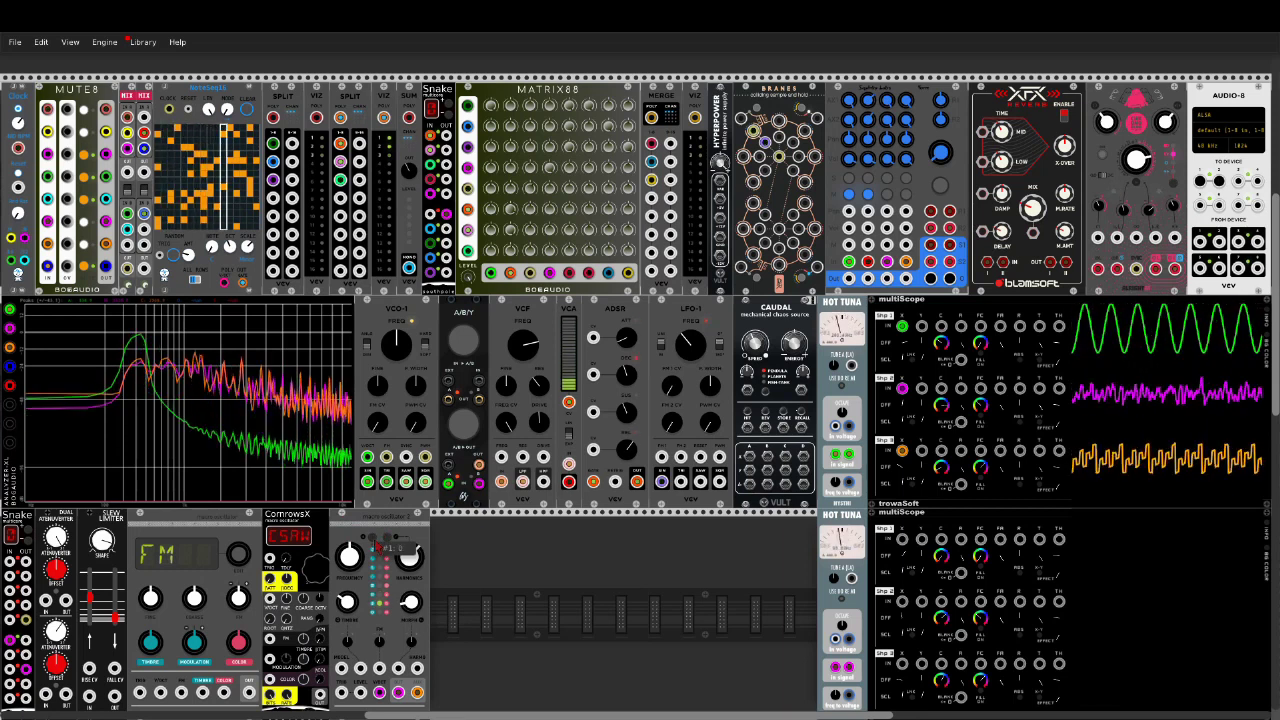
Step: Demonstrate Macro Oscillator 2's Chords model by varying its Timbre, Harmonics and Morph
{"action": "mouse_move", "coordinate": [345, 602]}
{"action": "mouse_move", "coordinate": [411, 603]}
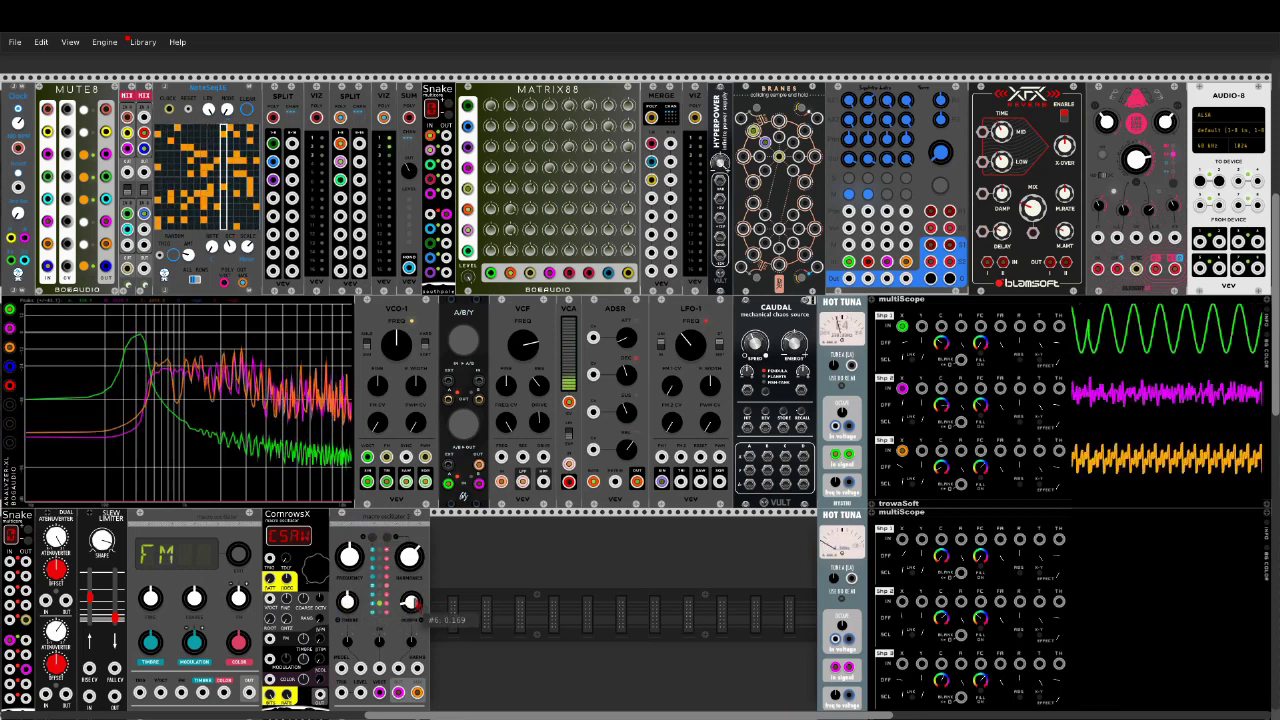
{"action": "mouse_move", "coordinate": [411, 558]}
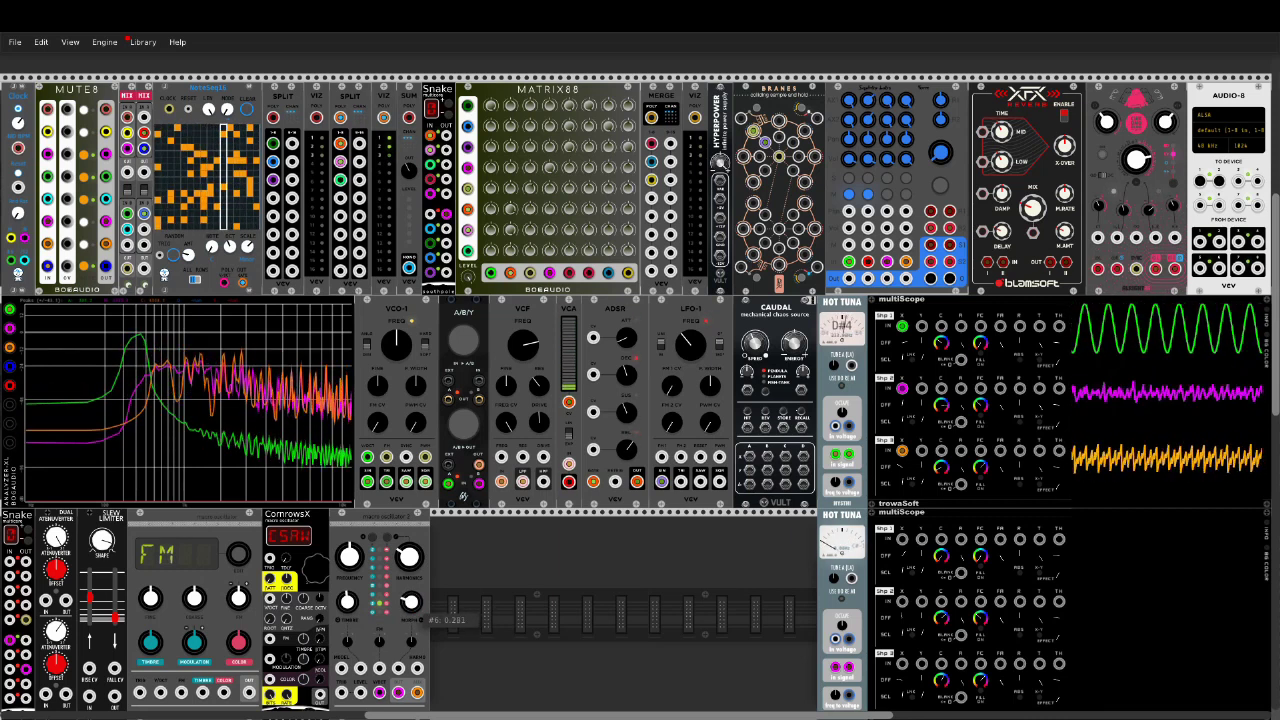
{"action": "left_click_drag", "start_coordinate": [410, 601], "coordinate": [410, 589]}
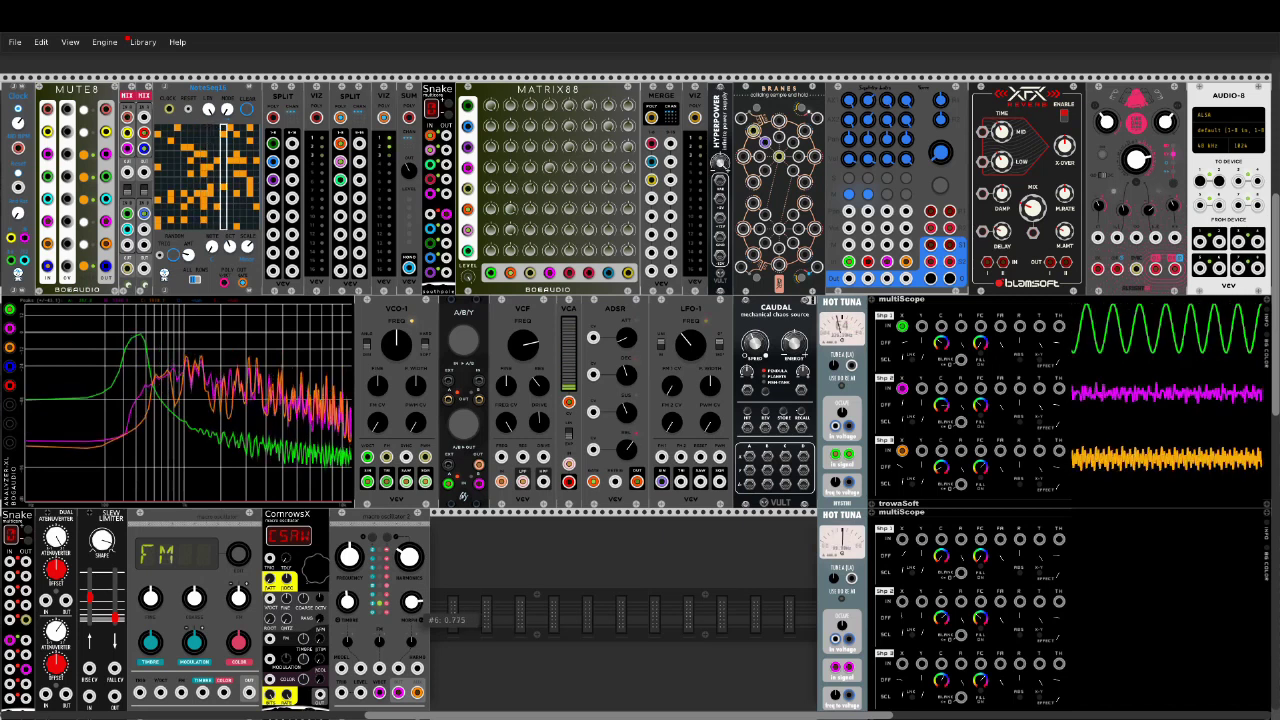
{"action": "left_click_drag", "start_coordinate": [410, 601], "coordinate": [410, 605]}
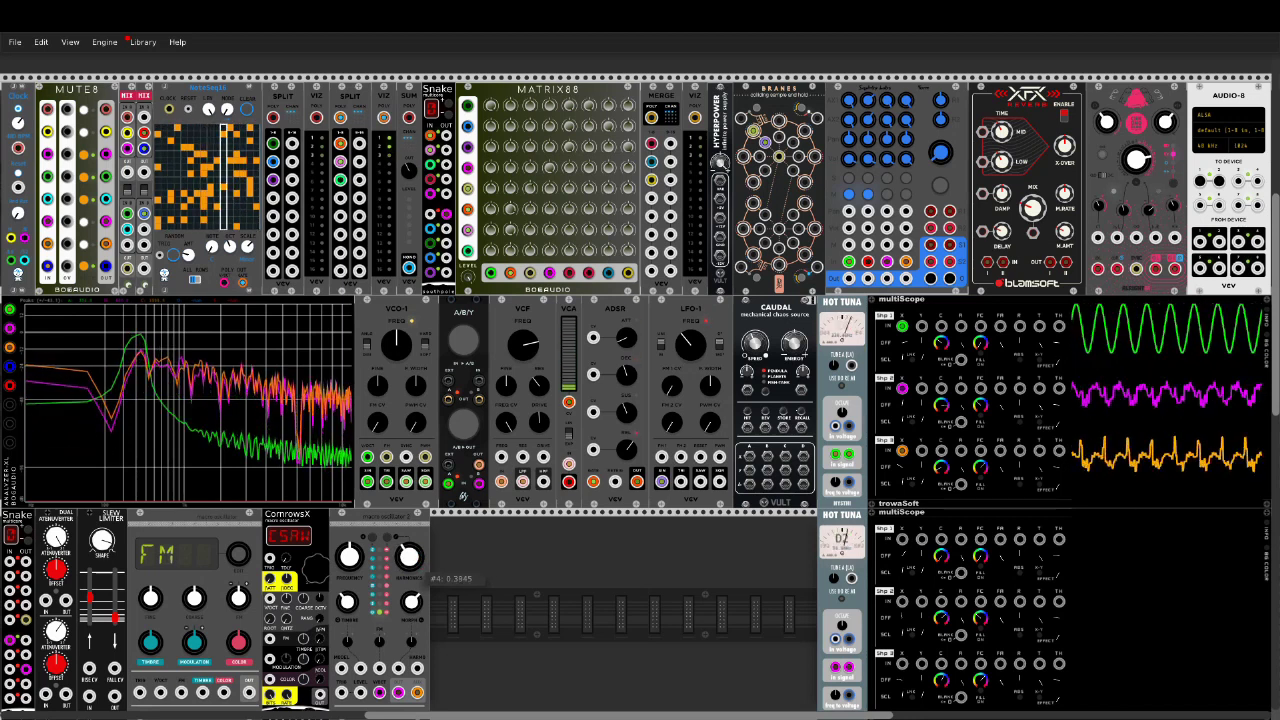
Step: Demonstrate Macro Oscillator 2's Vowel and speech synthesis model by varying its Harmonics, Timbre and Morph
{"action": "mouse_move", "coordinate": [409, 556]}
{"action": "left_mouse_down"}
{"action": "mouse_move", "coordinate": [409, 505]}
{"action": "mouse_move", "coordinate": [409, 565]}
{"action": "left_mouse_up"}
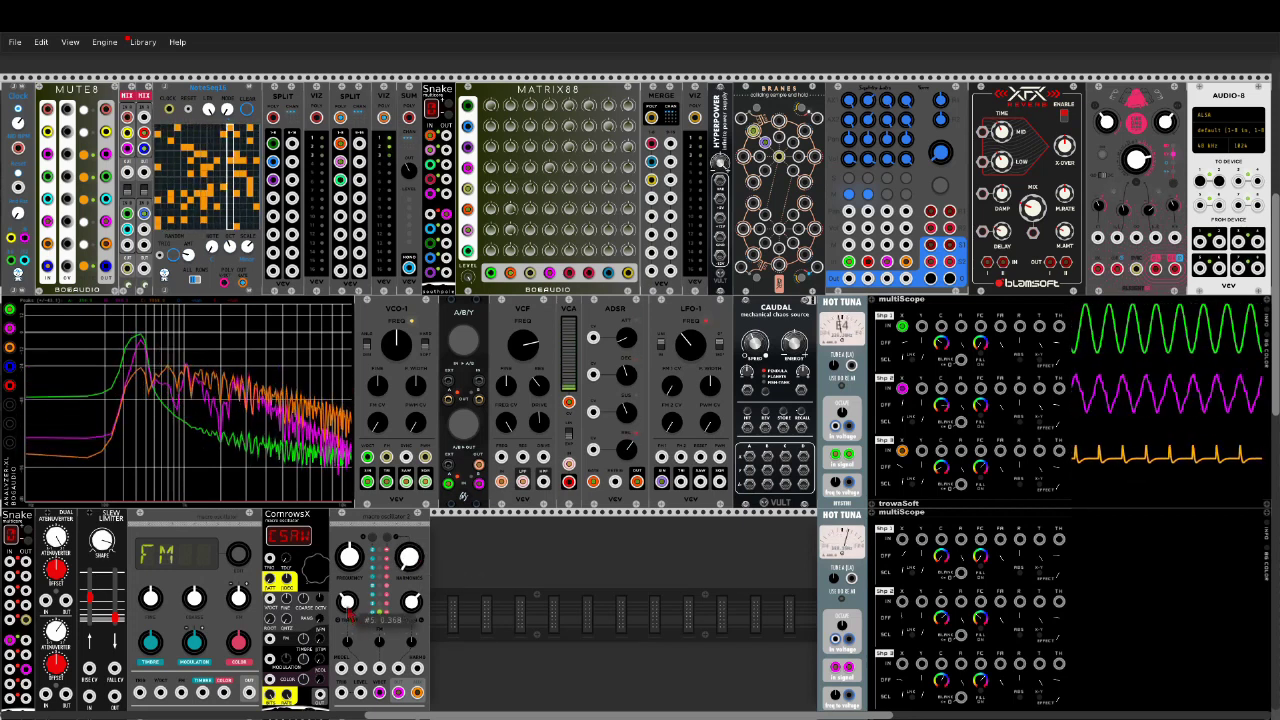
{"action": "left_click_drag", "start_coordinate": [348, 605], "coordinate": [348, 626]}
{"action": "left_click_drag", "start_coordinate": [349, 556], "coordinate": [410, 615]}
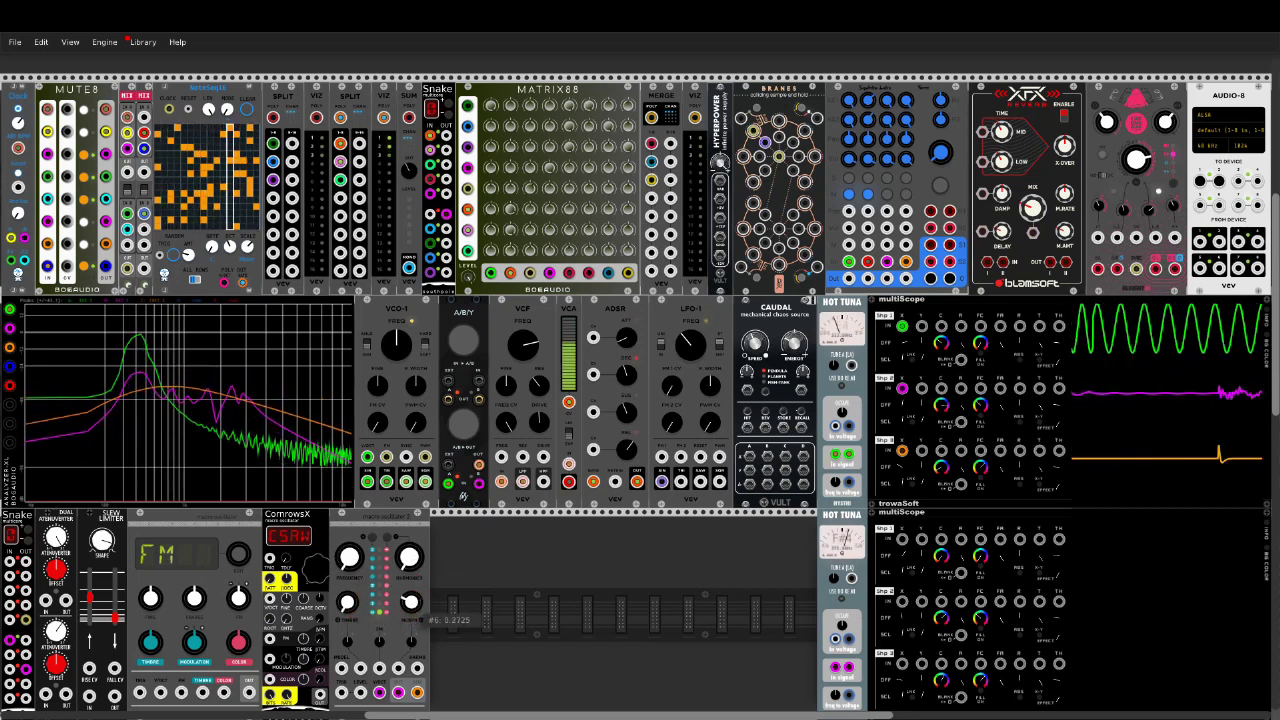
Step: Inspect the cable from the Snake module into Macro Oscillator 2, then adjust Morph and the mixer's master volume
{"action": "mouse_move", "coordinate": [942, 178]}
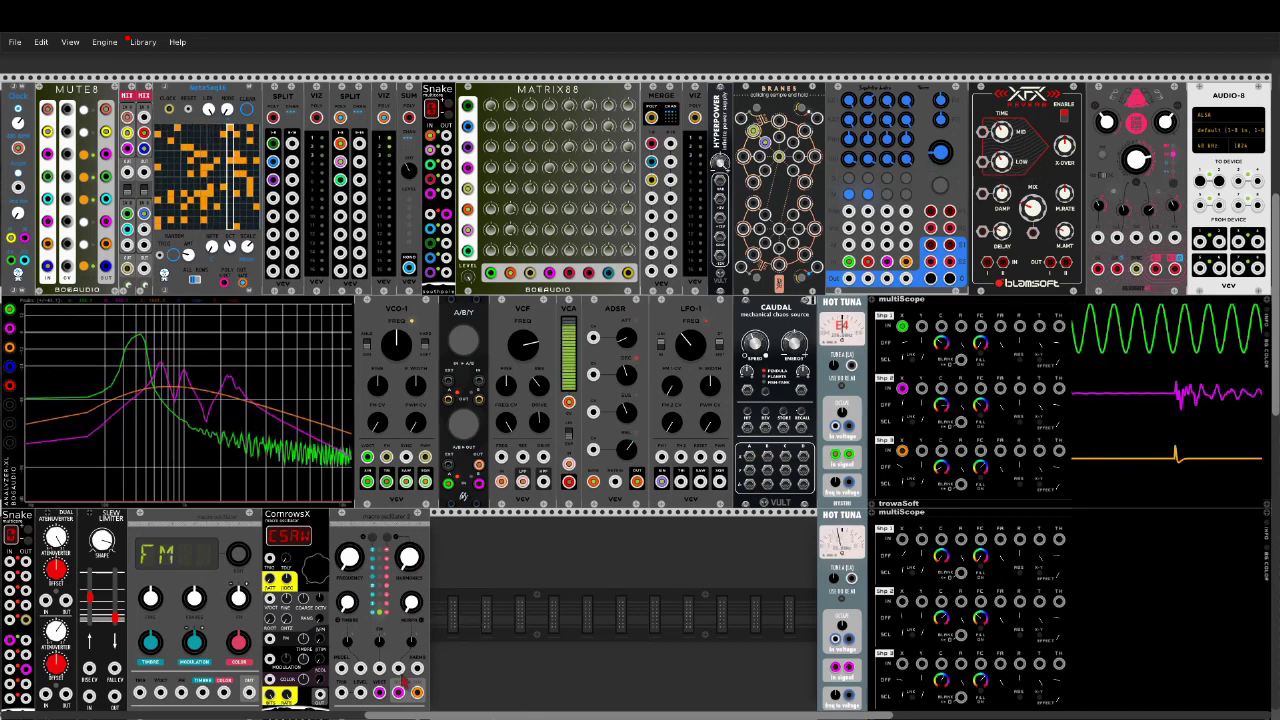
{"action": "scroll", "coordinate": [640, 400], "scroll_direction": "down", "scroll_amount": 2}
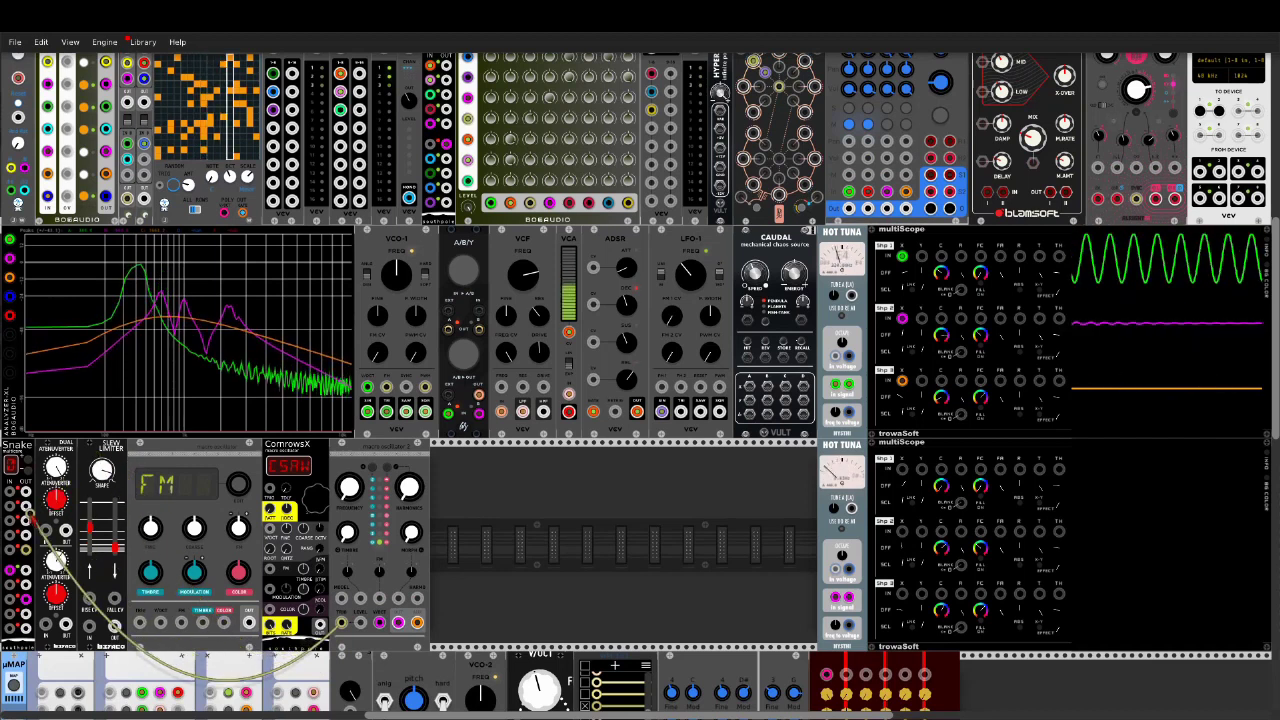
{"action": "scroll", "coordinate": [640, 400], "scroll_direction": "up", "scroll_amount": 4}
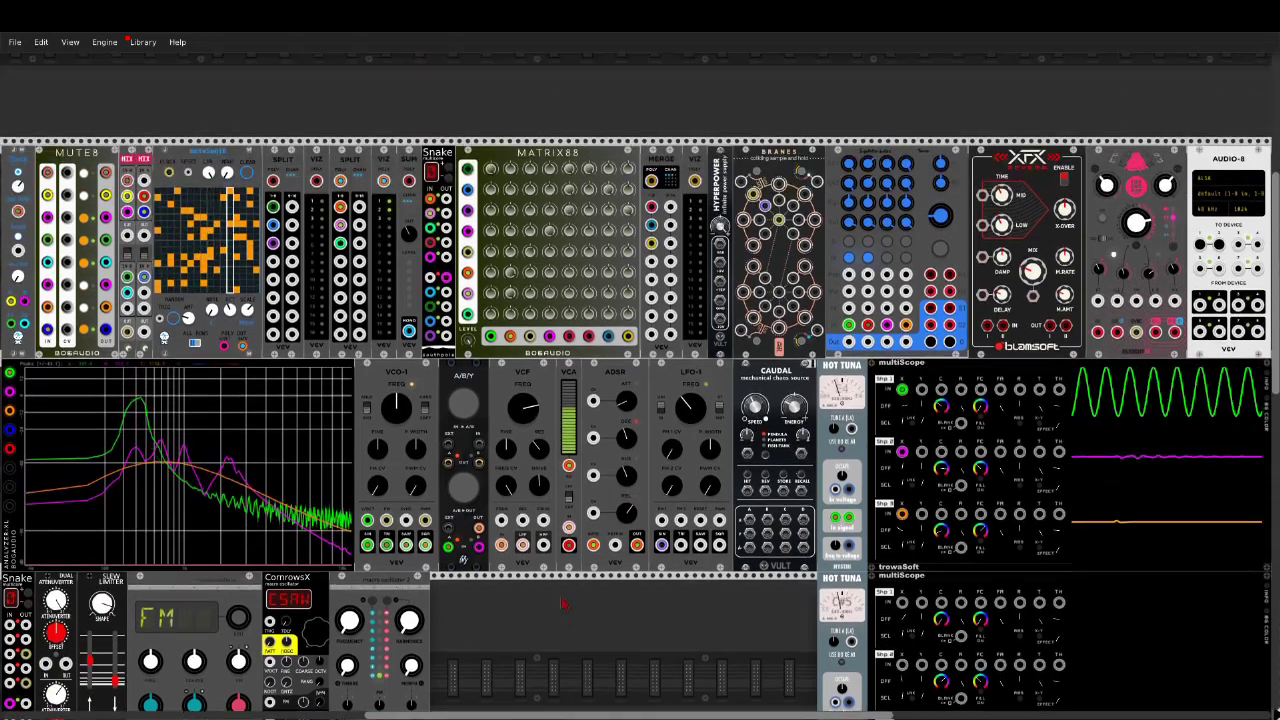
{"action": "scroll", "coordinate": [640, 400], "scroll_direction": "down", "scroll_amount": 1}
{"action": "scroll", "coordinate": [541, 537], "scroll_direction": "down", "scroll_amount": 1}
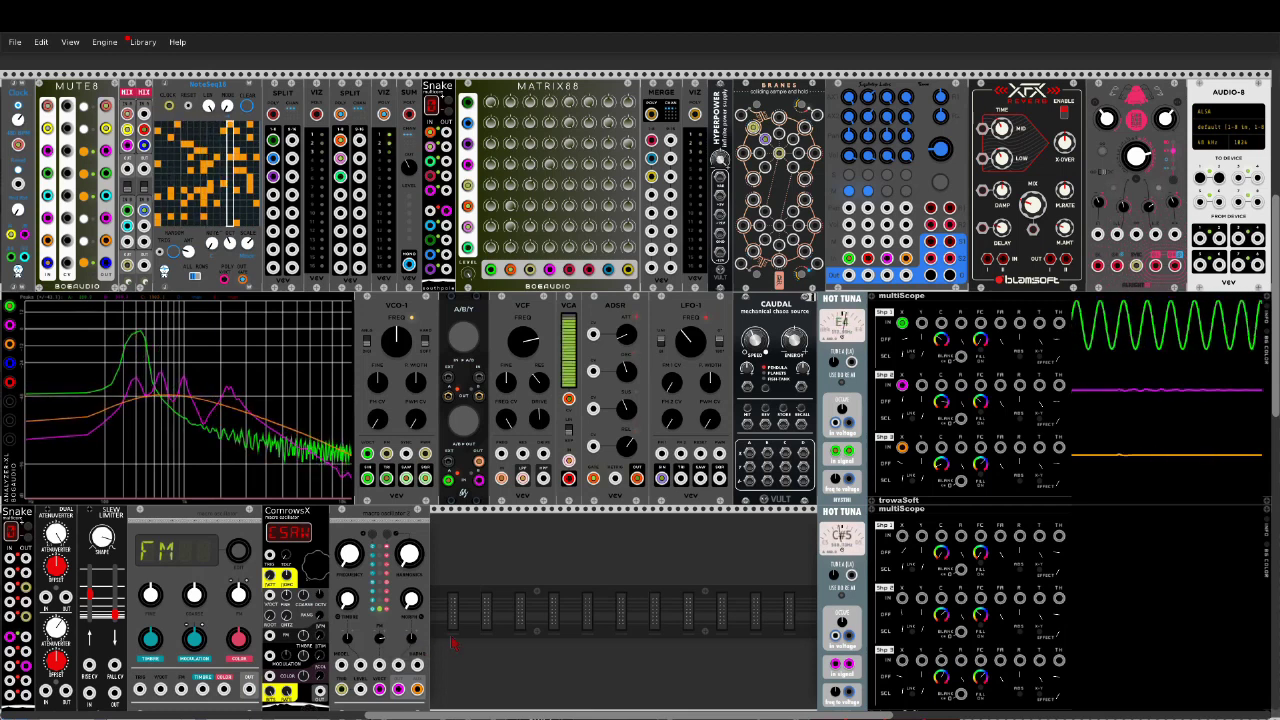
{"action": "left_click_drag", "start_coordinate": [412, 639], "coordinate": [418, 609]}
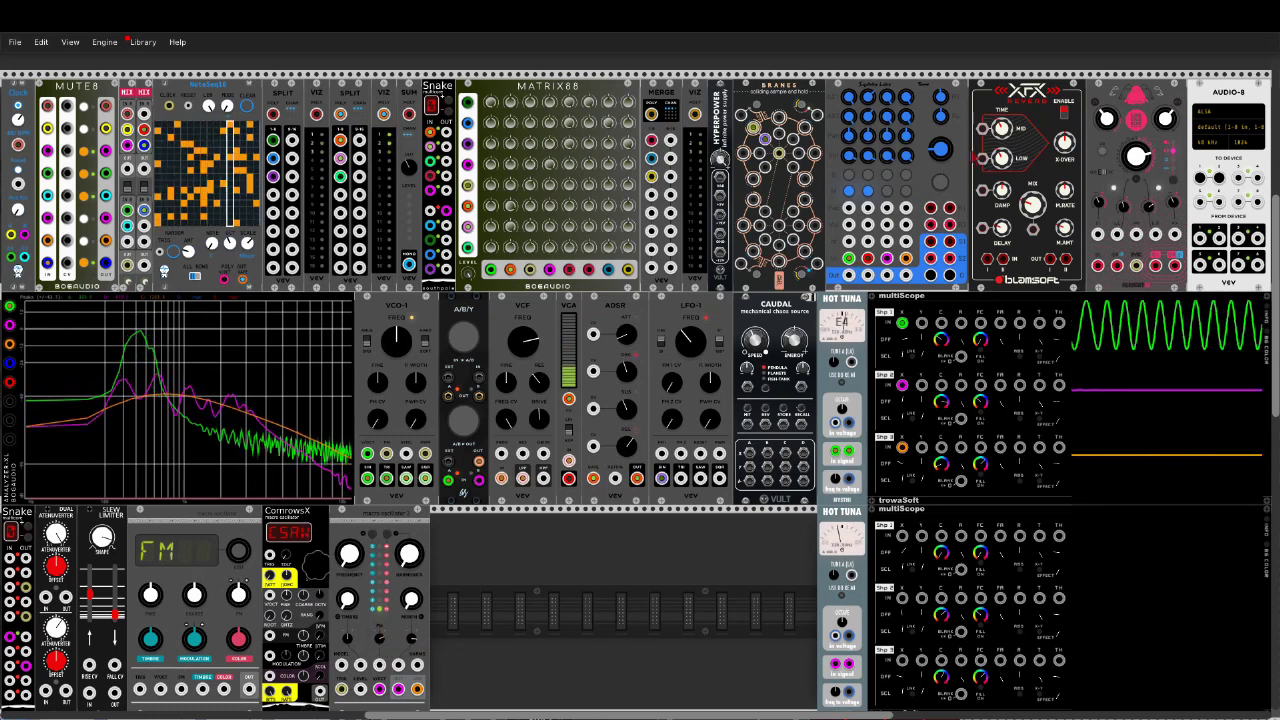
{"action": "mouse_move", "coordinate": [946, 151]}
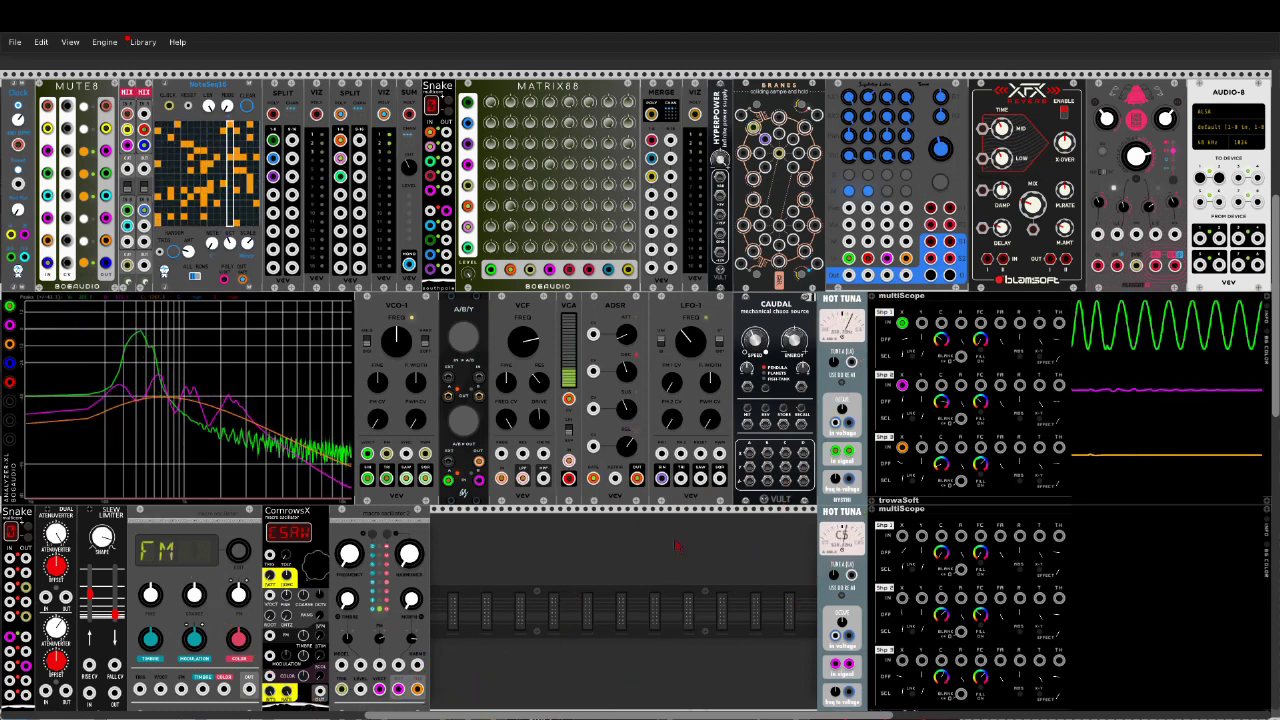
{"action": "left_click_drag", "start_coordinate": [939, 148], "coordinate": [939, 216]}
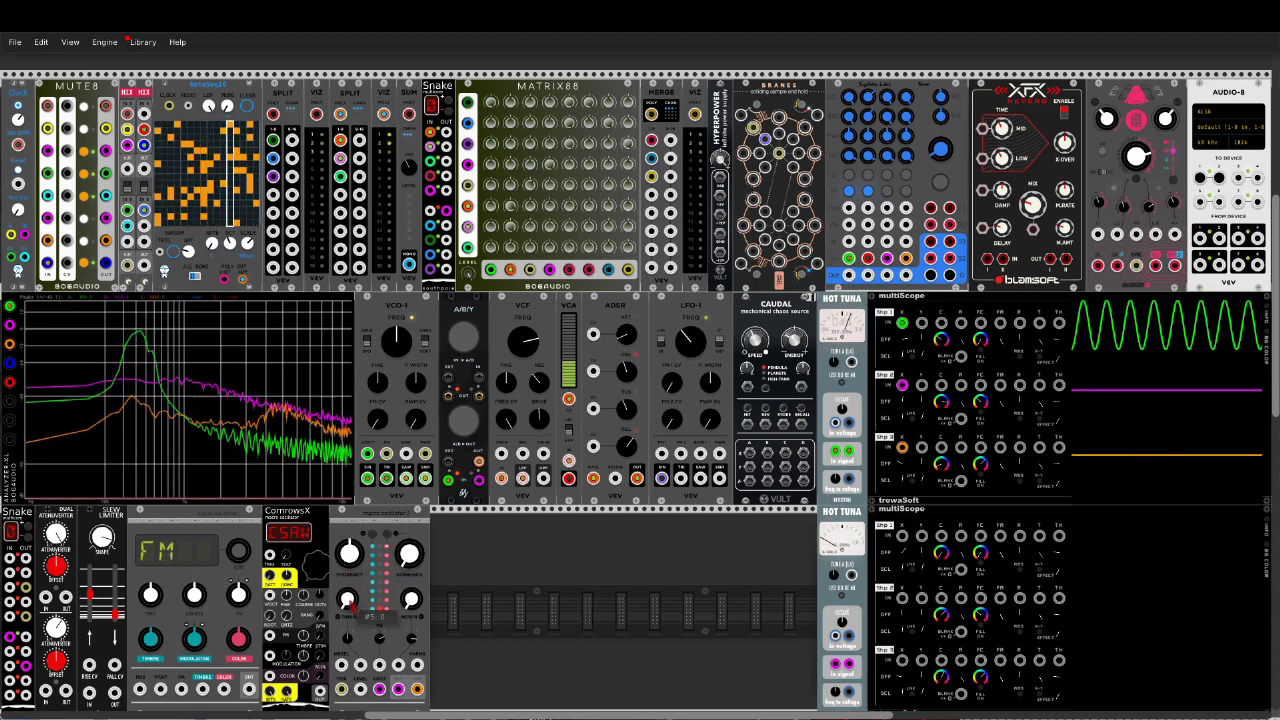
Step: Explore Macro Oscillator 2's Granular cloud model by varying its Harmonics and Morph
{"action": "mouse_move", "coordinate": [409, 606]}
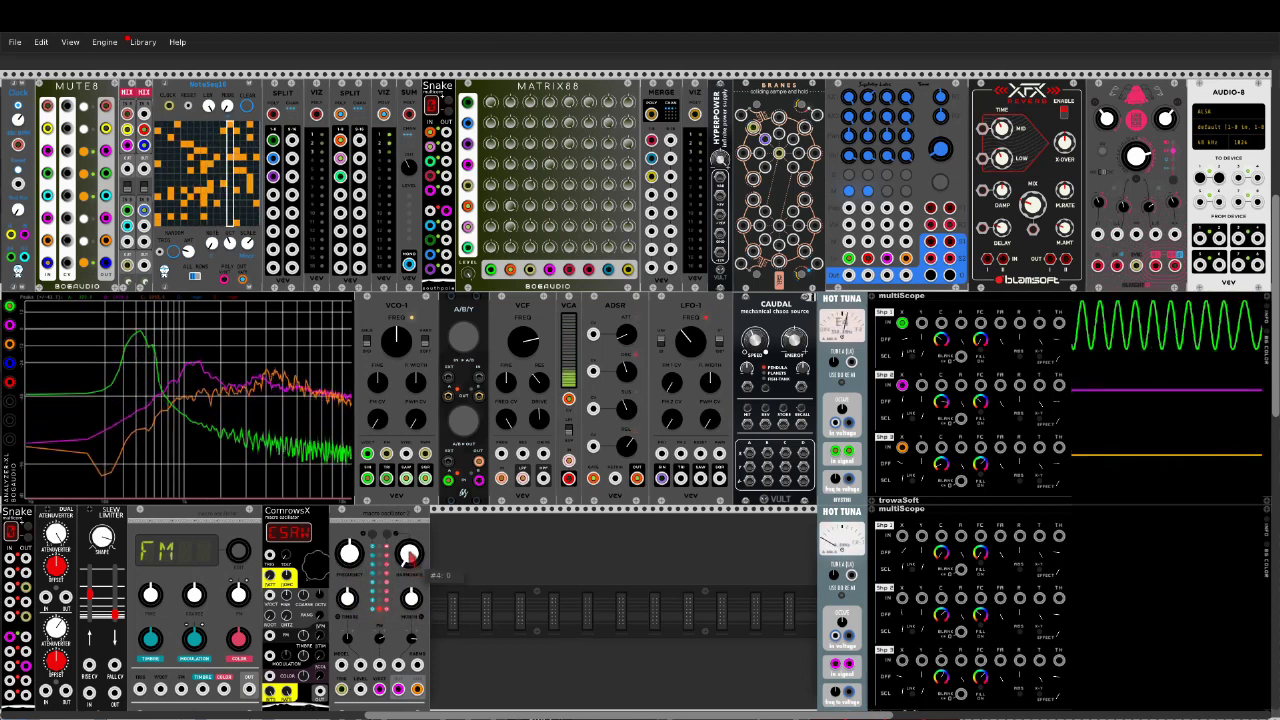
{"action": "mouse_move", "coordinate": [390, 538]}
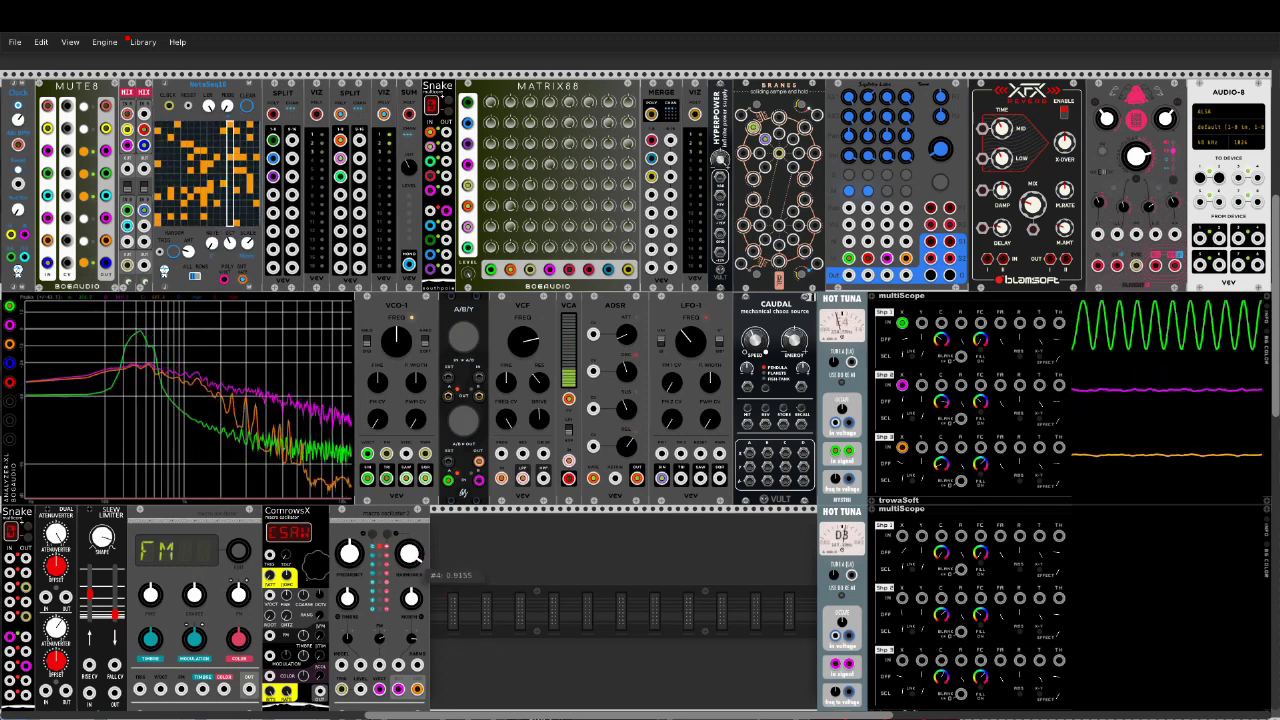
{"action": "left_click_drag", "start_coordinate": [410, 553], "coordinate": [410, 568]}
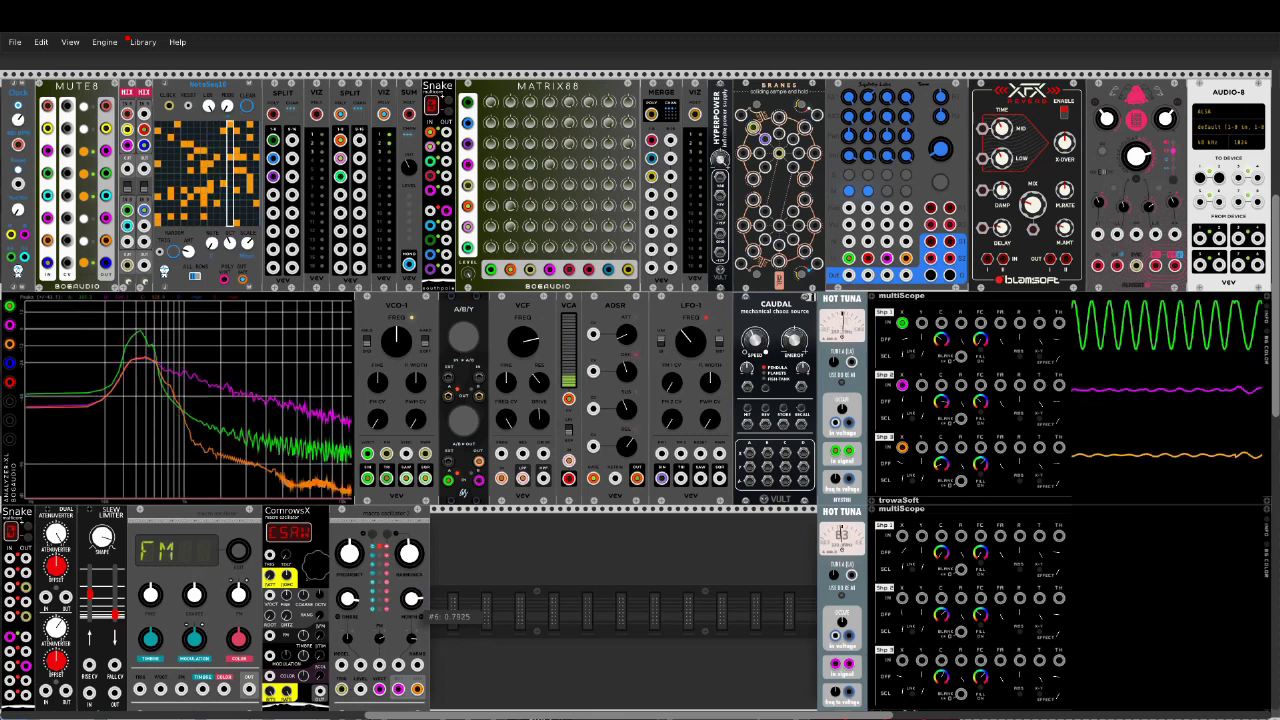
{"action": "left_click_drag", "start_coordinate": [411, 598], "coordinate": [411, 620]}
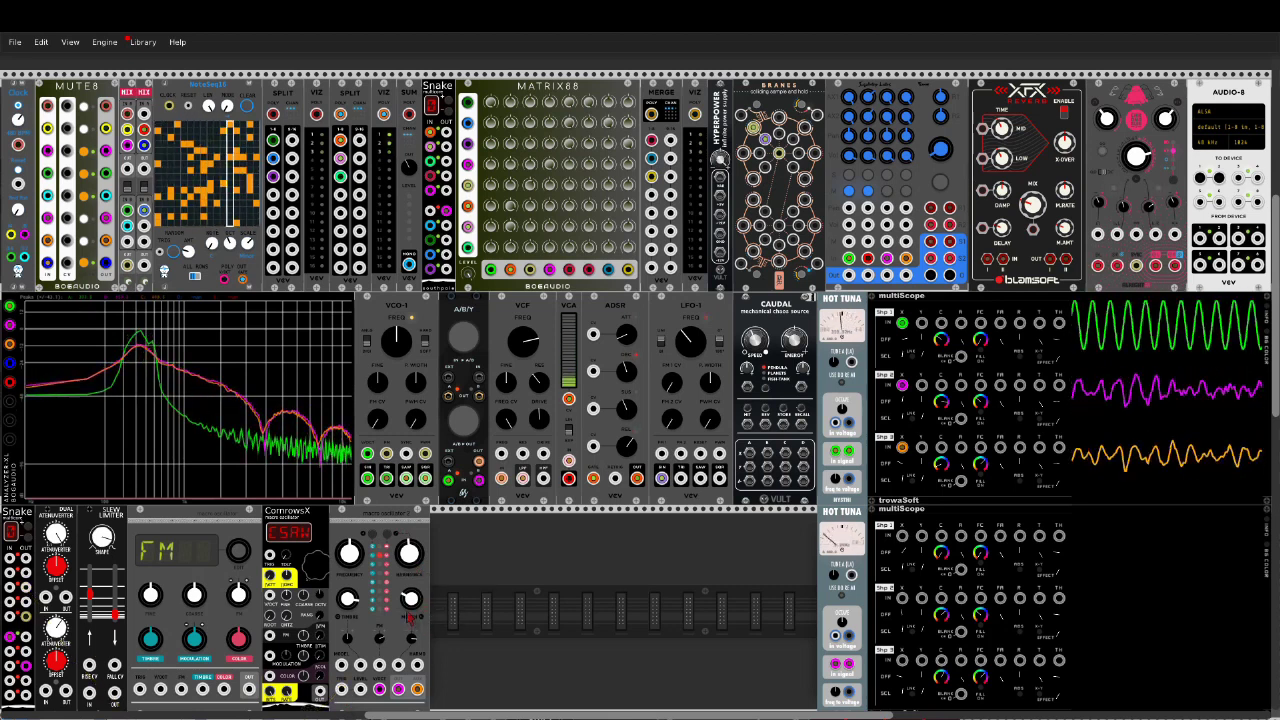
Step: Explore Macro Oscillator 2's Filtered noise model by sweeping its Harmonics, Timbre and Morph
{"action": "left_click_drag", "start_coordinate": [408, 553], "coordinate": [408, 553]}
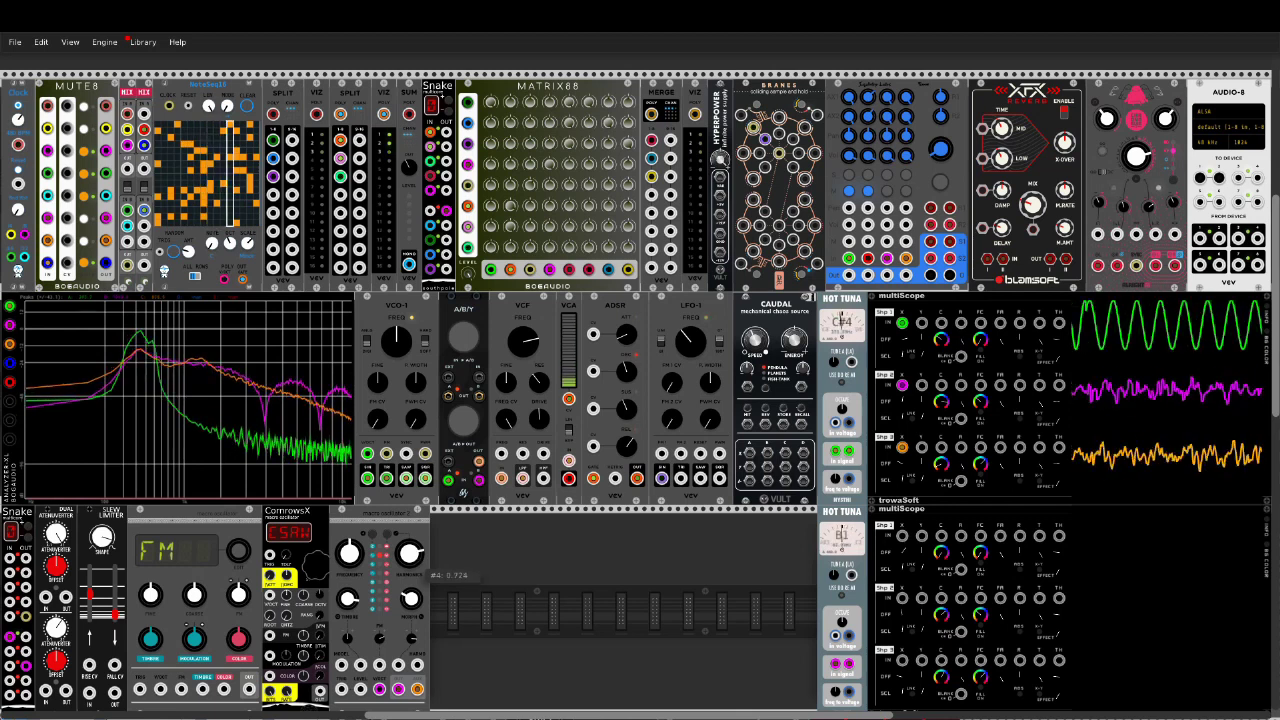
{"action": "left_click_drag", "start_coordinate": [408, 553], "coordinate": [408, 680]}
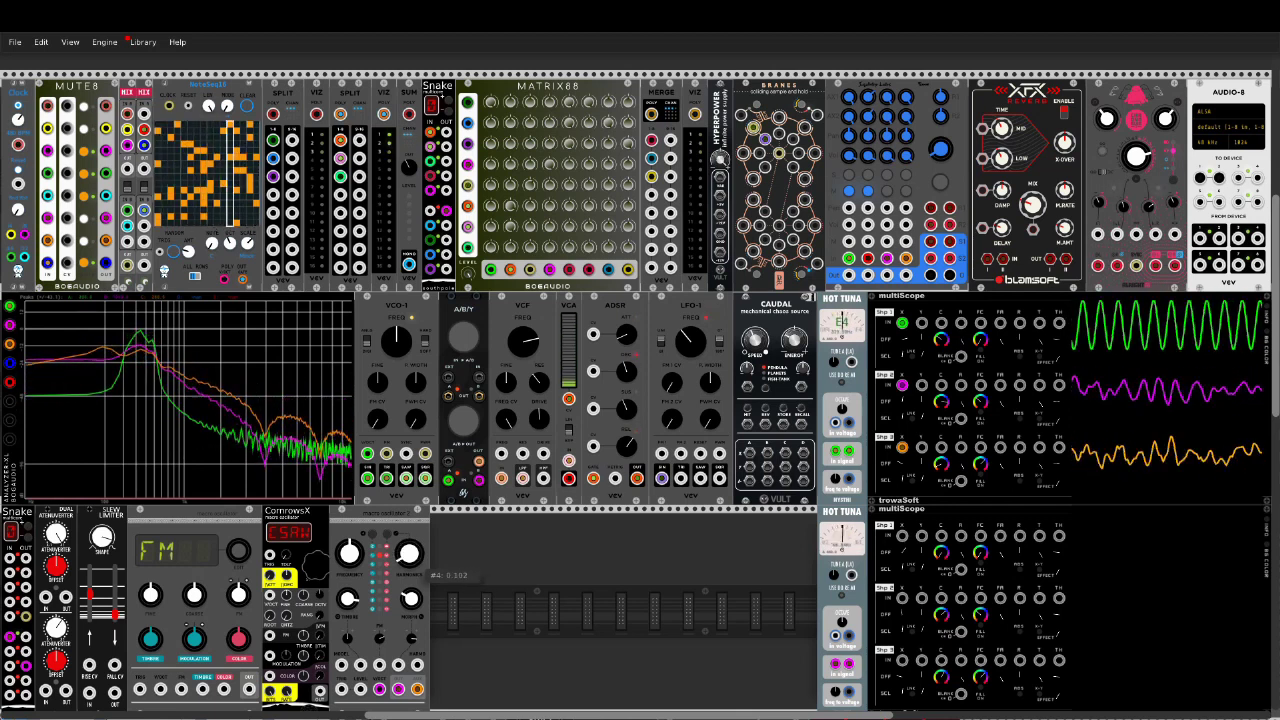
{"action": "left_click_drag", "start_coordinate": [409, 553], "coordinate": [409, 553]}
{"action": "left_click_drag", "start_coordinate": [348, 598], "coordinate": [348, 572]}
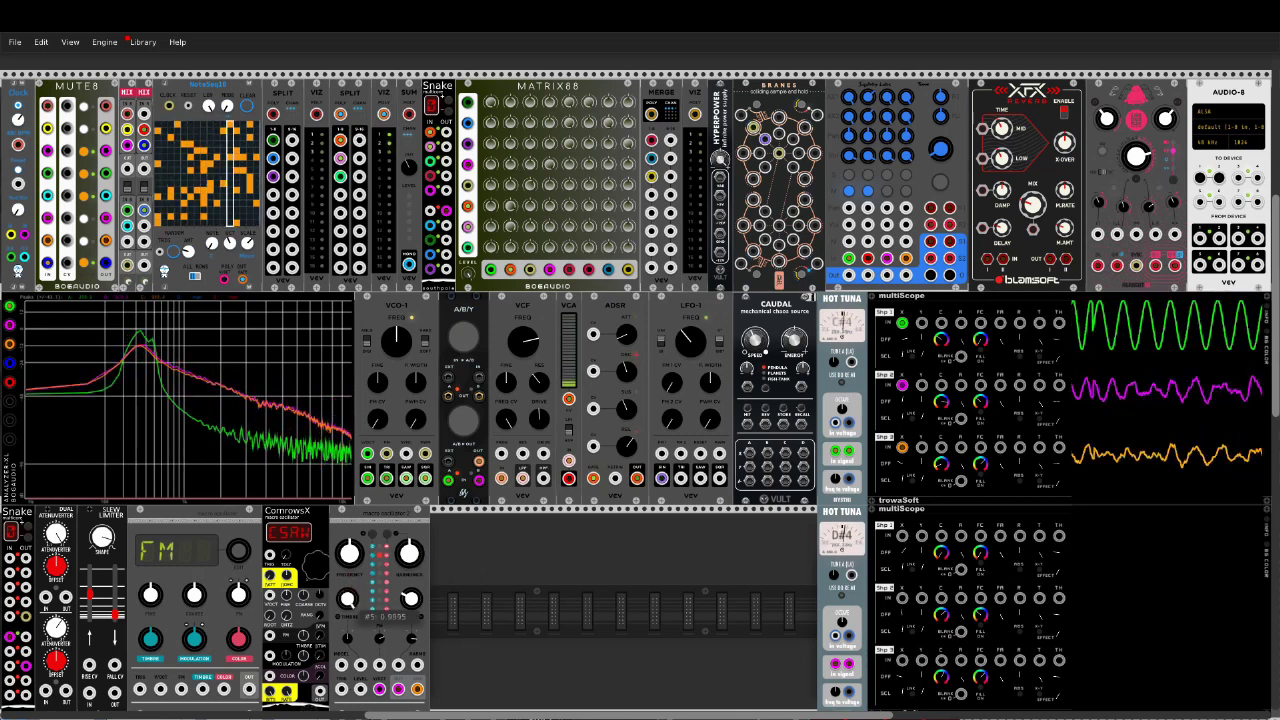
{"action": "left_click_drag", "start_coordinate": [347, 630], "coordinate": [347, 610]}
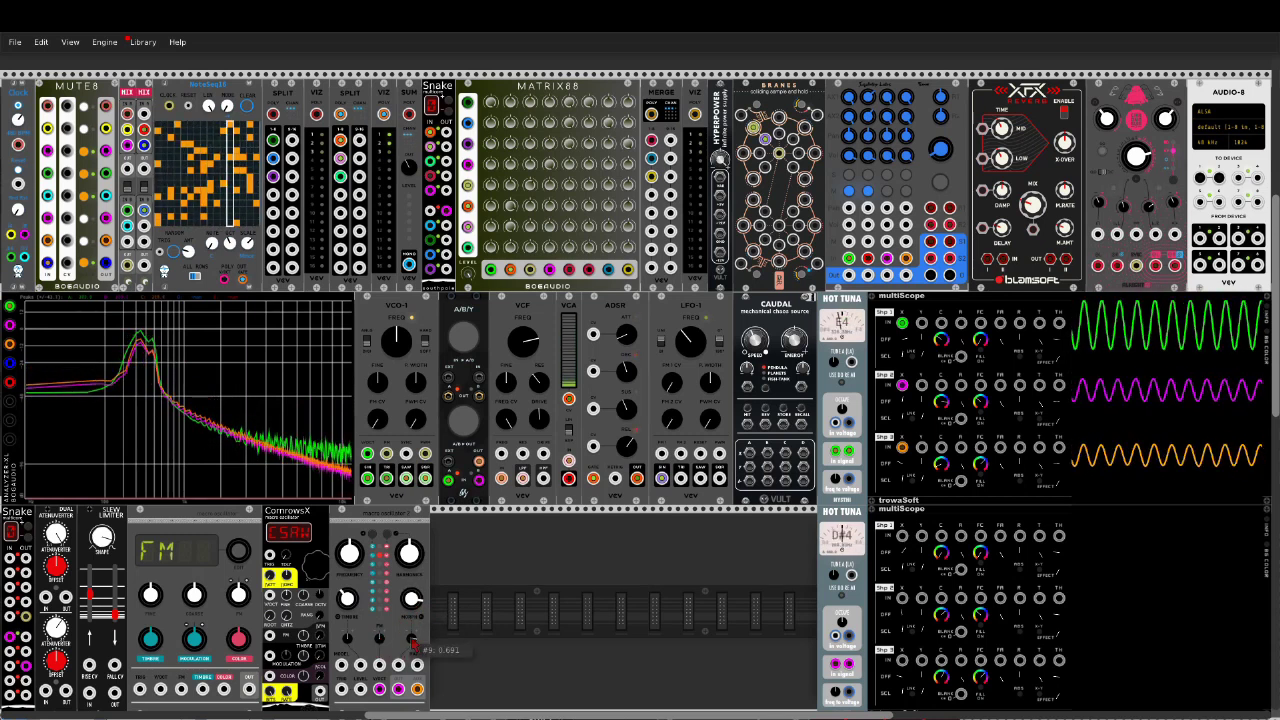
{"action": "mouse_move", "coordinate": [412, 600]}
{"action": "left_mouse_down"}
{"action": "mouse_move", "coordinate": [412, 570]}
{"action": "mouse_move", "coordinate": [412, 584]}
{"action": "left_mouse_up"}
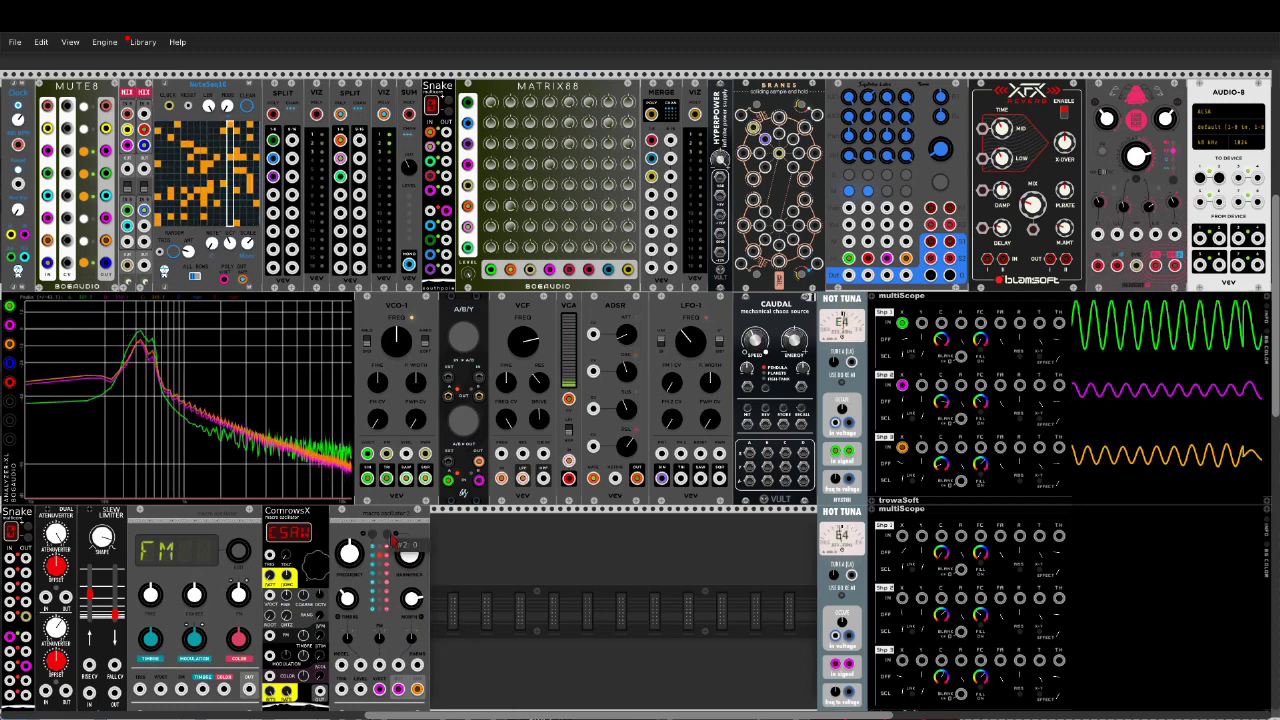
{"action": "left_click_drag", "start_coordinate": [411, 596], "coordinate": [411, 600]}
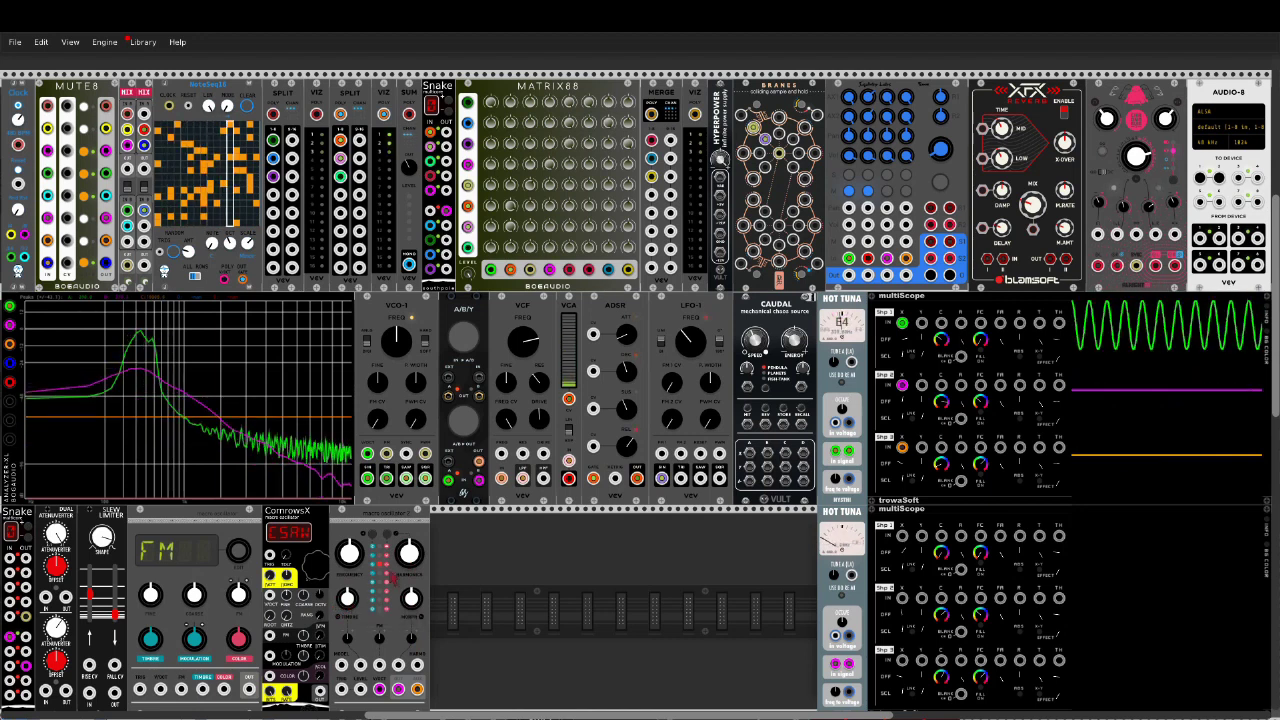
Step: Demonstrate Macro Oscillator 2's Particle noise model by varying its Harmonics, Timbre and Morph
{"action": "left_click_drag", "start_coordinate": [410, 556], "coordinate": [410, 500]}
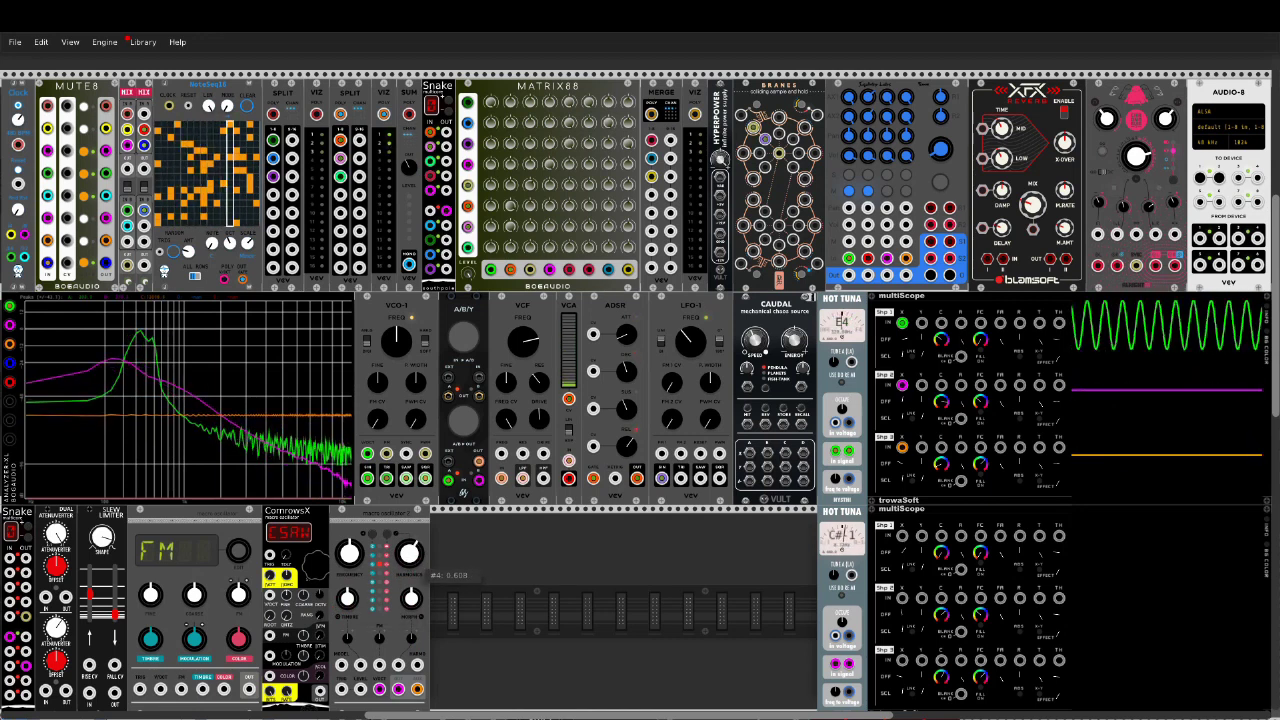
{"action": "mouse_move", "coordinate": [410, 556]}
{"action": "left_mouse_down"}
{"action": "mouse_move", "coordinate": [410, 534]}
{"action": "mouse_move", "coordinate": [410, 551]}
{"action": "left_mouse_up"}
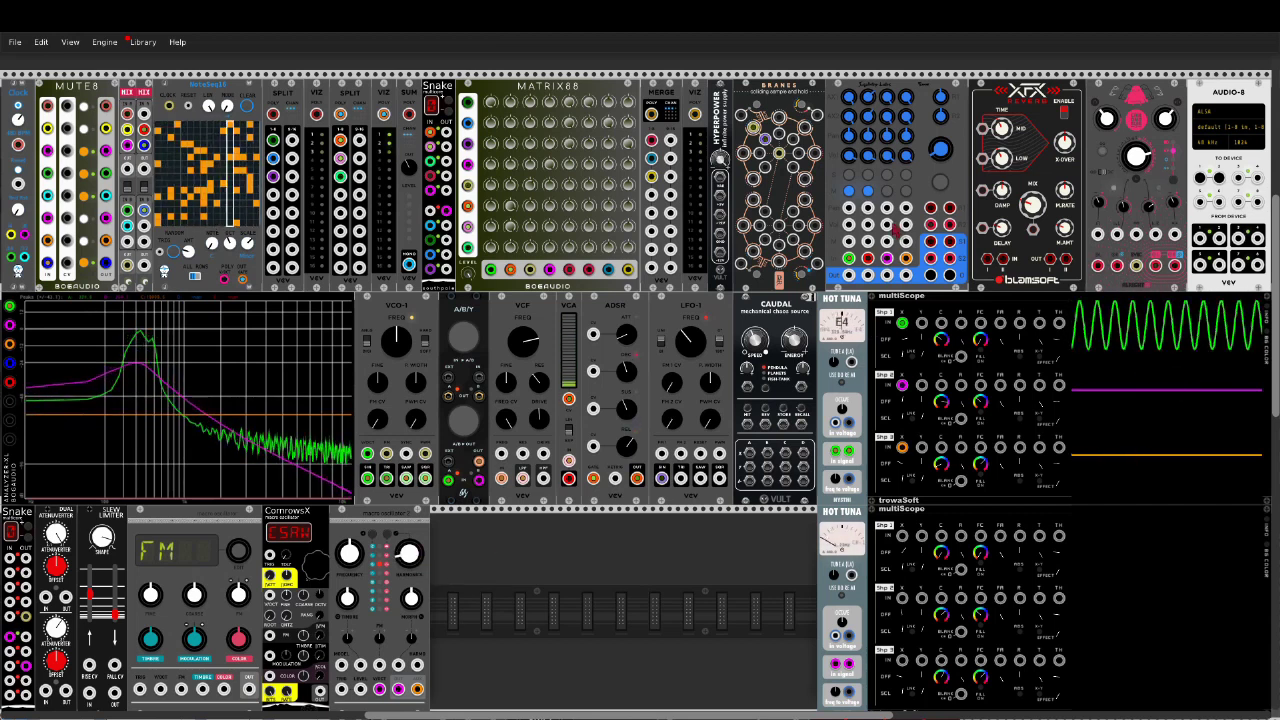
{"action": "mouse_move", "coordinate": [946, 152]}
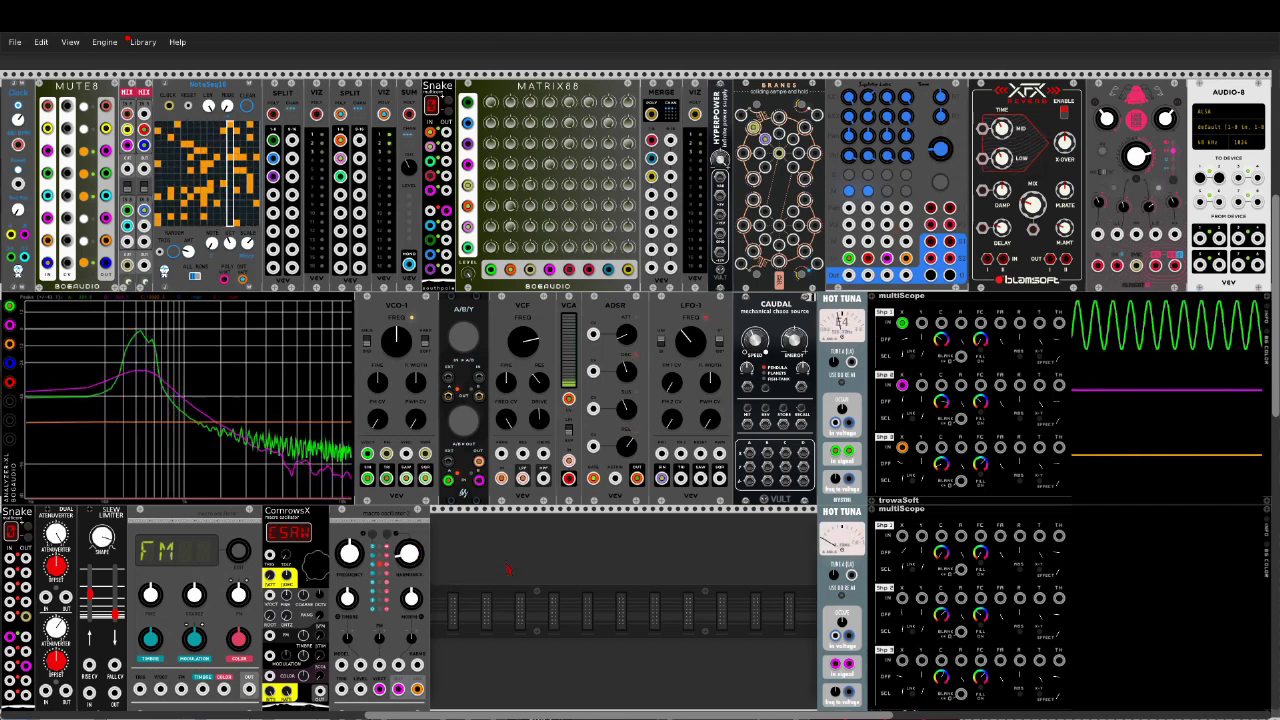
{"action": "left_click_drag", "start_coordinate": [341, 604], "coordinate": [349, 630]}
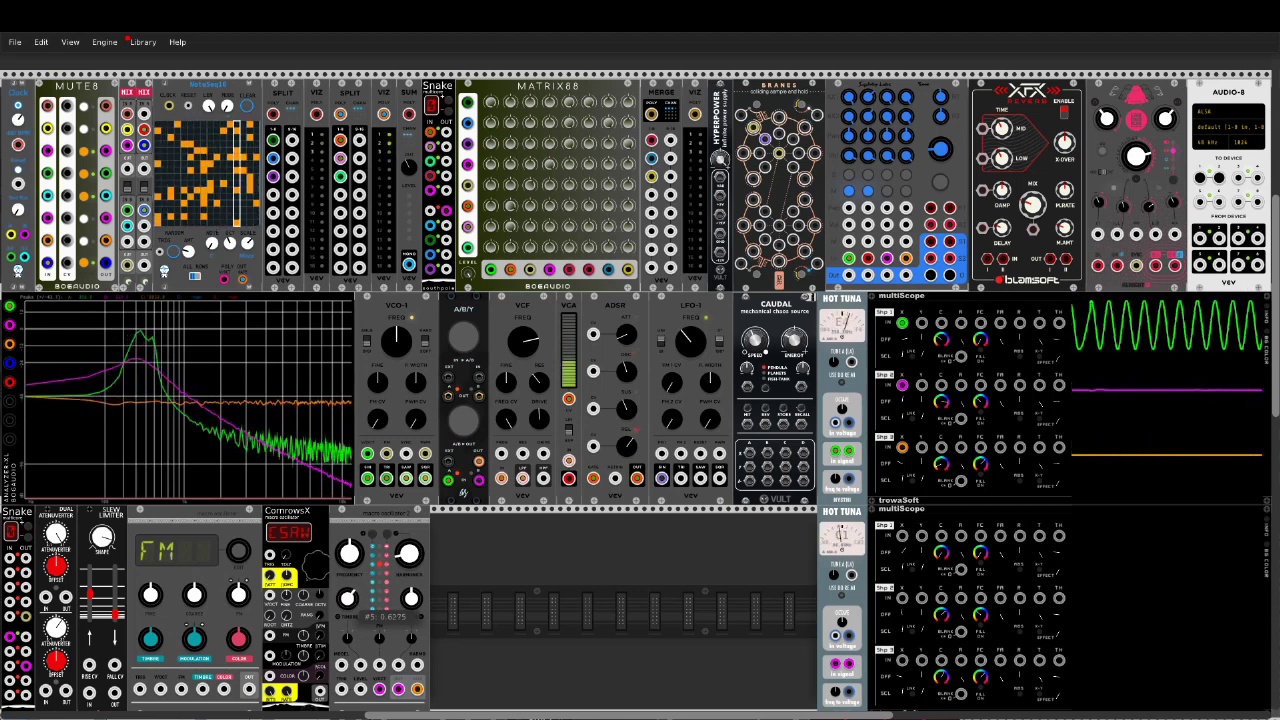
{"action": "mouse_move", "coordinate": [412, 600]}
{"action": "left_mouse_down"}
{"action": "mouse_move", "coordinate": [412, 650]}
{"action": "mouse_move", "coordinate": [410, 597]}
{"action": "left_mouse_up"}
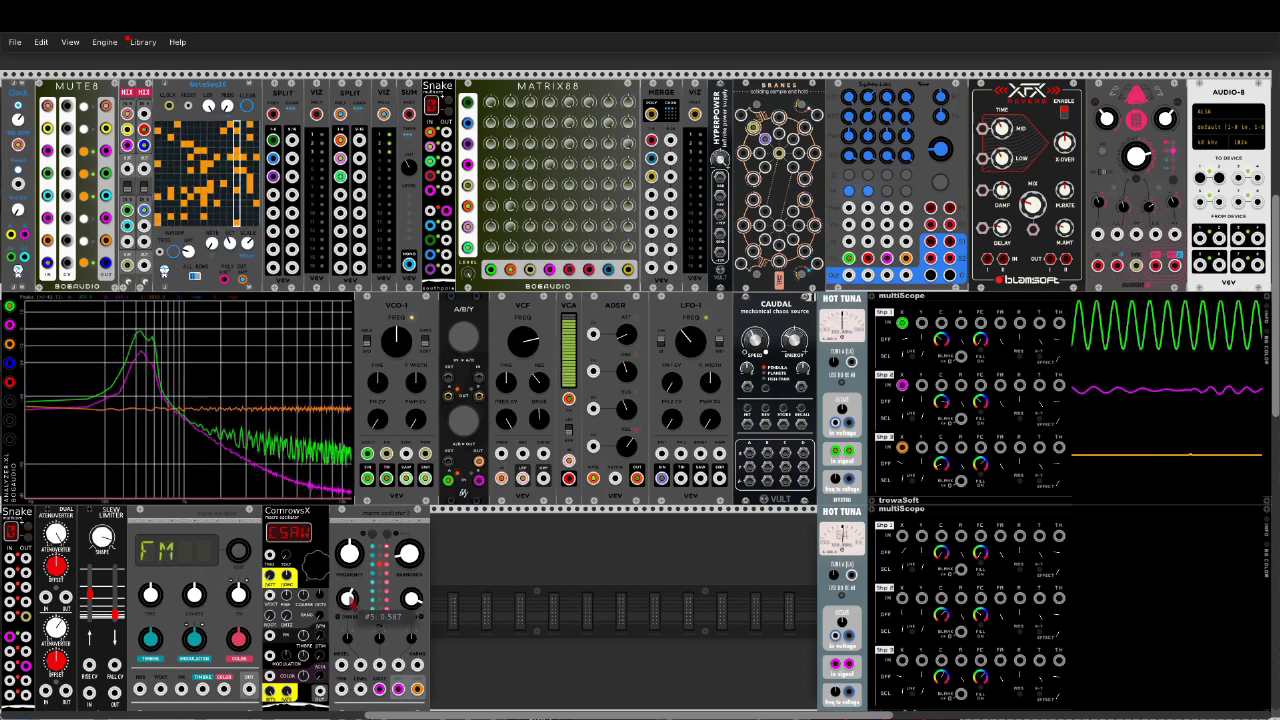
{"action": "left_click_drag", "start_coordinate": [352, 601], "coordinate": [352, 598]}
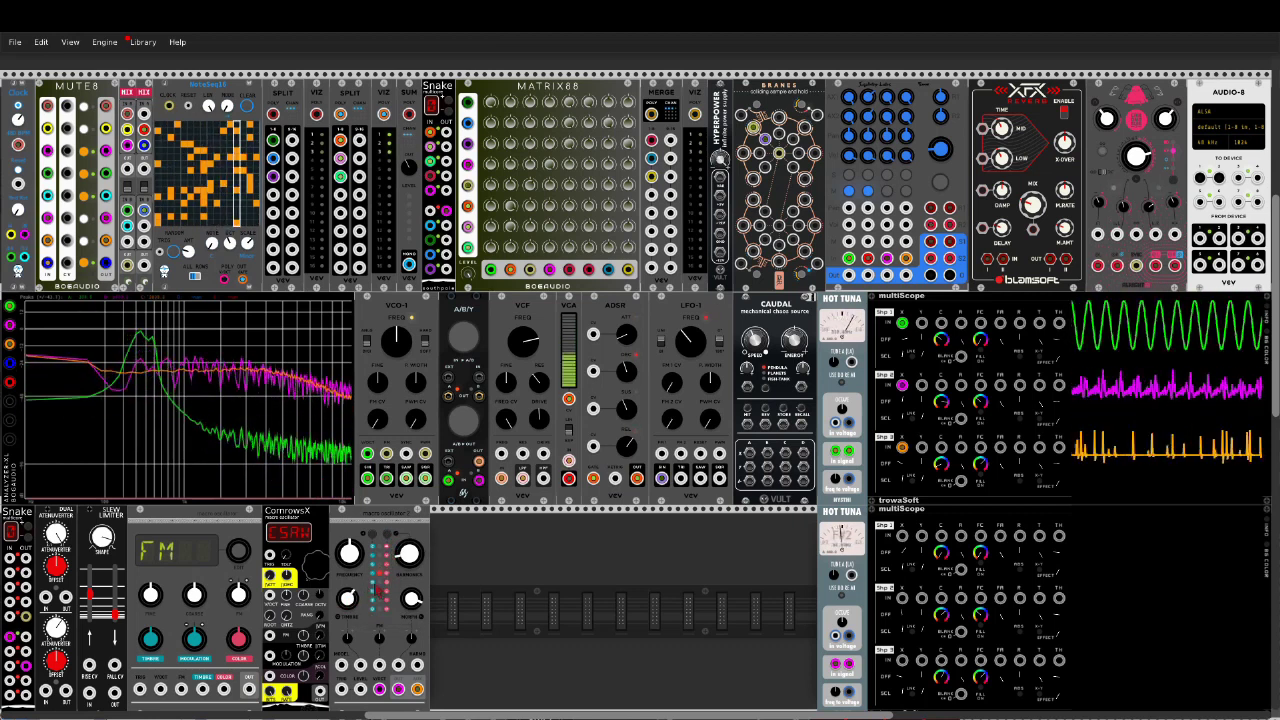
{"action": "left_click_drag", "start_coordinate": [351, 599], "coordinate": [416, 590]}
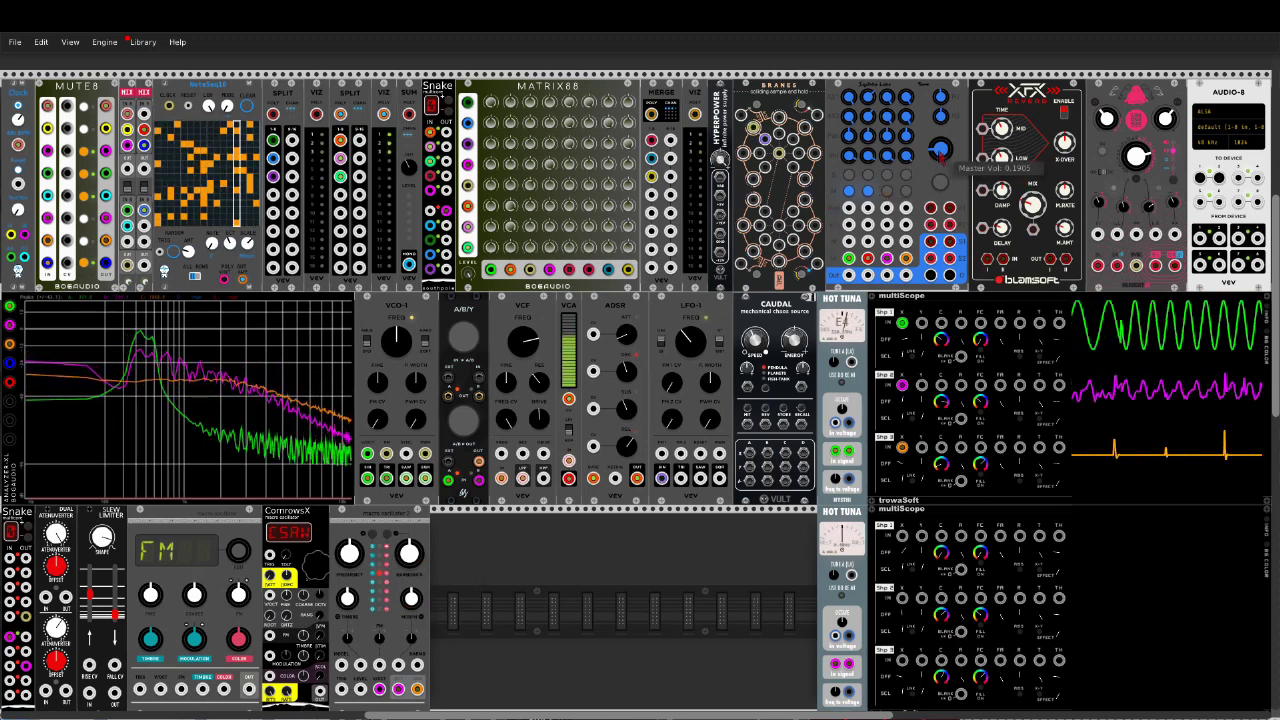
Step: Fine-tune the mixer's master volume and Macro Oscillator 2's Harmonics, then test the Snake cable in the oscillator's trigger input
{"action": "left_click_drag", "start_coordinate": [940, 147], "coordinate": [940, 145]}
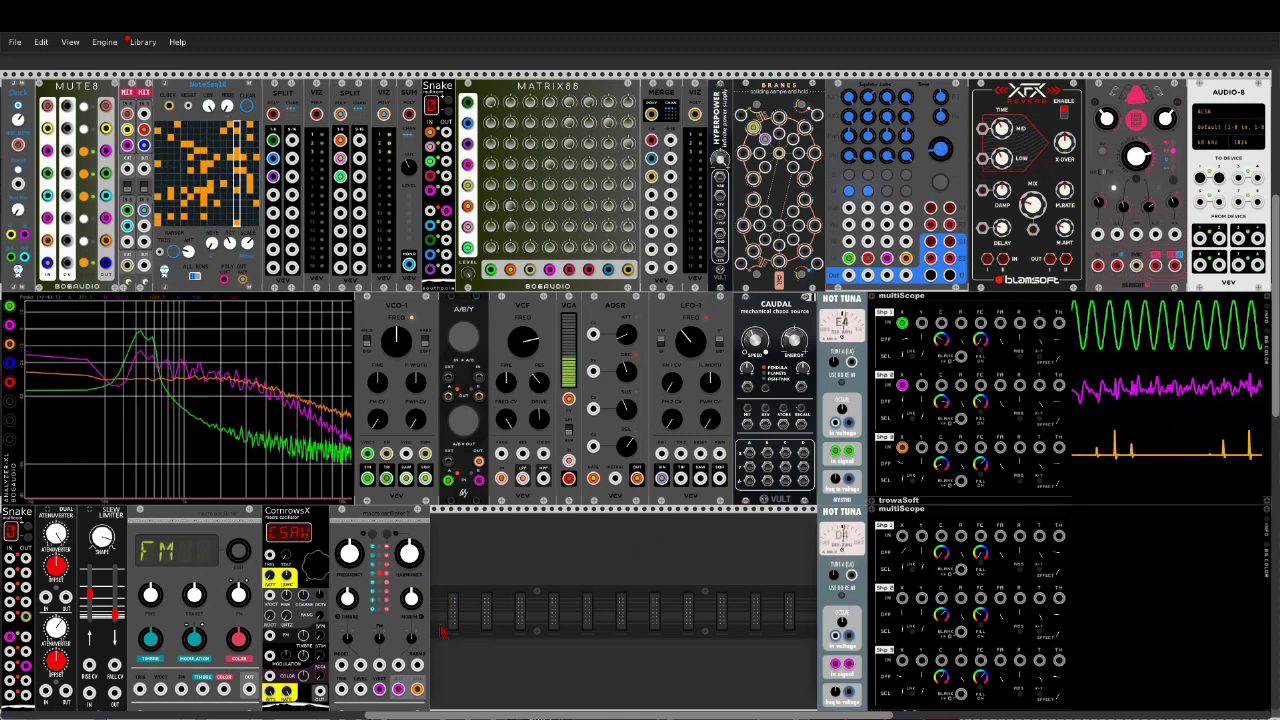
{"action": "mouse_move", "coordinate": [422, 563]}
{"action": "left_click_drag", "start_coordinate": [422, 563], "coordinate": [422, 559]}
{"action": "scroll", "coordinate": [640, 400], "scroll_direction": "down", "scroll_amount": 3}
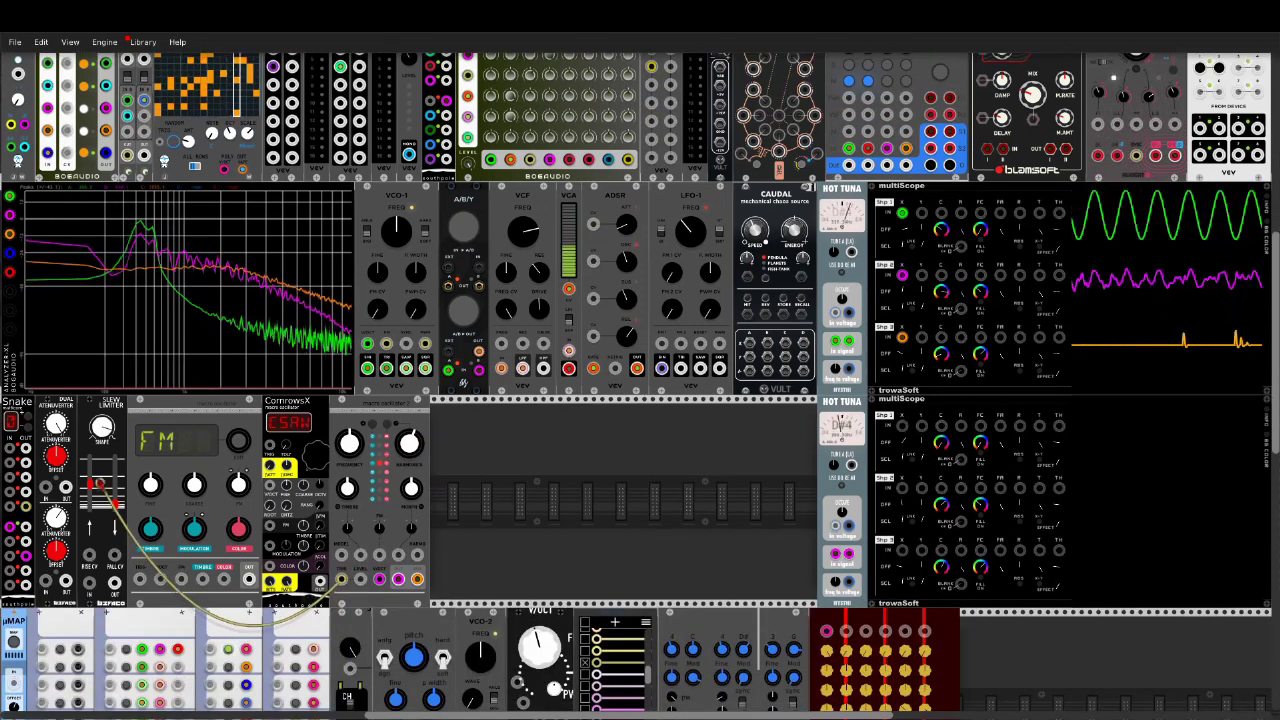
{"action": "scroll", "coordinate": [640, 400], "scroll_direction": "up", "scroll_amount": 2}
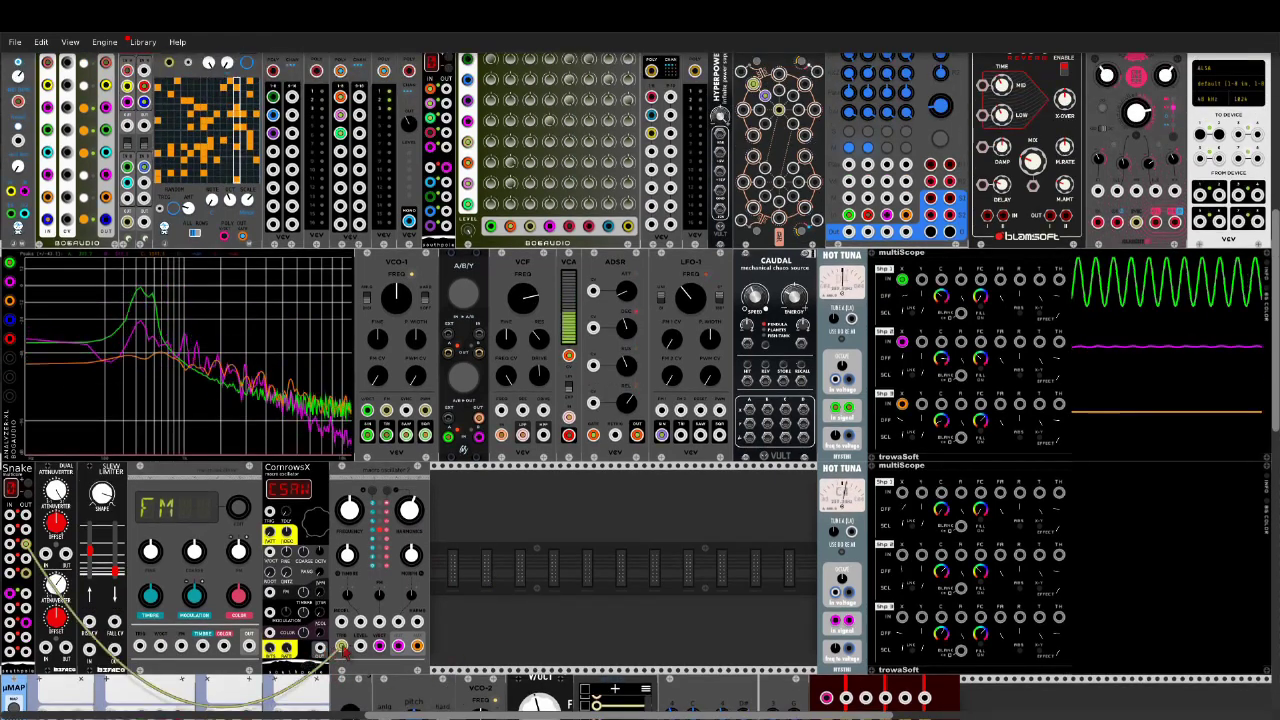
{"action": "scroll", "coordinate": [440, 588], "scroll_direction": "up", "scroll_amount": 1}
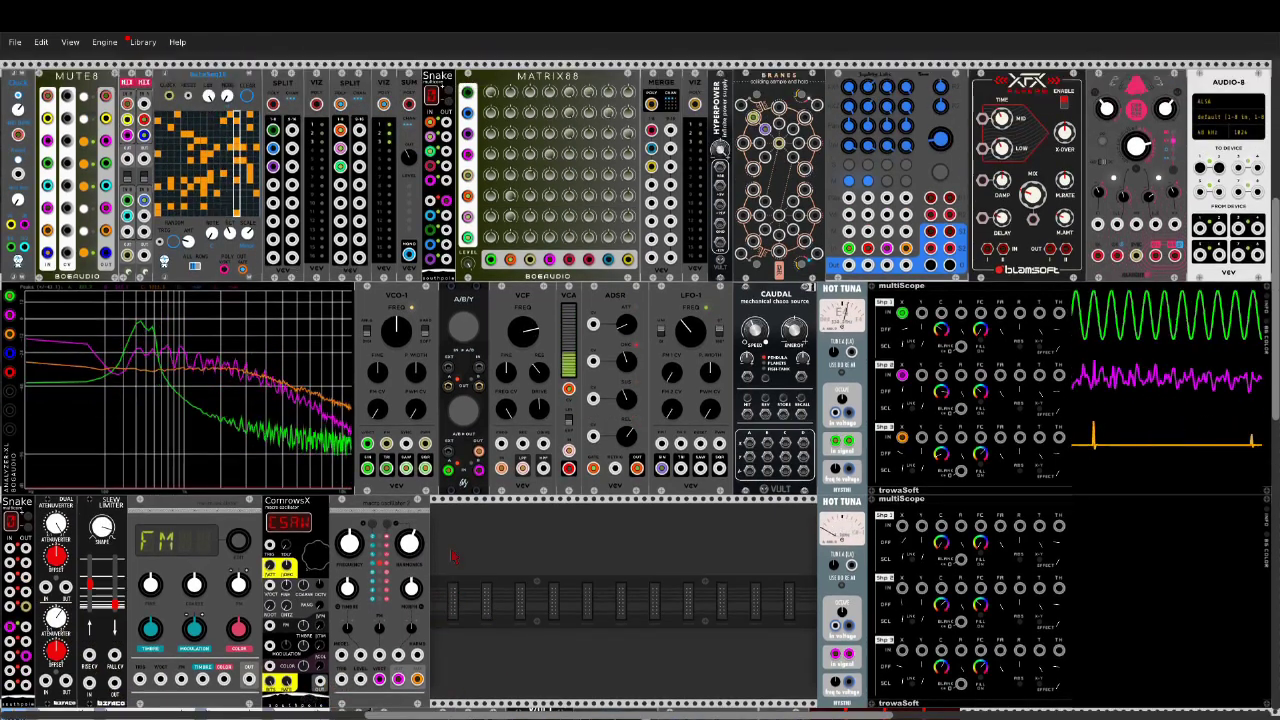
Step: Vary Macro Oscillator 2's Harmonics, Timbre and Morph without a trigger cable, then reset Harmonics to 0.5
{"action": "mouse_move", "coordinate": [409, 543]}
{"action": "left_mouse_down"}
{"action": "mouse_move", "coordinate": [409, 430]}
{"action": "mouse_move", "coordinate": [409, 598]}
{"action": "mouse_move", "coordinate": [409, 543]}
{"action": "left_mouse_up"}
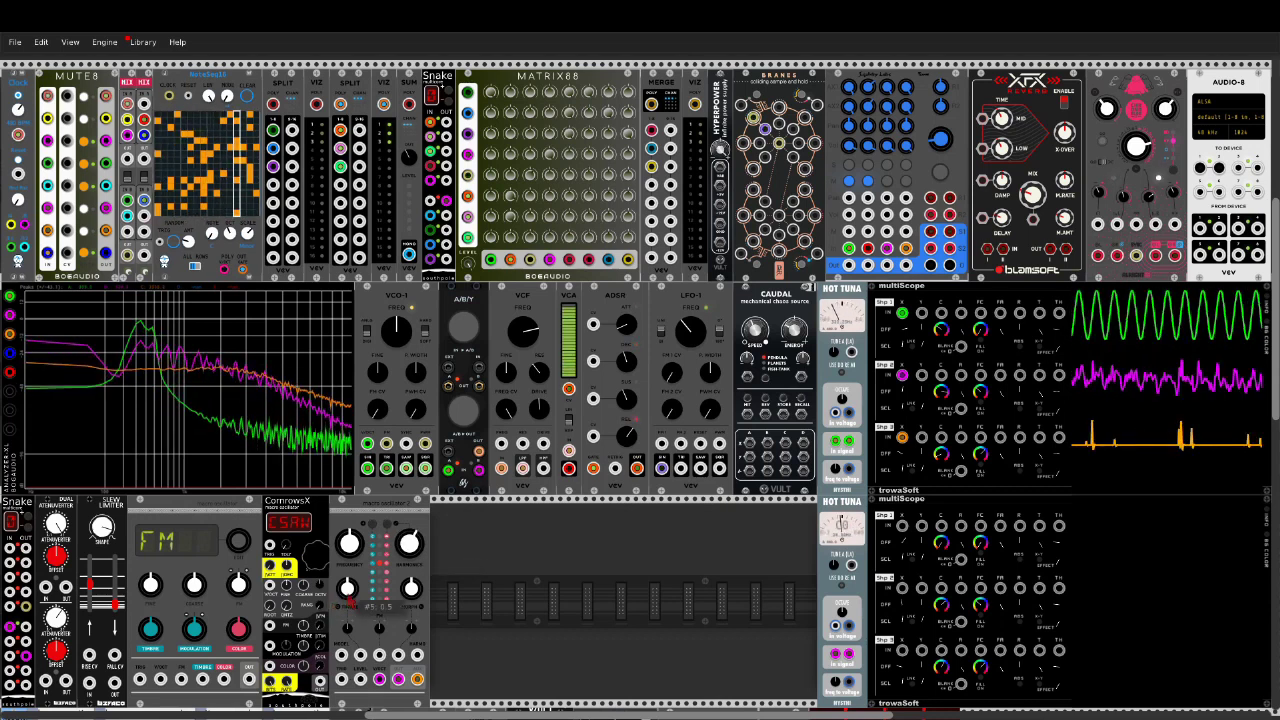
{"action": "mouse_move", "coordinate": [348, 585]}
{"action": "left_mouse_down"}
{"action": "mouse_move", "coordinate": [348, 570]}
{"action": "mouse_move", "coordinate": [348, 587]}
{"action": "mouse_move", "coordinate": [414, 578]}
{"action": "left_mouse_up"}
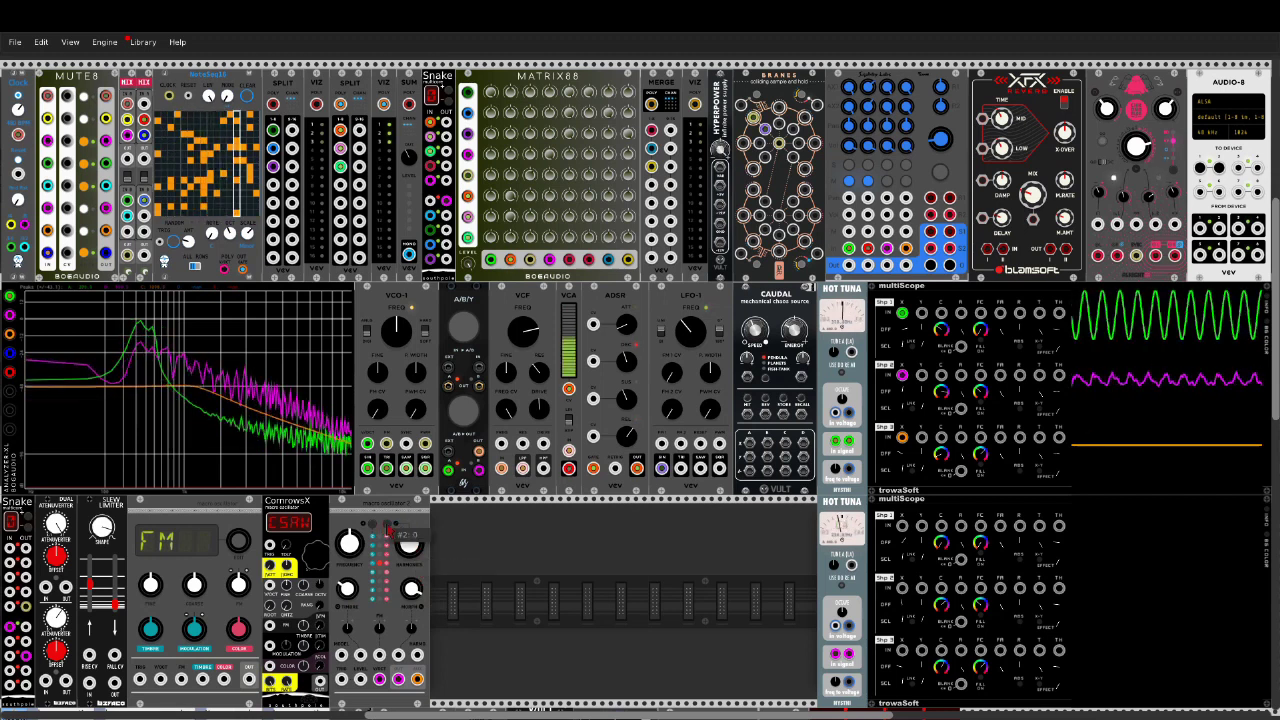
{"action": "left_click_drag", "start_coordinate": [411, 596], "coordinate": [412, 599]}
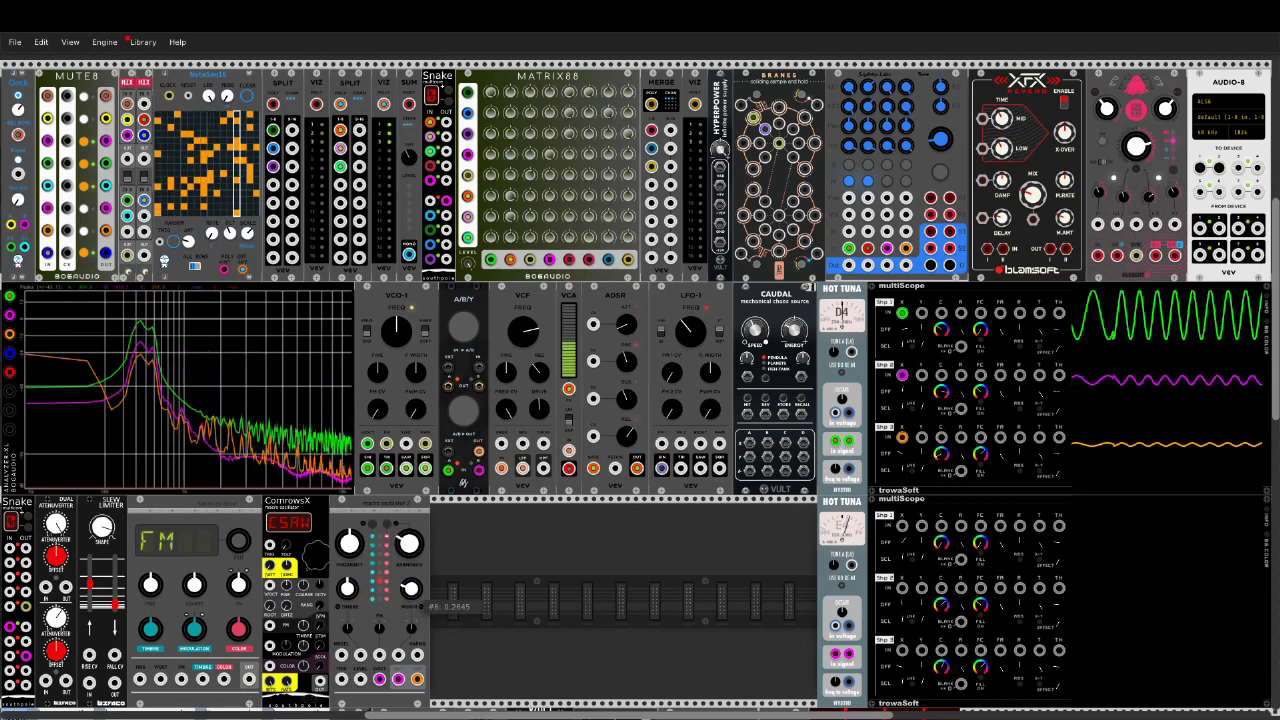
{"action": "double_click", "coordinate": [408, 543]}
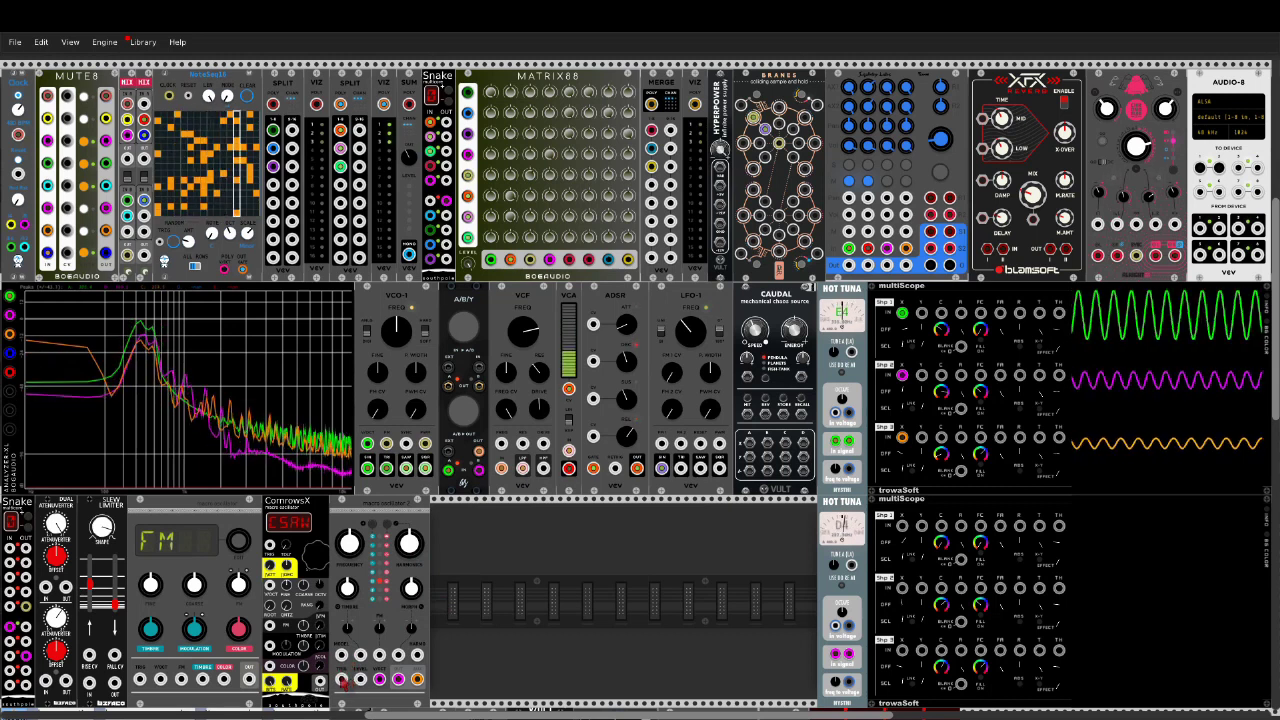
Step: Patch a Snake output into Macro Oscillator 2's trigger input and sweep Harmonics, Timbre and Morph on the triggered sound
{"action": "left_click_drag", "start_coordinate": [341, 680], "coordinate": [26, 577]}
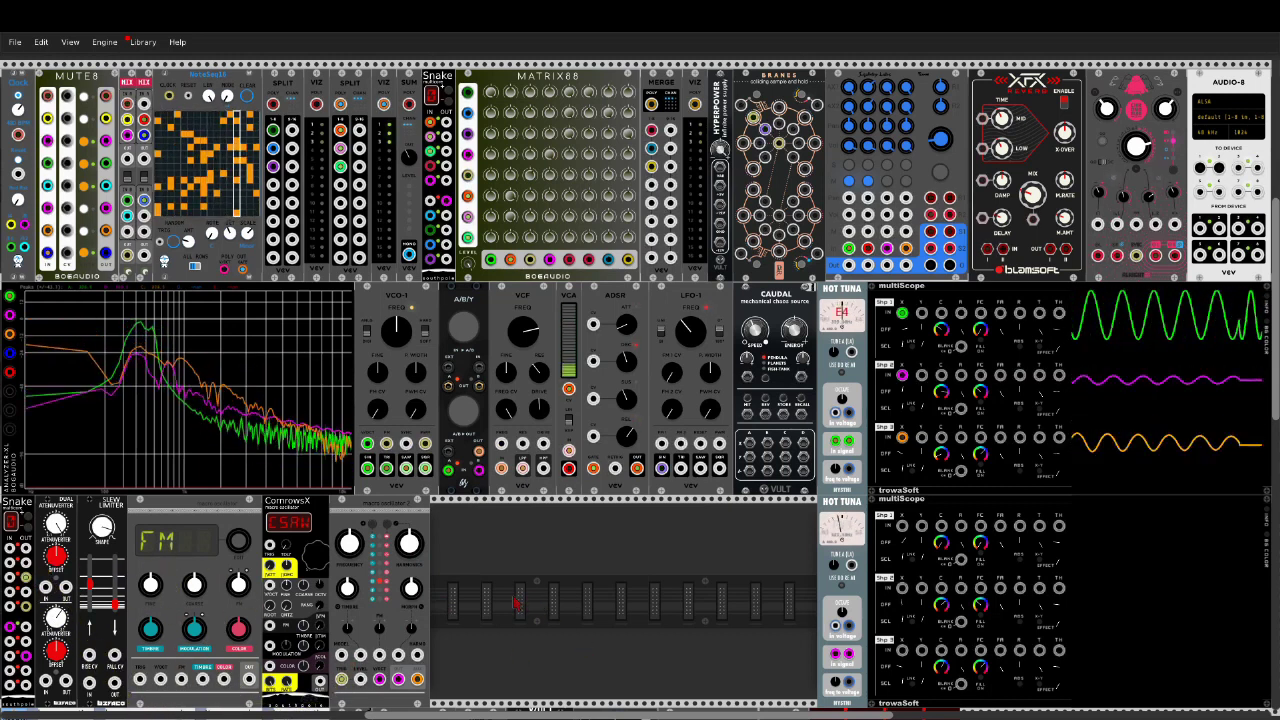
{"action": "mouse_move", "coordinate": [410, 545]}
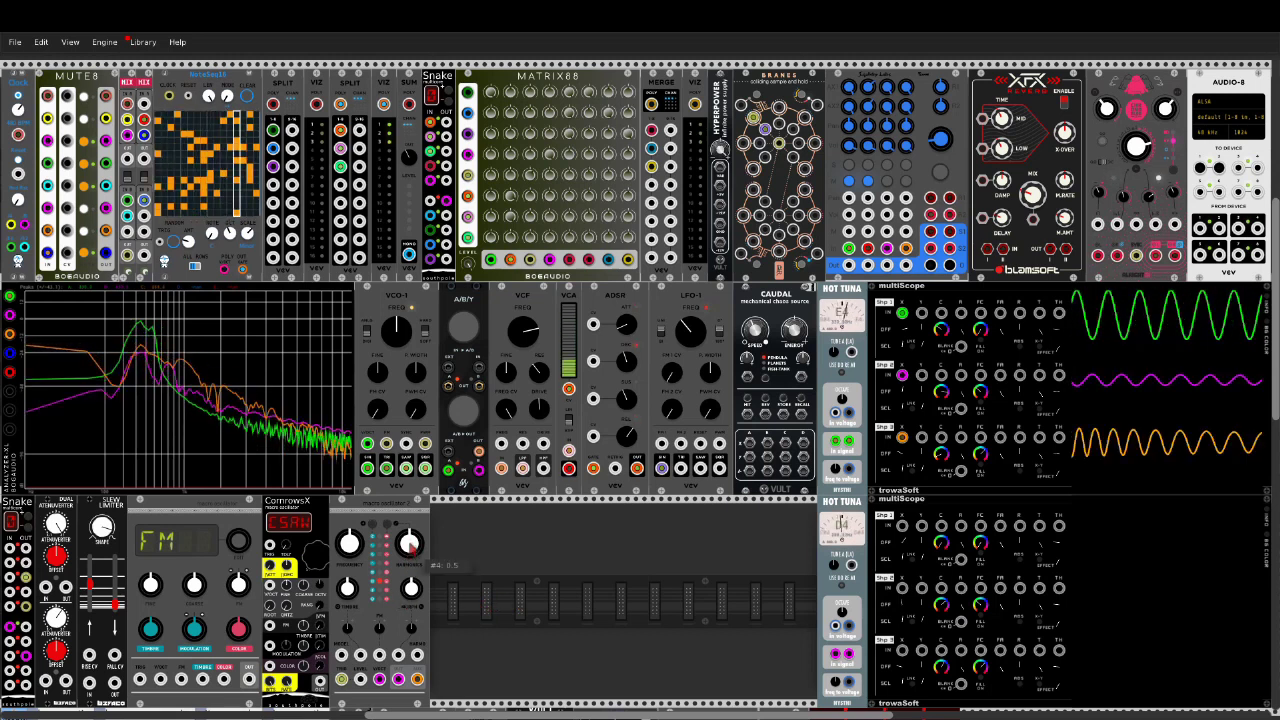
{"action": "left_click_drag", "start_coordinate": [410, 545], "coordinate": [428, 486]}
{"action": "left_click_drag", "start_coordinate": [411, 545], "coordinate": [411, 562]}
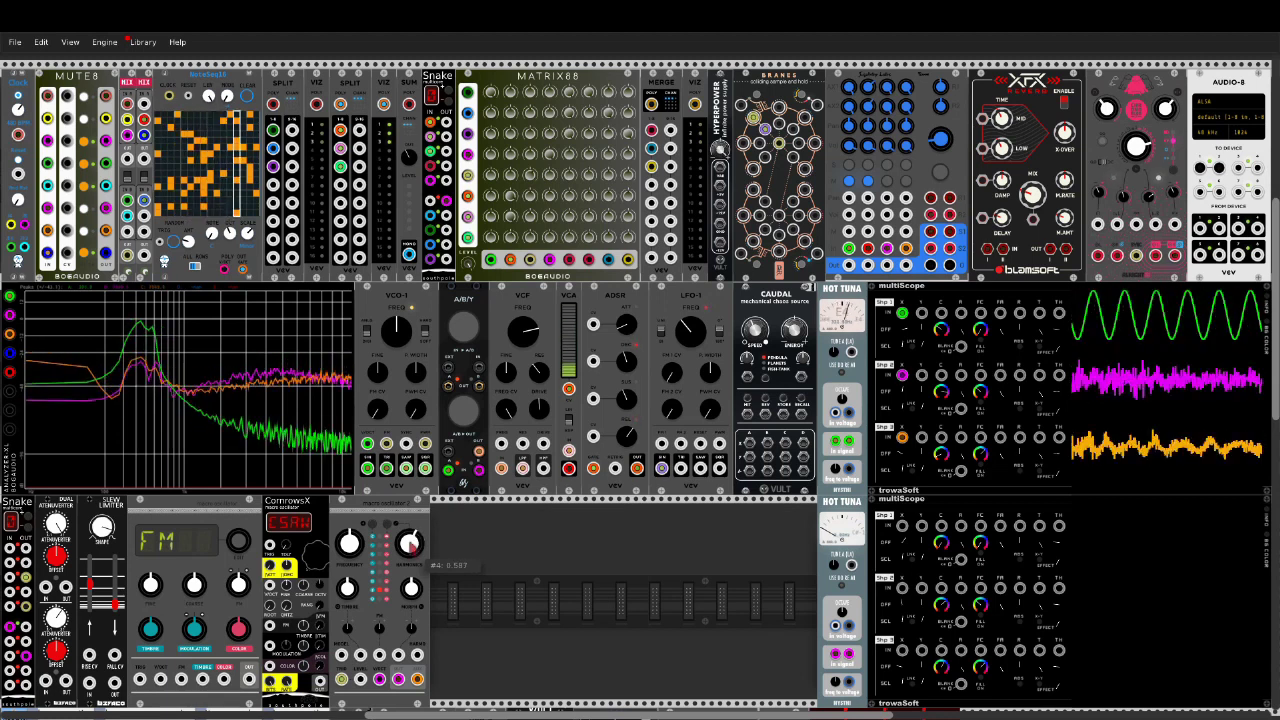
{"action": "left_click_drag", "start_coordinate": [349, 588], "coordinate": [410, 600]}
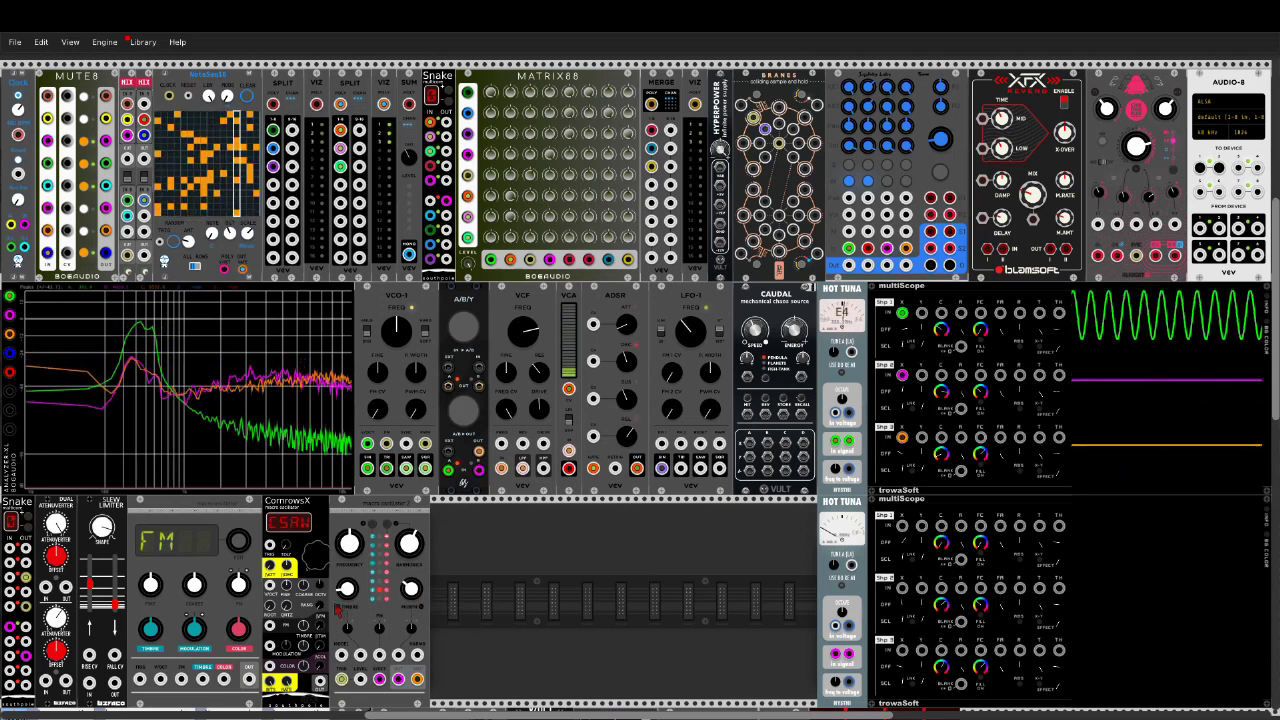
{"action": "left_click_drag", "start_coordinate": [348, 590], "coordinate": [349, 580]}
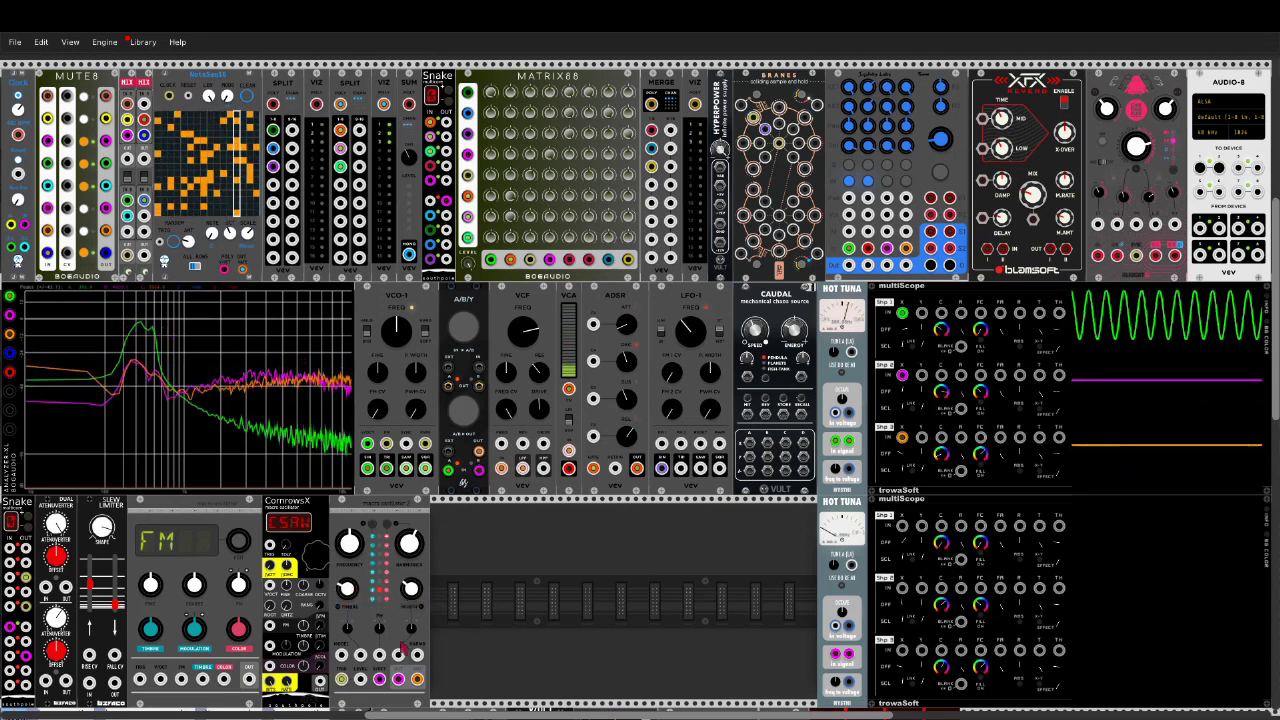
Step: Demonstrate the noisy percussive model of Macro Oscillator 2 by varying Harmonics, Timbre and Morph
{"action": "mouse_move", "coordinate": [410, 542]}
{"action": "left_mouse_down"}
{"action": "mouse_move", "coordinate": [422, 560]}
{"action": "mouse_move", "coordinate": [388, 524]}
{"action": "mouse_move", "coordinate": [412, 554]}
{"action": "left_mouse_up"}
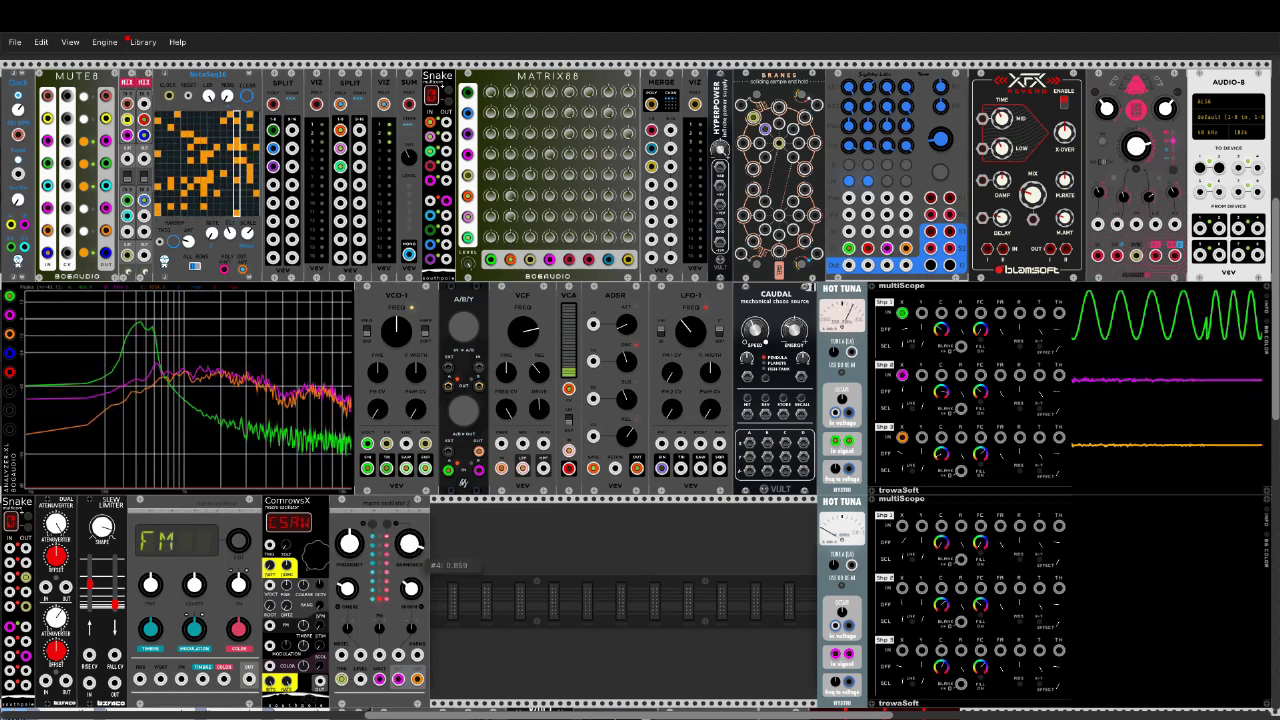
{"action": "left_click_drag", "start_coordinate": [348, 588], "coordinate": [410, 598]}
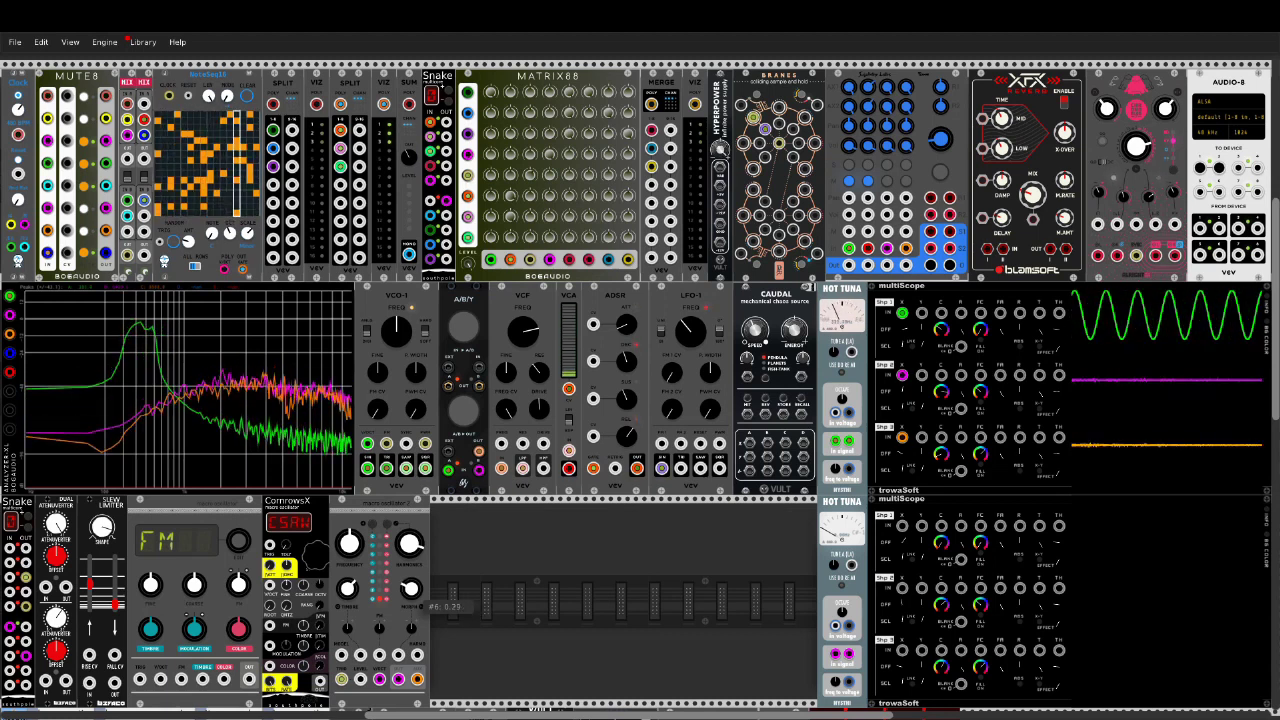
{"action": "left_click_drag", "start_coordinate": [410, 598], "coordinate": [410, 600]}
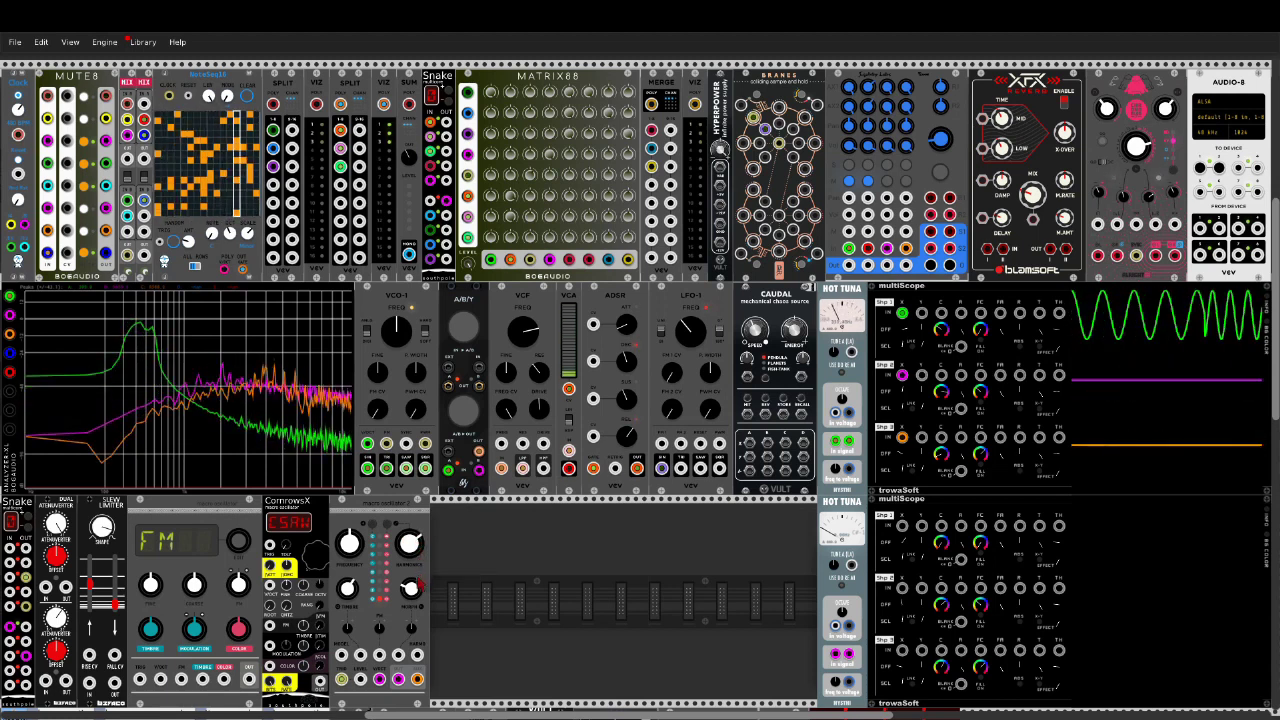
{"action": "mouse_move", "coordinate": [408, 588]}
{"action": "left_click_drag", "start_coordinate": [408, 588], "coordinate": [408, 580]}
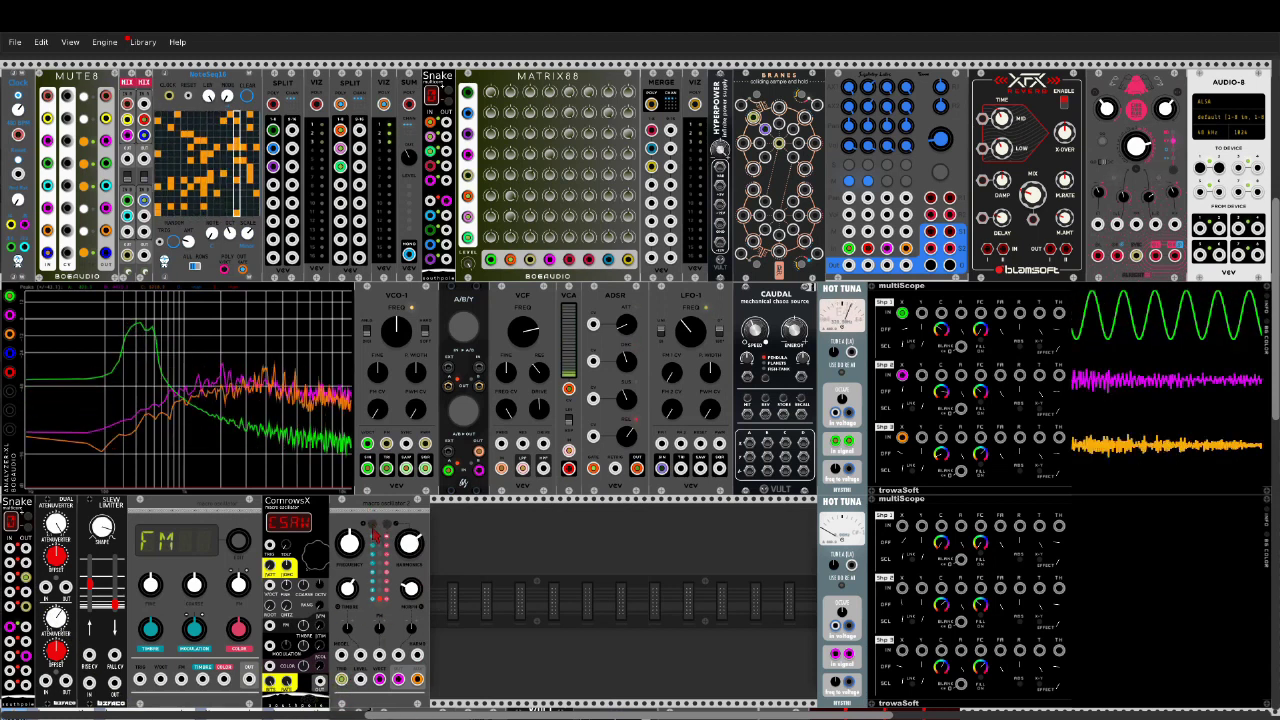
Step: Choose Edit LPG response/decay for Macro Oscillator 2 and adjust the Timbre knob
{"action": "right_click", "coordinate": [353, 510]}
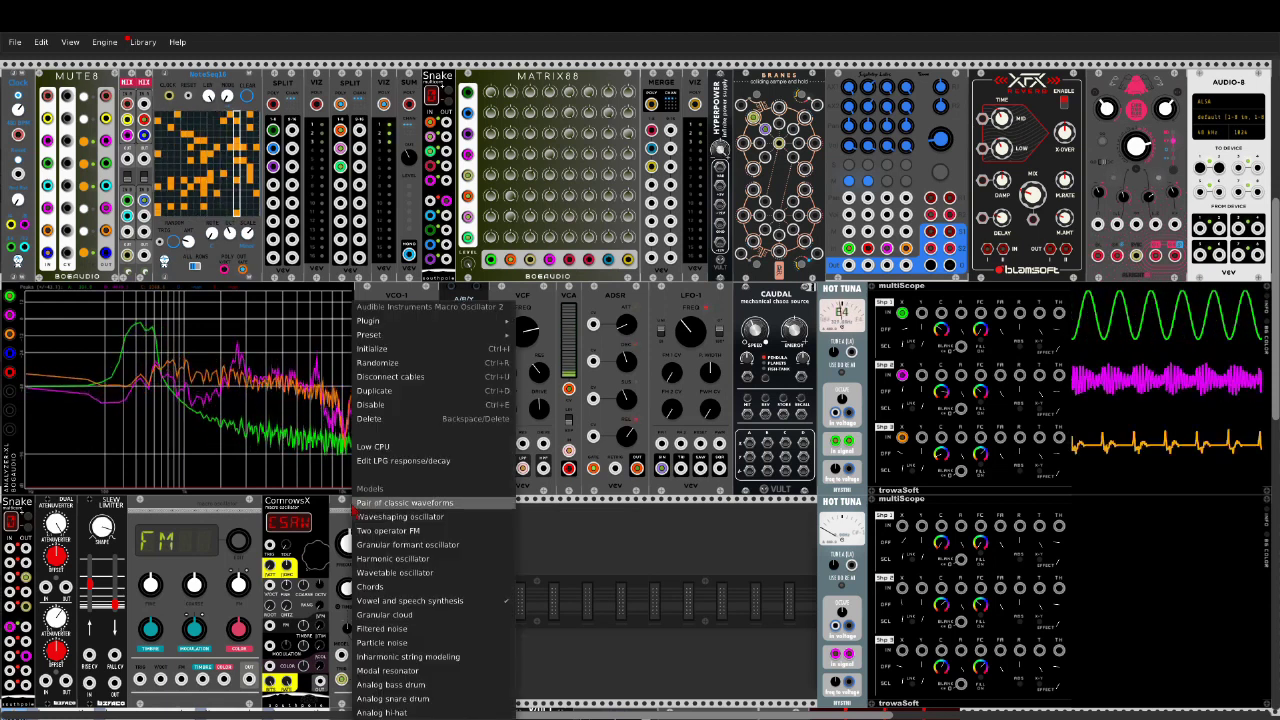
{"action": "left_click", "coordinate": [417, 462]}
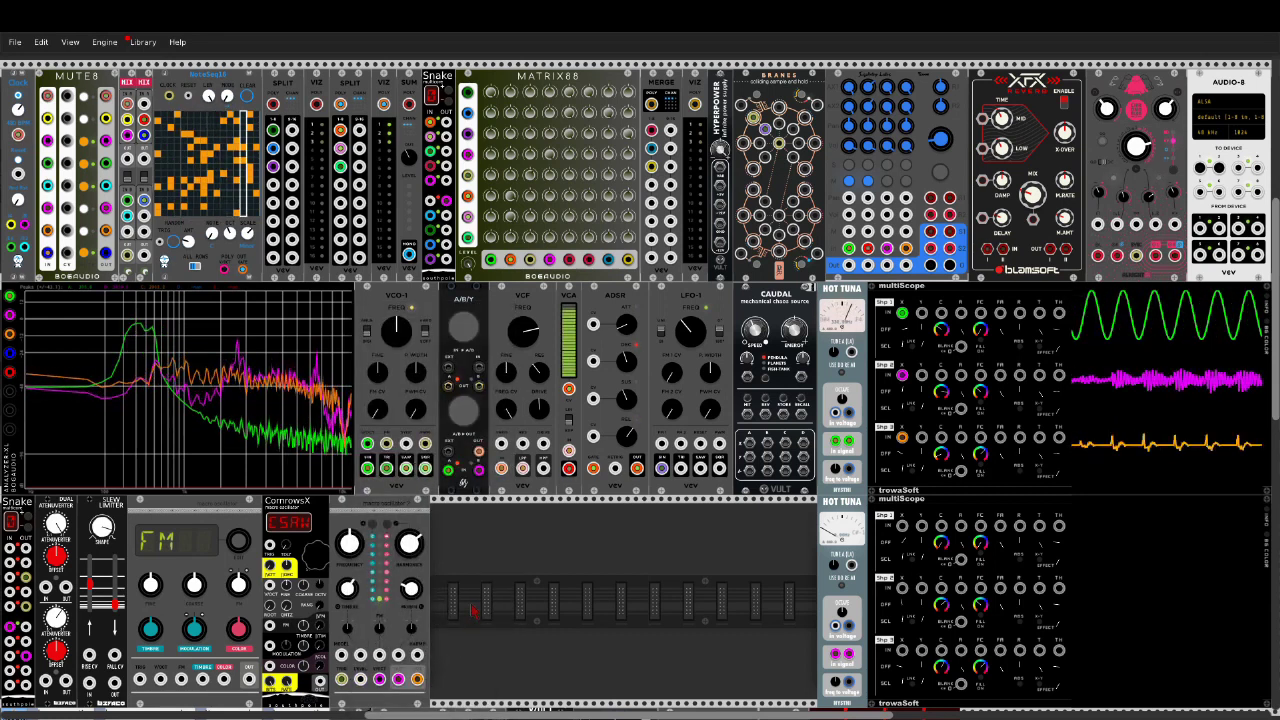
{"action": "mouse_move", "coordinate": [348, 600]}
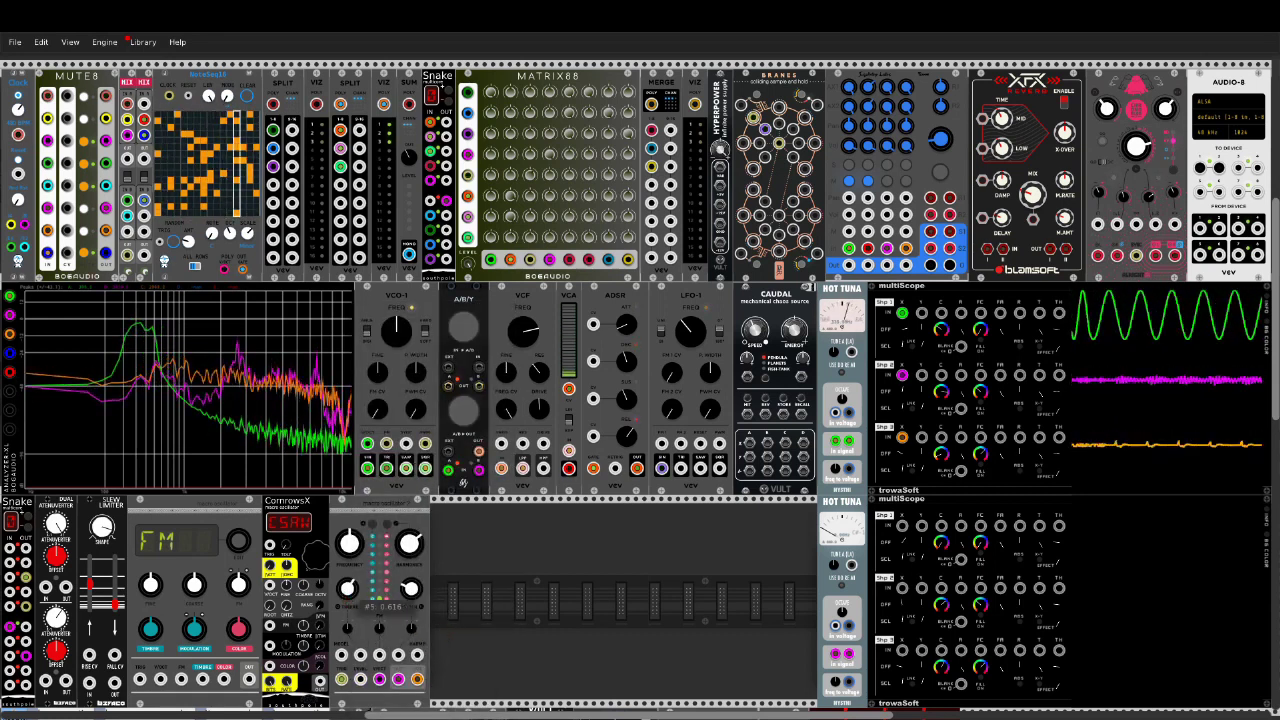
{"action": "left_click_drag", "start_coordinate": [348, 589], "coordinate": [348, 670]}
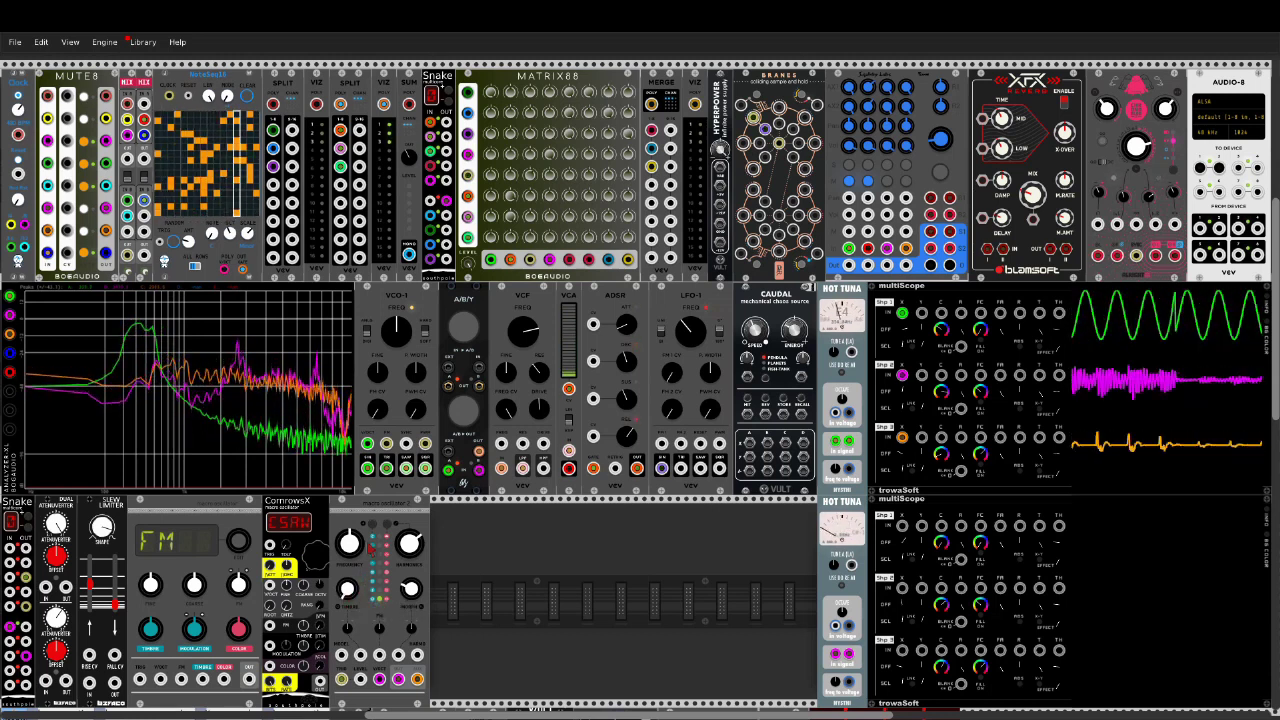
Step: Switch Macro Oscillator 2 to another model in the first bank and vary its Timbre, Morph and Harmonics
{"action": "left_click", "coordinate": [372, 524]}
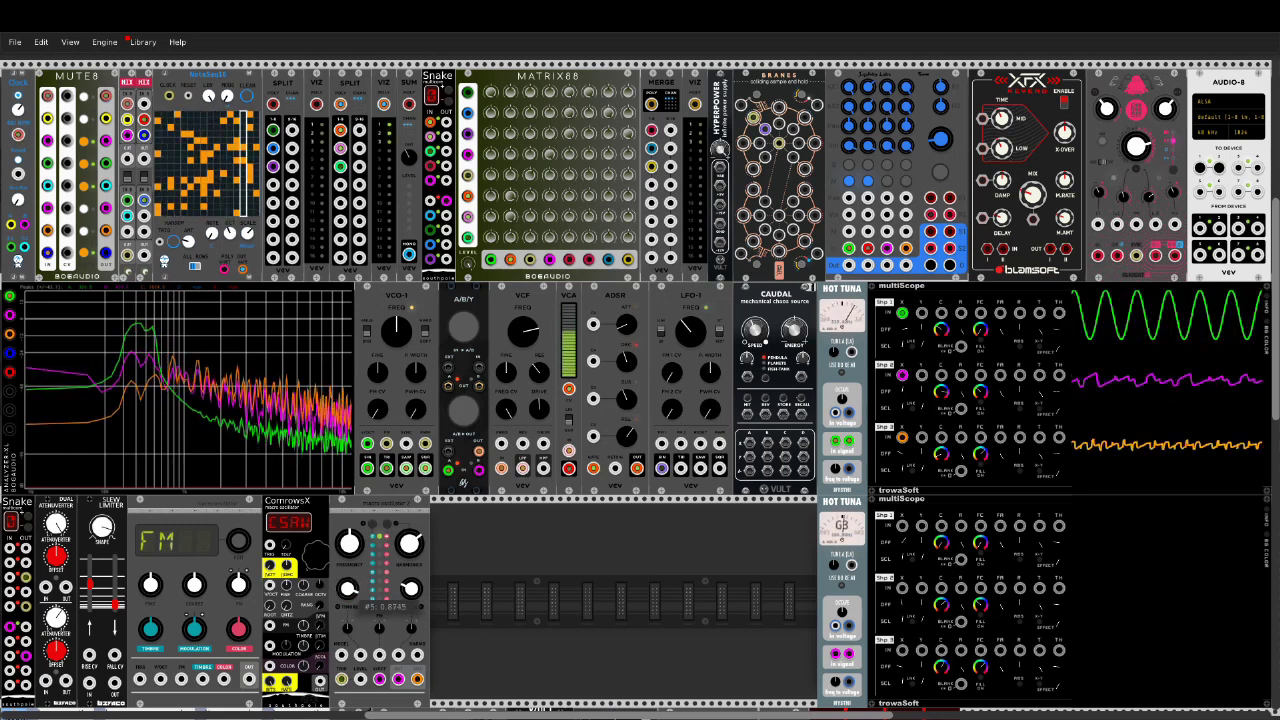
{"action": "mouse_move", "coordinate": [420, 596]}
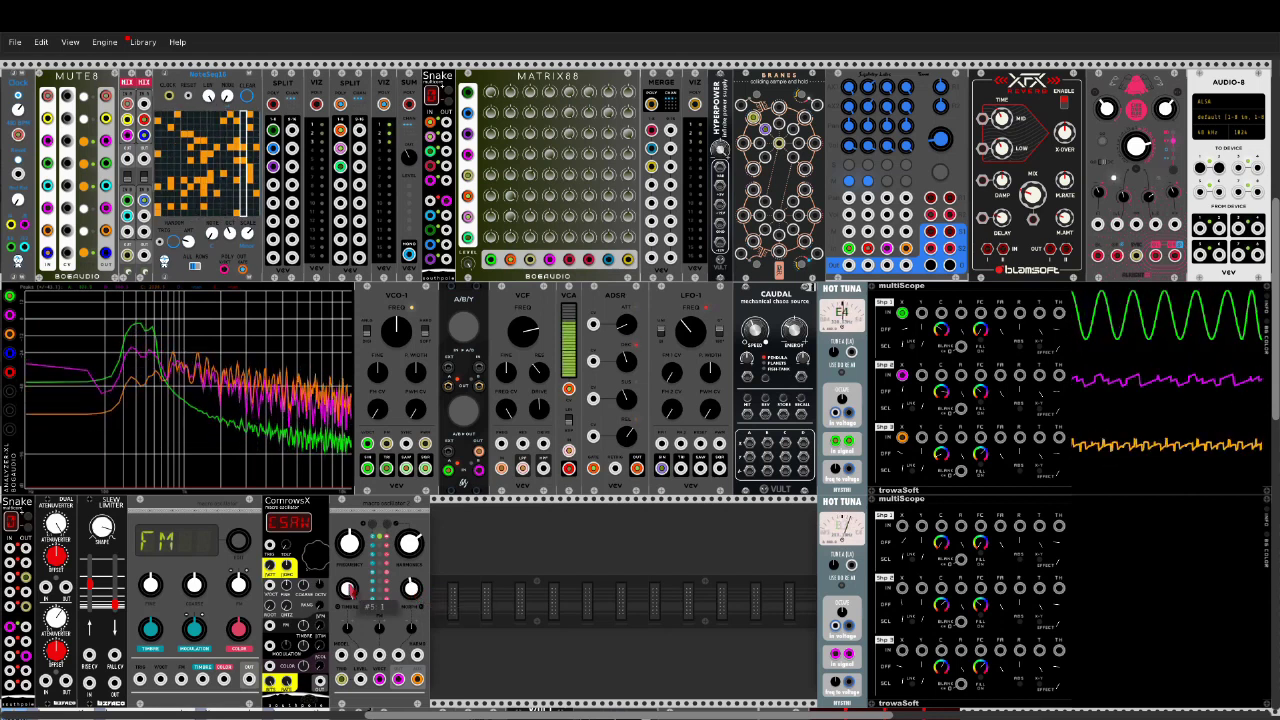
{"action": "left_click_drag", "start_coordinate": [349, 590], "coordinate": [349, 641]}
{"action": "mouse_move", "coordinate": [418, 590]}
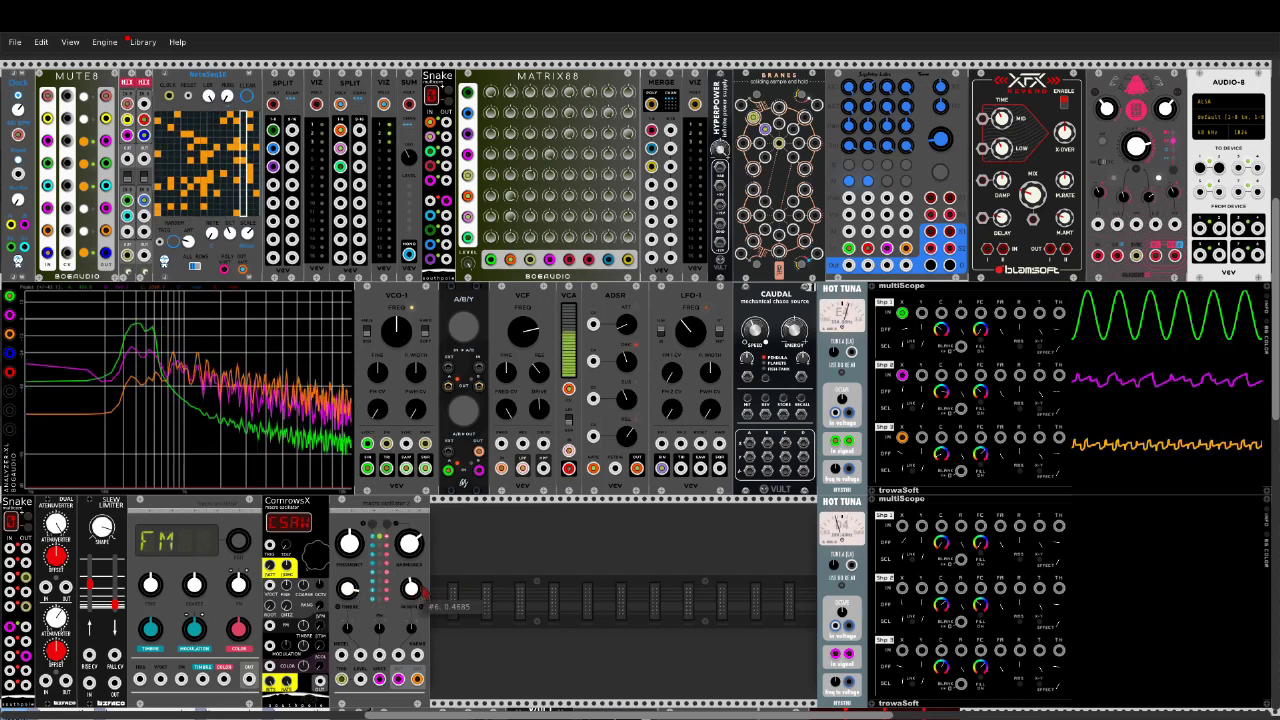
{"action": "left_click_drag", "start_coordinate": [348, 590], "coordinate": [348, 596]}
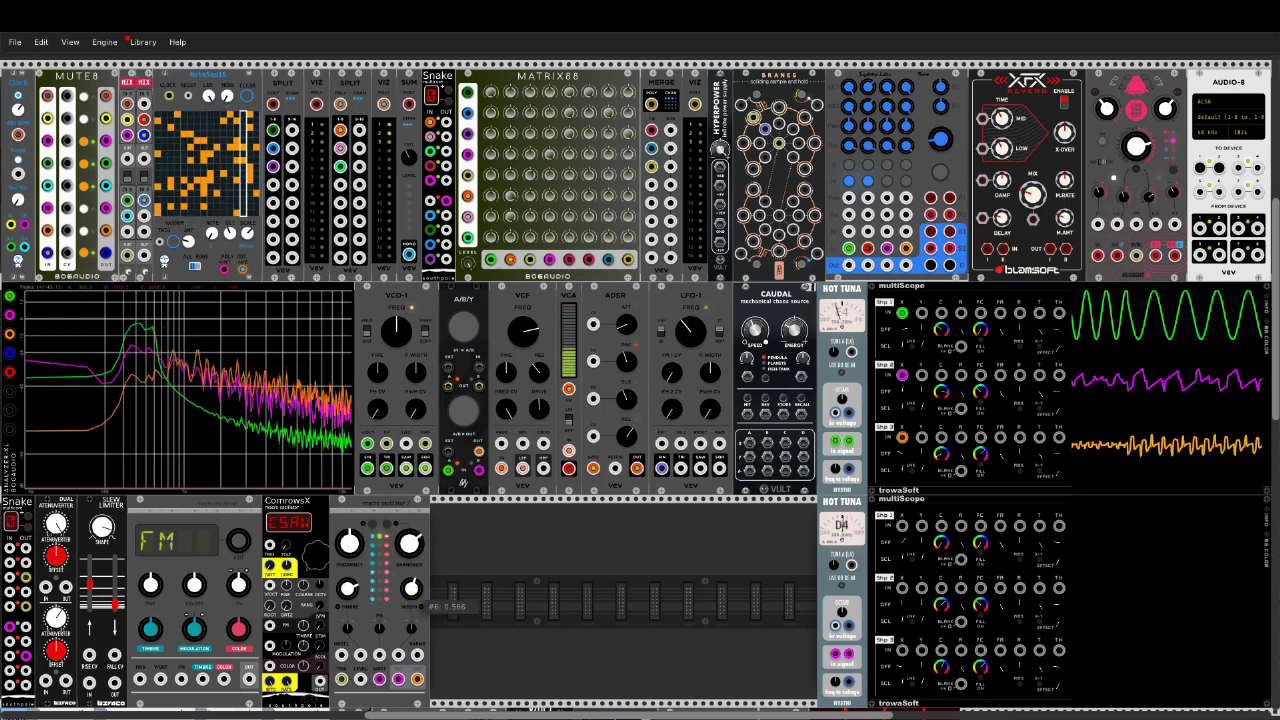
{"action": "left_click_drag", "start_coordinate": [411, 592], "coordinate": [411, 588]}
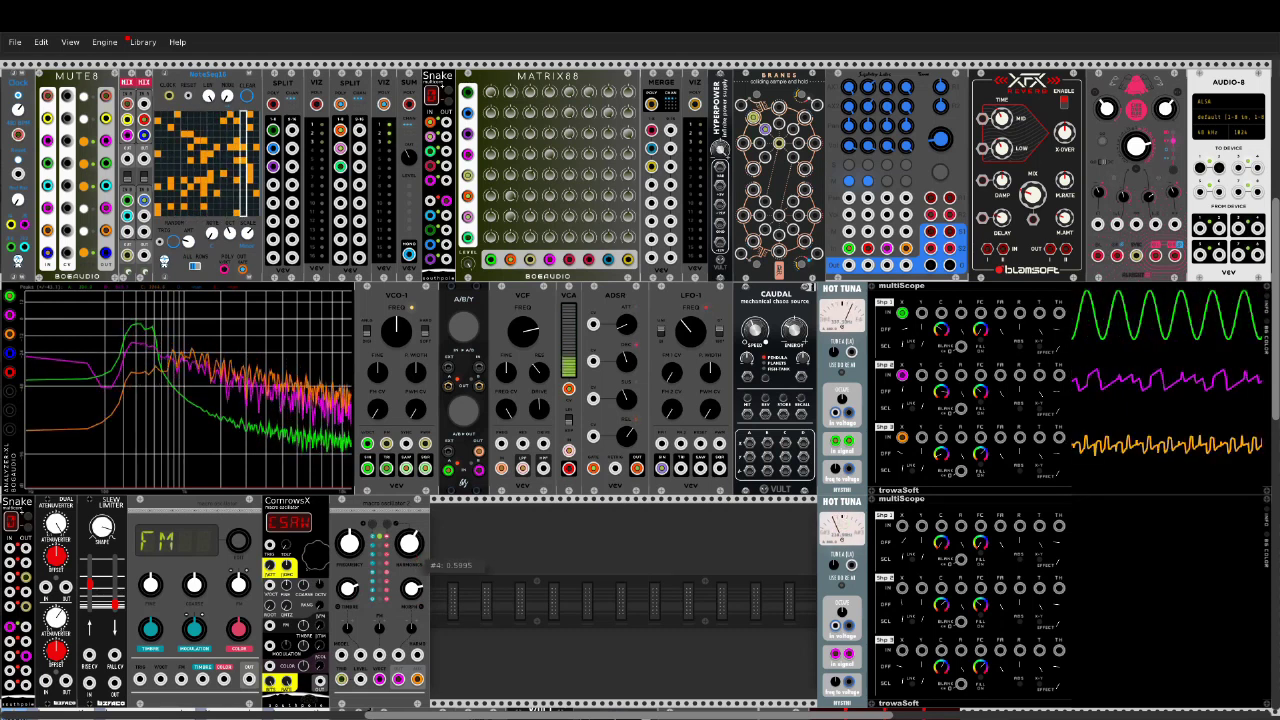
{"action": "left_click_drag", "start_coordinate": [349, 588], "coordinate": [411, 585]}
Step: Patch a Snake output into Macro Oscillator 2's Model input and step through models in both banks
{"action": "mouse_move", "coordinate": [342, 662]}
{"action": "left_mouse_down"}
{"action": "mouse_move", "coordinate": [165, 612]}
{"action": "mouse_move", "coordinate": [82, 606]}
{"action": "mouse_move", "coordinate": [48, 583]}
{"action": "mouse_move", "coordinate": [26, 602]}
{"action": "left_mouse_up"}
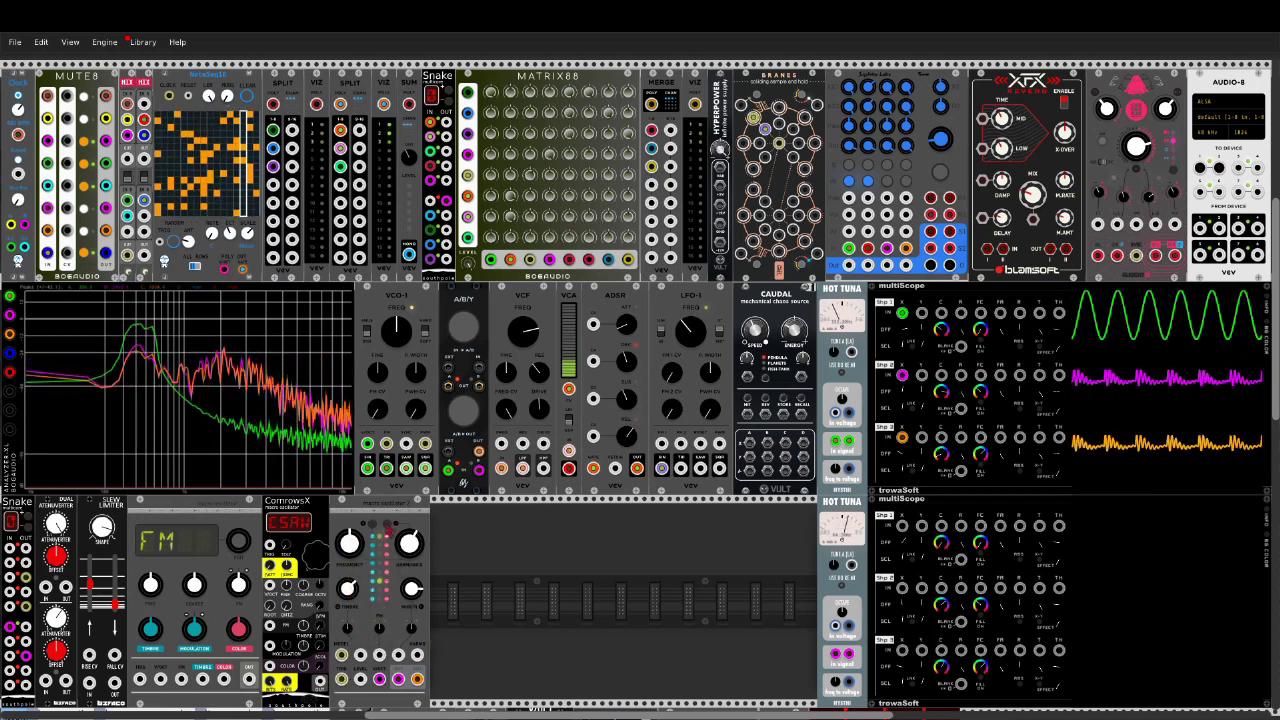
{"action": "left_click", "coordinate": [373, 523]}
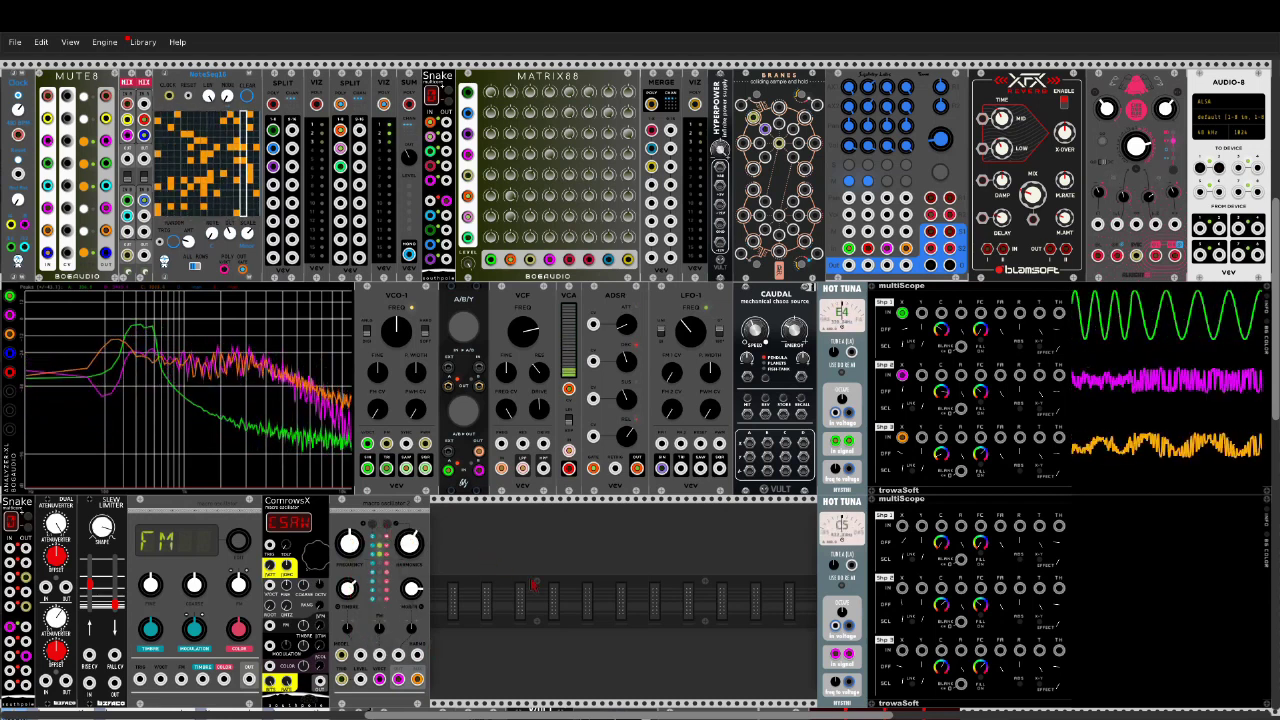
{"action": "left_click", "coordinate": [386, 523]}
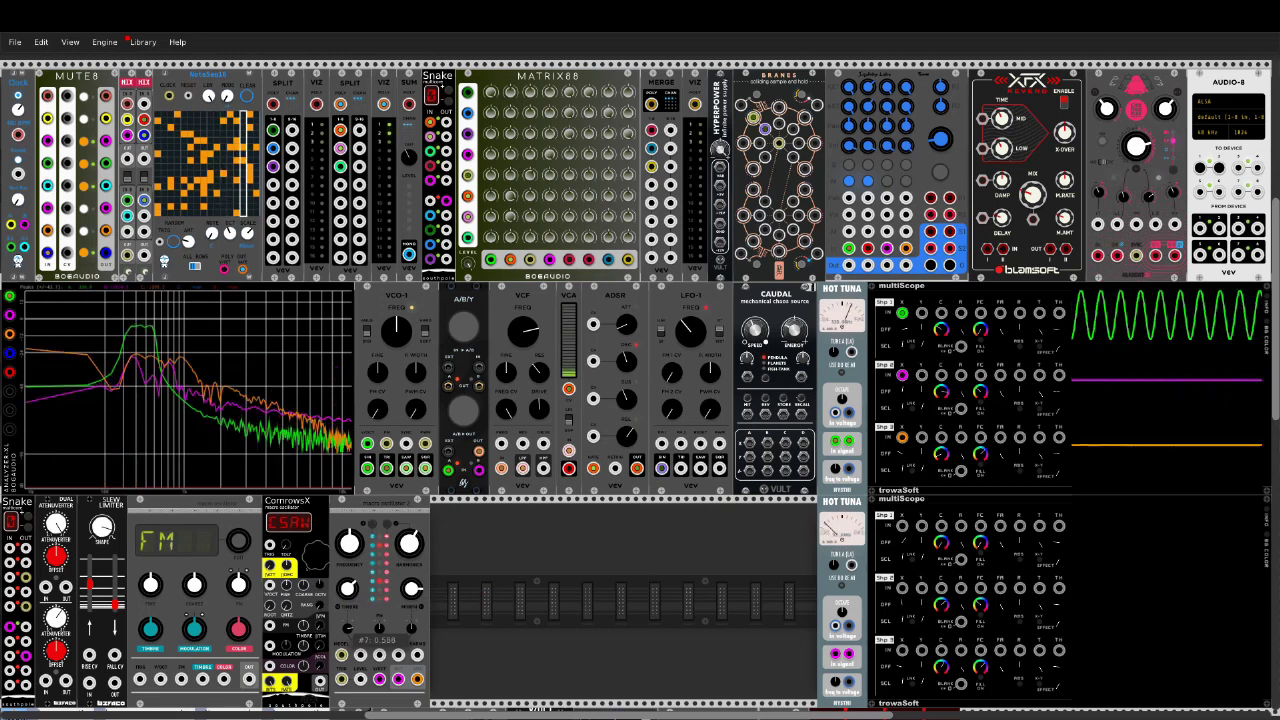
Step: Try patching the Snake module into Macro Oscillator 2's Timbre input, and vary the Timbre attenuverter
{"action": "left_click", "coordinate": [359, 656]}
{"action": "left_click_drag", "start_coordinate": [359, 656], "coordinate": [32, 610]}
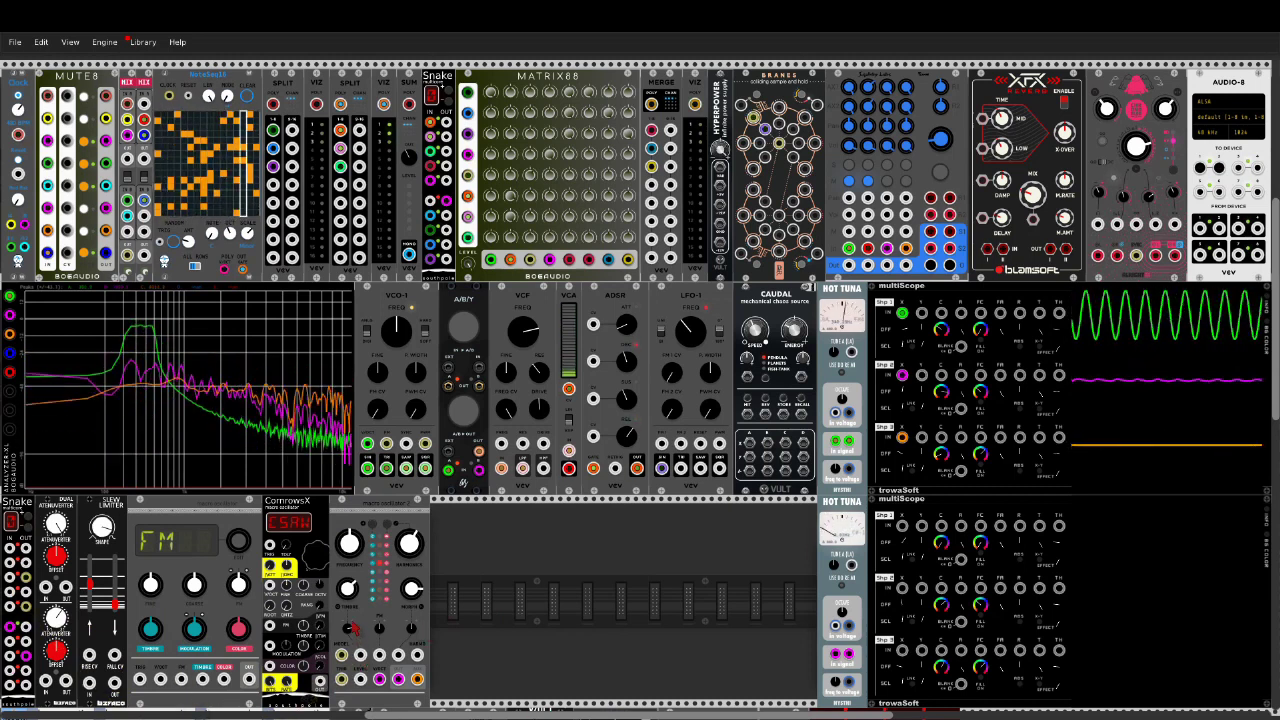
{"action": "mouse_move", "coordinate": [349, 631]}
{"action": "left_click_drag", "start_coordinate": [349, 631], "coordinate": [349, 705]}
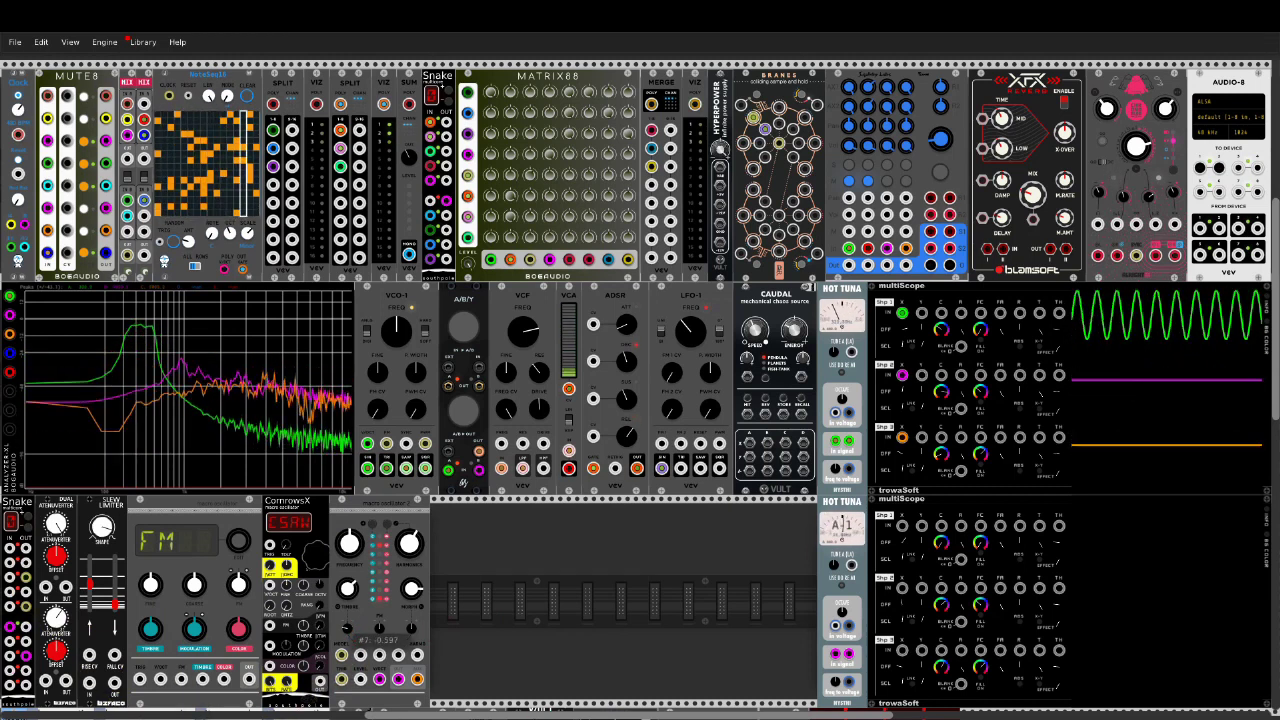
{"action": "left_click_drag", "start_coordinate": [348, 629], "coordinate": [348, 622]}
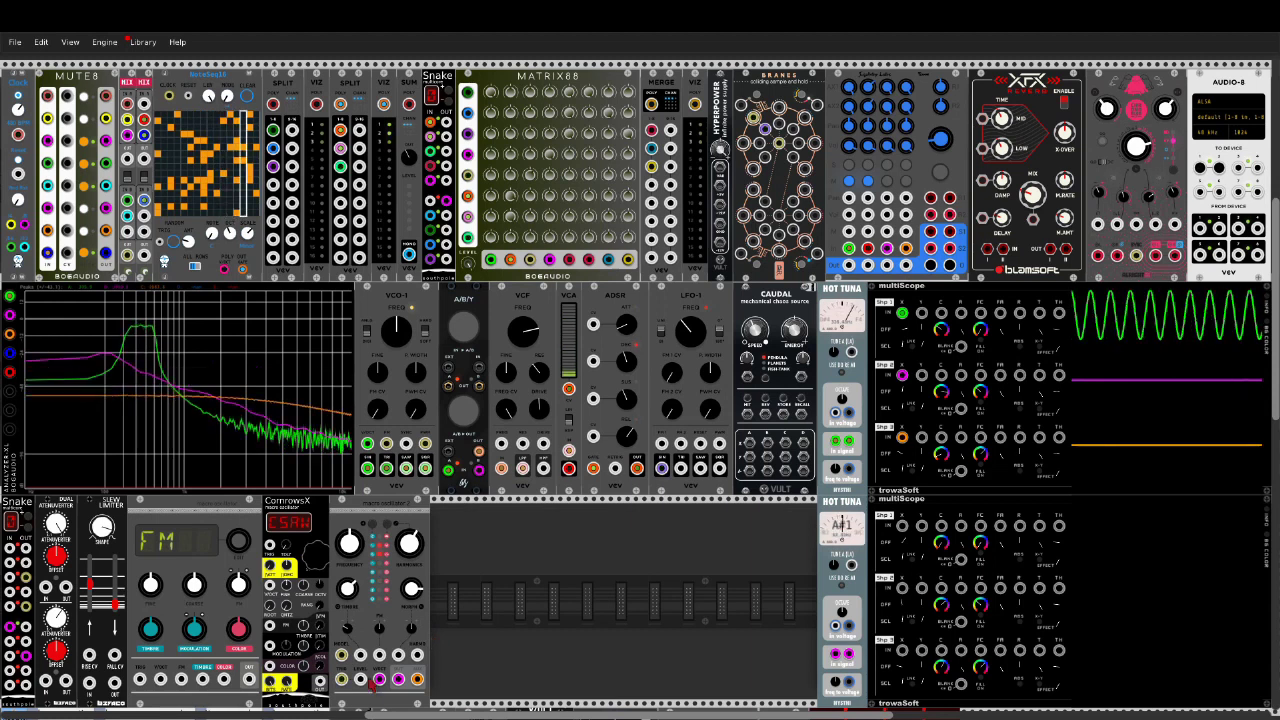
Step: Adjust Macro Oscillator 2's FM attenuverter and patch its Level input to the Hyperpower module
{"action": "mouse_move", "coordinate": [412, 630]}
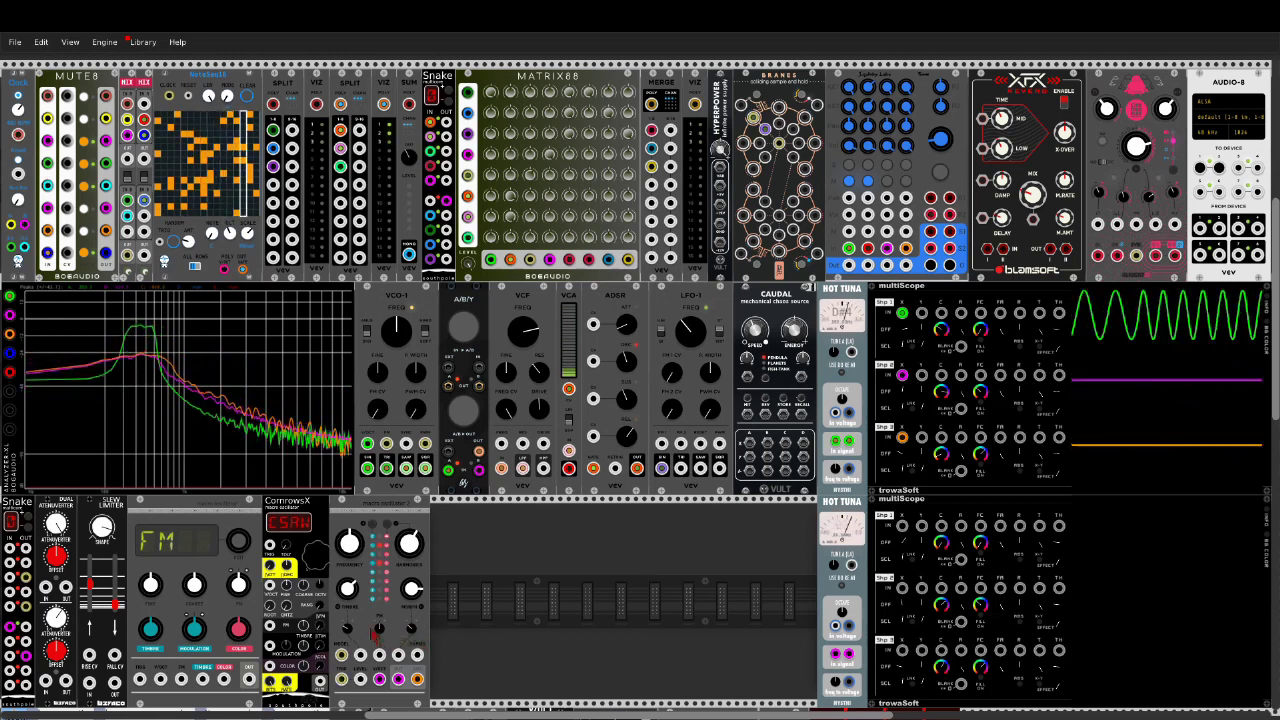
{"action": "left_click_drag", "start_coordinate": [379, 628], "coordinate": [379, 542]}
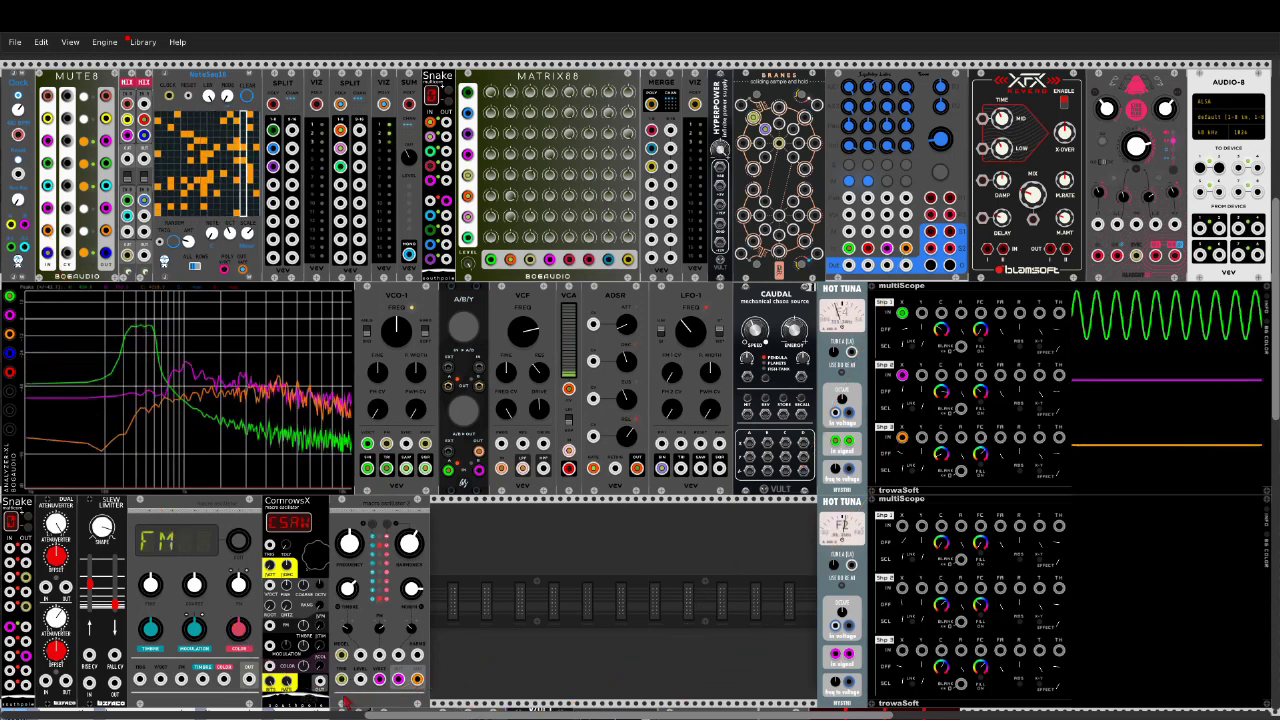
{"action": "left_click_drag", "start_coordinate": [360, 679], "coordinate": [723, 168]}
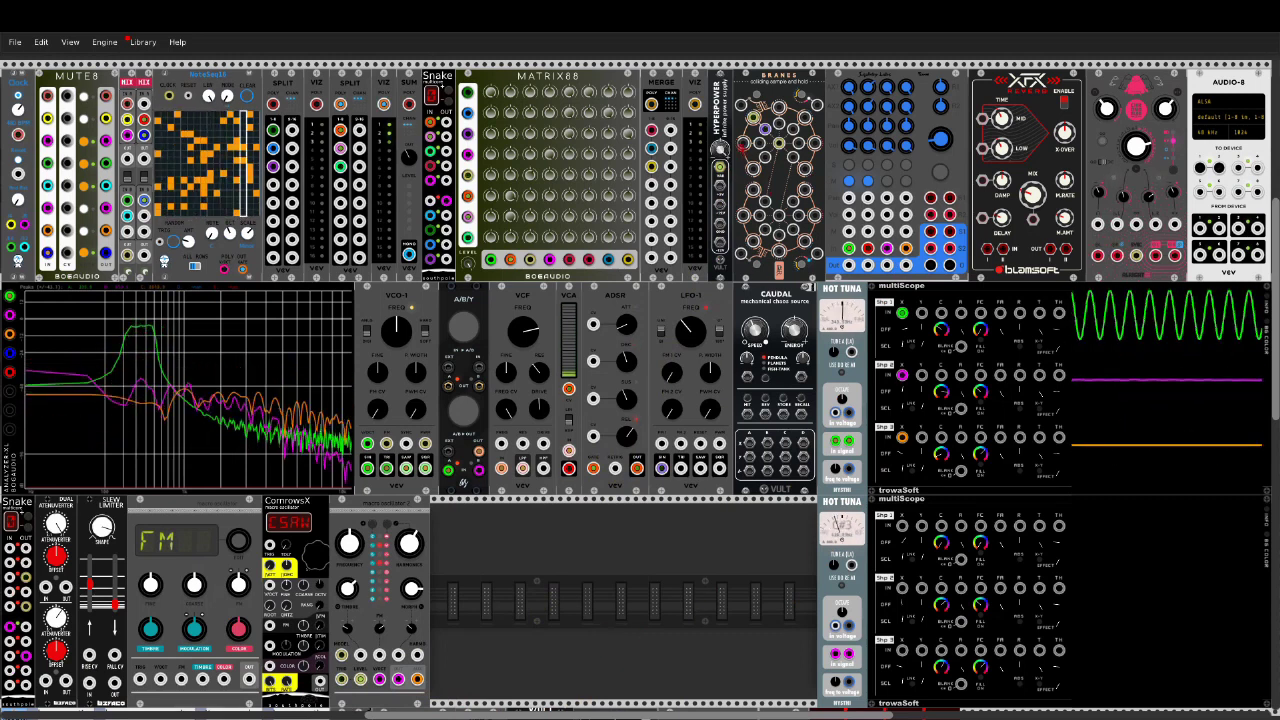
Step: Adjust the Hyperpower knob and patch its output into Macro Oscillator 2's Level input
{"action": "left_click_drag", "start_coordinate": [717, 148], "coordinate": [717, 142]}
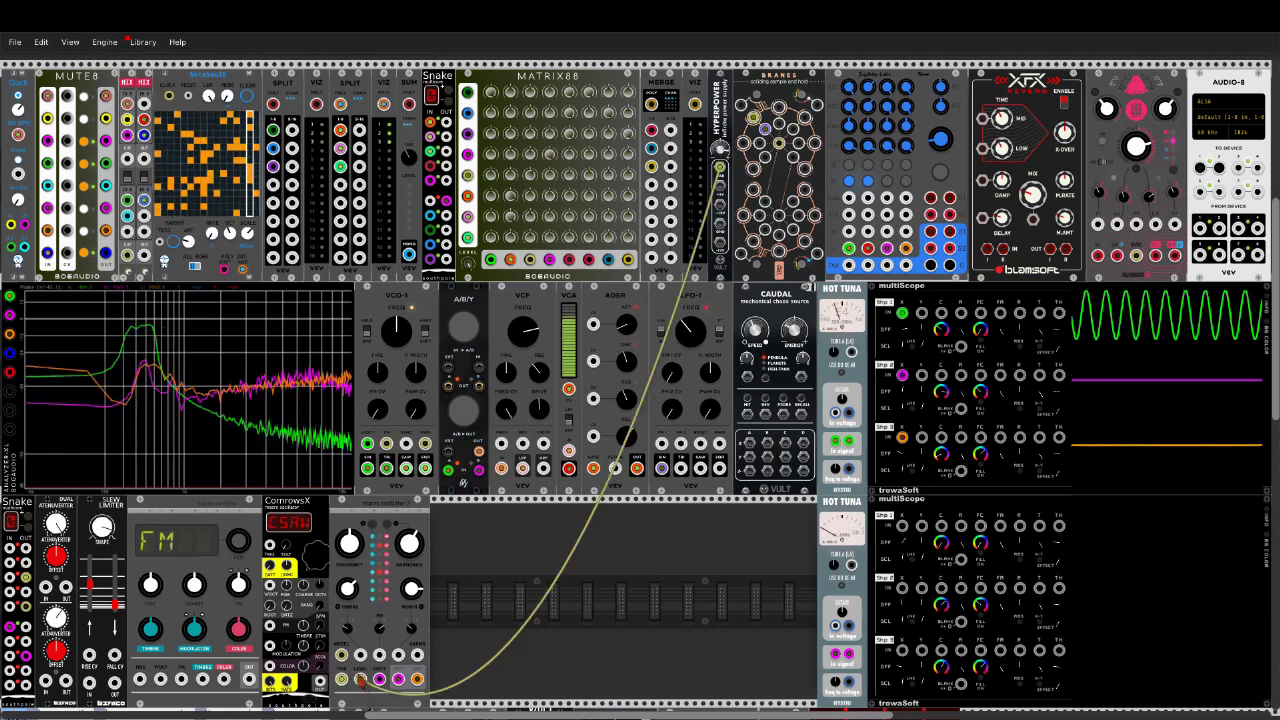
{"action": "right_click", "coordinate": [359, 677]}
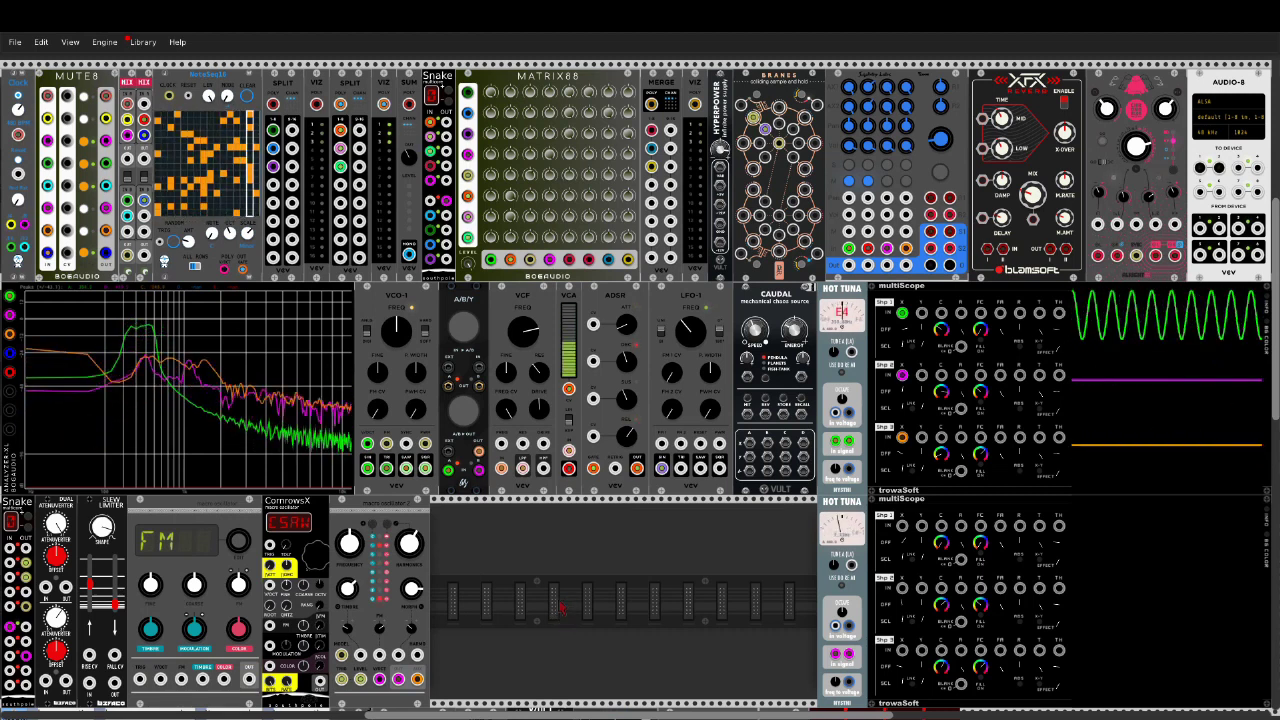
Step: Vary Macro Oscillator 2's Harmonics, Morph and Timbre, setting Timbre to 0.5125 and Harmonics to 0.7025
{"action": "mouse_move", "coordinate": [410, 543]}
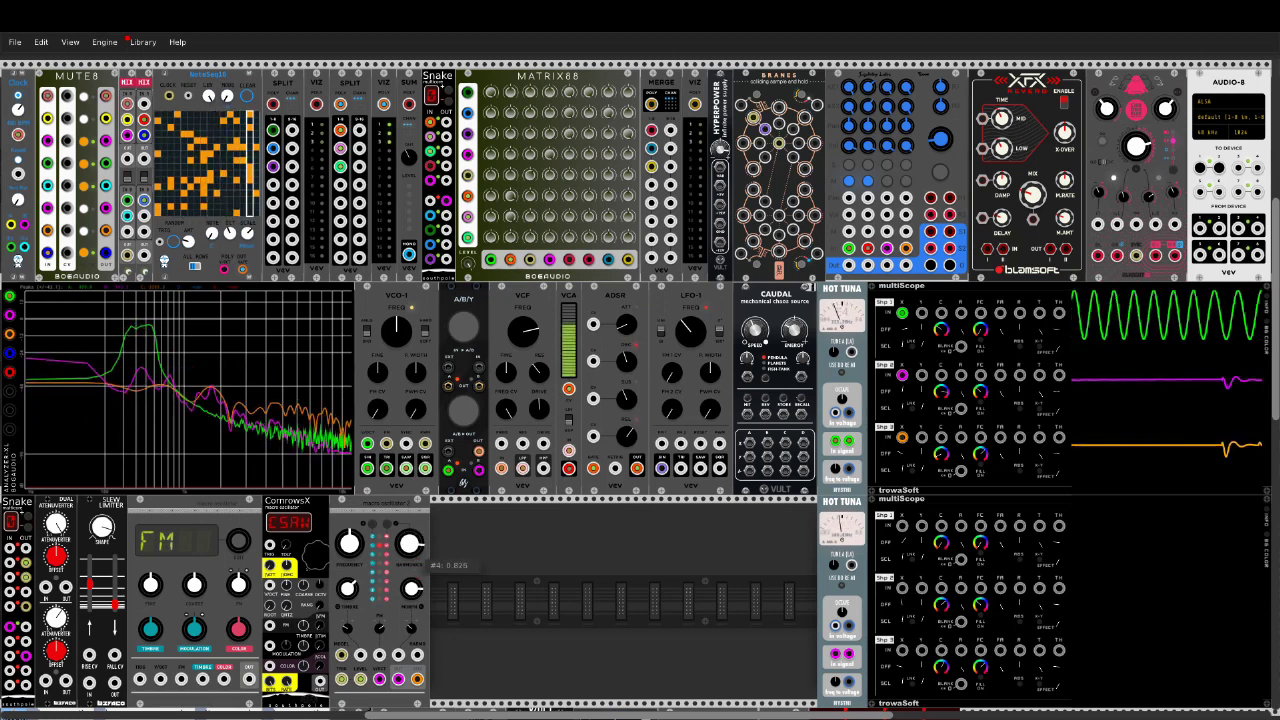
{"action": "mouse_move", "coordinate": [412, 592]}
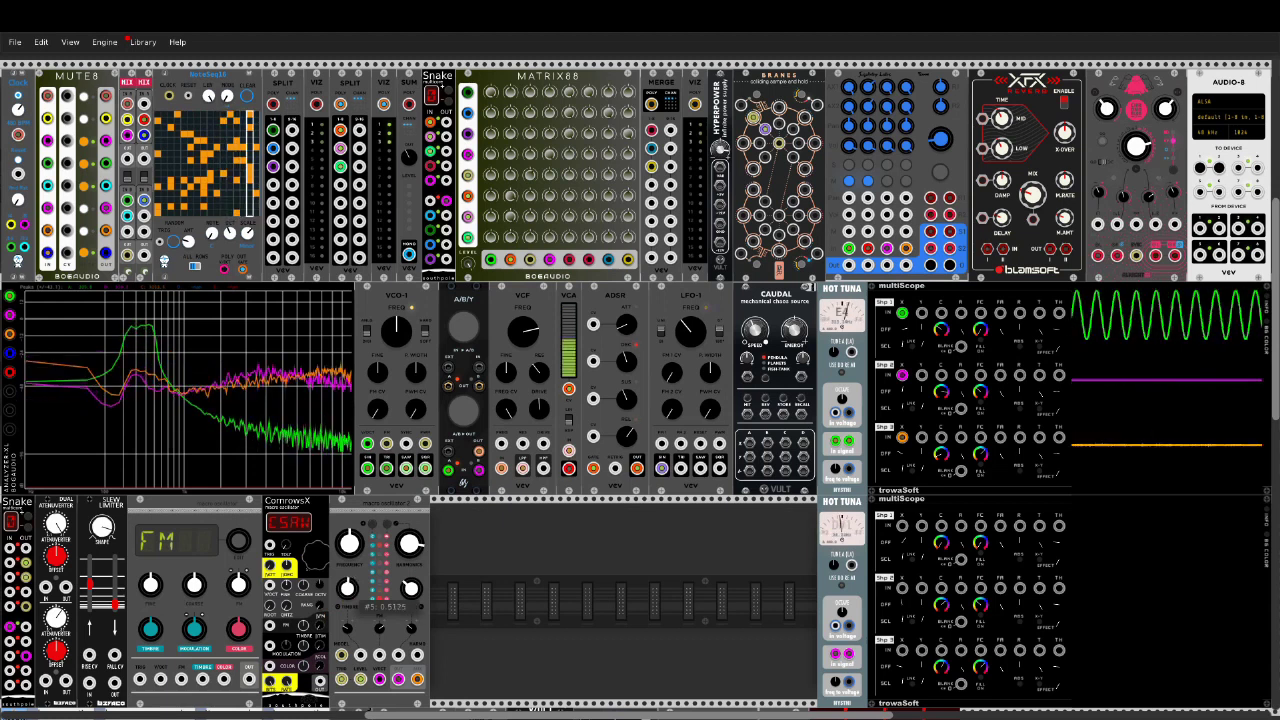
{"action": "left_click_drag", "start_coordinate": [411, 628], "coordinate": [346, 600]}
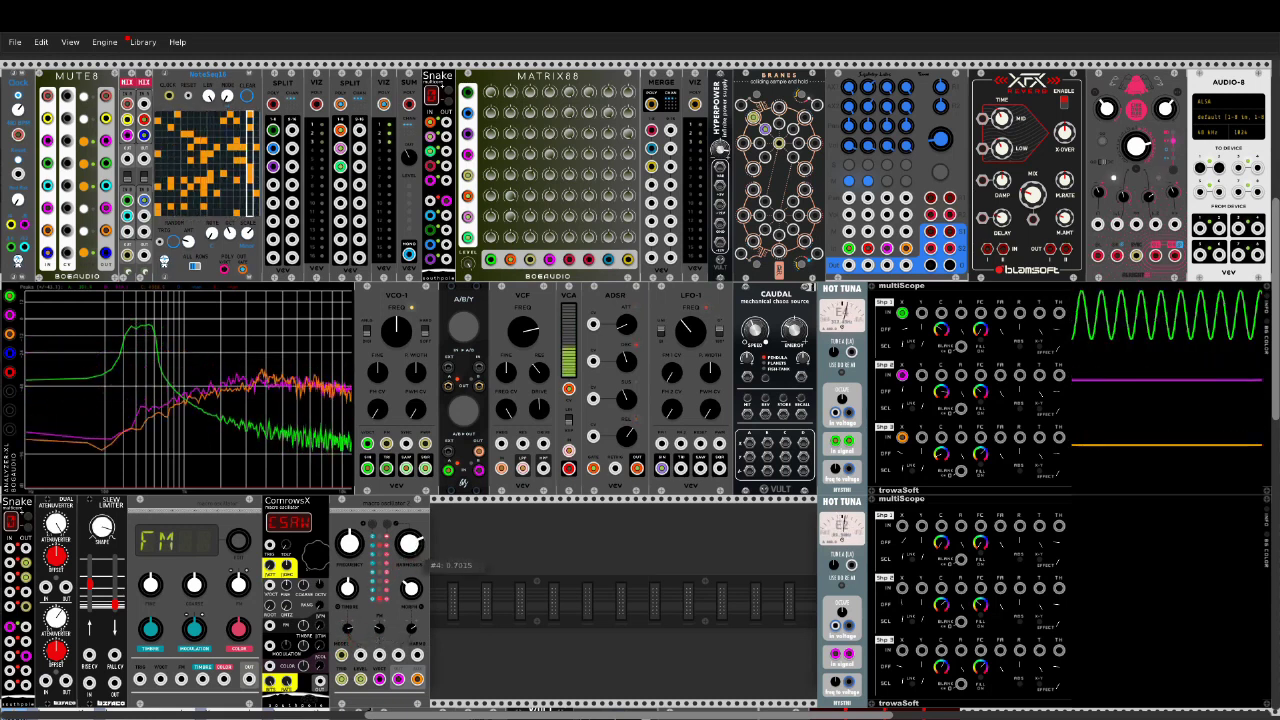
{"action": "left_click_drag", "start_coordinate": [420, 554], "coordinate": [420, 558]}
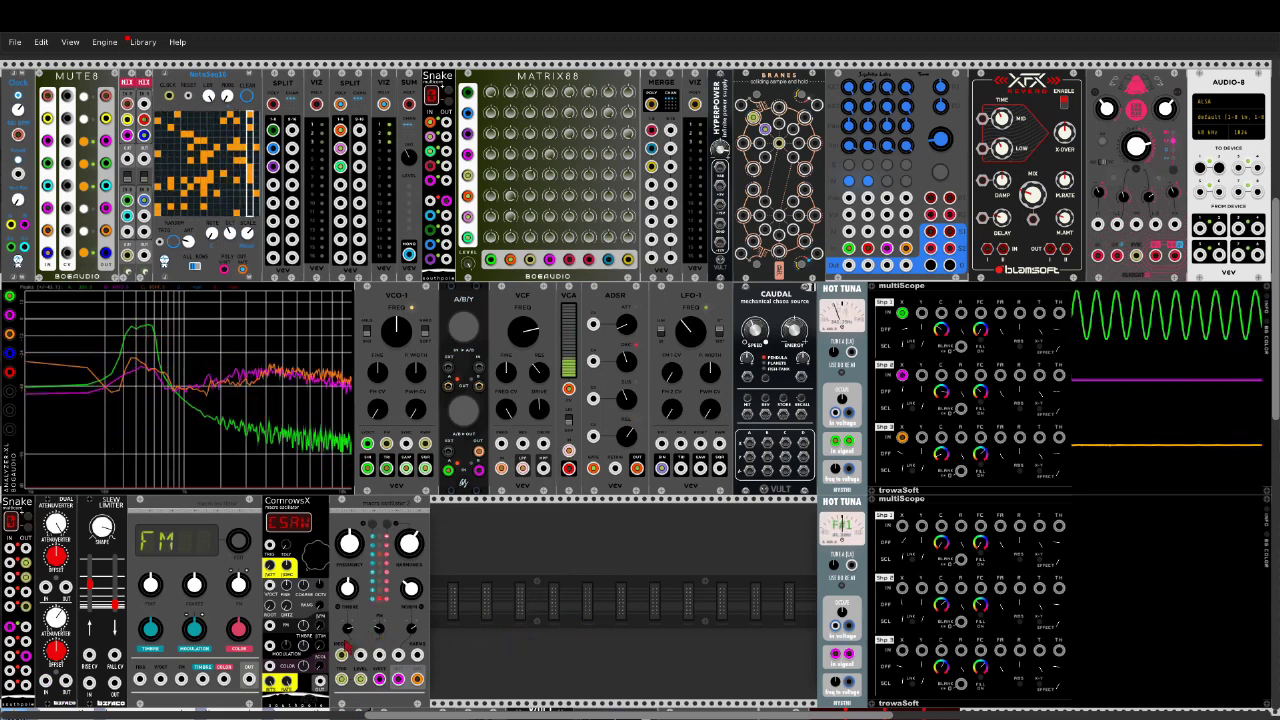
Step: Set Macro Oscillator 2's Morph attenuverter to 1 and the mixer's Master Vol to 0.3225
{"action": "mouse_move", "coordinate": [352, 632]}
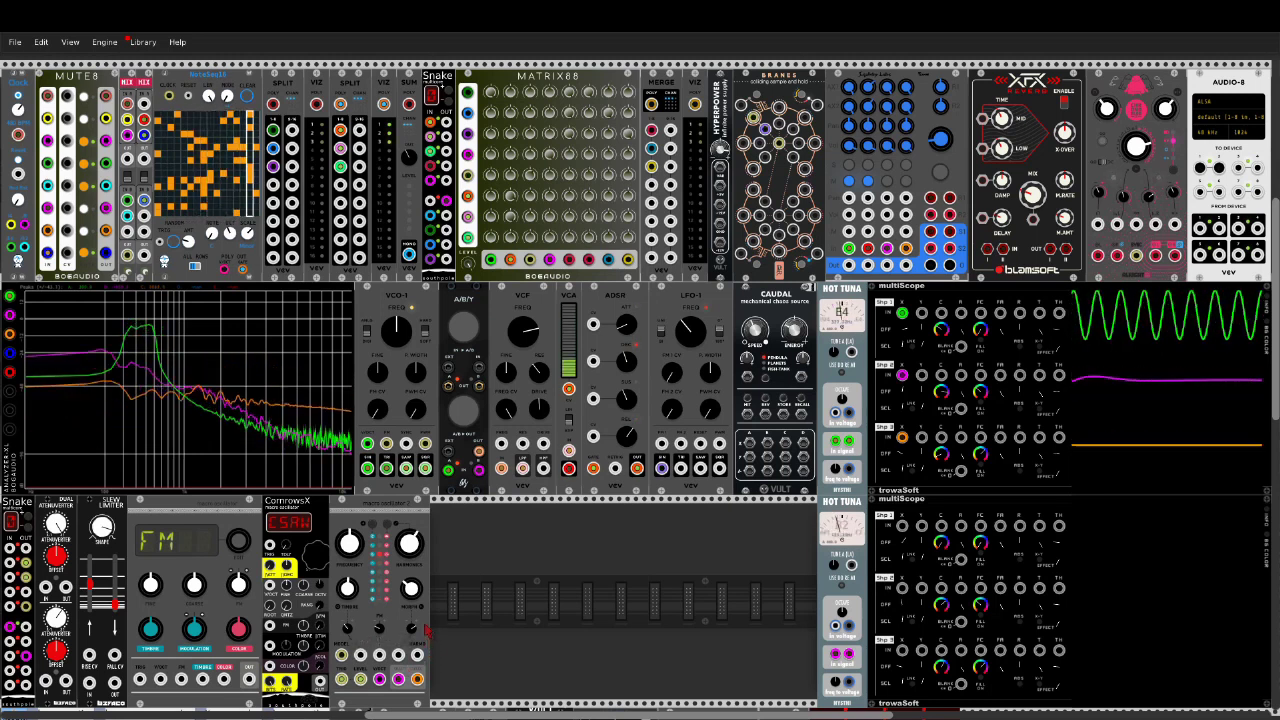
{"action": "mouse_move", "coordinate": [418, 632]}
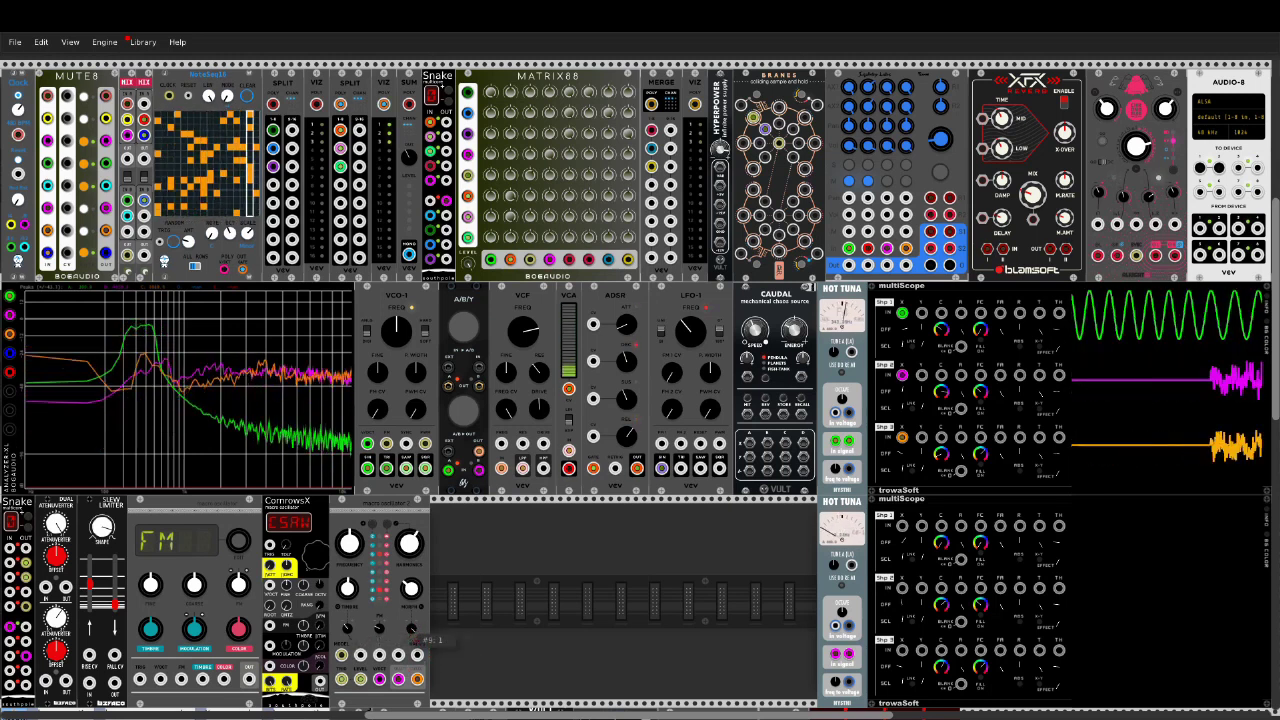
{"action": "mouse_move", "coordinate": [411, 628]}
{"action": "left_mouse_down"}
{"action": "mouse_move", "coordinate": [411, 665]}
{"action": "mouse_move", "coordinate": [418, 632]}
{"action": "left_mouse_up"}
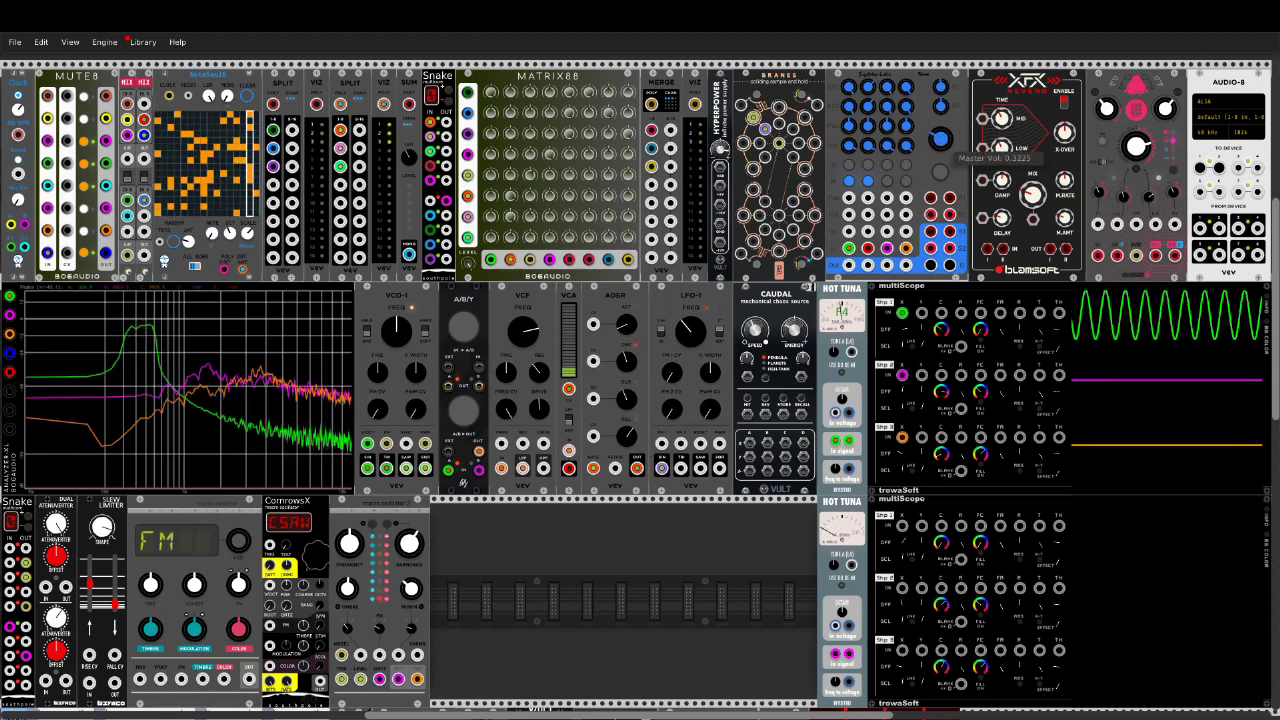
{"action": "left_click_drag", "start_coordinate": [411, 628], "coordinate": [362, 640]}
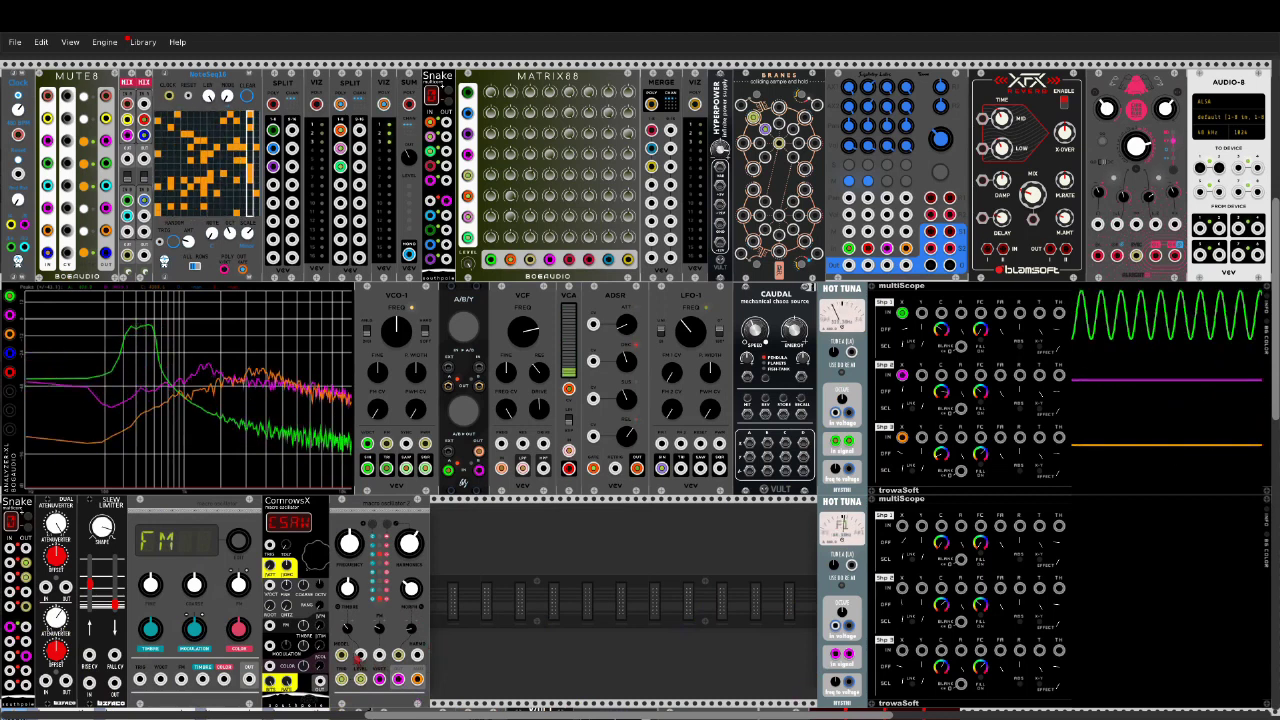
Step: Patch modulation cables to Macro Oscillator 2's Timbre, FM and Harmonics inputs
{"action": "left_click_drag", "start_coordinate": [360, 656], "coordinate": [45, 625]}
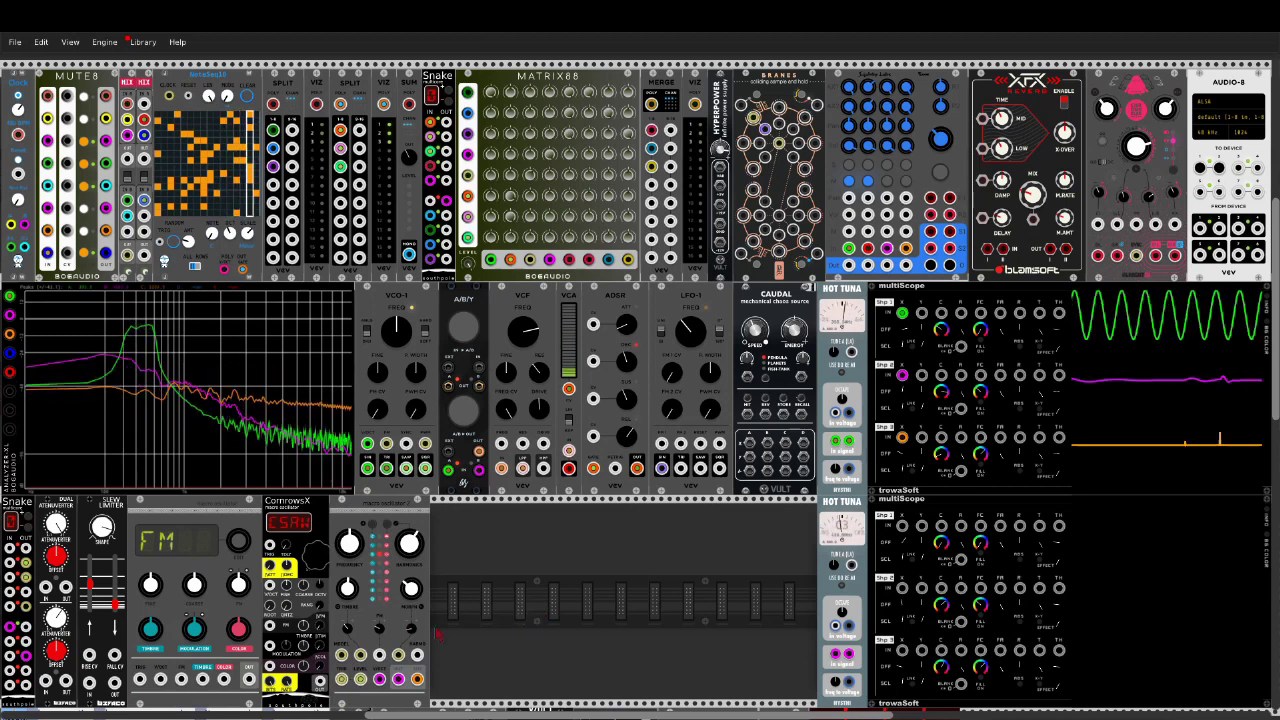
{"action": "left_click_drag", "start_coordinate": [379, 656], "coordinate": [46, 610]}
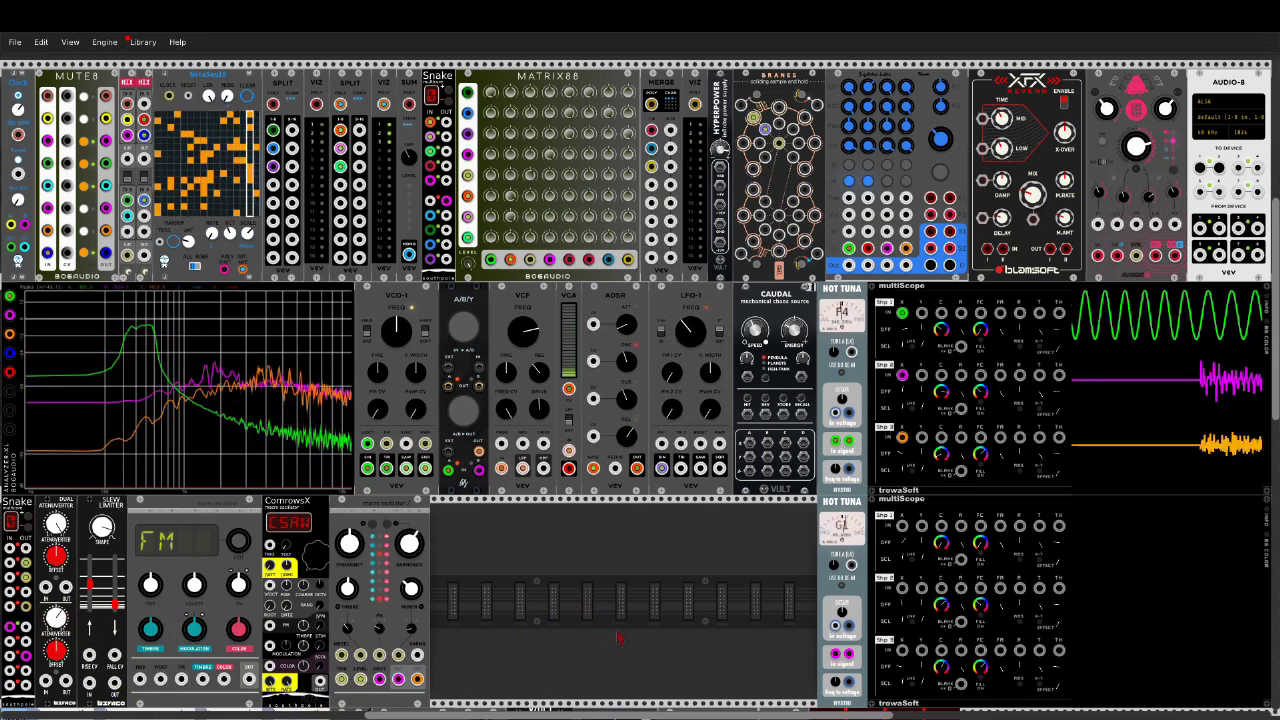
{"action": "left_click_drag", "start_coordinate": [417, 656], "coordinate": [44, 607]}
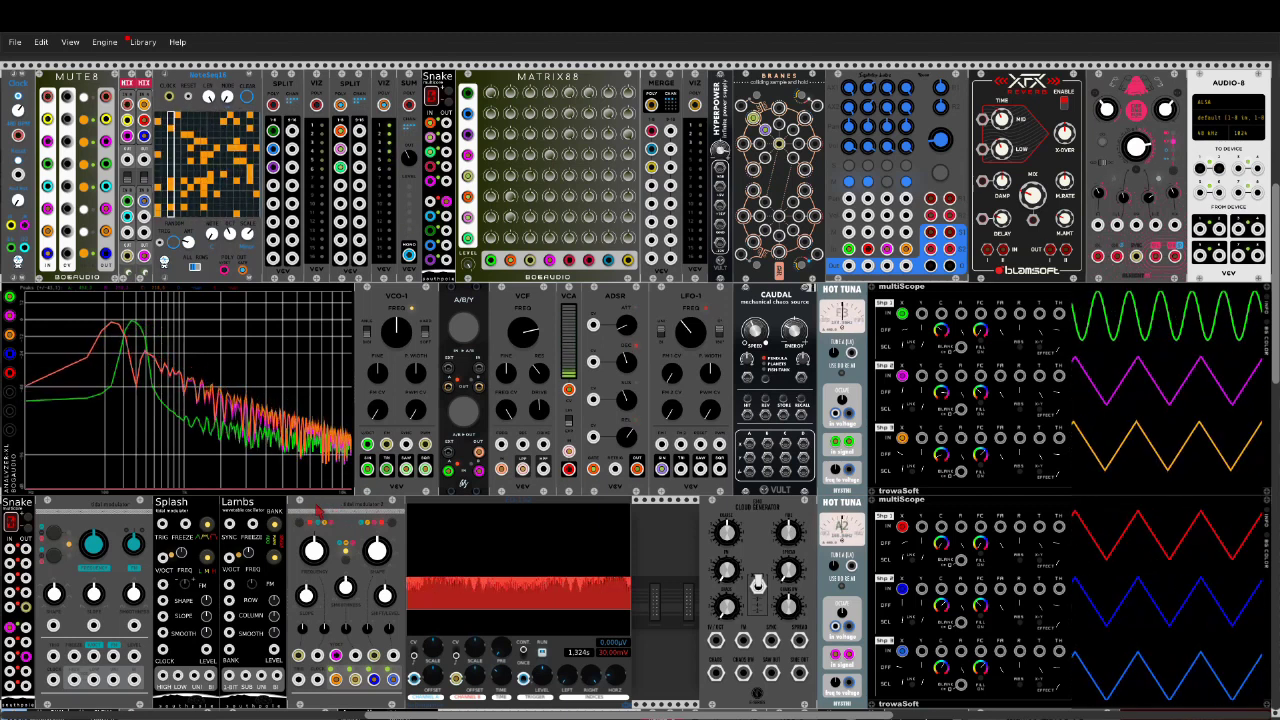
Step: Examine the plugin details and module options of Tidal Modulator 2
{"action": "right_click", "coordinate": [317, 508]}
{"action": "mouse_move", "coordinate": [434, 530]}
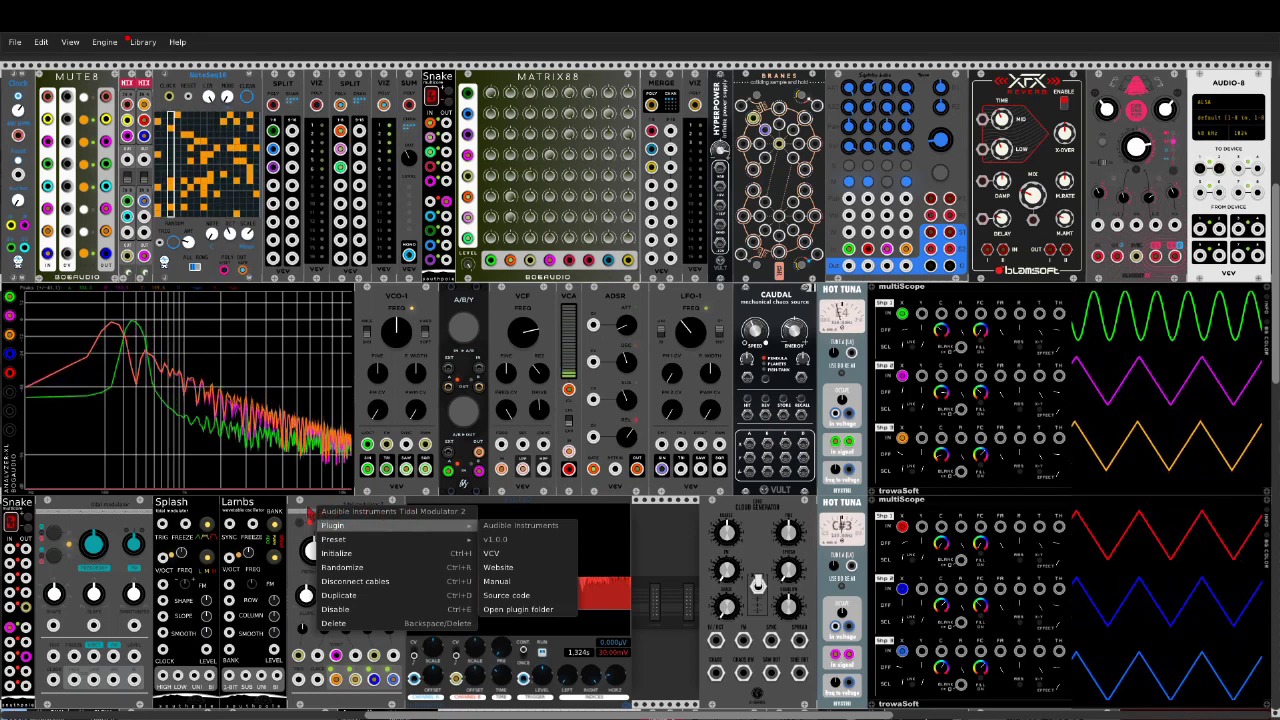
{"action": "left_click", "coordinate": [310, 512]}
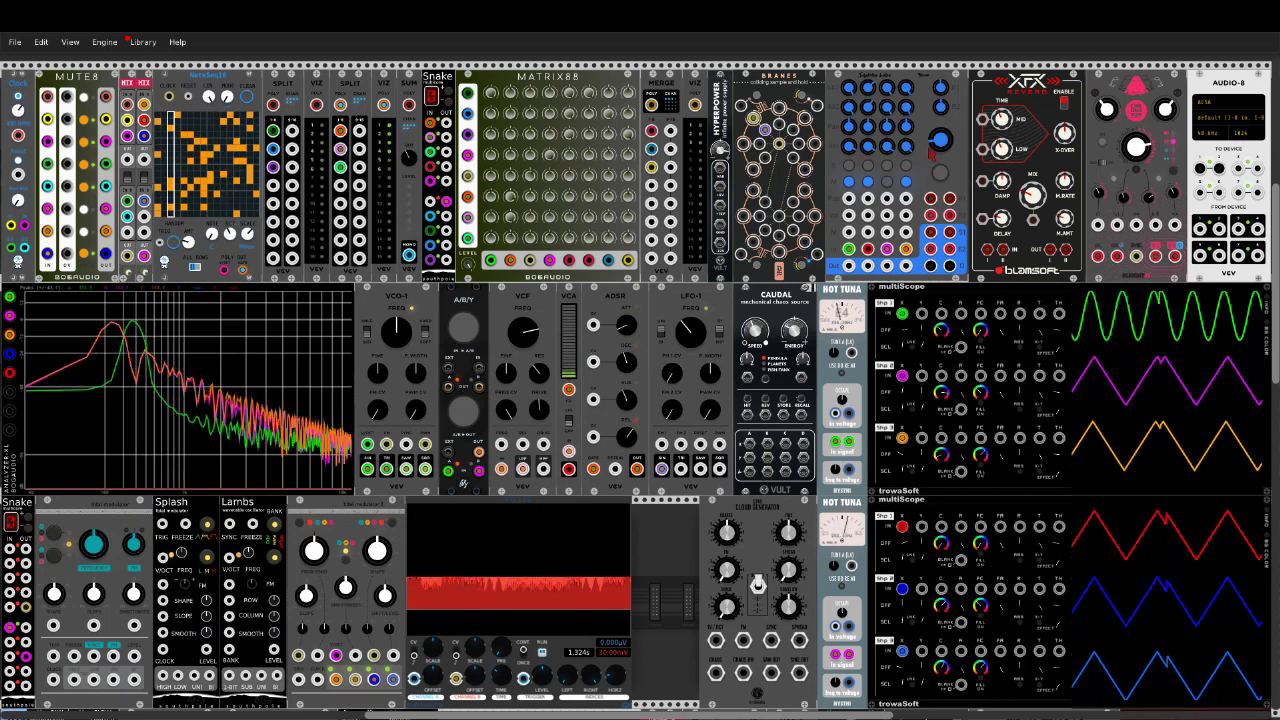
Step: Toggle the Sheep option of the original Tidal Modulator and set the mixer's Master Vol to 0.1275
{"action": "mouse_move", "coordinate": [945, 145]}
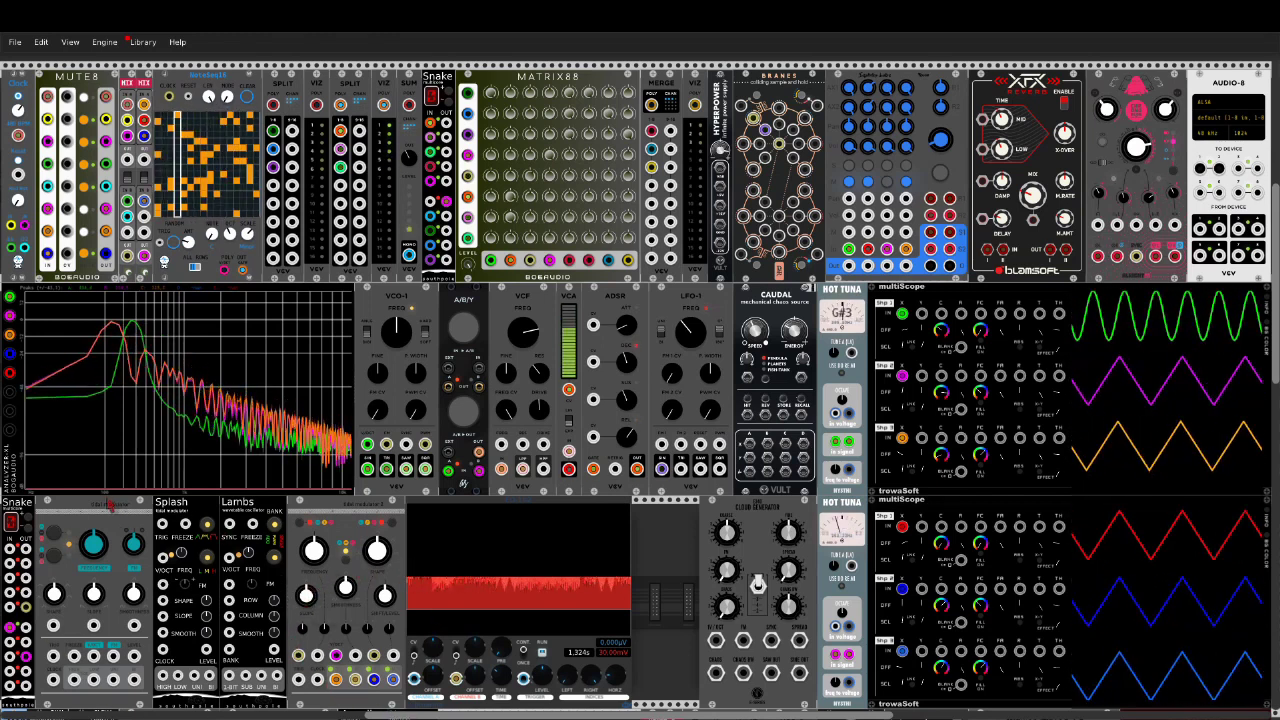
{"action": "right_click", "coordinate": [77, 500]}
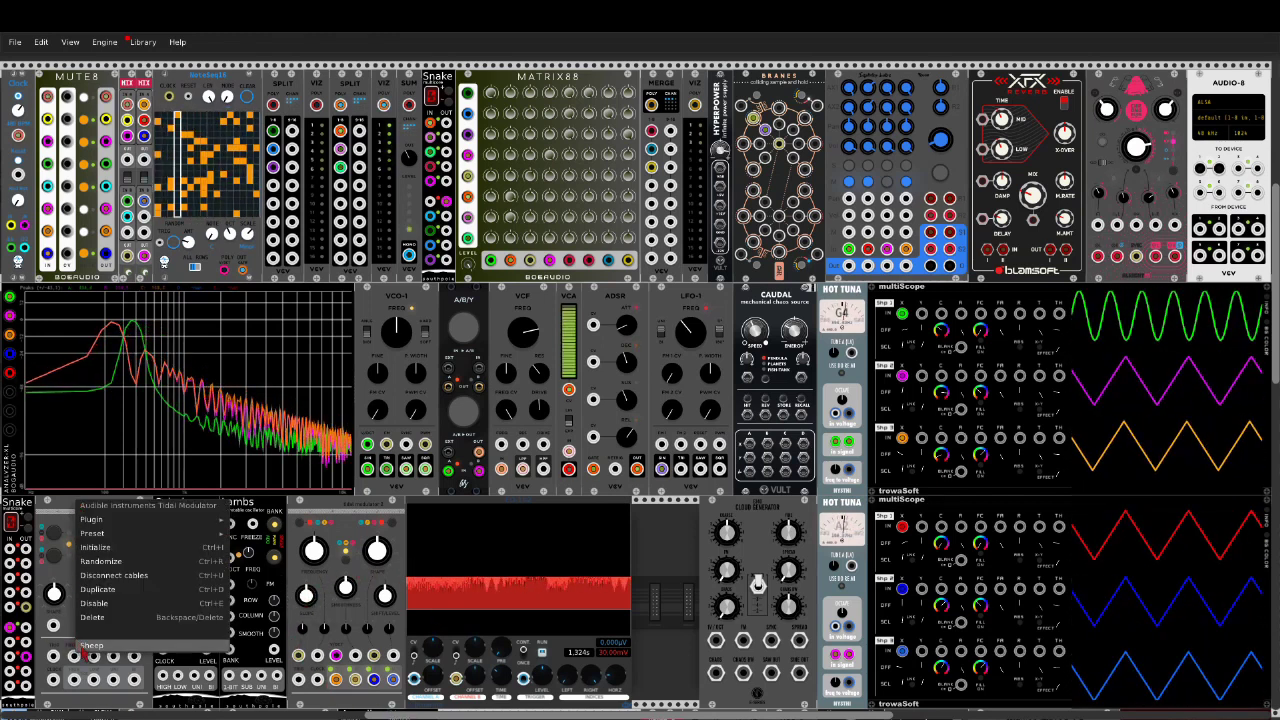
{"action": "left_click", "coordinate": [90, 645]}
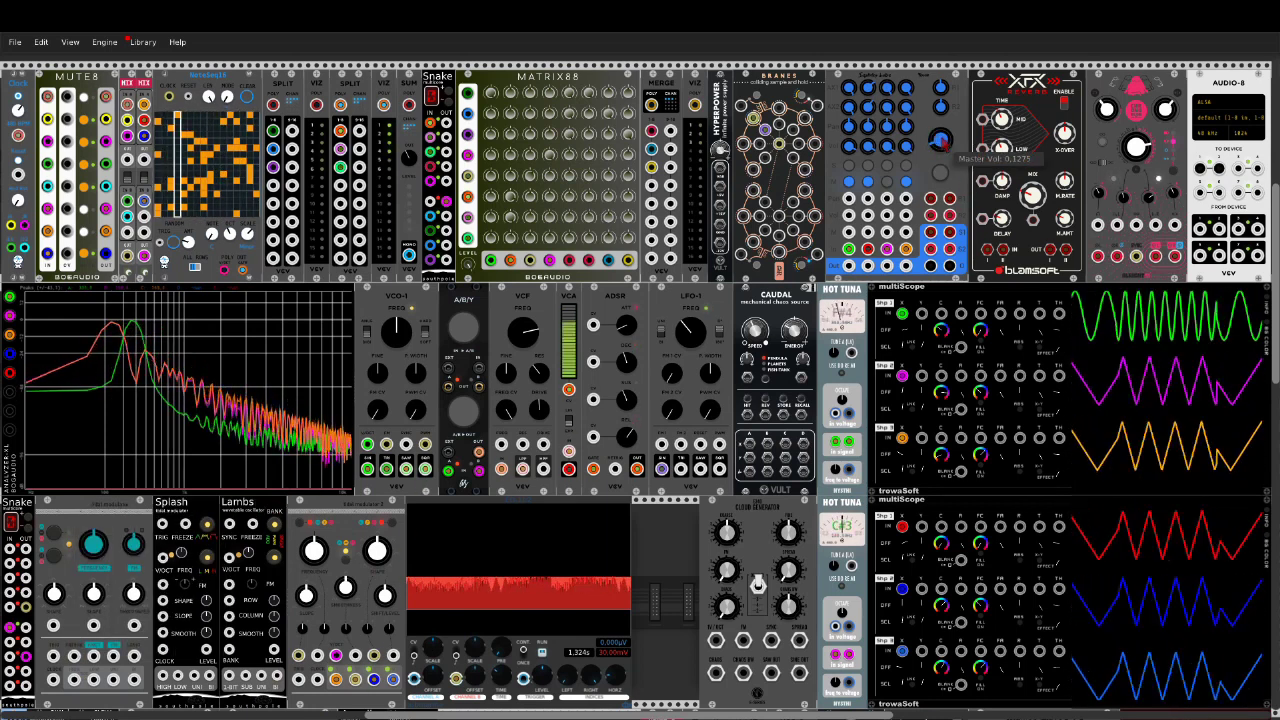
{"action": "mouse_move", "coordinate": [943, 143]}
{"action": "left_mouse_down"}
{"action": "mouse_move", "coordinate": [943, 160]}
{"action": "mouse_move", "coordinate": [940, 130]}
{"action": "mouse_move", "coordinate": [940, 147]}
{"action": "left_mouse_up"}
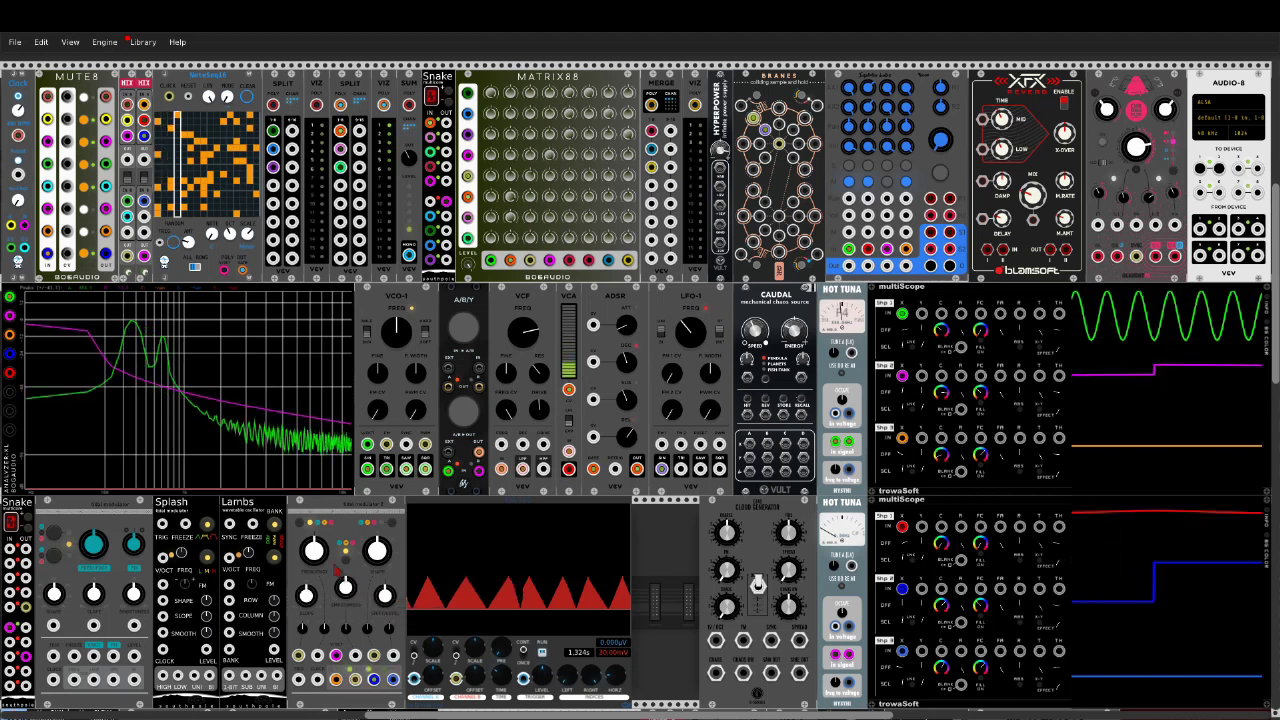
Step: Lower Tidal Modulator 2's Frequency and reset it to its default
{"action": "left_click_drag", "start_coordinate": [313, 550], "coordinate": [313, 710]}
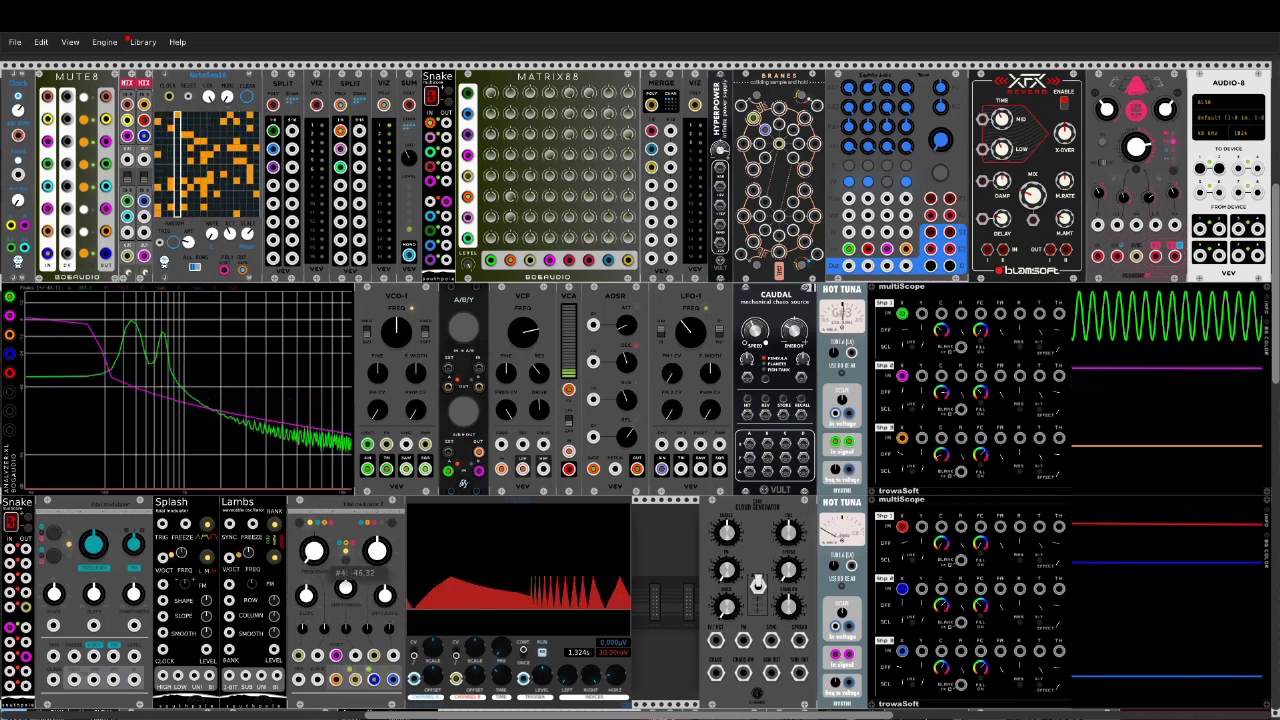
{"action": "double_click", "coordinate": [313, 550]}
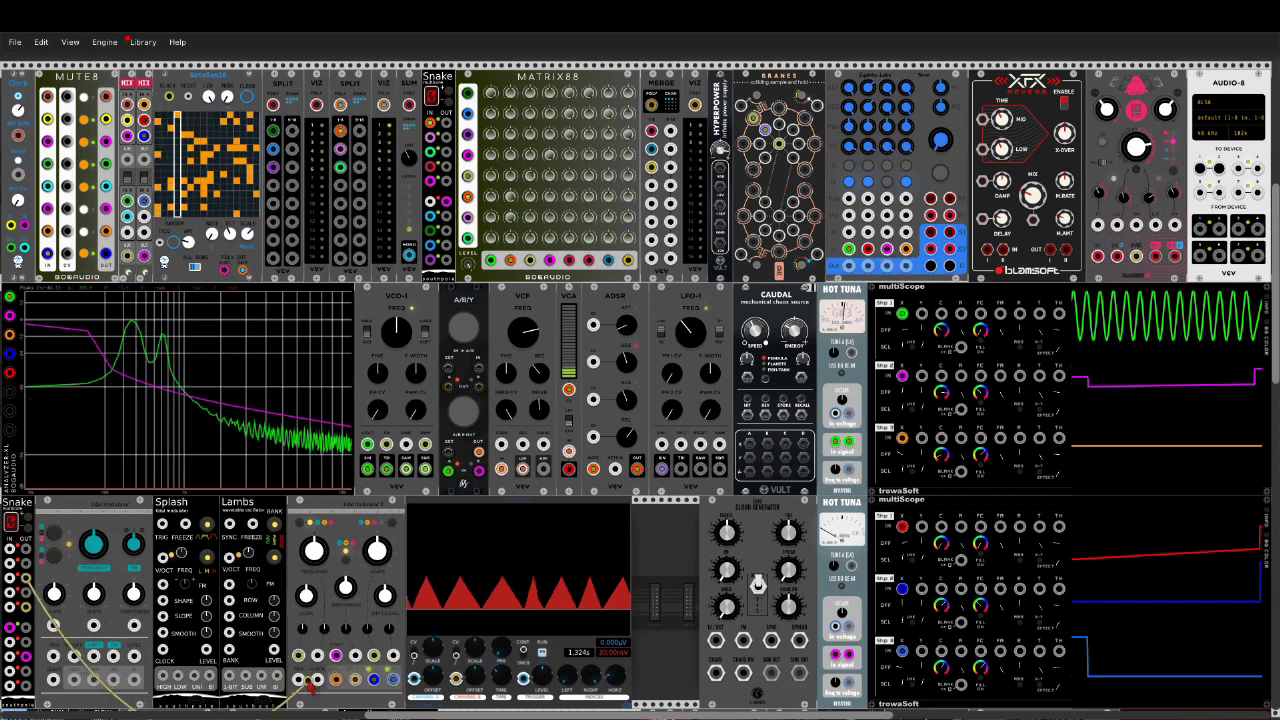
{"action": "mouse_move", "coordinate": [347, 567]}
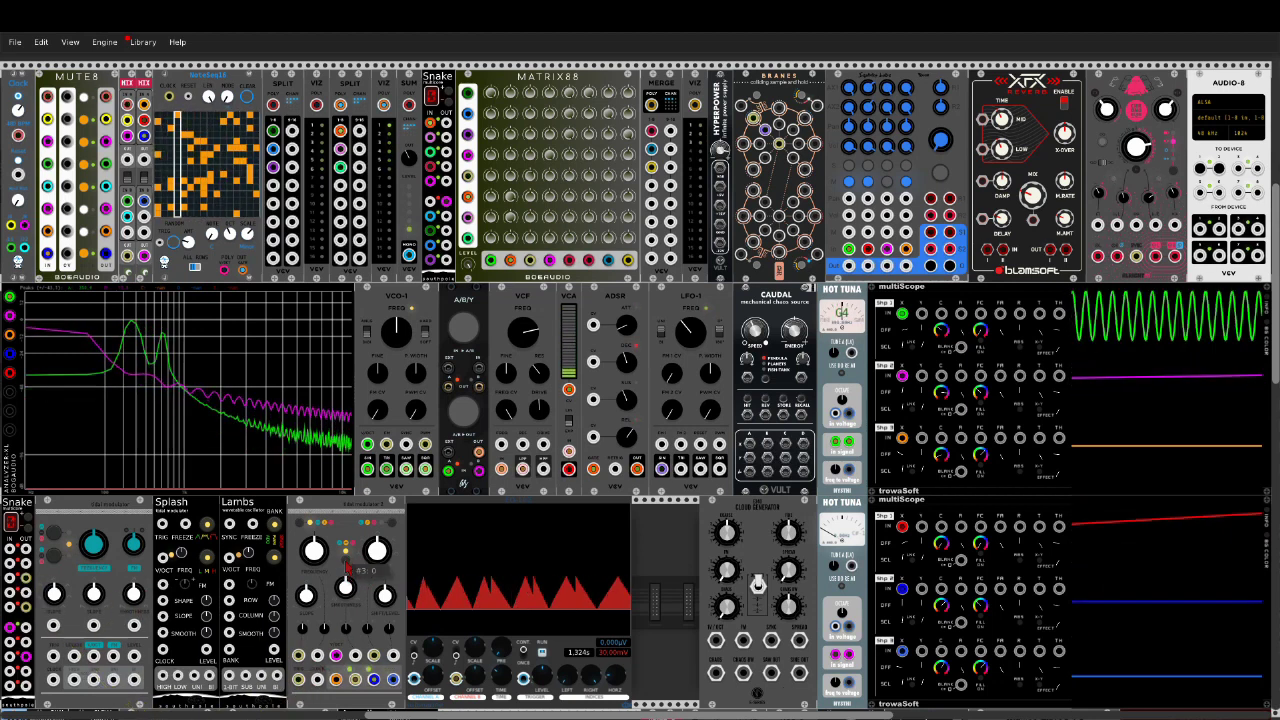
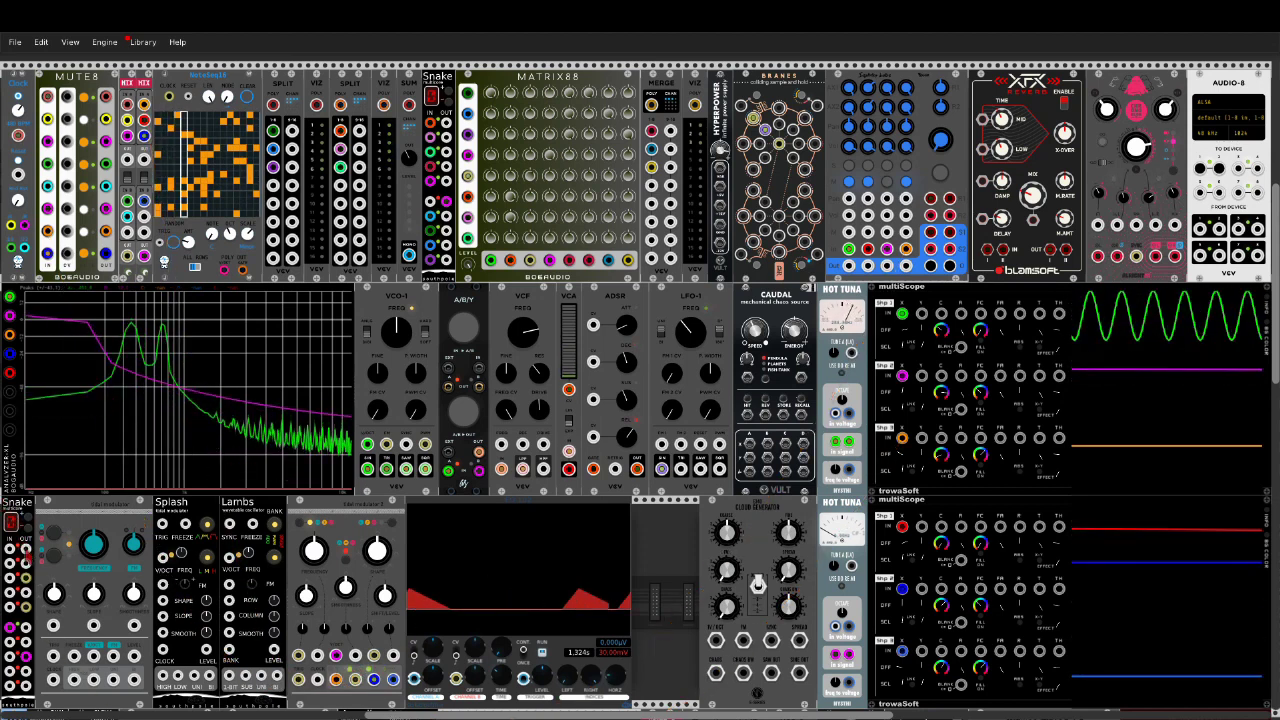
Step: Patch a Snake output into Tidal Modulator 2's Clock input and sweep its Frequency down to the minimum and up past 16.752
{"action": "left_click_drag", "start_coordinate": [26, 549], "coordinate": [317, 679]}
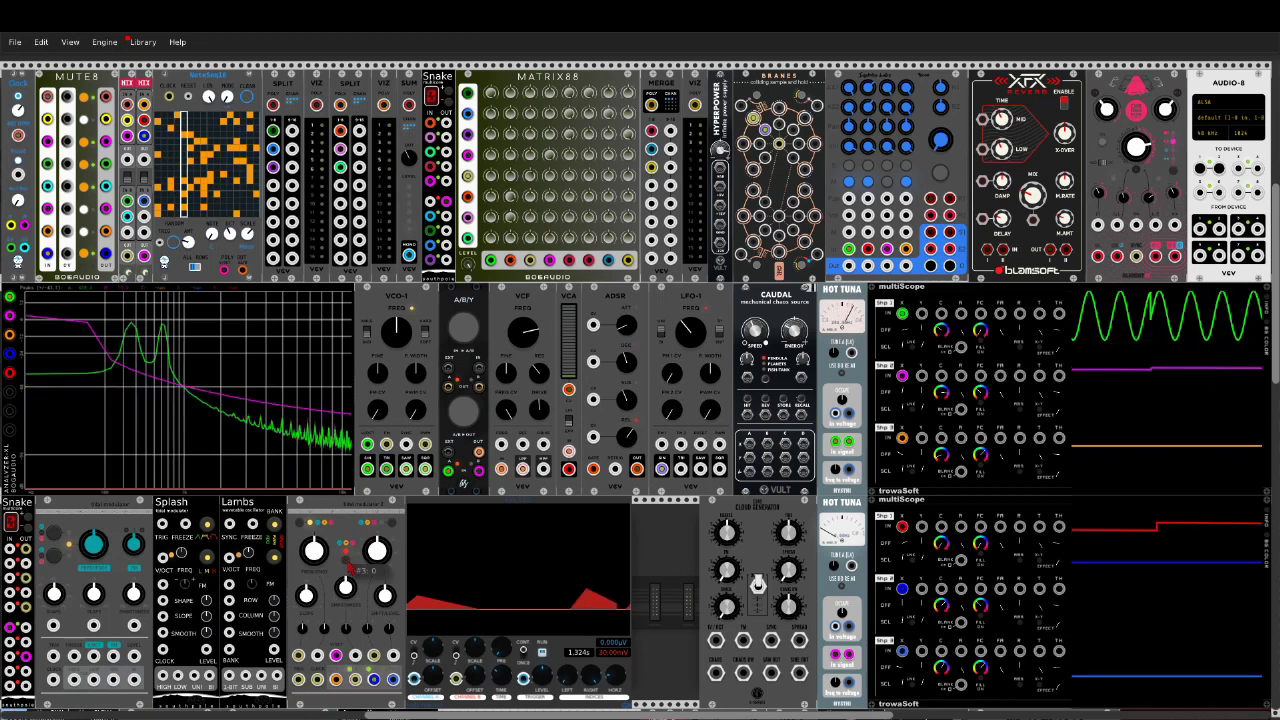
{"action": "left_click_drag", "start_coordinate": [321, 558], "coordinate": [321, 719]}
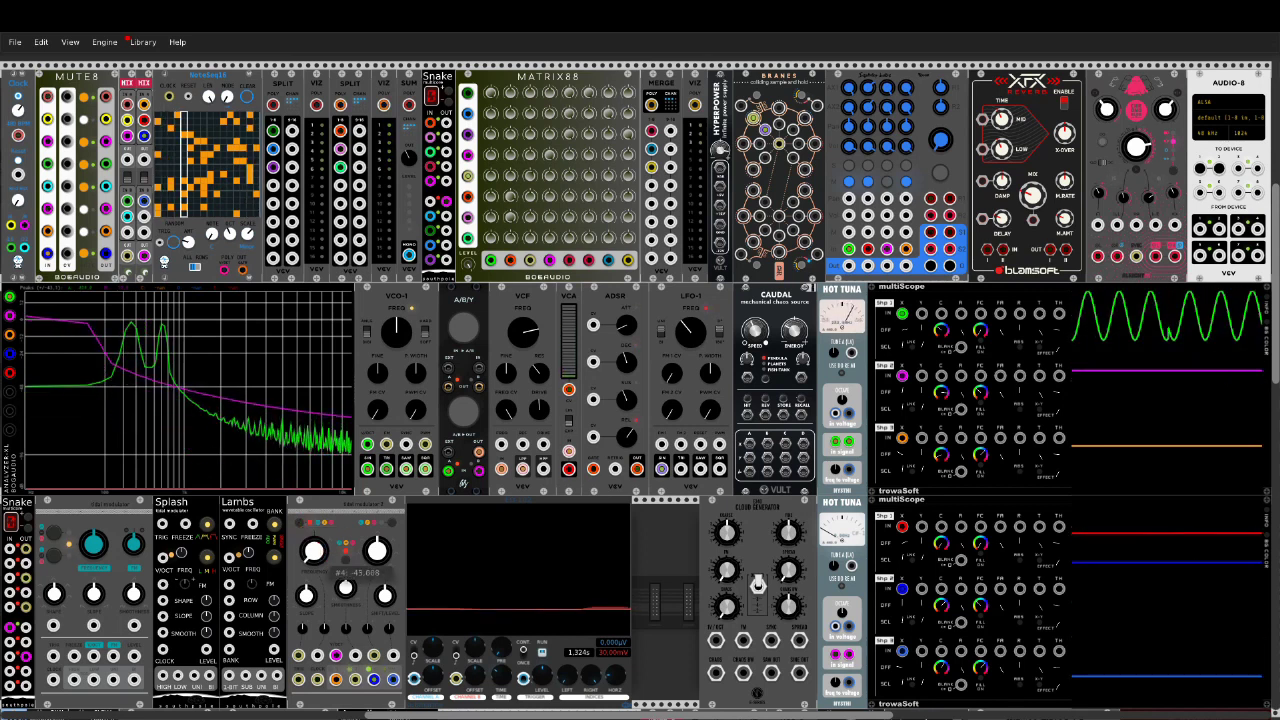
{"action": "left_click_drag", "start_coordinate": [321, 558], "coordinate": [321, 346]}
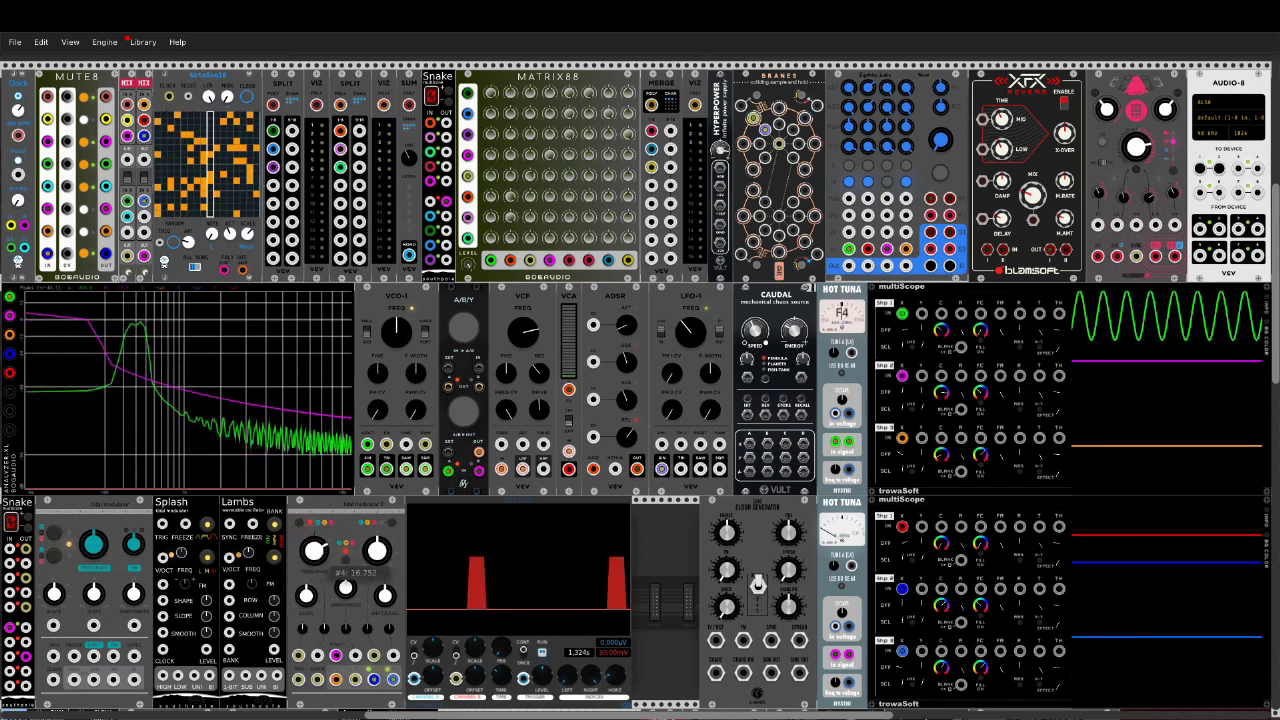
{"action": "left_click_drag", "start_coordinate": [321, 422], "coordinate": [321, 360]}
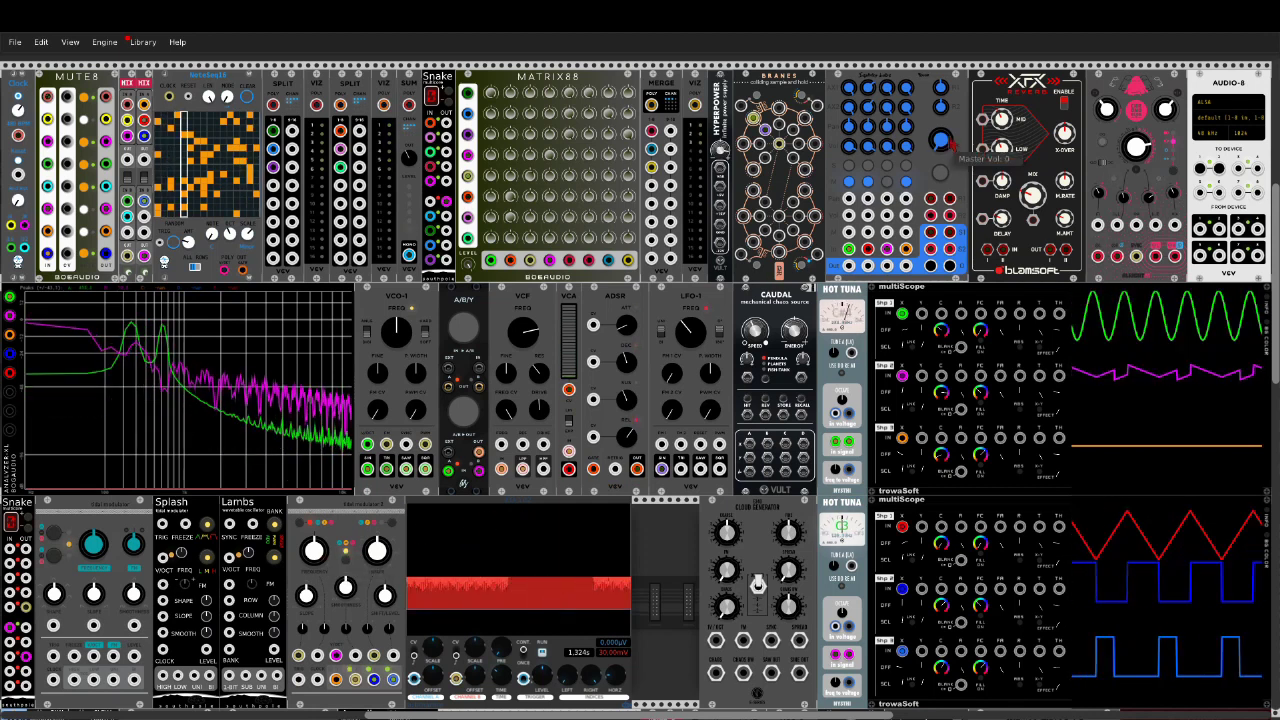
Step: Adjust the mixer's Master Vol and Tidal Modulator 2's Shift/Level knob
{"action": "left_click_drag", "start_coordinate": [941, 141], "coordinate": [941, 132]}
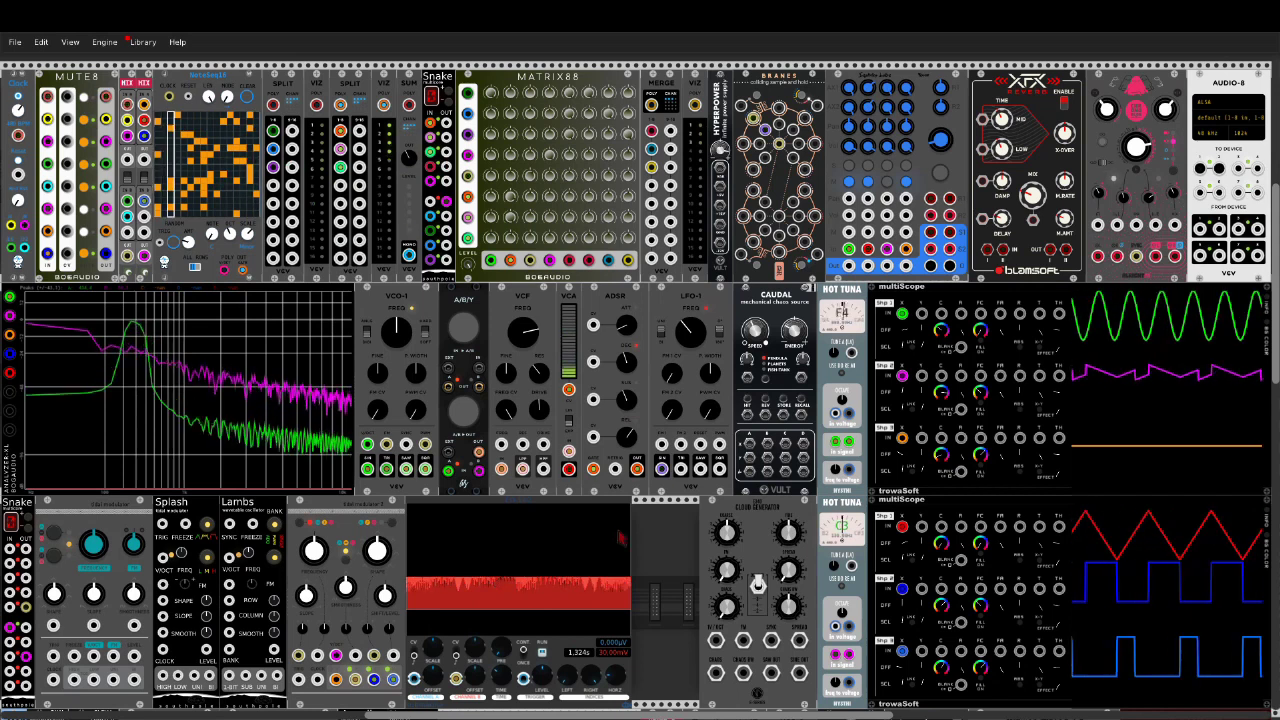
{"action": "mouse_move", "coordinate": [940, 141]}
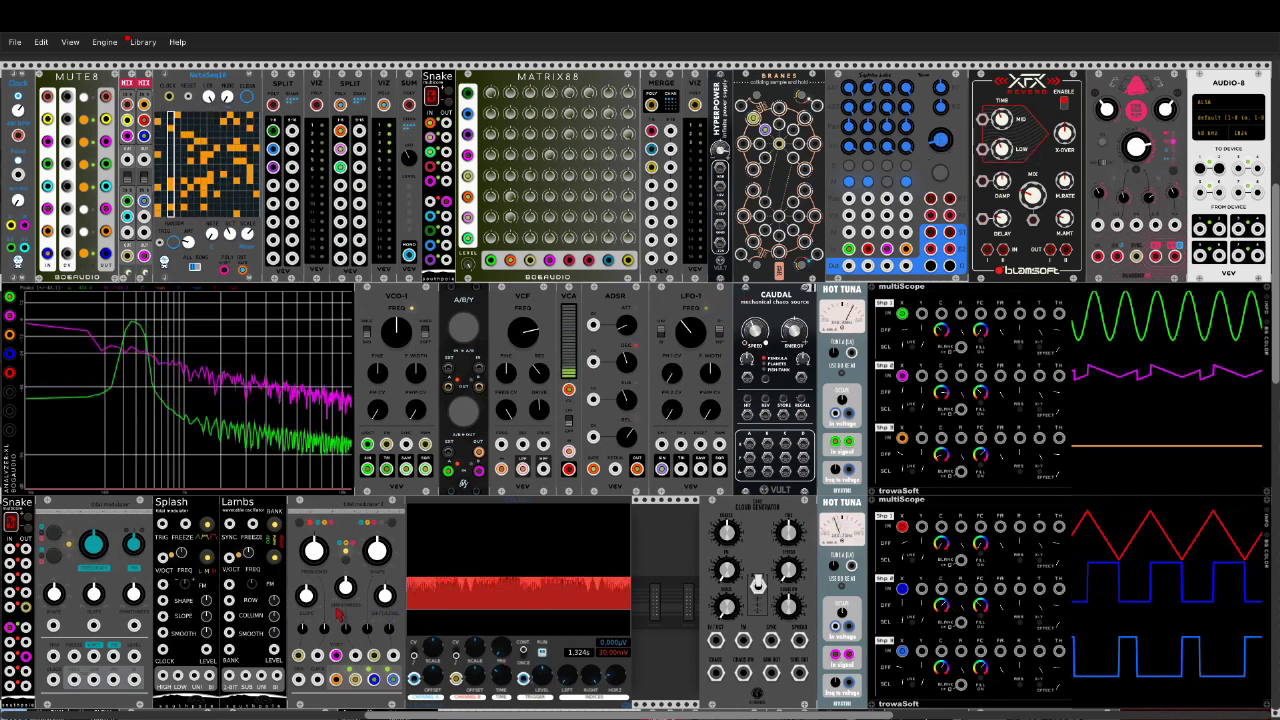
{"action": "mouse_move", "coordinate": [385, 597]}
{"action": "mouse_move", "coordinate": [386, 598]}
{"action": "left_mouse_down"}
{"action": "mouse_move", "coordinate": [386, 575]}
{"action": "mouse_move", "coordinate": [386, 615]}
{"action": "mouse_move", "coordinate": [386, 598]}
{"action": "left_mouse_up"}
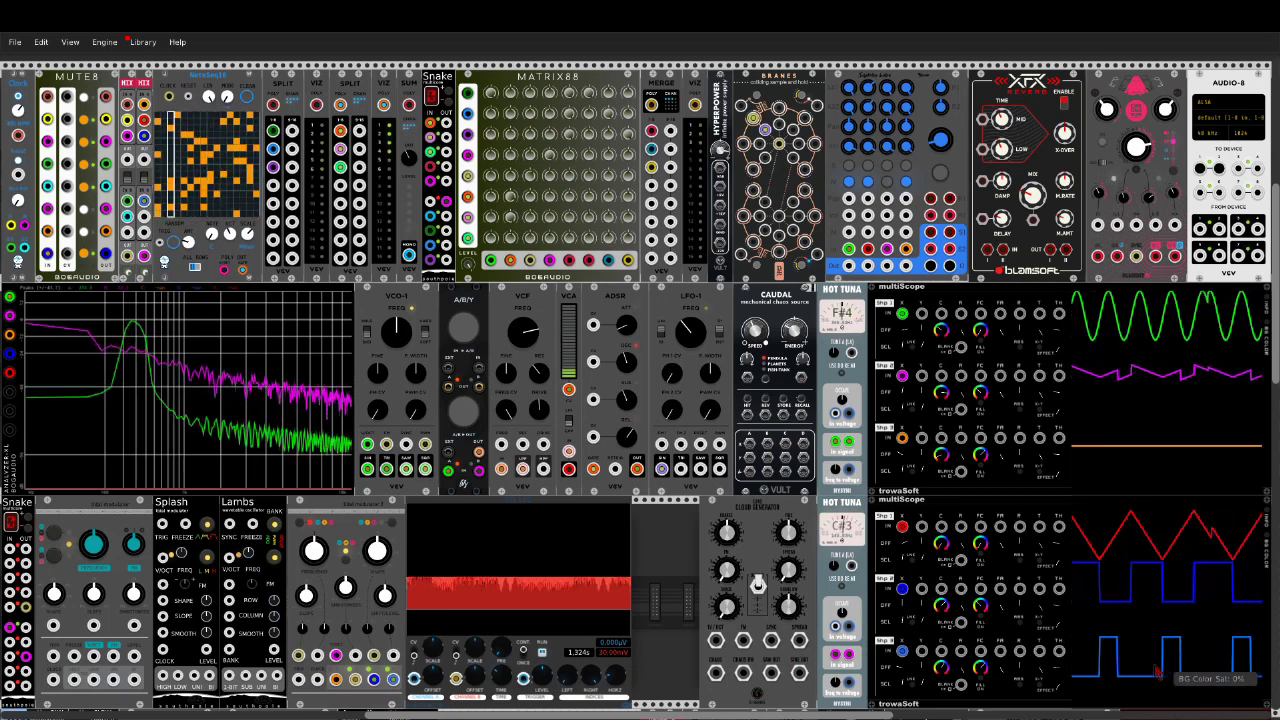
Step: Switch Tidal Modulator 2's output mode and vary its Shift/Level knob around 0.5
{"action": "left_click", "coordinate": [392, 524]}
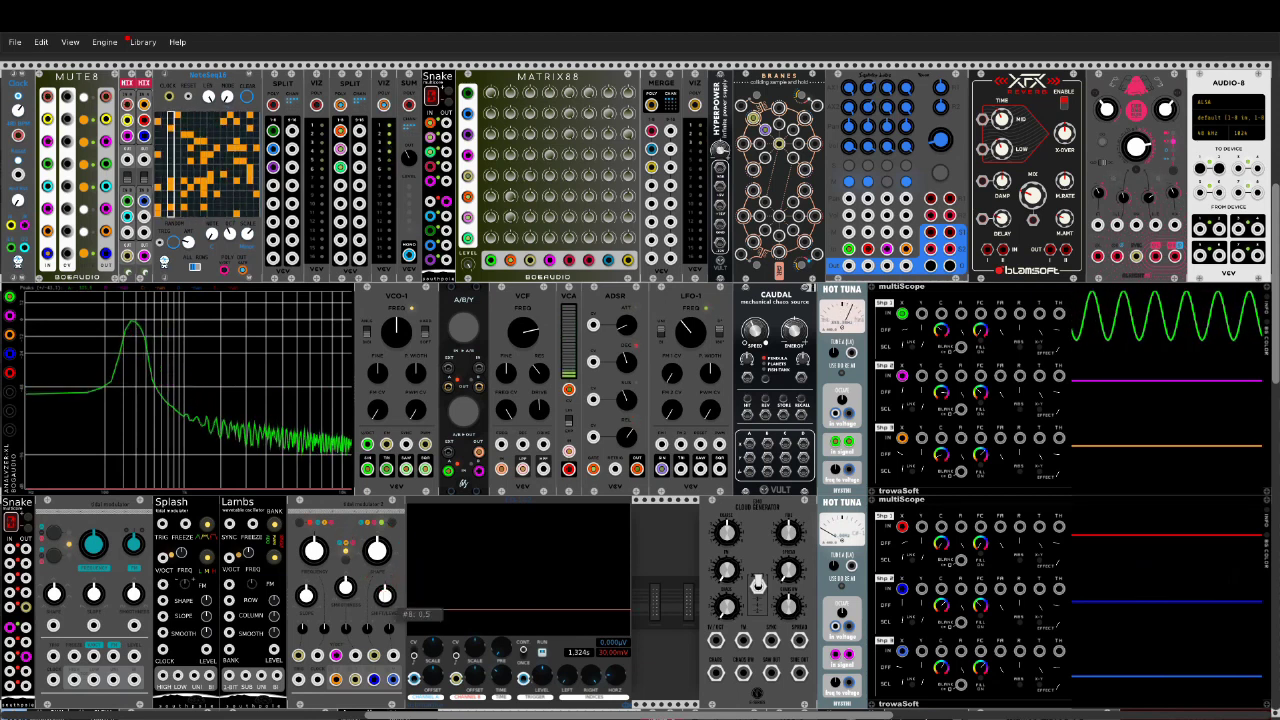
{"action": "mouse_move", "coordinate": [384, 595]}
{"action": "left_mouse_down"}
{"action": "mouse_move", "coordinate": [384, 719]}
{"action": "mouse_move", "coordinate": [384, 556]}
{"action": "mouse_move", "coordinate": [384, 603]}
{"action": "left_mouse_up"}
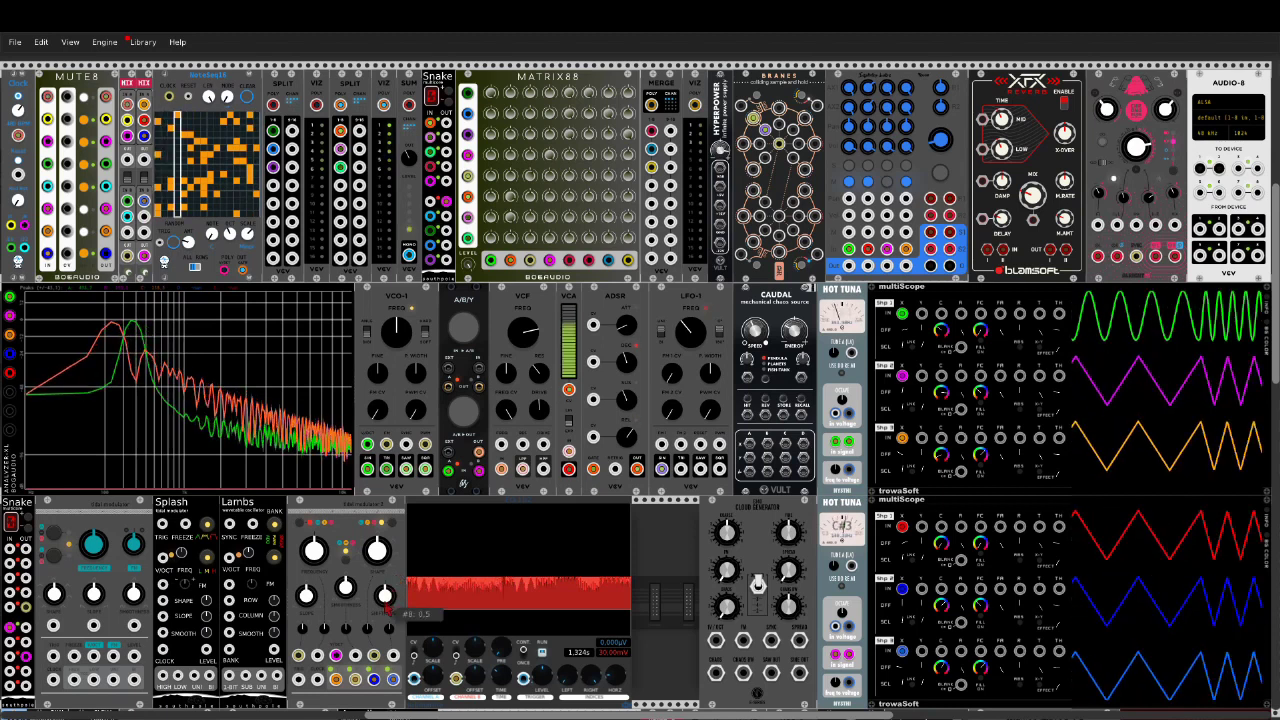
{"action": "mouse_move", "coordinate": [385, 597]}
{"action": "left_mouse_down"}
{"action": "mouse_move", "coordinate": [385, 626]}
{"action": "mouse_move", "coordinate": [385, 568]}
{"action": "mouse_move", "coordinate": [385, 602]}
{"action": "left_mouse_up"}
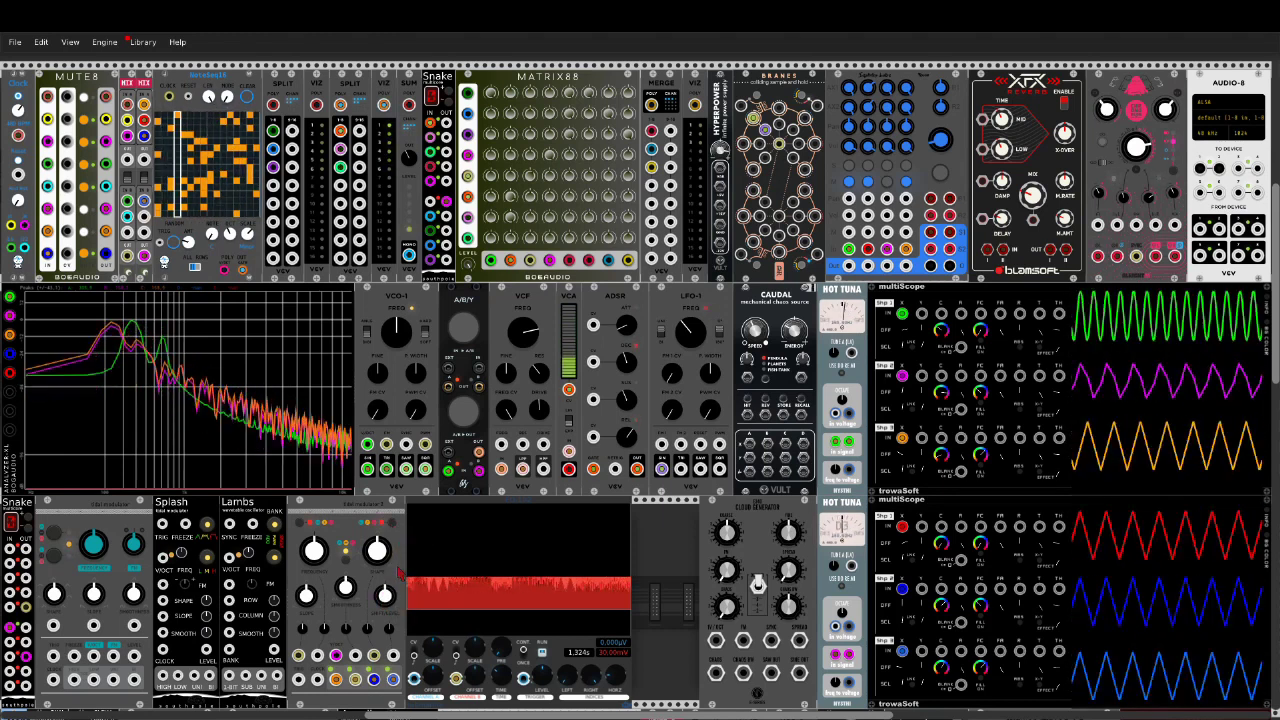
{"action": "mouse_move", "coordinate": [385, 598]}
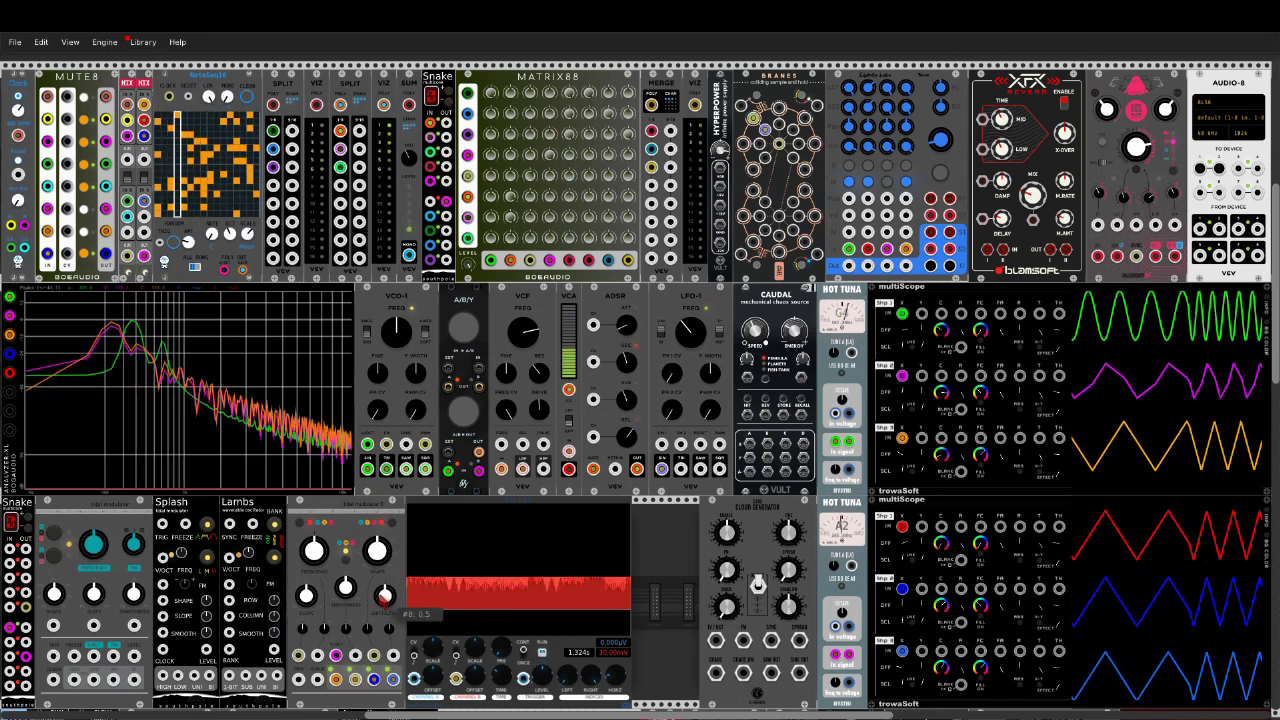
{"action": "left_click_drag", "start_coordinate": [385, 598], "coordinate": [385, 587]}
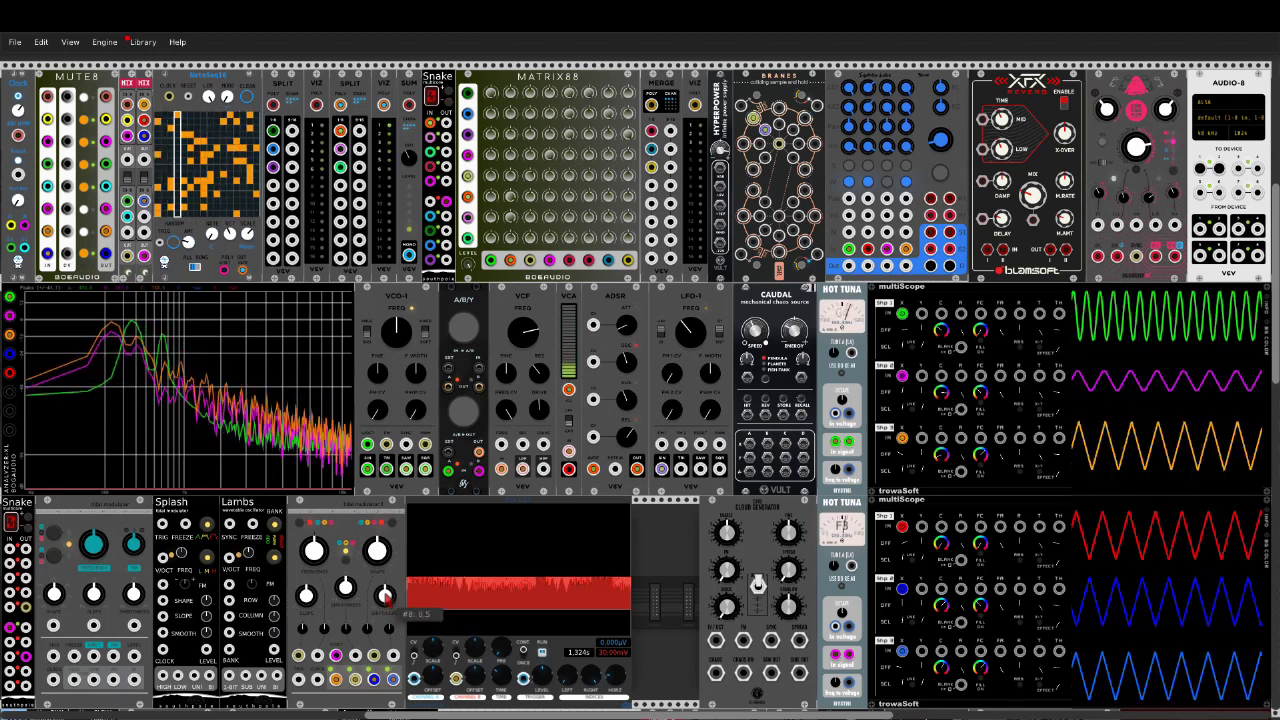
Step: Lower Tidal Modulator 2's Smoothness to 0.0465 and raise its Shift/Level knob
{"action": "mouse_move", "coordinate": [385, 596]}
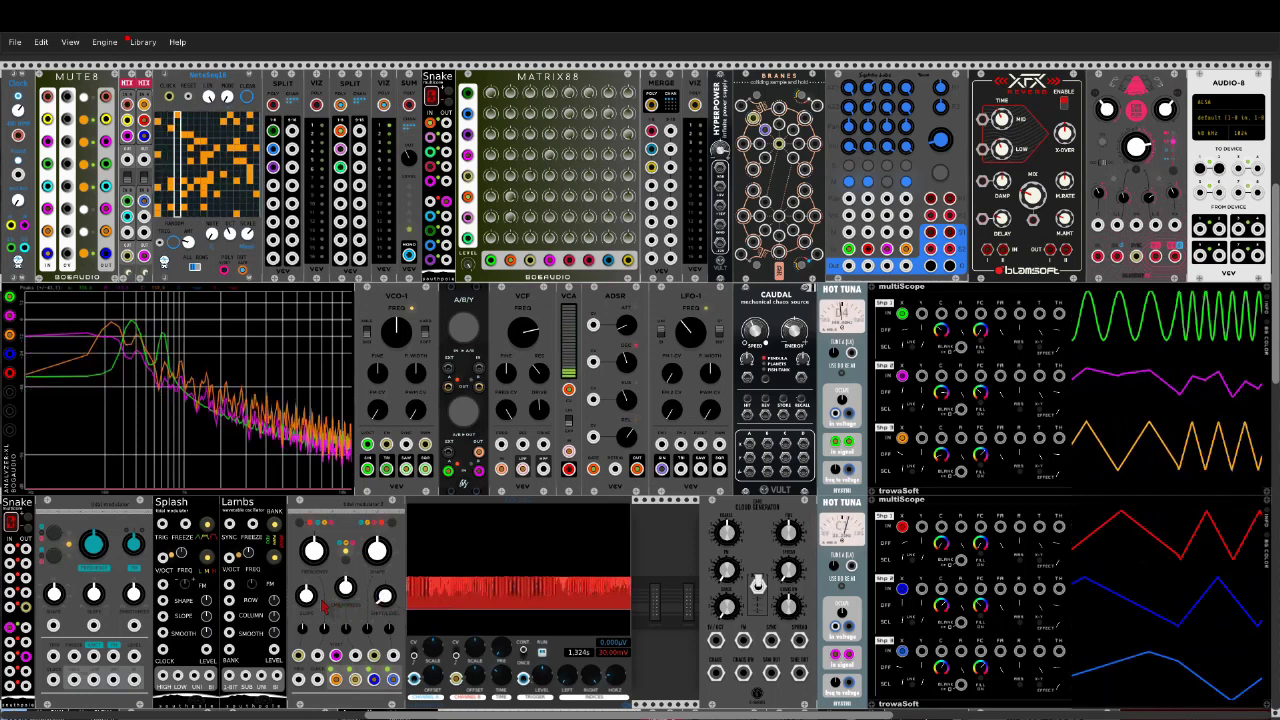
{"action": "left_click_drag", "start_coordinate": [310, 601], "coordinate": [310, 646]}
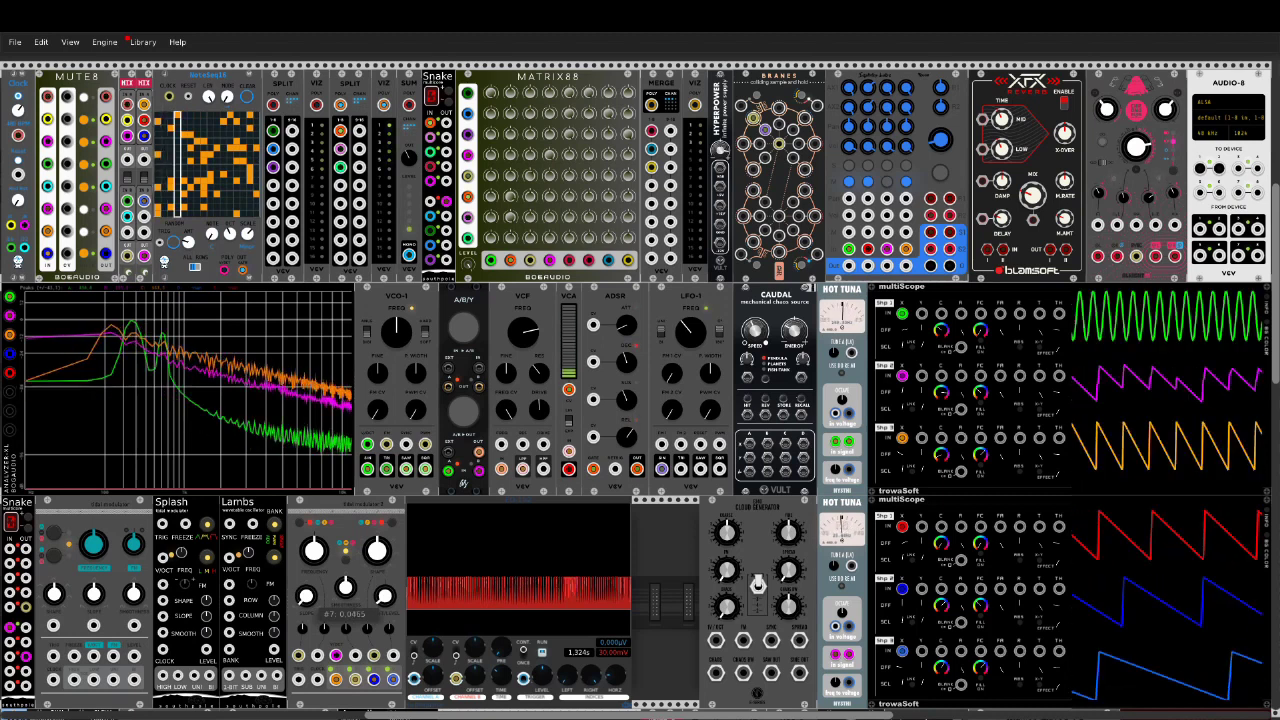
{"action": "left_click_drag", "start_coordinate": [387, 597], "coordinate": [387, 540]}
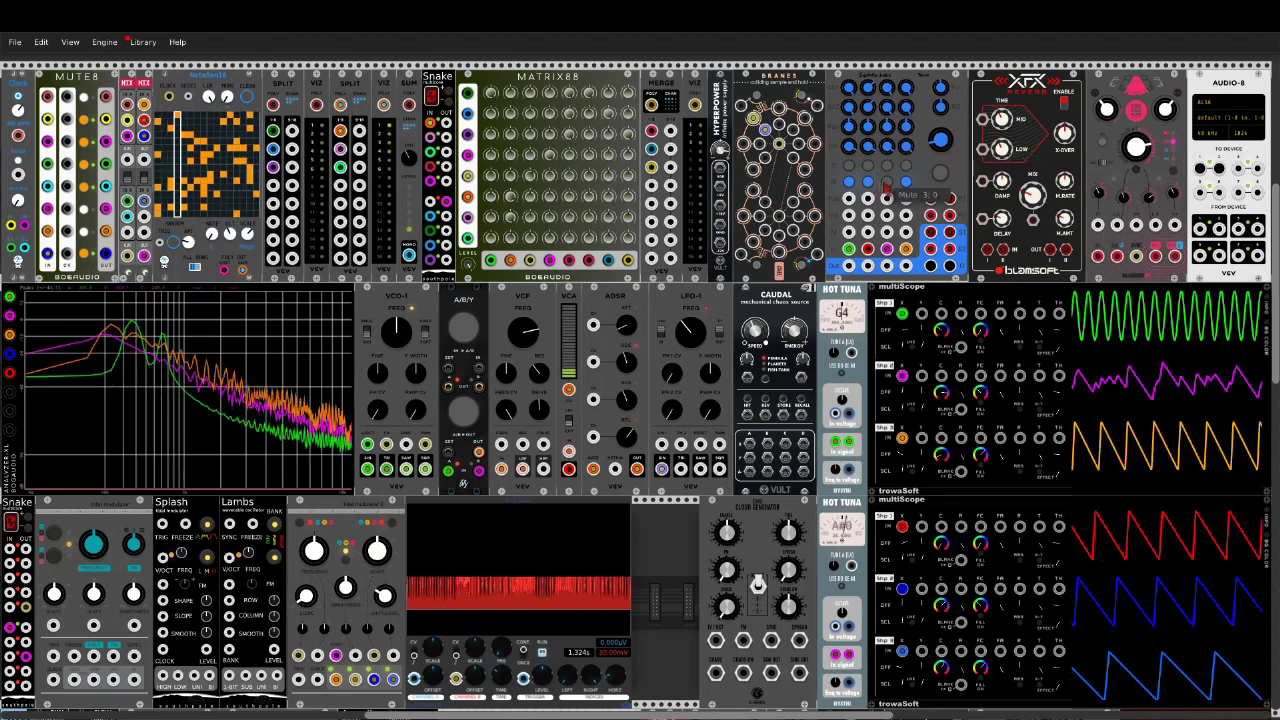
{"action": "mouse_move", "coordinate": [305, 597]}
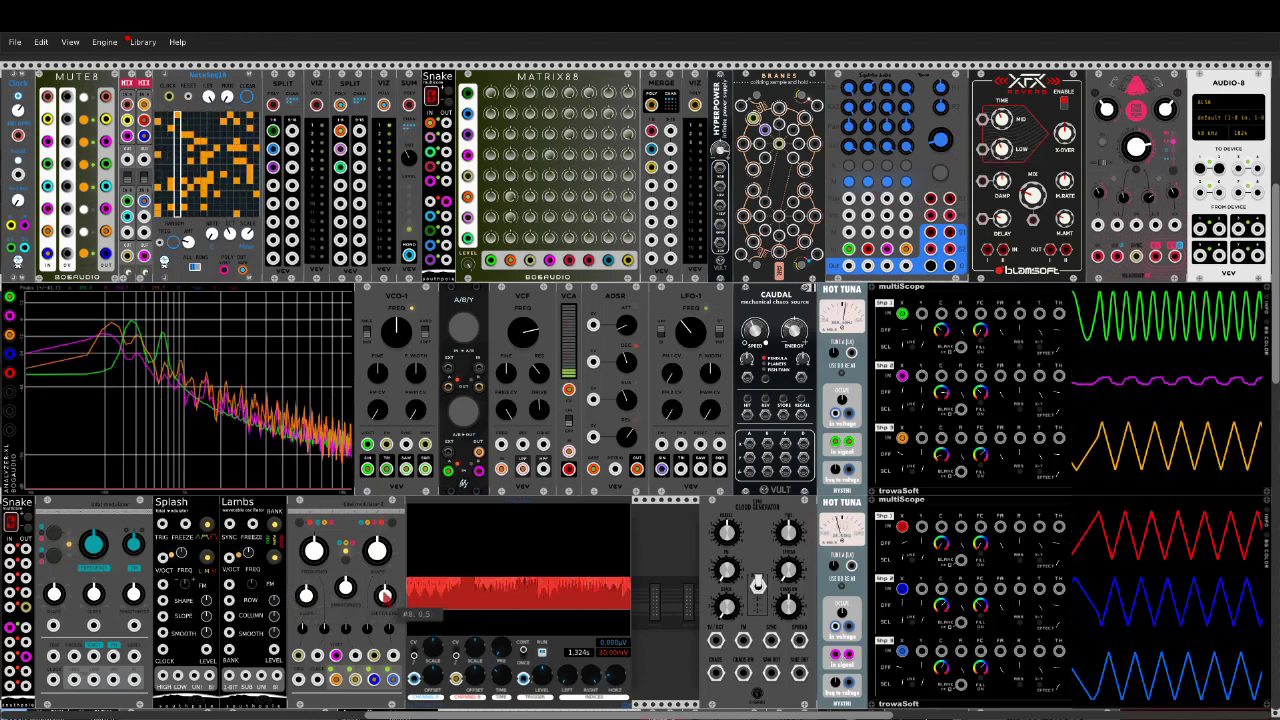
Step: Cycle Tidal Modulator 2's frequency range and sweep the Frequency knob up and down in each range
{"action": "left_click", "coordinate": [297, 525]}
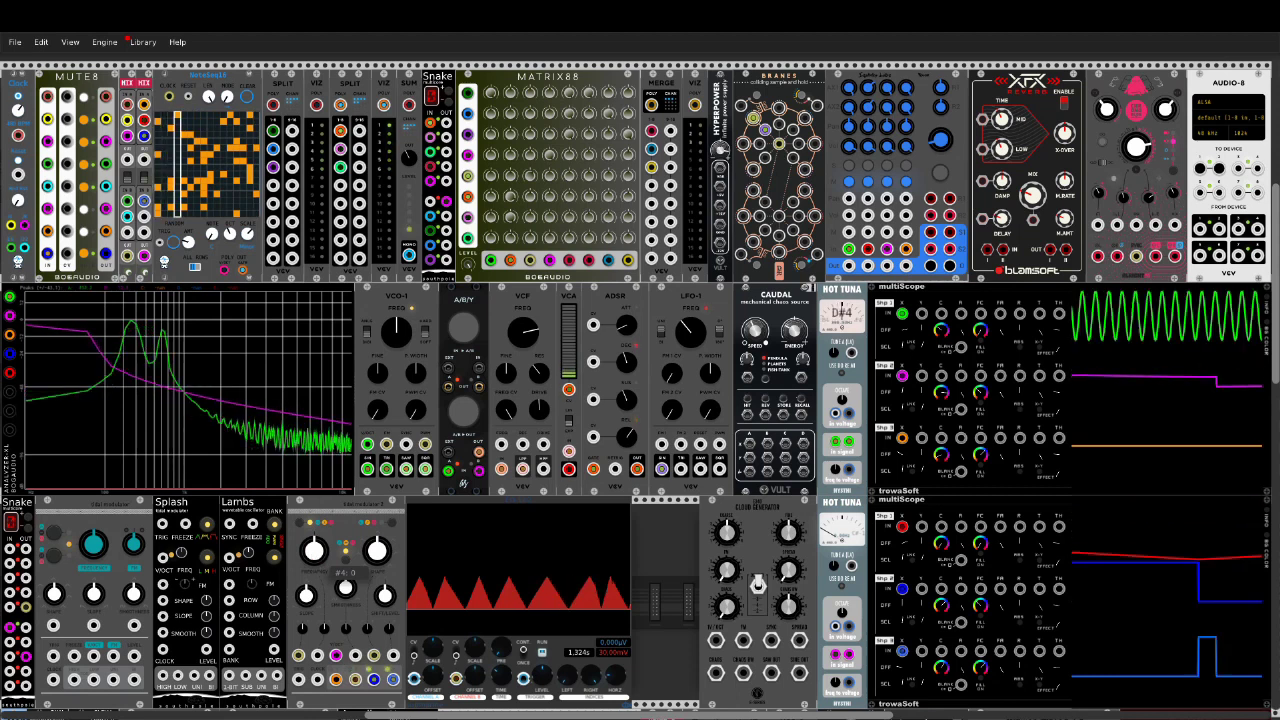
{"action": "left_click_drag", "start_coordinate": [314, 556], "coordinate": [314, 608]}
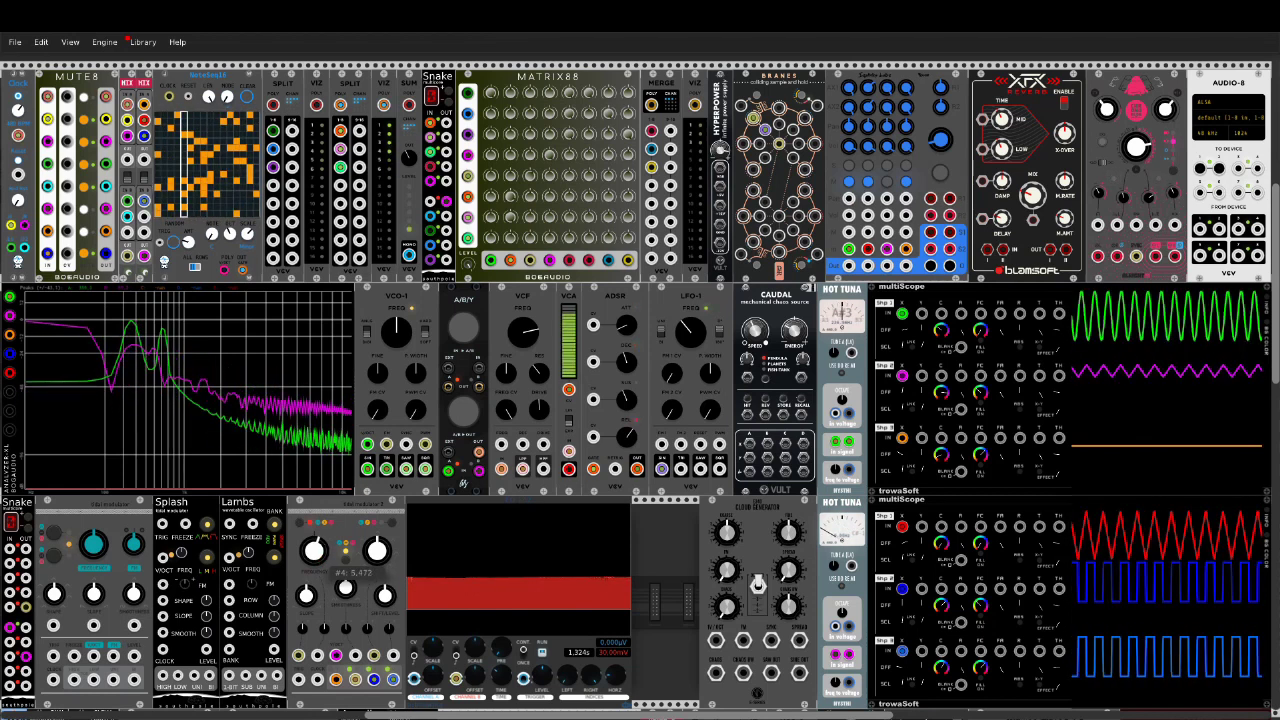
{"action": "left_click_drag", "start_coordinate": [316, 551], "coordinate": [345, 560]}
{"action": "left_click_drag", "start_coordinate": [314, 551], "coordinate": [314, 380]}
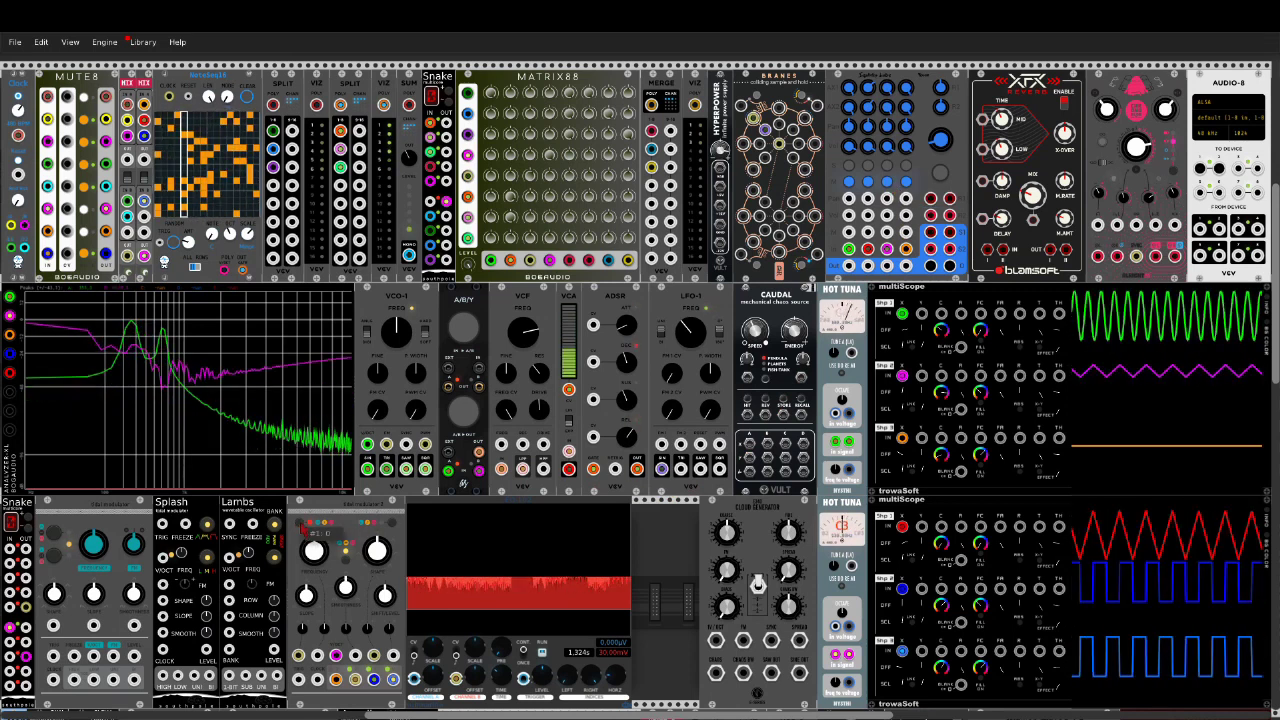
{"action": "left_click", "coordinate": [302, 526]}
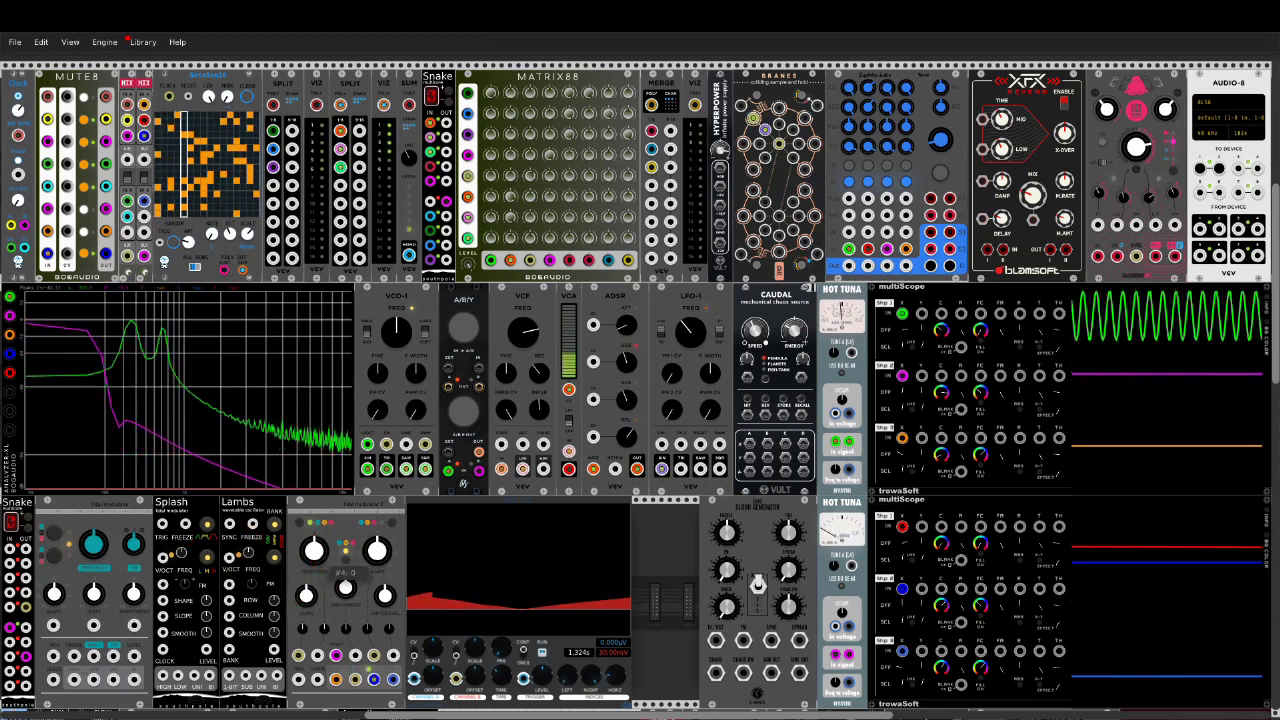
{"action": "left_click_drag", "start_coordinate": [314, 550], "coordinate": [314, 483]}
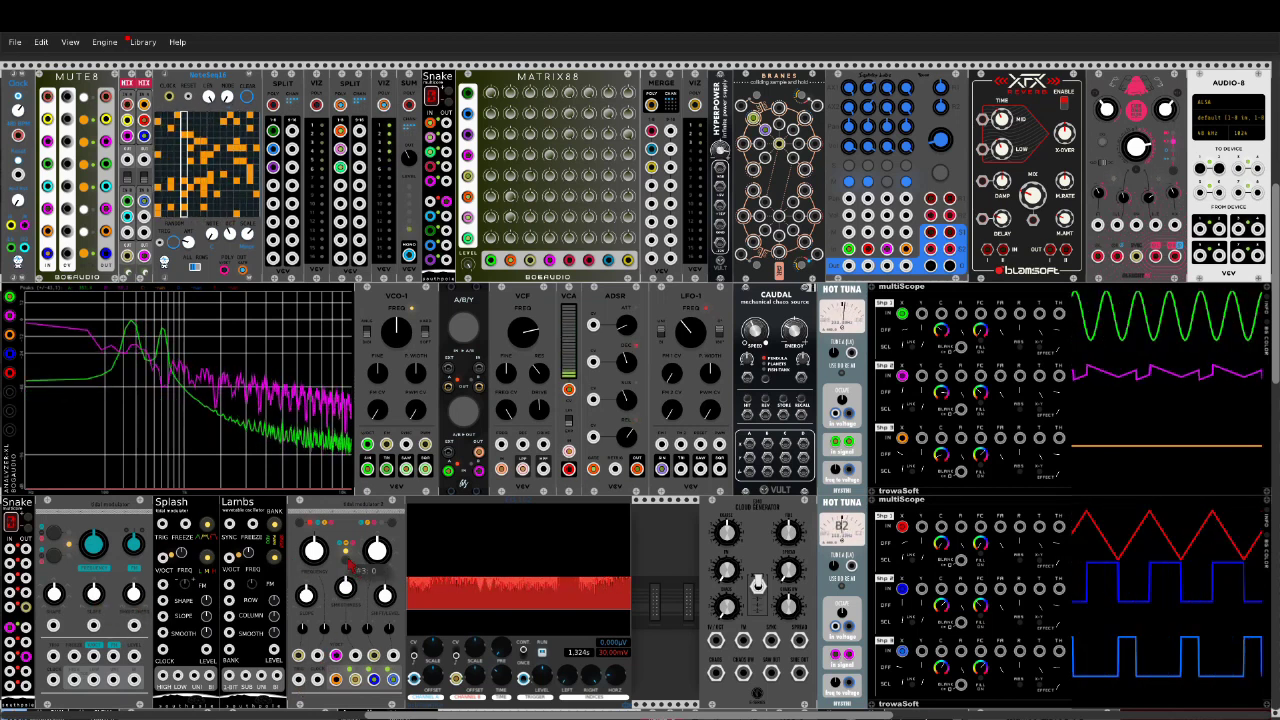
Step: Switch Tidal Modulator 2's ramp mode and patch a Snake output into its Trig/Gate input
{"action": "left_click", "coordinate": [346, 554]}
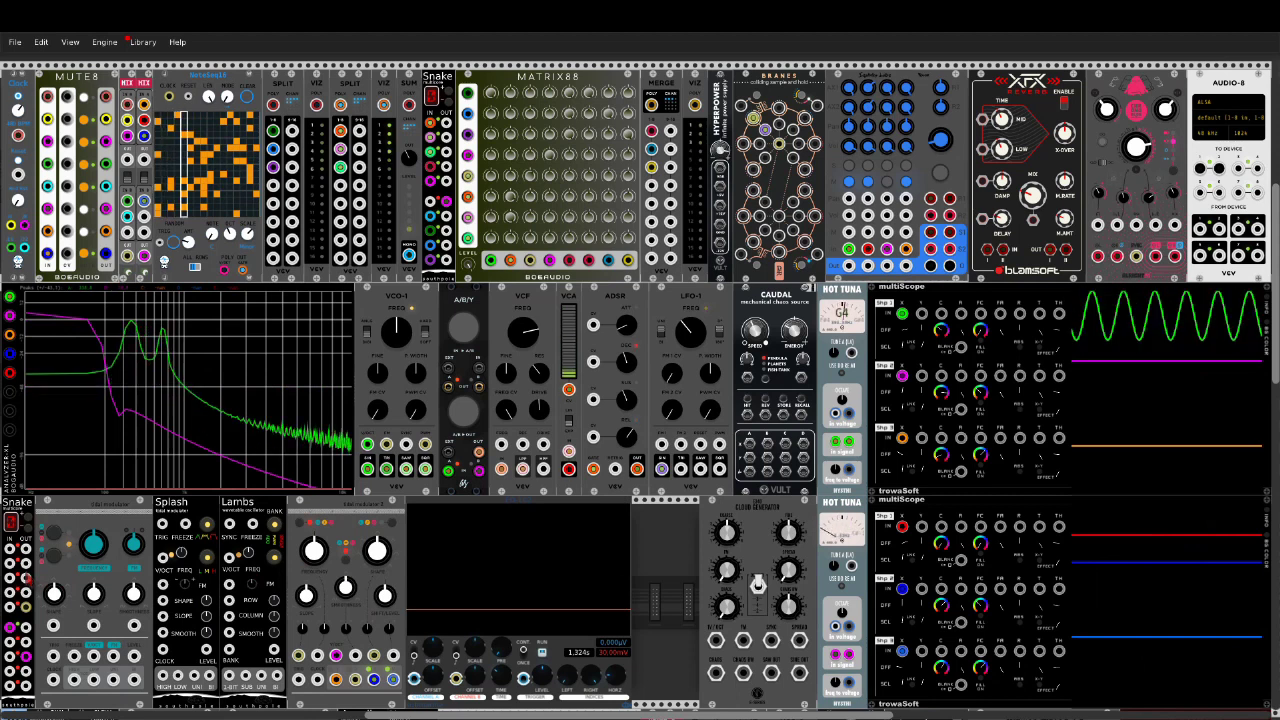
{"action": "left_click_drag", "start_coordinate": [27, 579], "coordinate": [298, 679]}
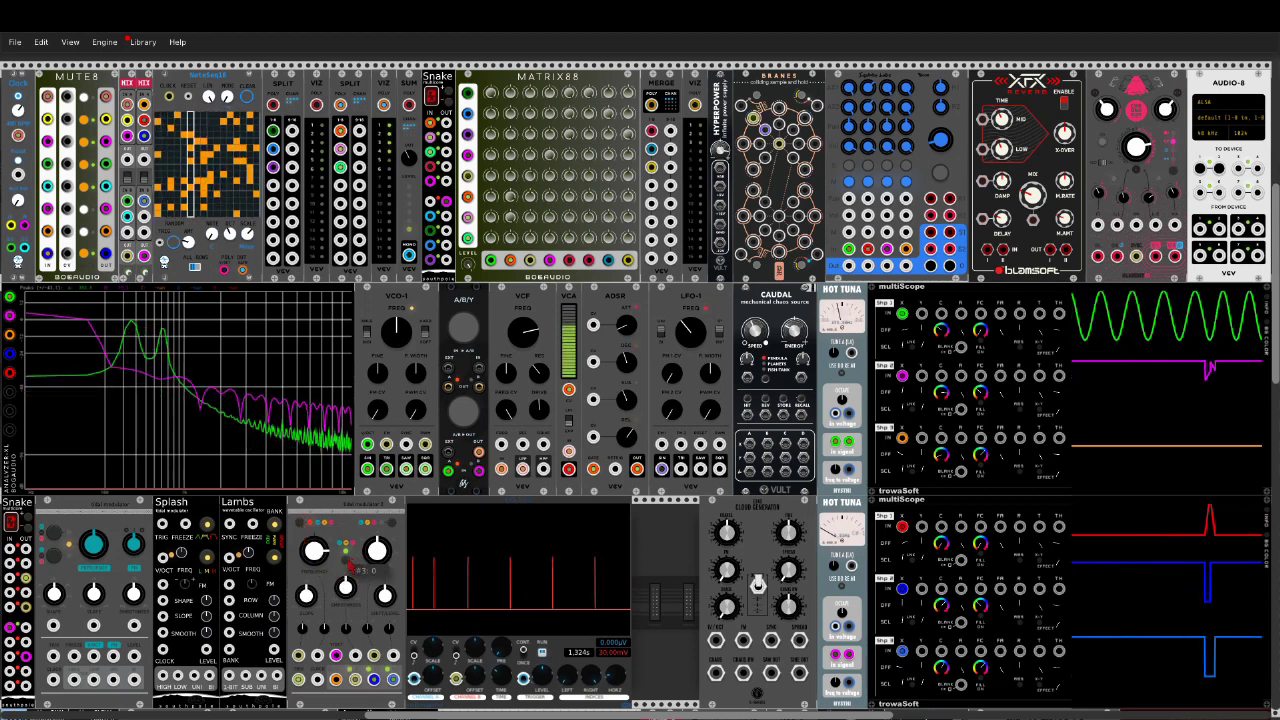
Step: Cycle Tidal Modulator 2's ramp mode and sweep its Frequency through 28.224 and 39.168
{"action": "left_click", "coordinate": [348, 563]}
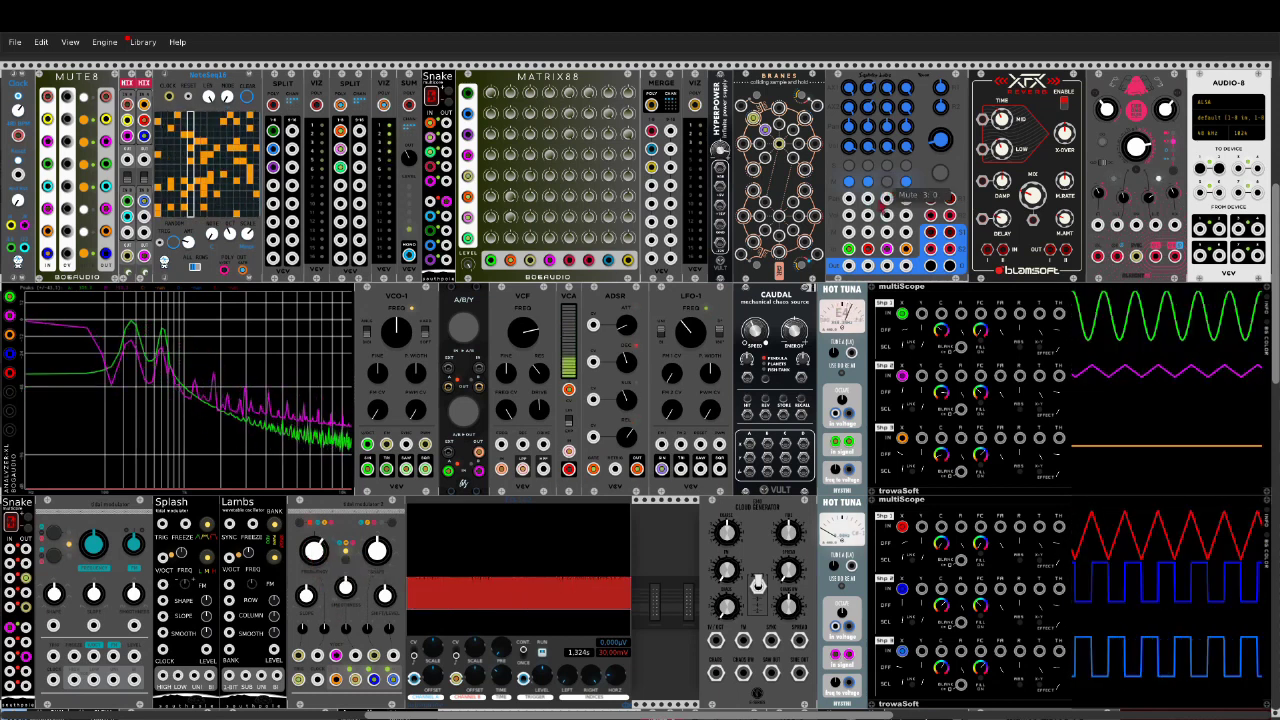
{"action": "left_click_drag", "start_coordinate": [314, 550], "coordinate": [314, 681]}
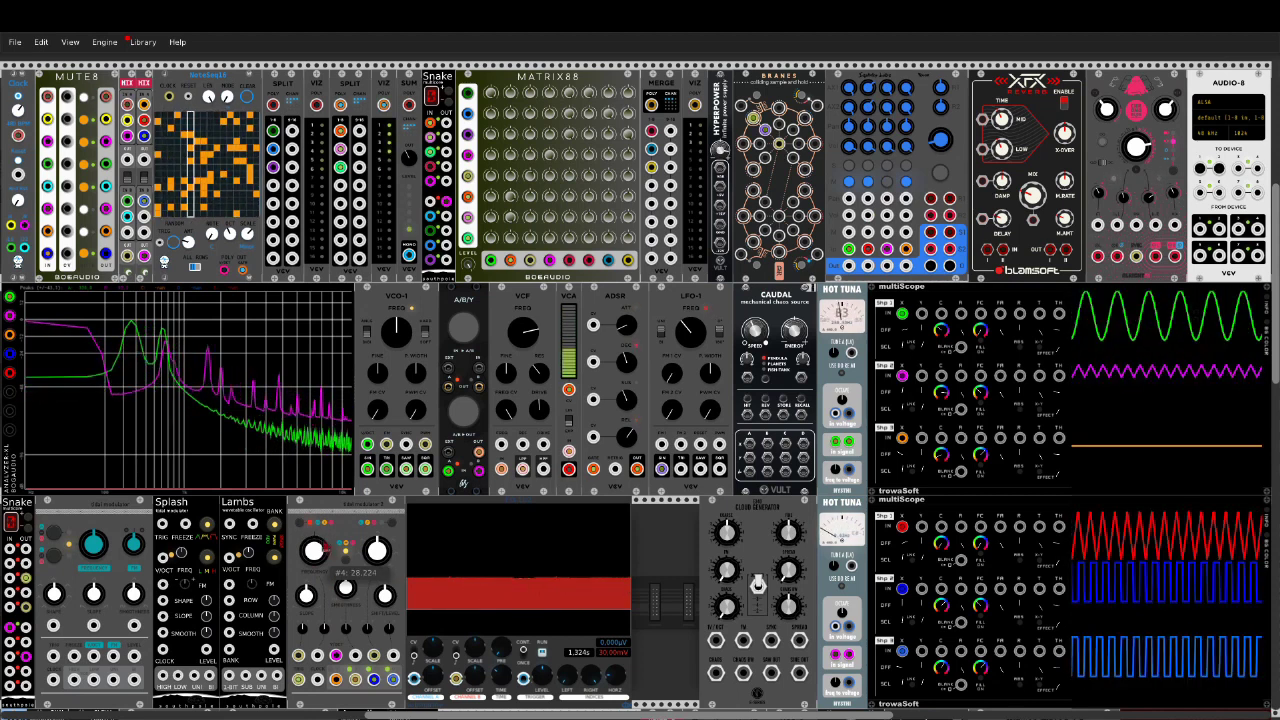
{"action": "left_click", "coordinate": [346, 559]}
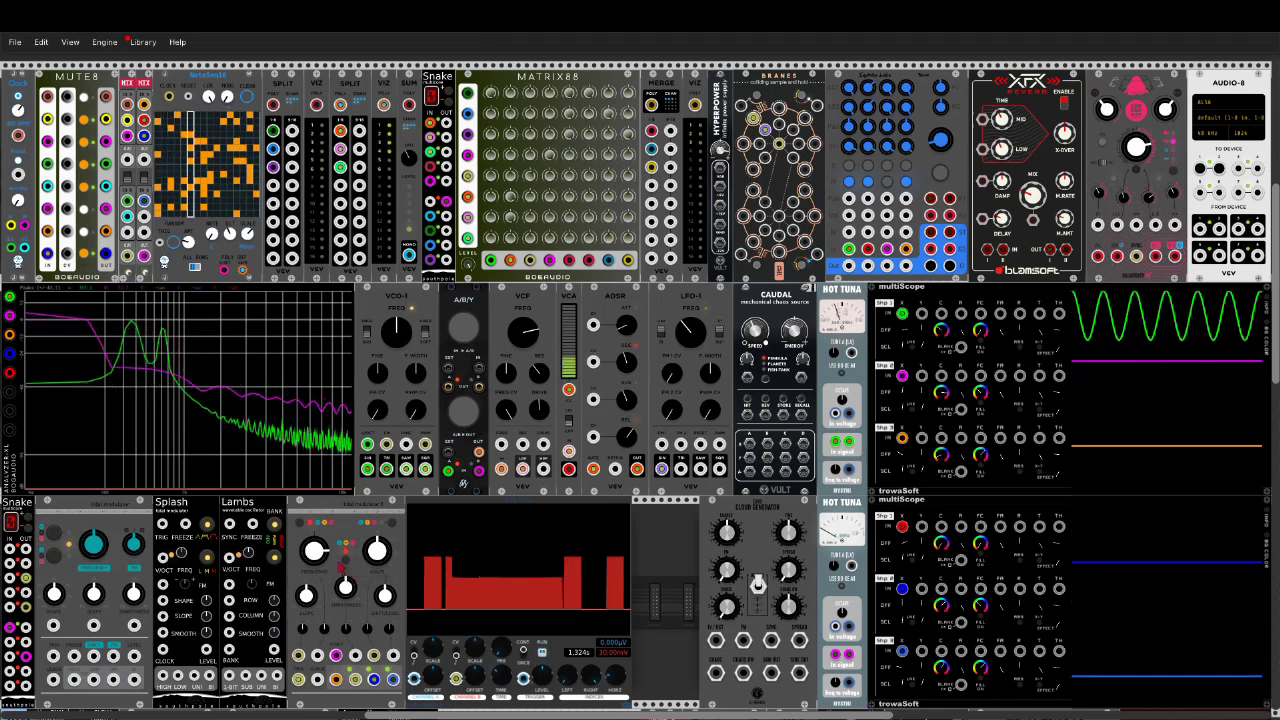
{"action": "left_click_drag", "start_coordinate": [315, 551], "coordinate": [315, 479]}
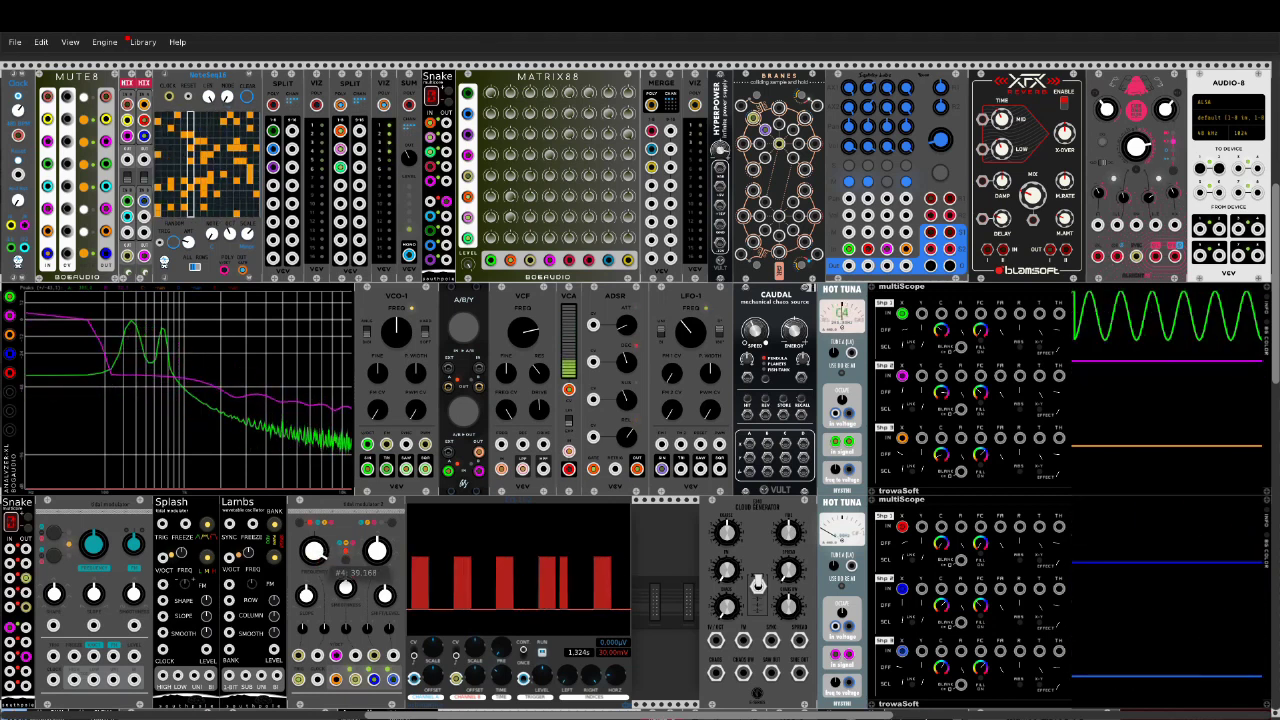
{"action": "left_click", "coordinate": [346, 560]}
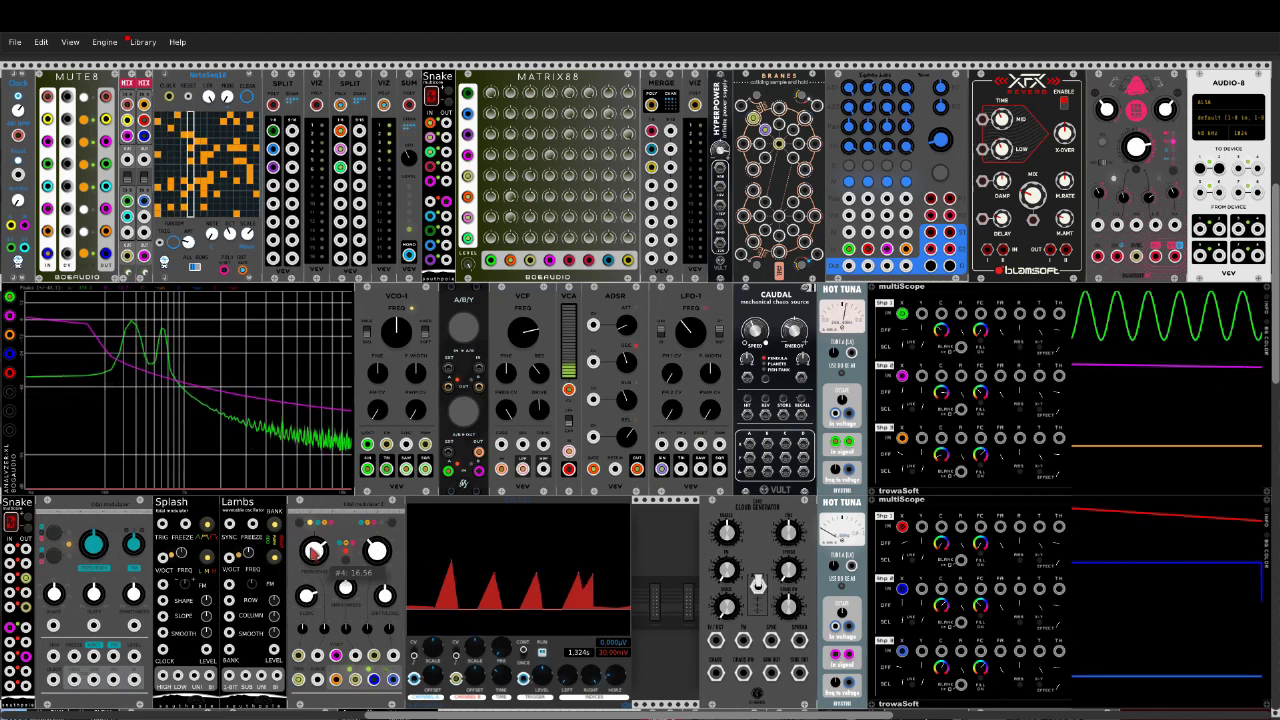
Step: Vary Tidal Modulator 2's Shape and Smoothness knobs and adjust its Slope to about 0.31
{"action": "left_click_drag", "start_coordinate": [376, 540], "coordinate": [376, 500]}
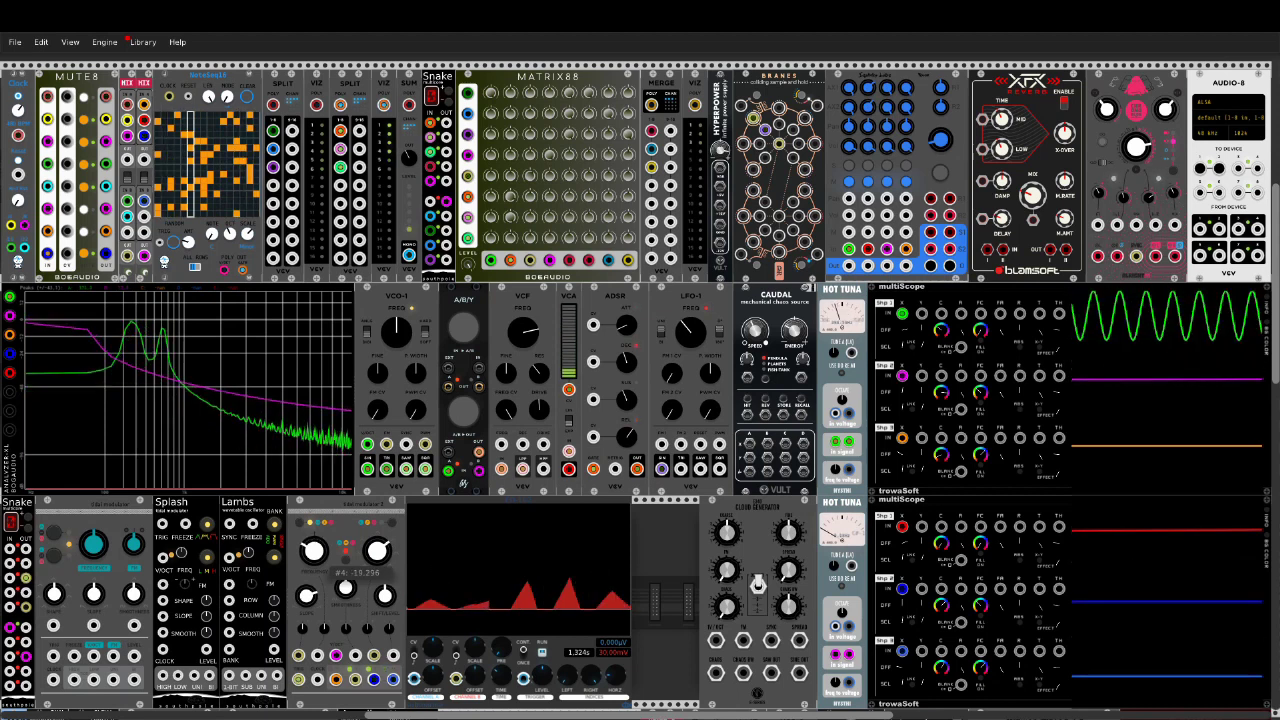
{"action": "left_click_drag", "start_coordinate": [307, 596], "coordinate": [308, 612]}
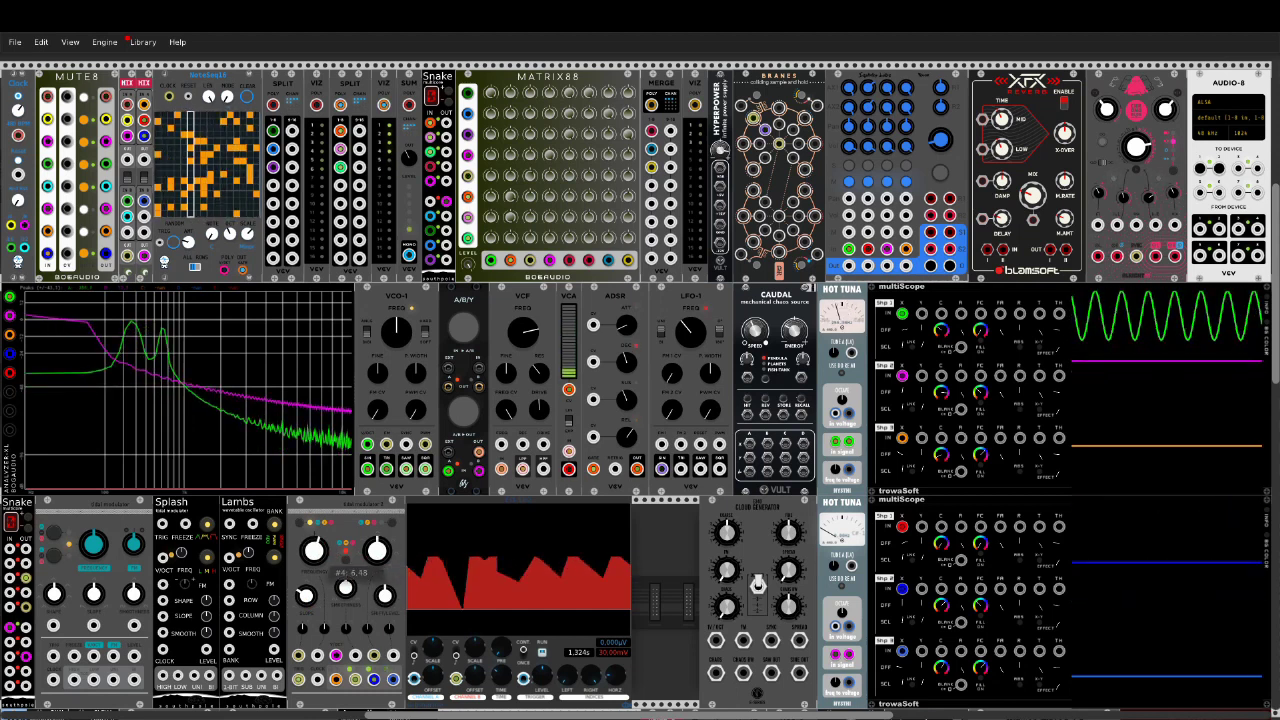
{"action": "mouse_move", "coordinate": [307, 597]}
{"action": "left_mouse_down"}
{"action": "mouse_move", "coordinate": [307, 585]}
{"action": "mouse_move", "coordinate": [345, 582]}
{"action": "mouse_move", "coordinate": [345, 605]}
{"action": "mouse_move", "coordinate": [306, 590]}
{"action": "left_mouse_up"}
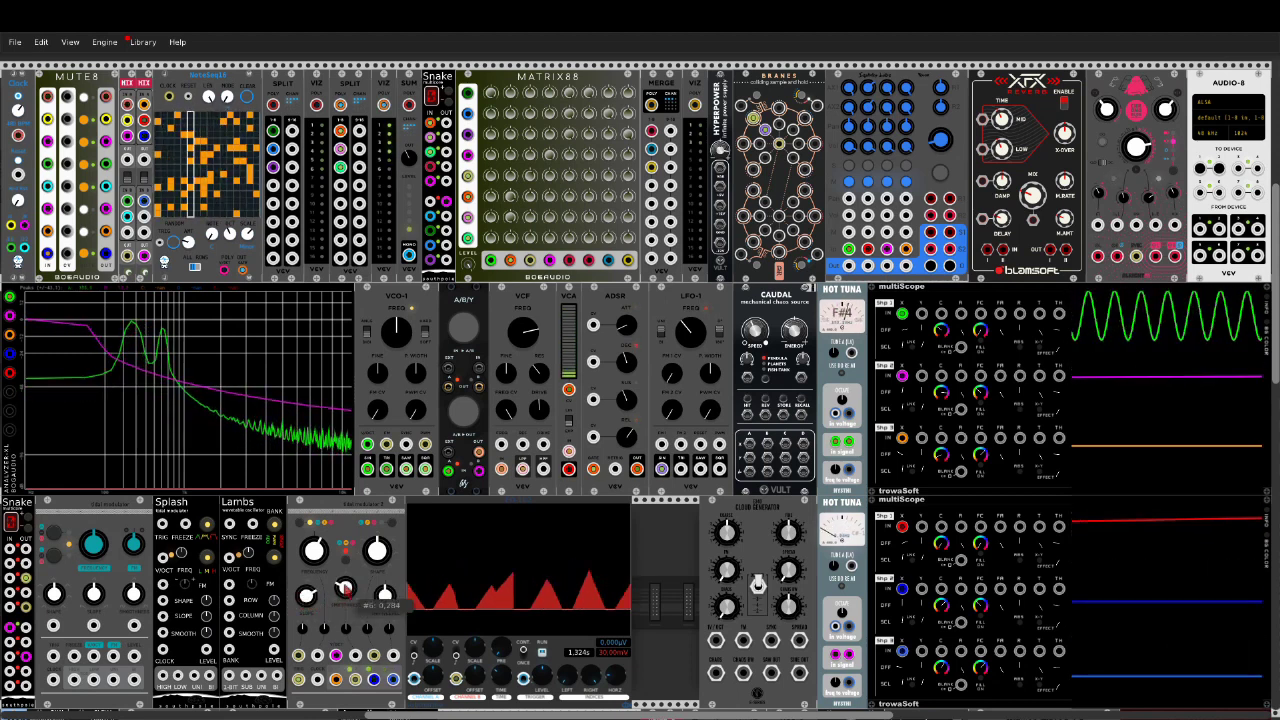
{"action": "mouse_move", "coordinate": [345, 587]}
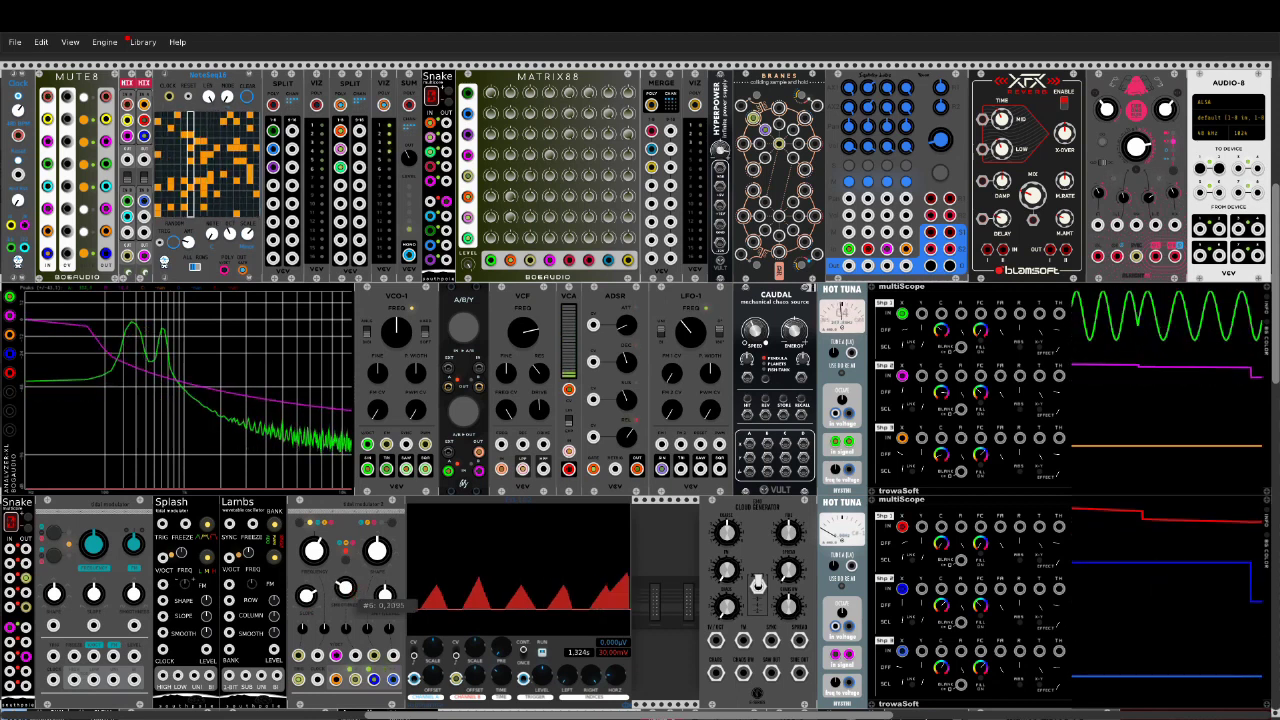
{"action": "left_click_drag", "start_coordinate": [345, 588], "coordinate": [314, 553]}
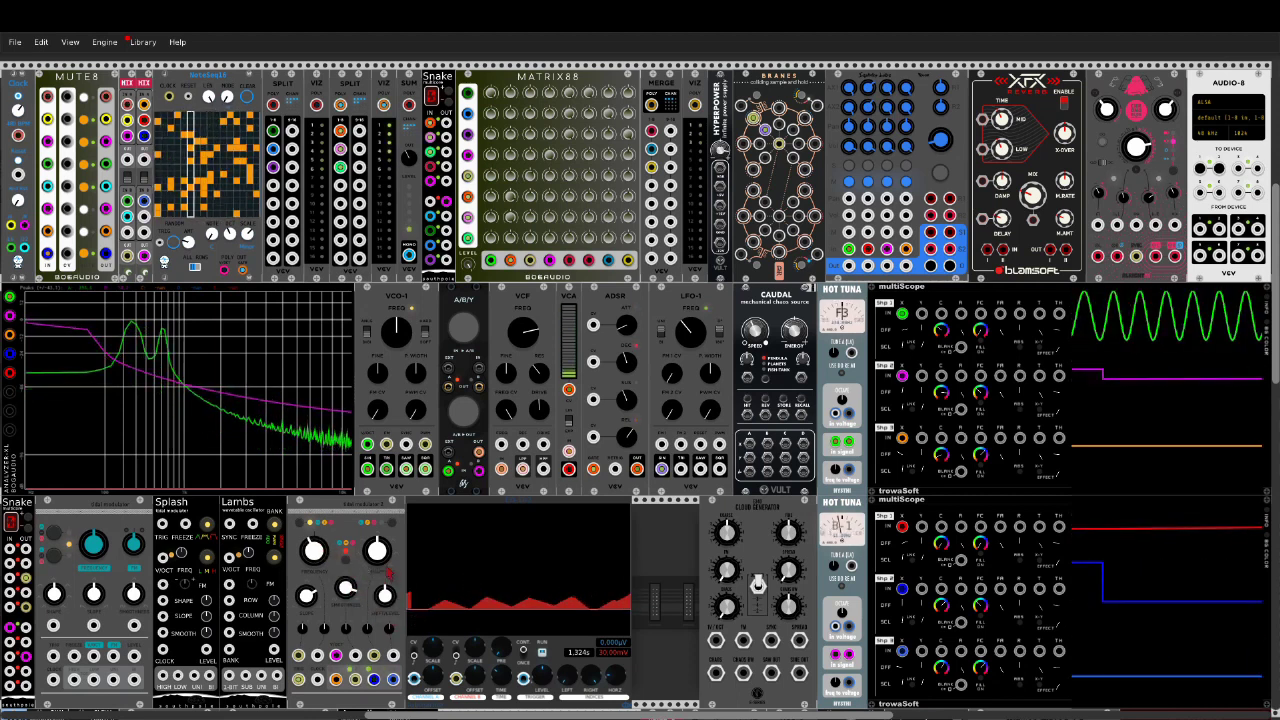
Step: Lower Tidal Modulator 2's Shift/Level knob and vary its Smoothness around 0.707
{"action": "mouse_move", "coordinate": [388, 593]}
{"action": "left_mouse_down"}
{"action": "mouse_move", "coordinate": [388, 580]}
{"action": "mouse_move", "coordinate": [385, 669]}
{"action": "mouse_move", "coordinate": [385, 636]}
{"action": "left_mouse_up"}
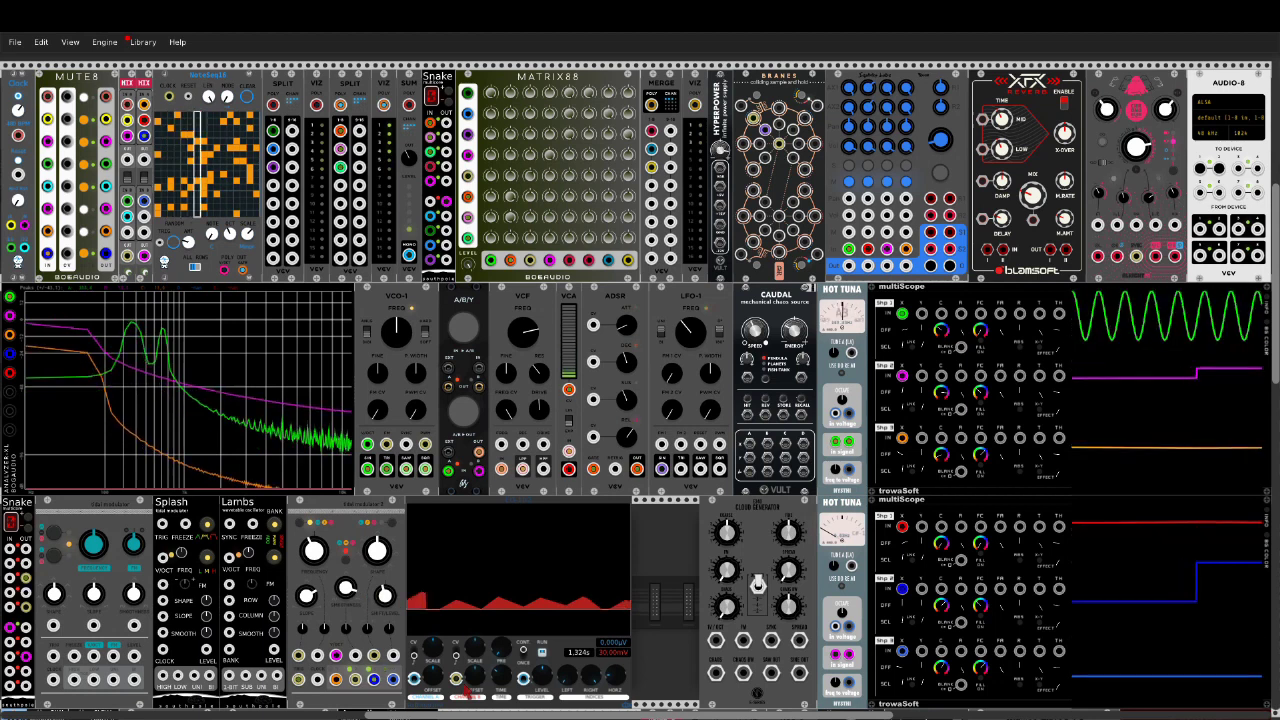
{"action": "mouse_move", "coordinate": [306, 603]}
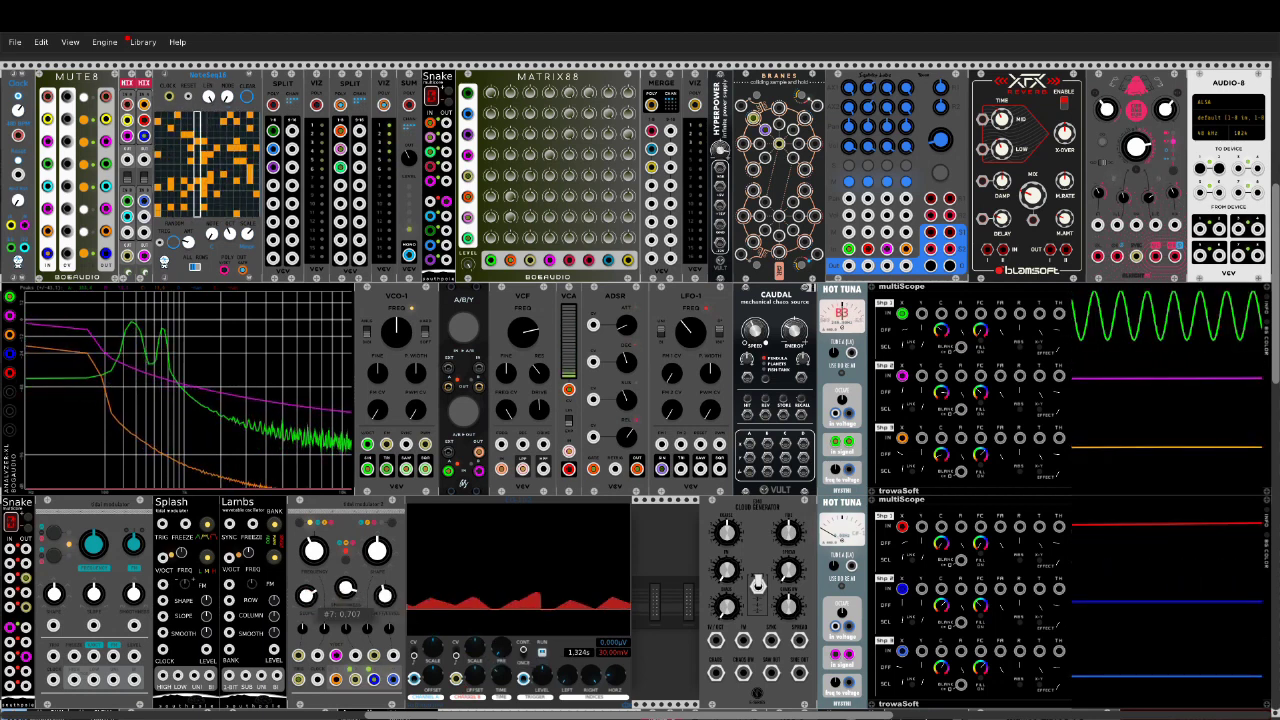
{"action": "left_click_drag", "start_coordinate": [306, 603], "coordinate": [306, 616]}
{"action": "mouse_move", "coordinate": [346, 589]}
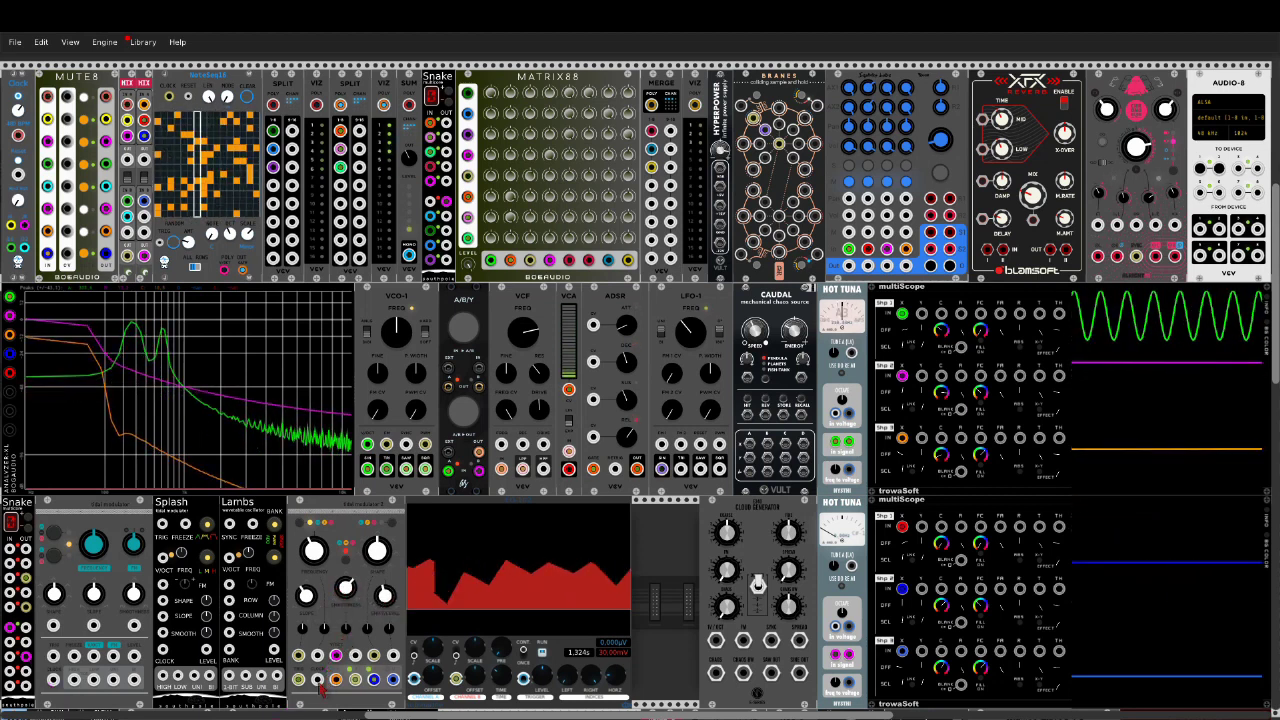
Step: Patch Tidal Modulator 2's Clock input to a Snake output and adjust its Frequency to -3.024
{"action": "left_click_drag", "start_coordinate": [320, 682], "coordinate": [26, 549]}
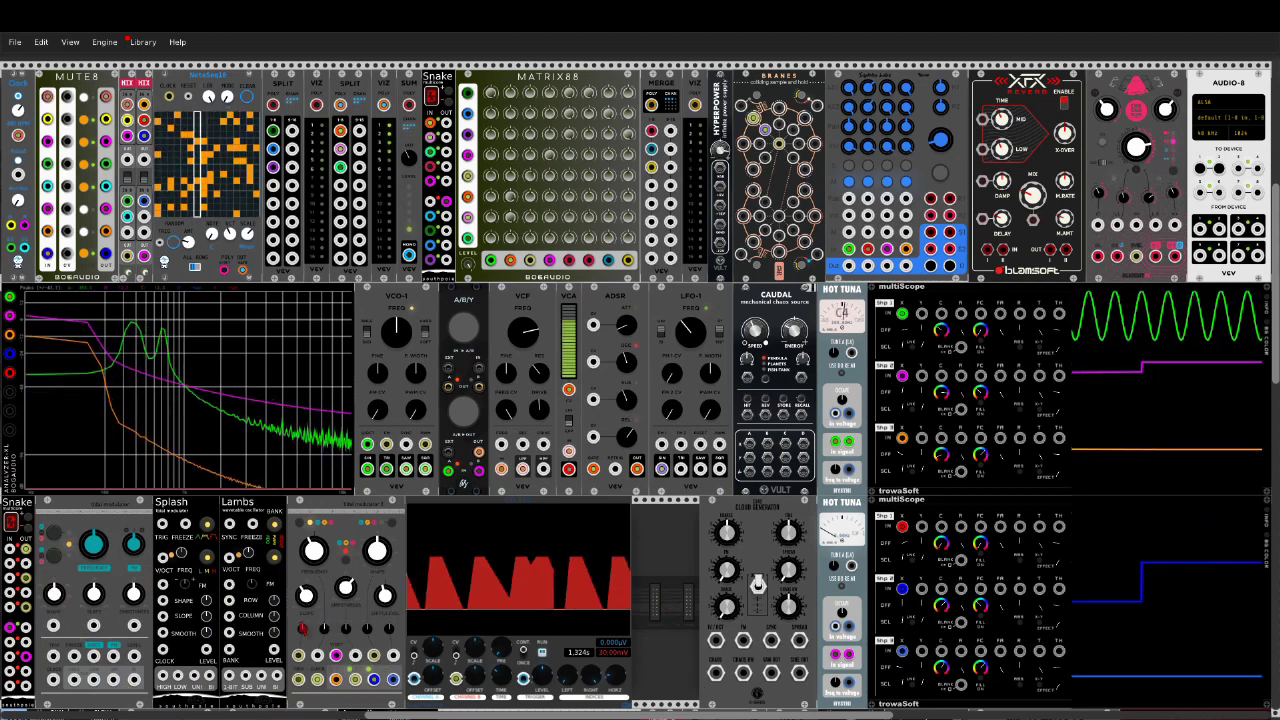
{"action": "mouse_move", "coordinate": [307, 599]}
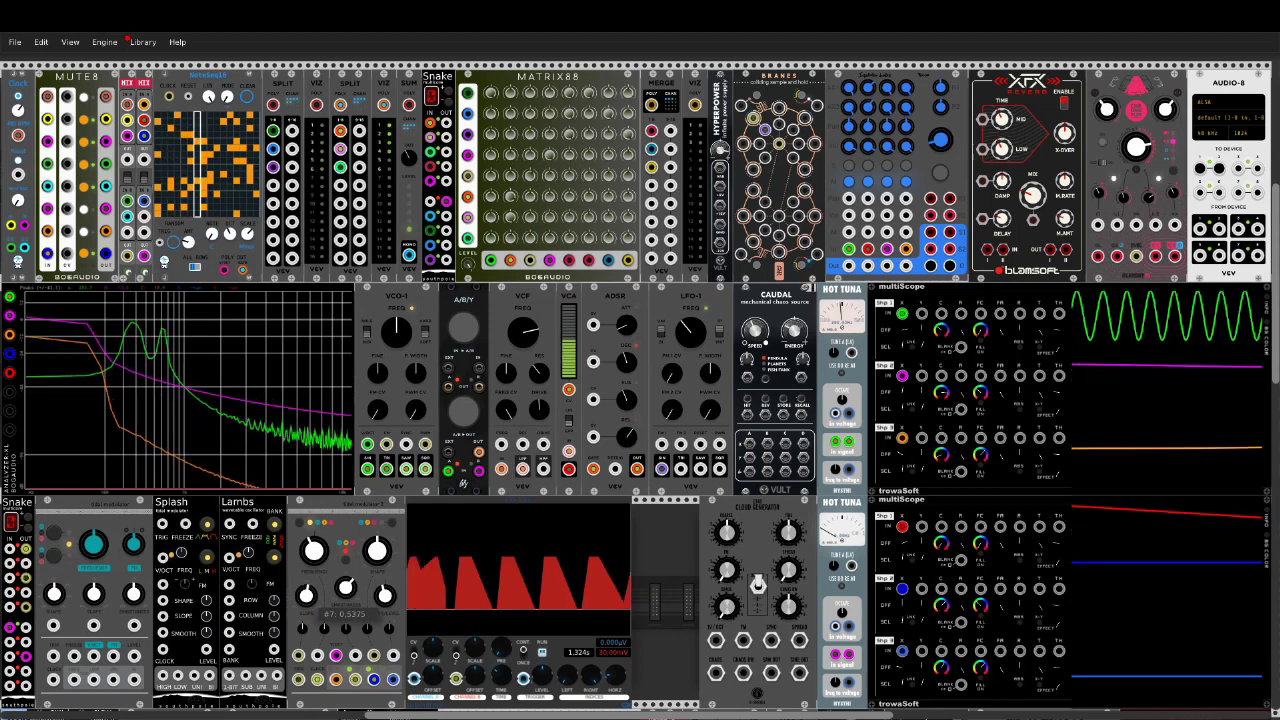
{"action": "mouse_move", "coordinate": [313, 549]}
{"action": "left_click_drag", "start_coordinate": [313, 549], "coordinate": [313, 500]}
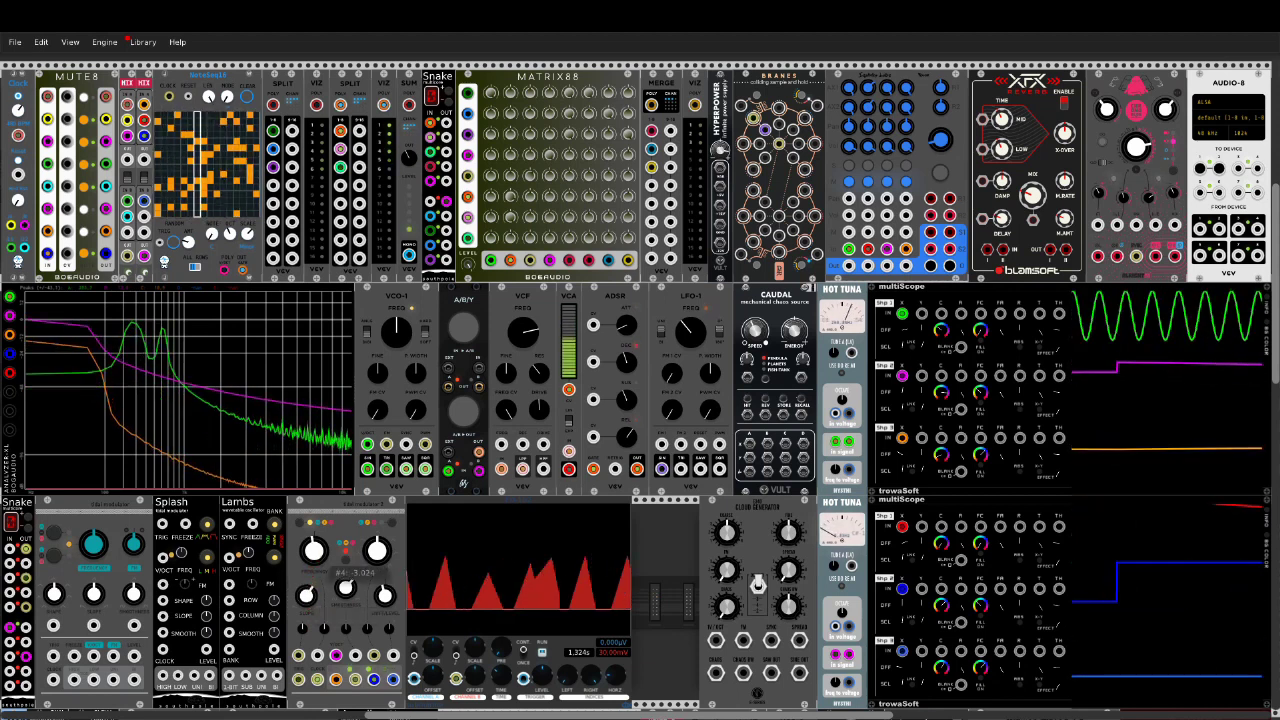
Step: Vary Tidal Modulator 2's Shape and Frequency, then reset Shape and Shift/Level to their defaults
{"action": "left_click_drag", "start_coordinate": [370, 550], "coordinate": [370, 505]}
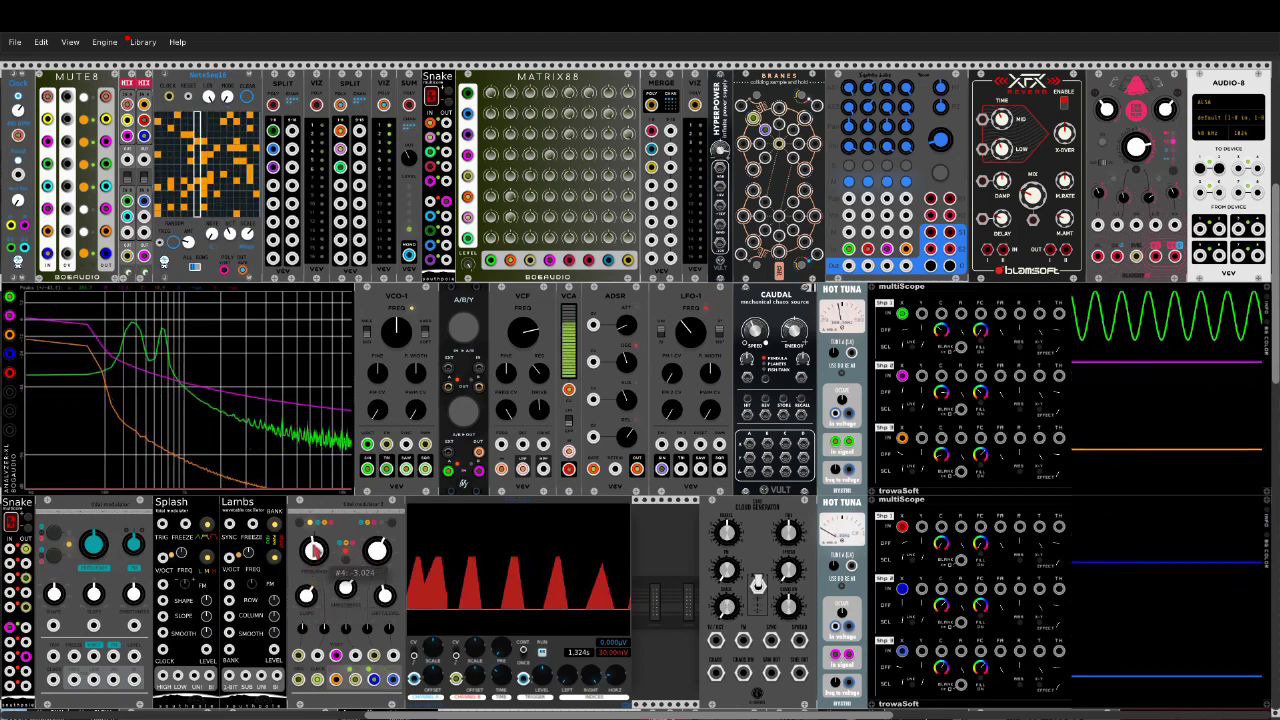
{"action": "left_click_drag", "start_coordinate": [314, 550], "coordinate": [314, 520]}
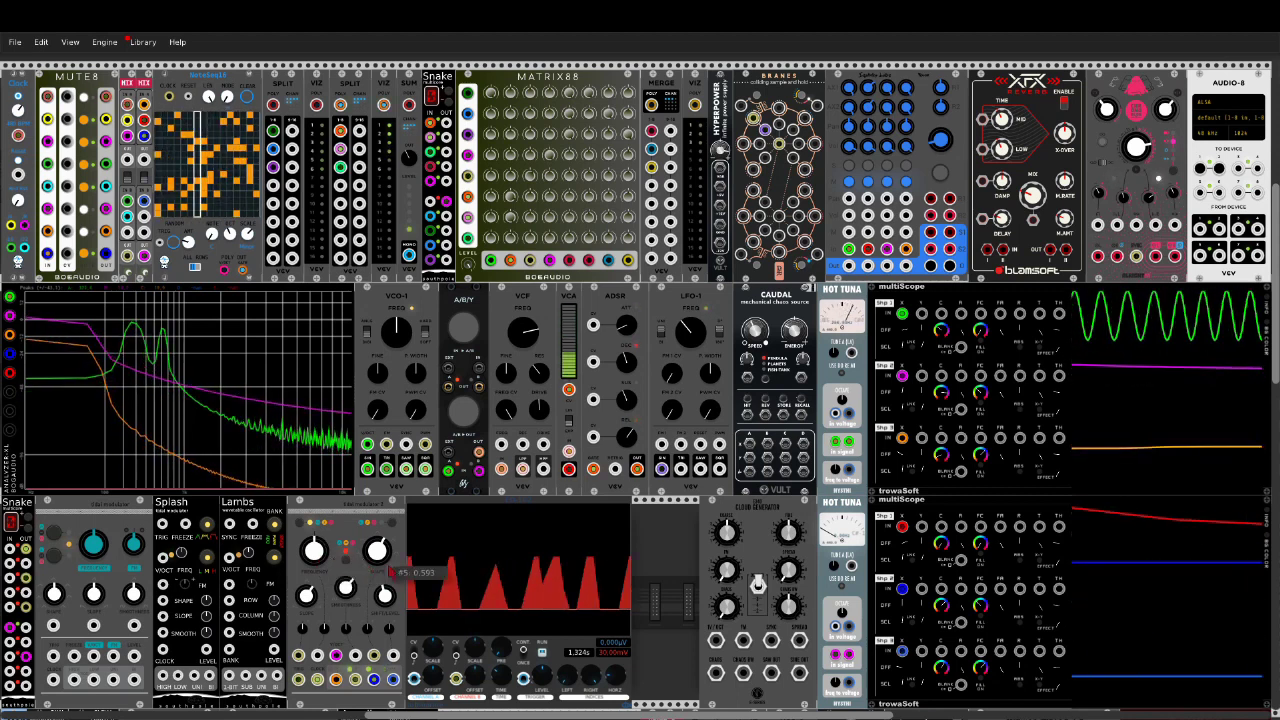
{"action": "double_click", "coordinate": [376, 543]}
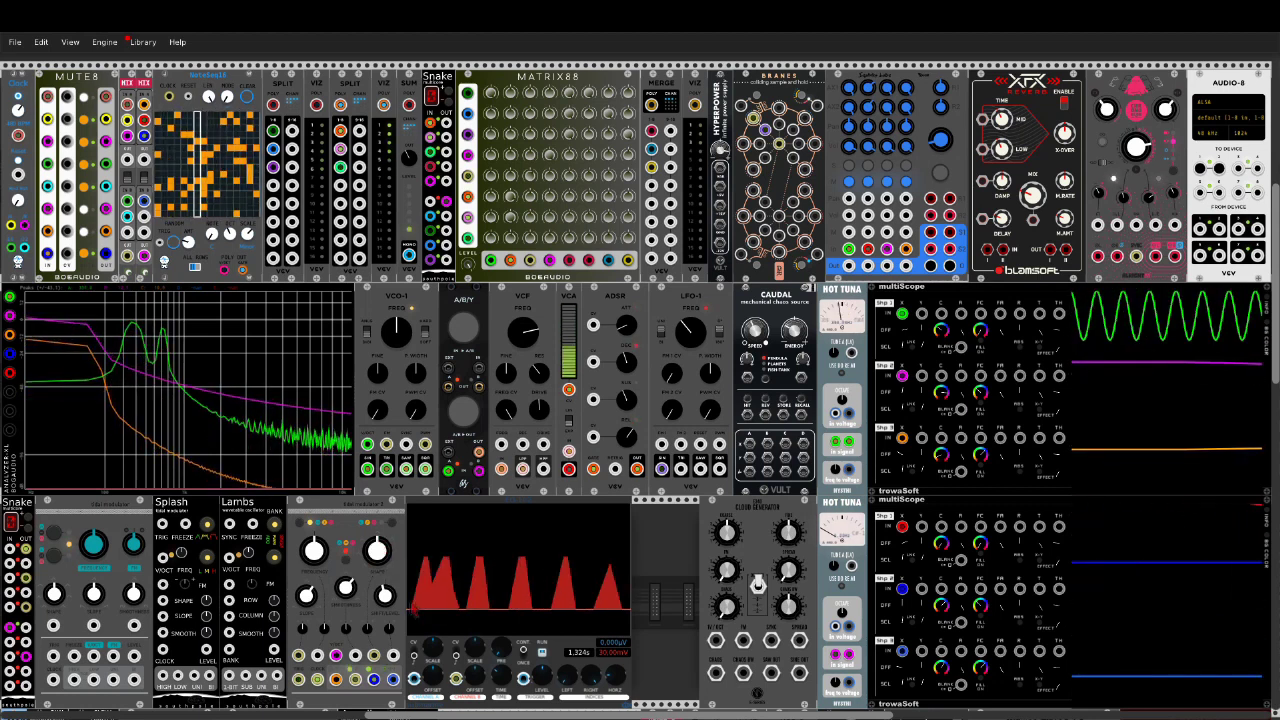
{"action": "double_click", "coordinate": [385, 590]}
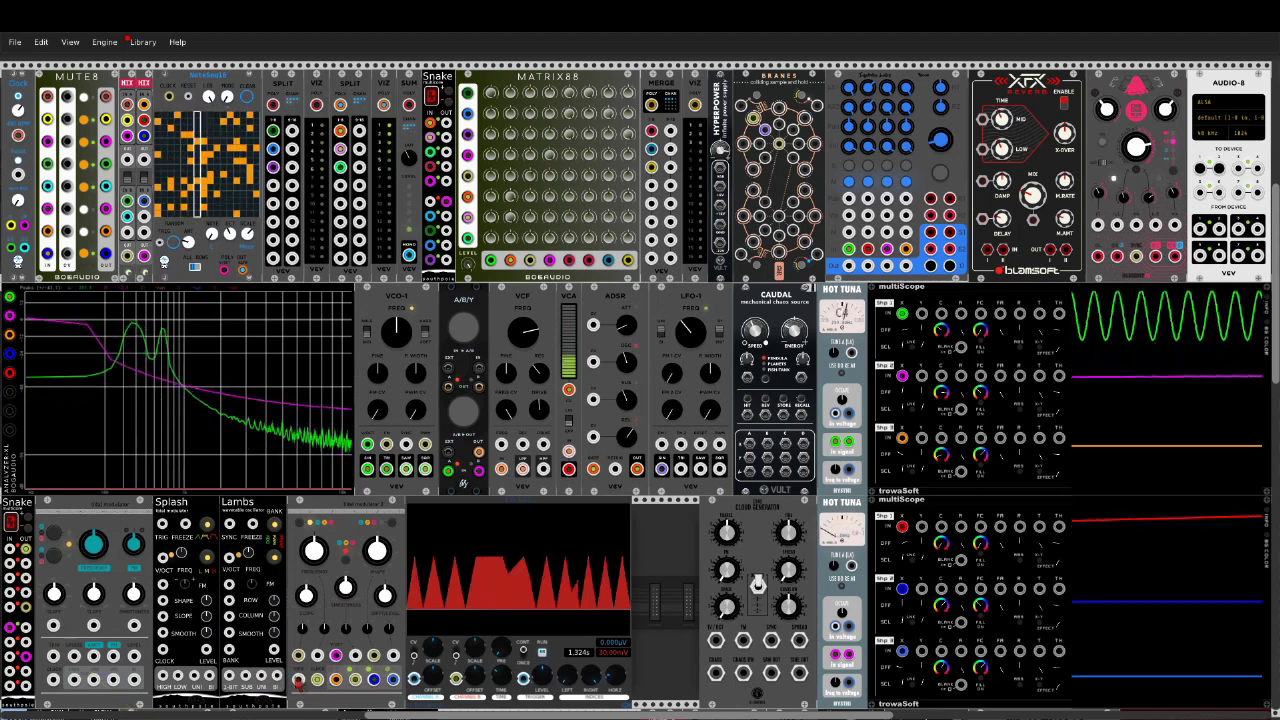
Step: Sweep Tidal Modulator 2's Frequency through 20.016 and reset it to its default
{"action": "mouse_move", "coordinate": [350, 568]}
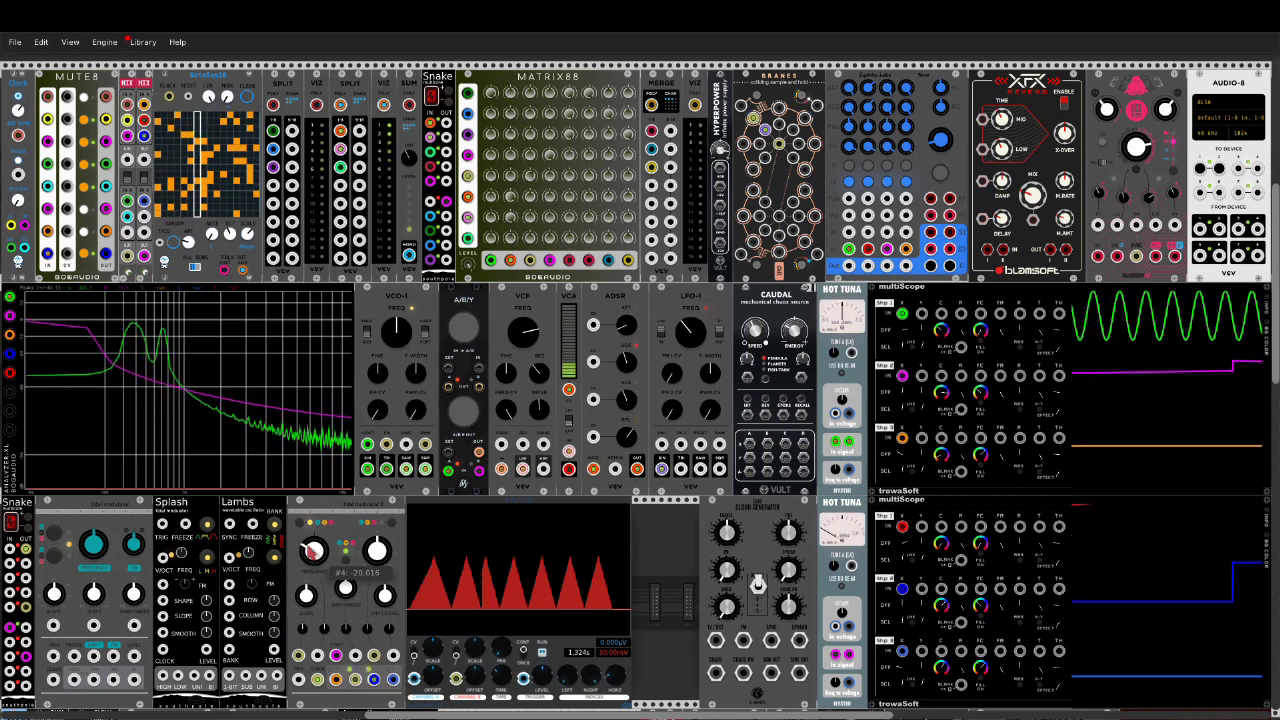
{"action": "left_click_drag", "start_coordinate": [316, 550], "coordinate": [316, 576]}
{"action": "double_click", "coordinate": [318, 551]}
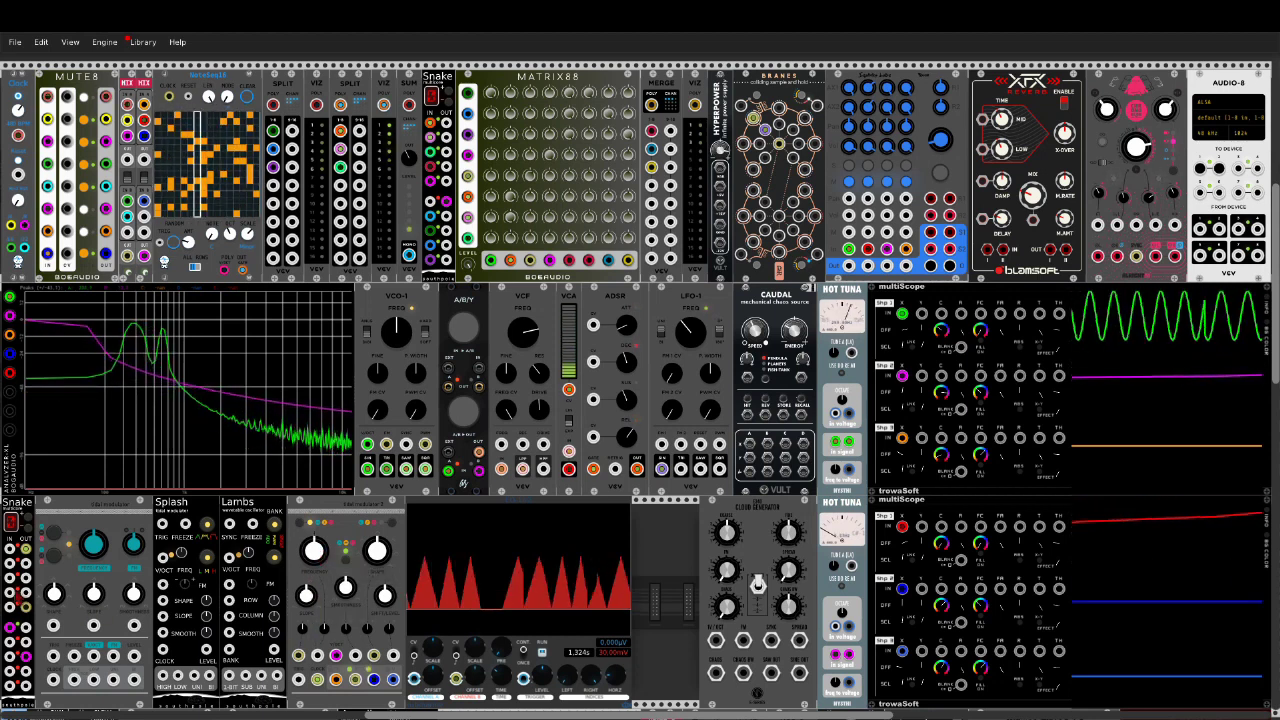
Step: Patch a Snake output back into Tidal Modulator 2's Trig/Gate input and adjust its Frequency to 12.96
{"action": "left_click_drag", "start_coordinate": [28, 581], "coordinate": [304, 681]}
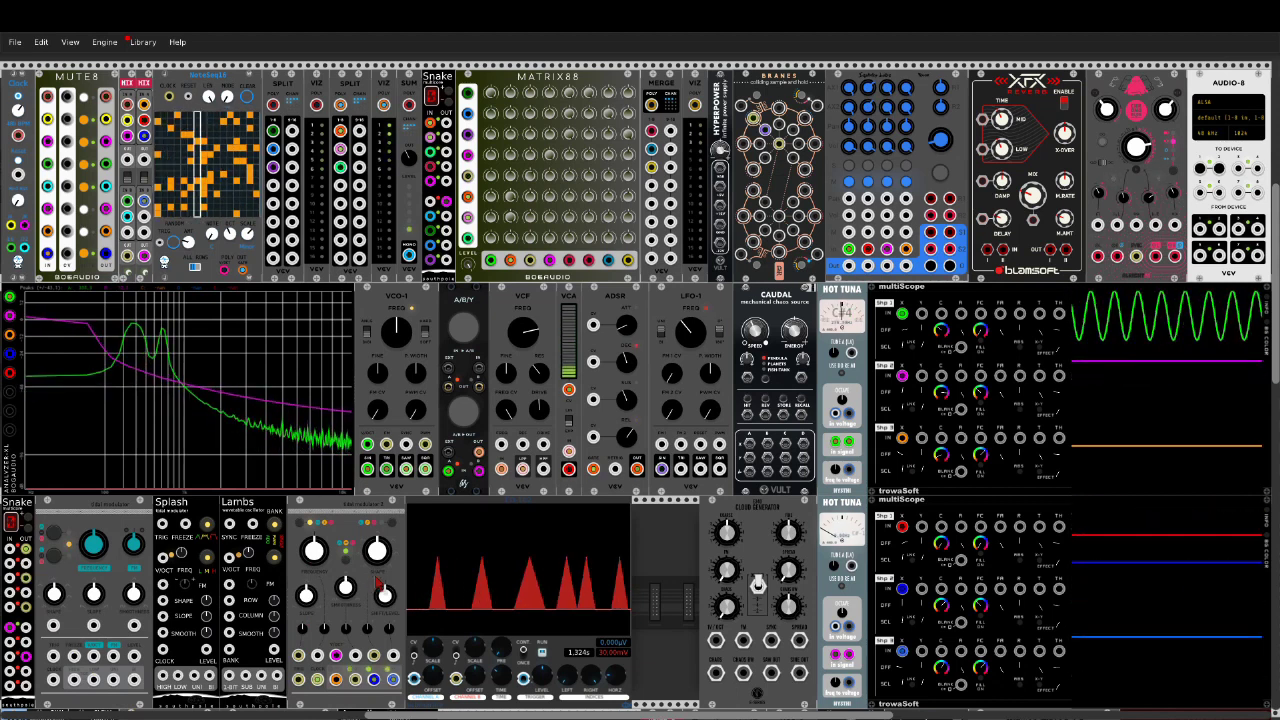
{"action": "mouse_move", "coordinate": [318, 552]}
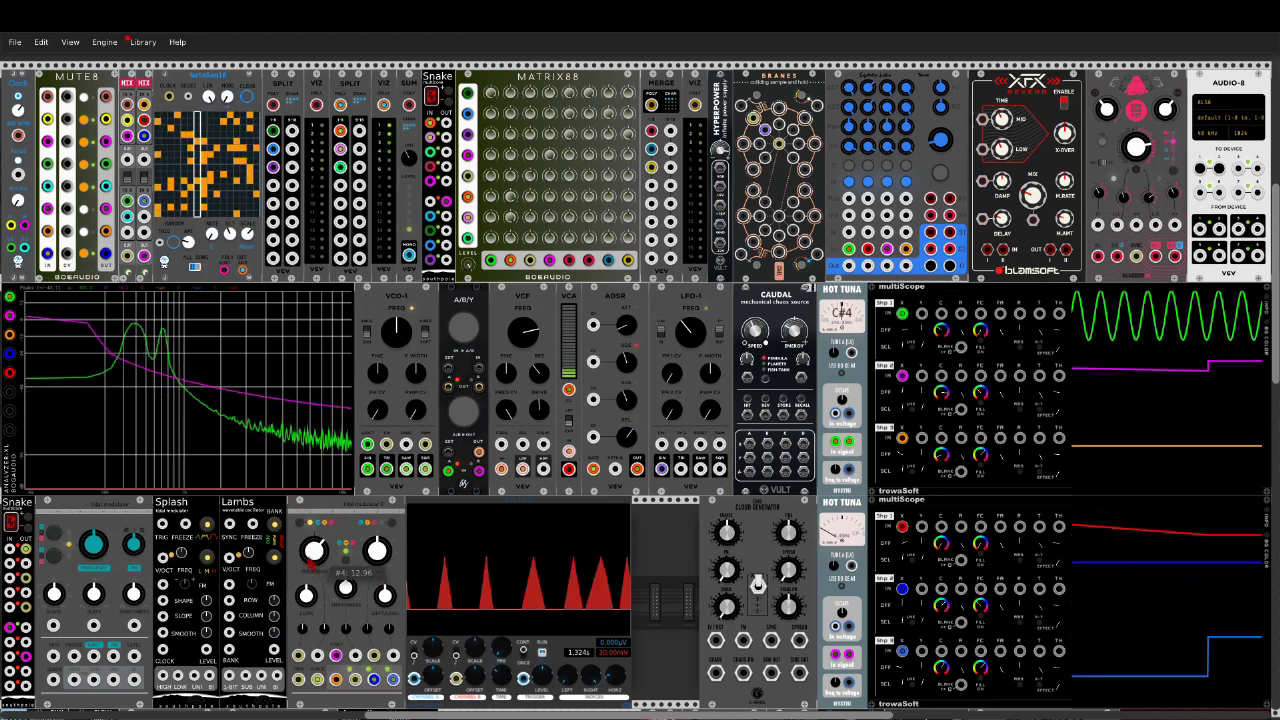
Step: Reset Tidal Modulator 2's Frequency to its default
{"action": "right_click", "coordinate": [313, 550]}
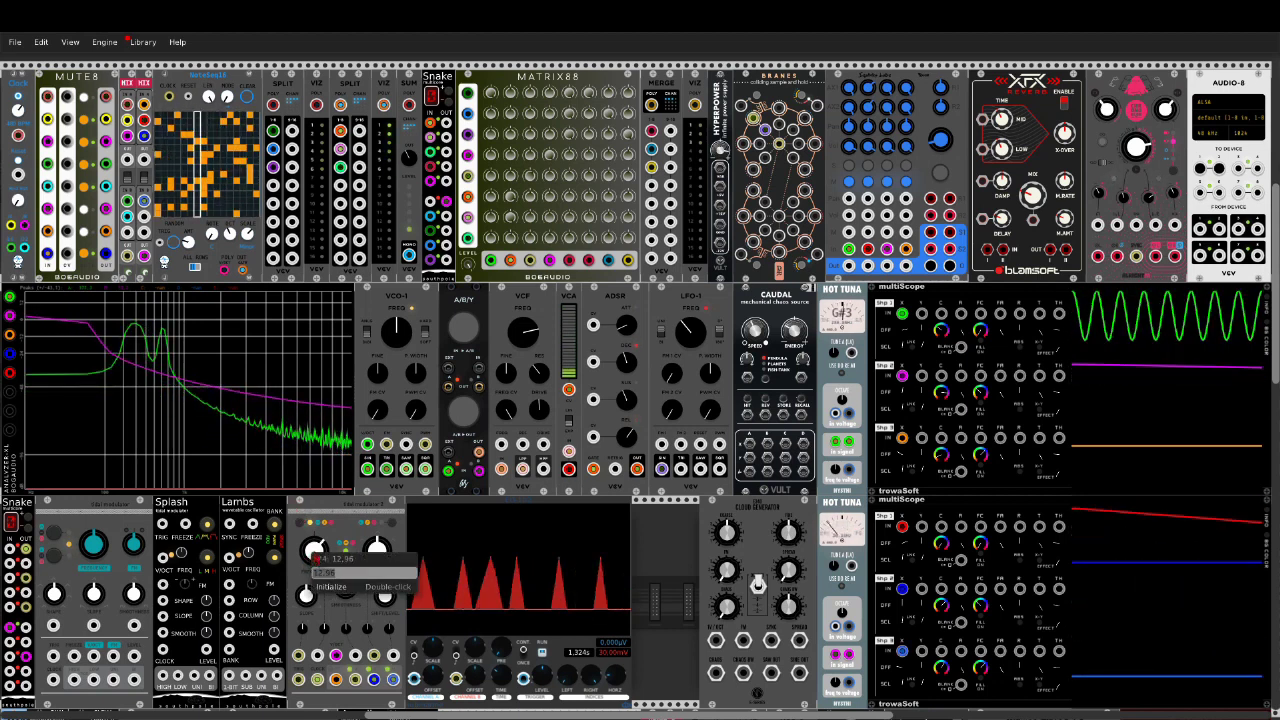
{"action": "left_click", "coordinate": [315, 545]}
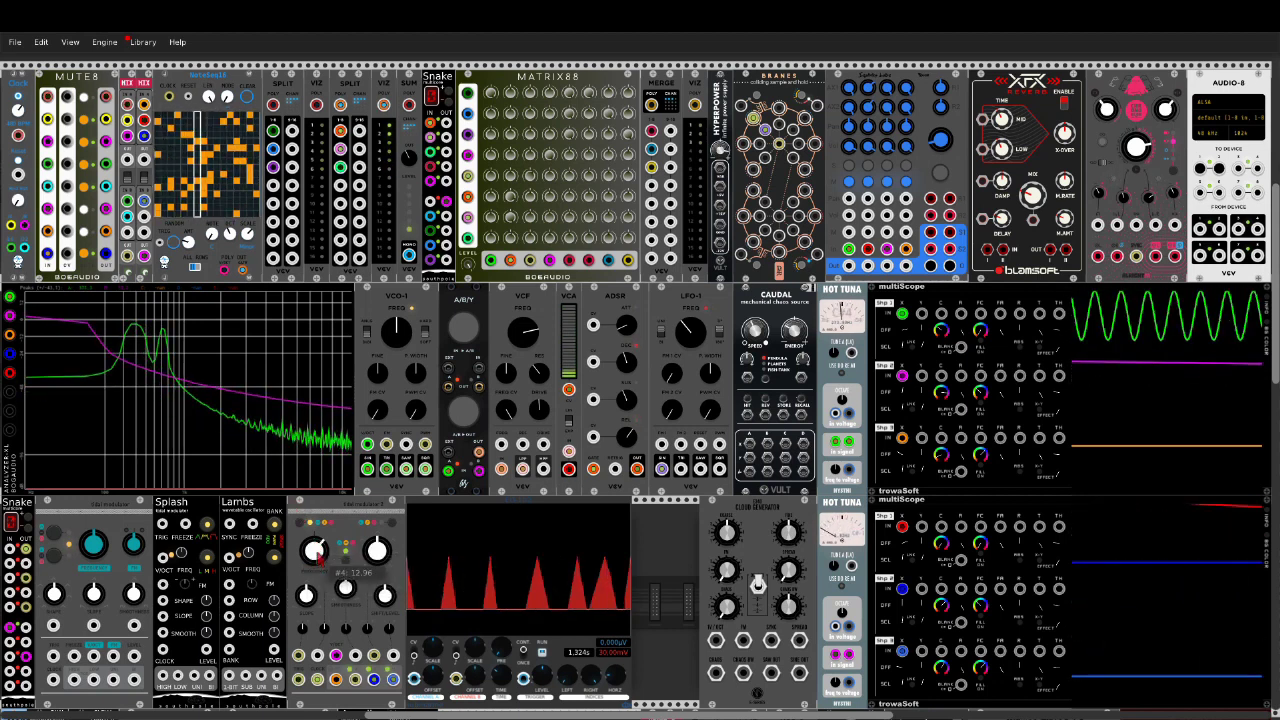
{"action": "double_click", "coordinate": [314, 550]}
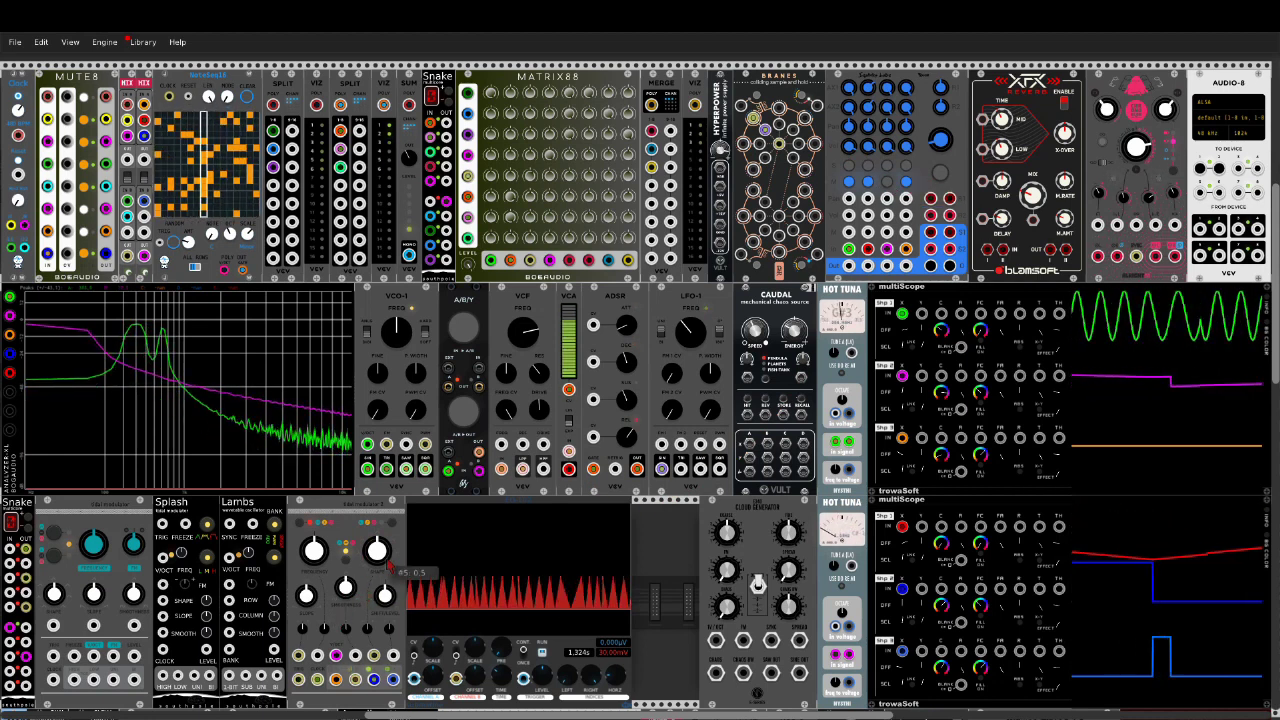
Step: Sweep Tidal Modulator 2's Shape through 0.8315, 0.16 and 0.3055, with small adjustments to its Smoothness
{"action": "mouse_move", "coordinate": [315, 681]}
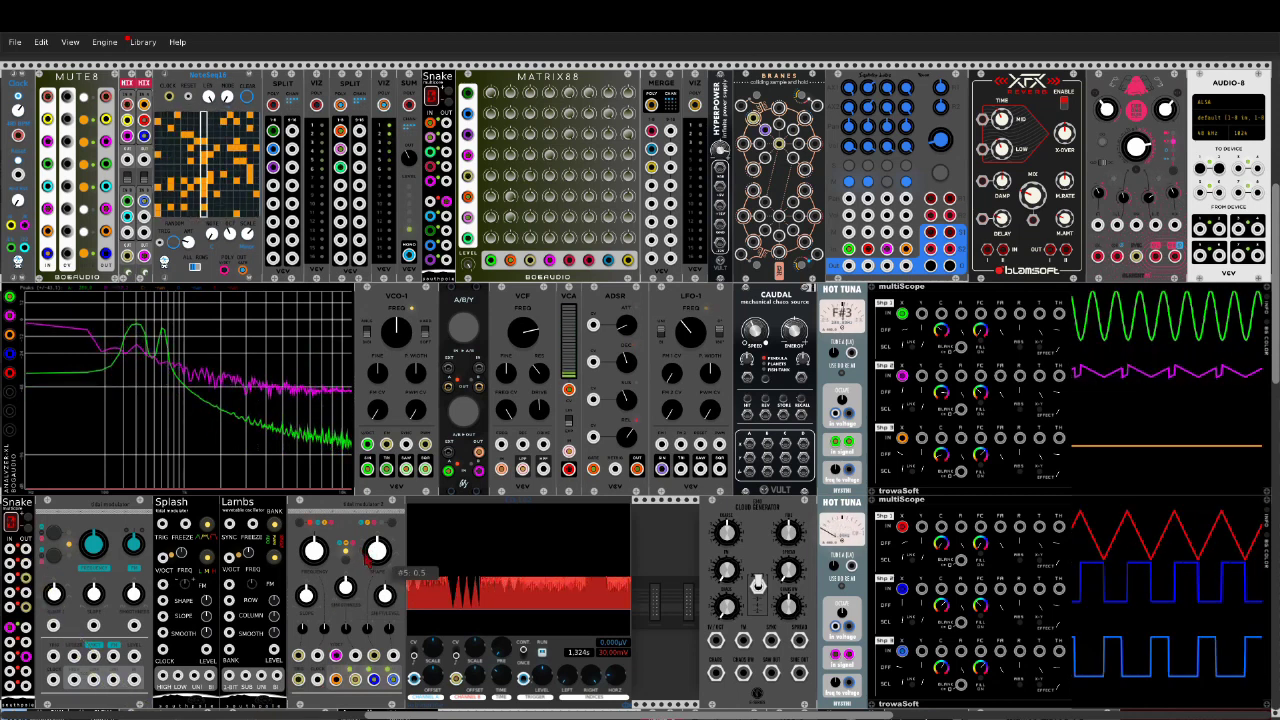
{"action": "left_click_drag", "start_coordinate": [376, 551], "coordinate": [376, 547]}
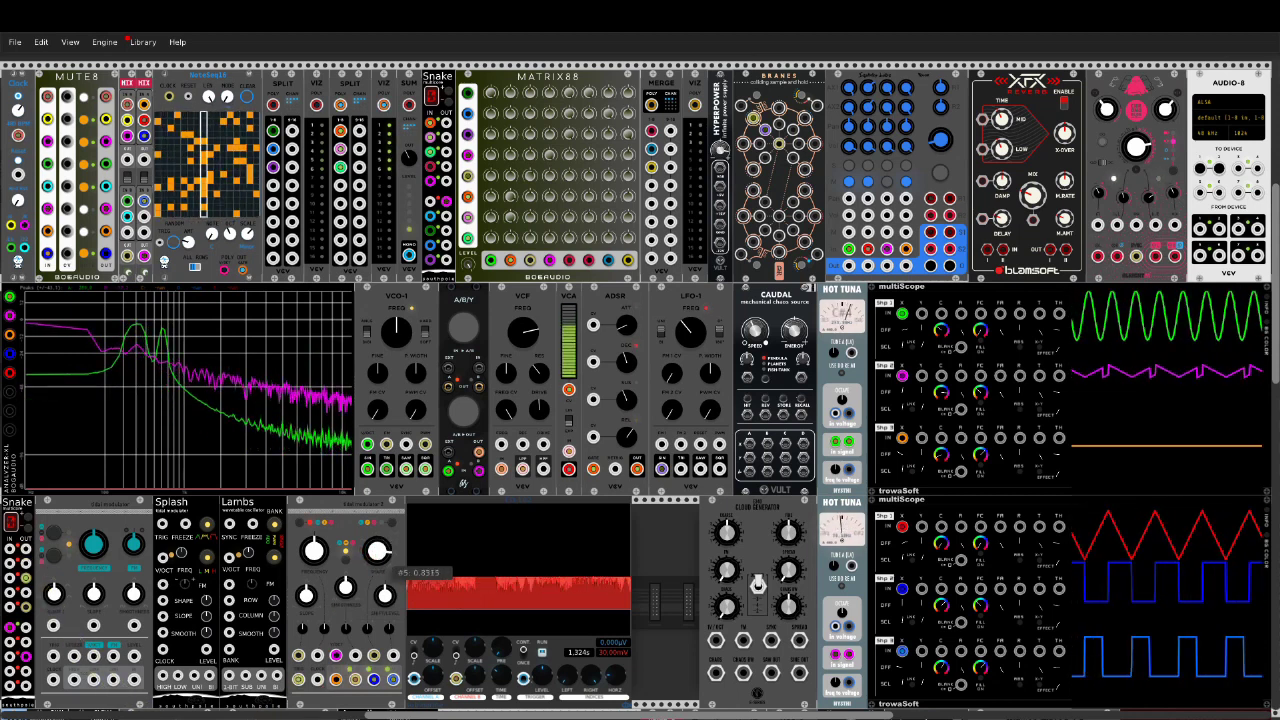
{"action": "left_click_drag", "start_coordinate": [377, 551], "coordinate": [377, 557]}
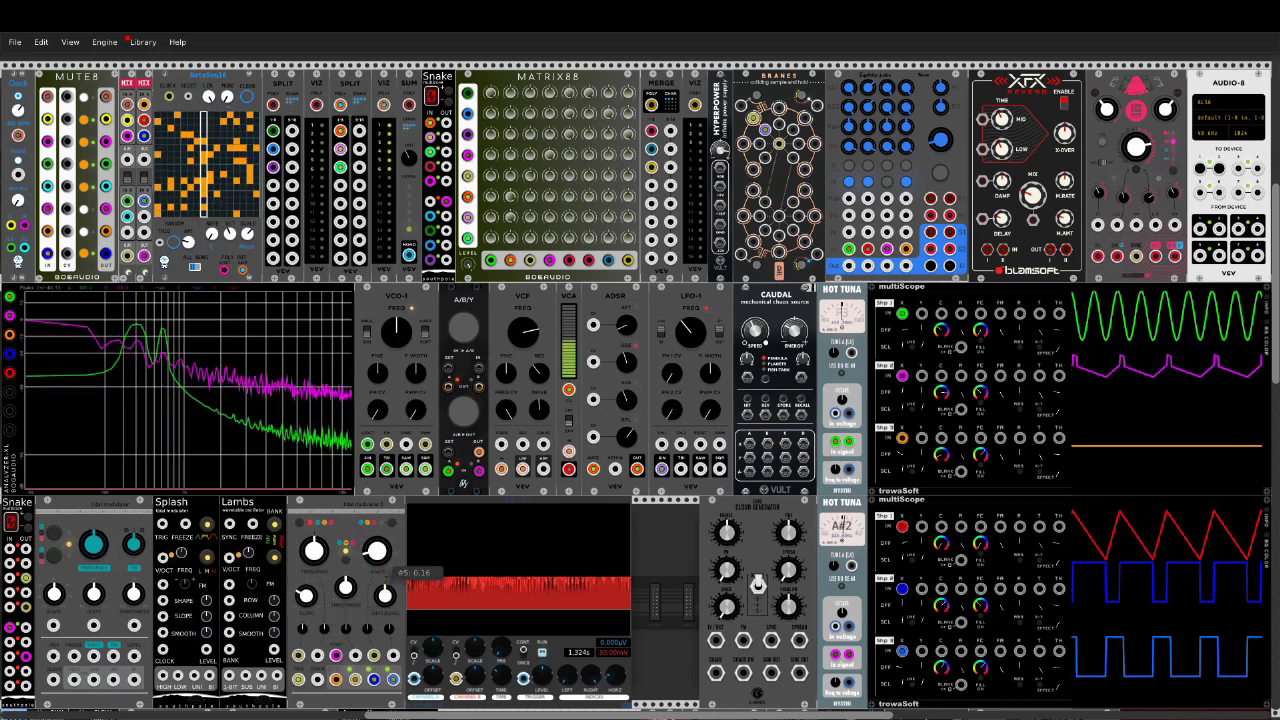
{"action": "mouse_move", "coordinate": [387, 598]}
{"action": "left_click_drag", "start_coordinate": [346, 590], "coordinate": [346, 587]}
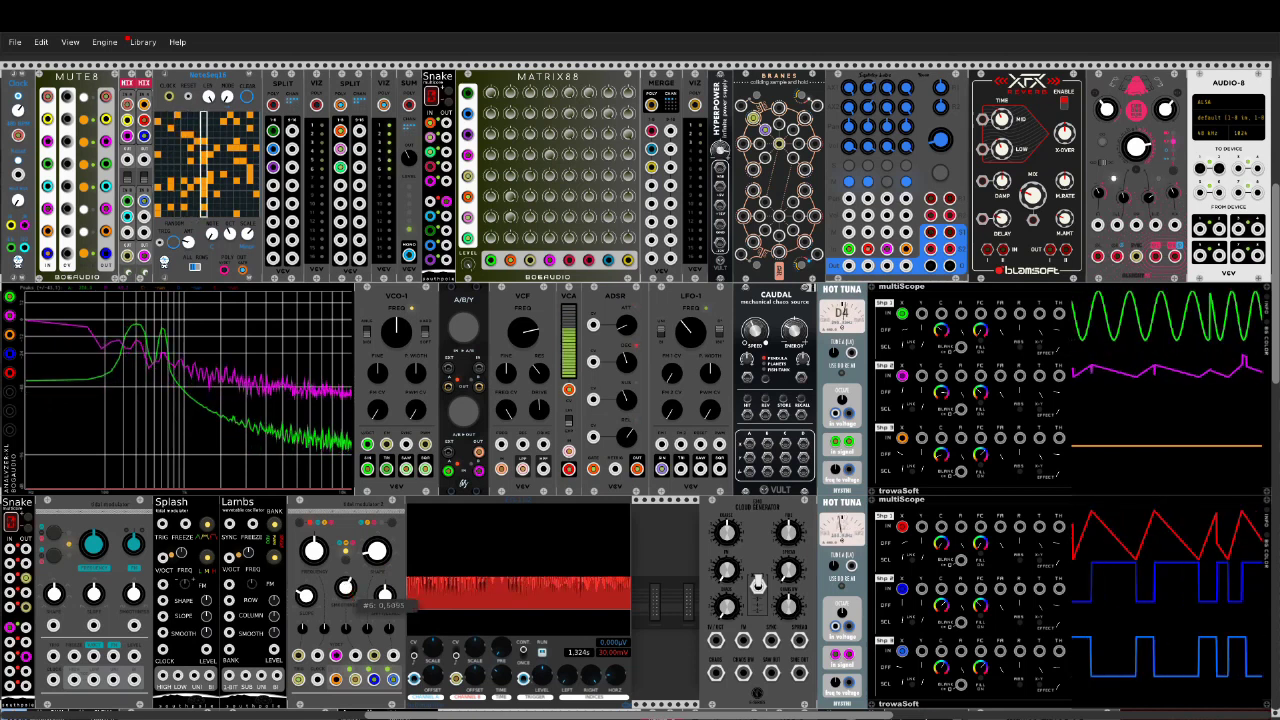
{"action": "mouse_move", "coordinate": [378, 553]}
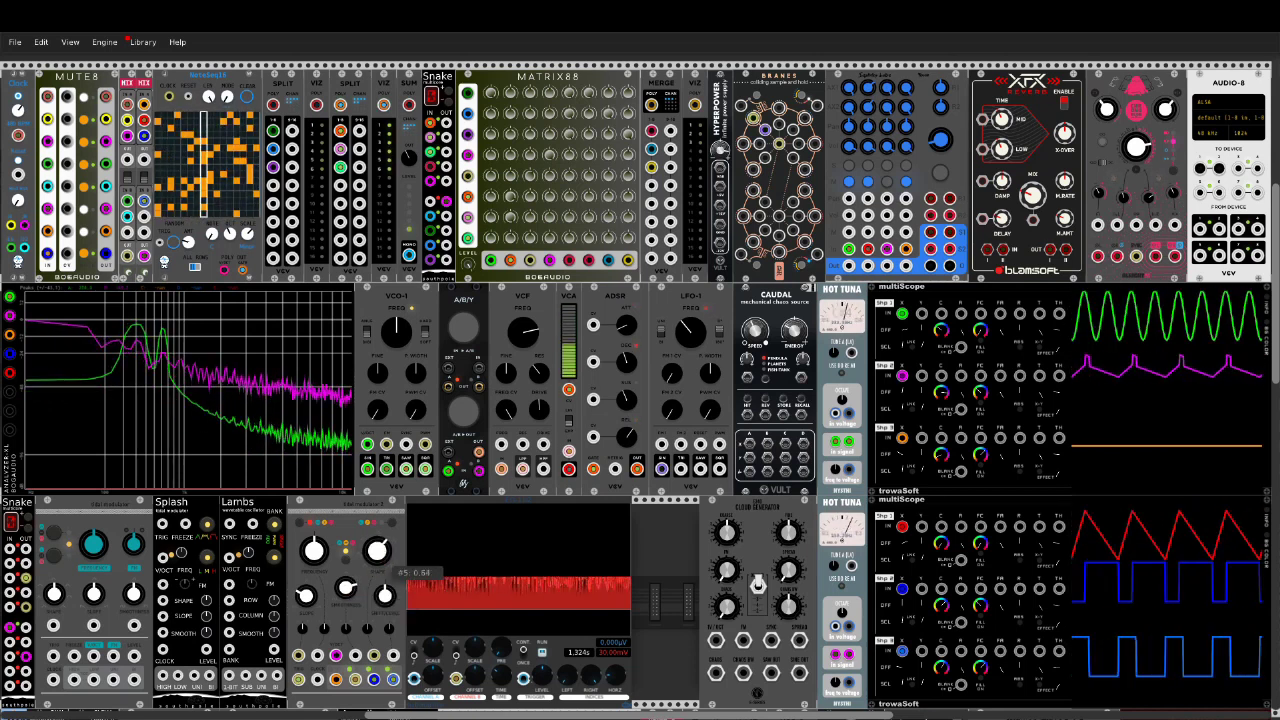
{"action": "left_click_drag", "start_coordinate": [378, 553], "coordinate": [378, 530]}
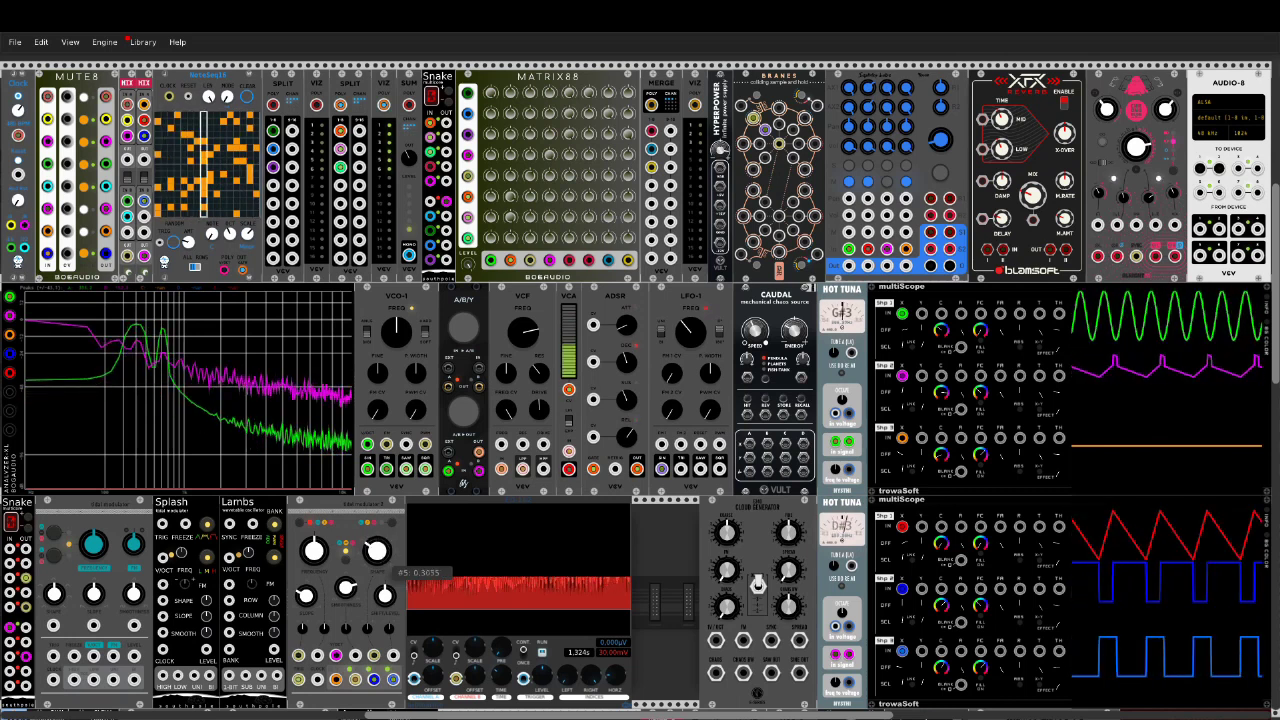
{"action": "left_click_drag", "start_coordinate": [346, 594], "coordinate": [345, 590]}
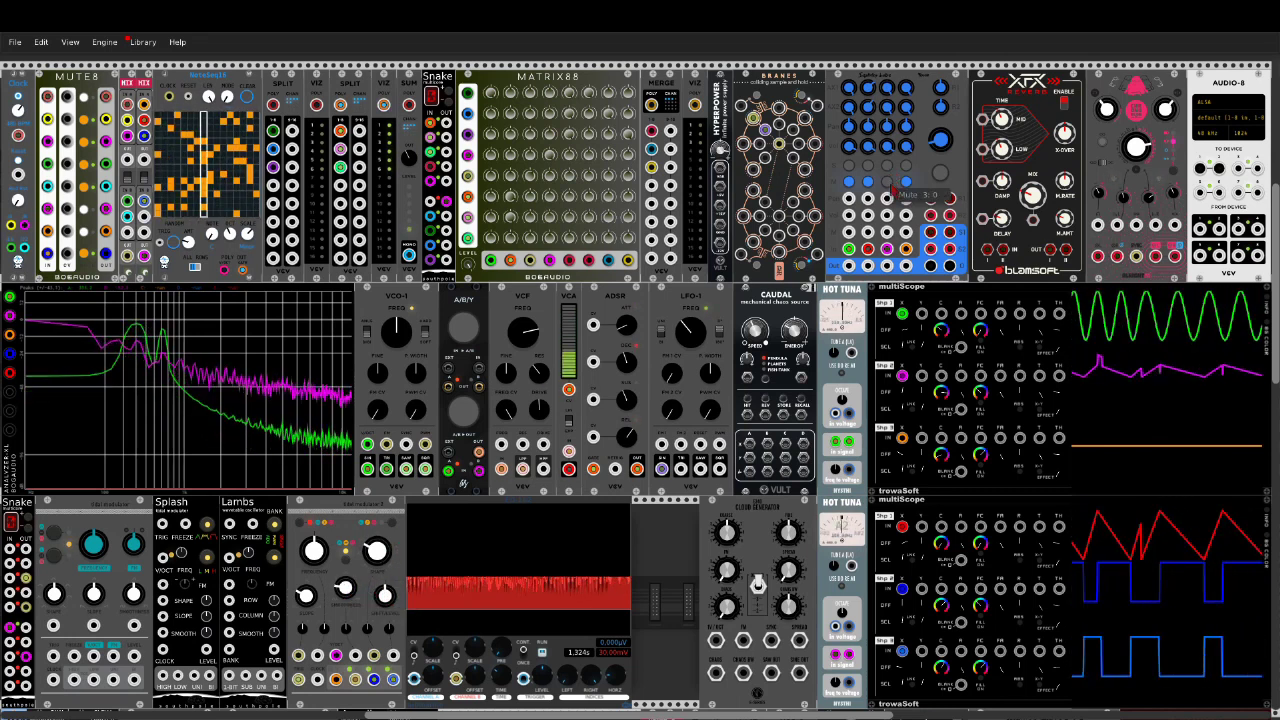
Step: Switch Tidal Modulator 2 to a different output mode and raise its Shape through 0.832
{"action": "left_click", "coordinate": [392, 522]}
{"action": "left_click", "coordinate": [392, 522]}
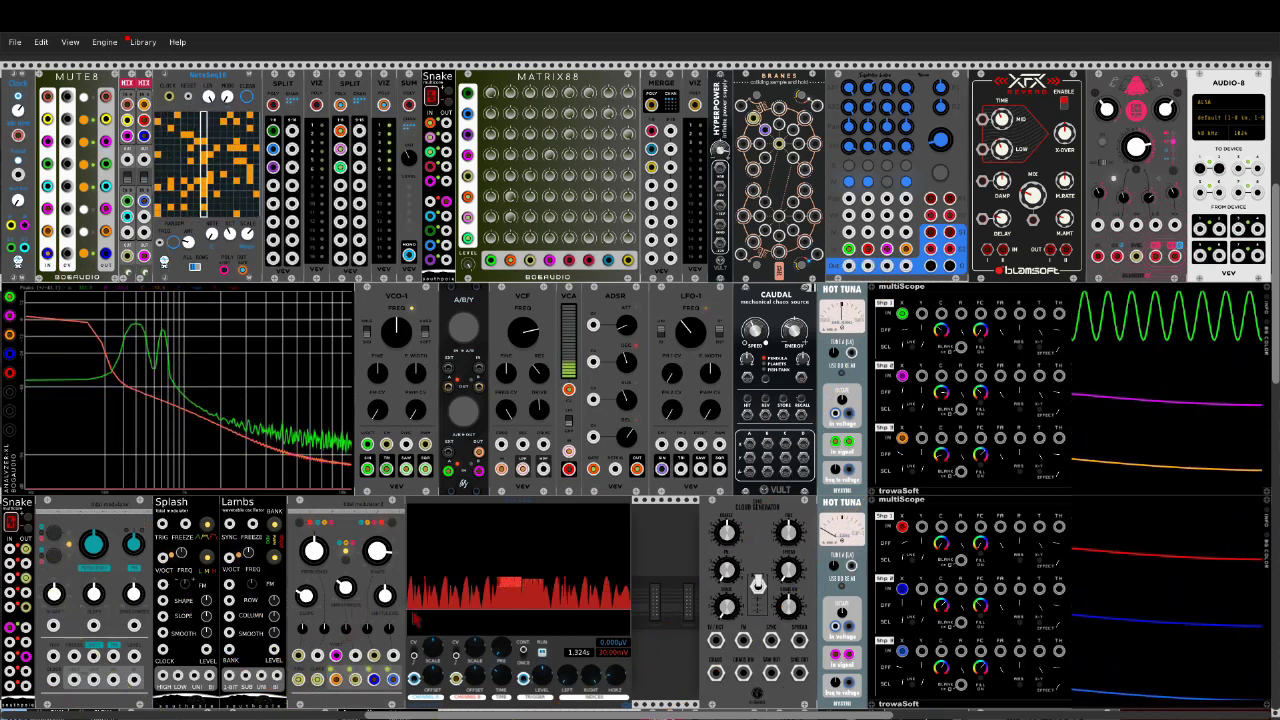
{"action": "mouse_move", "coordinate": [354, 596]}
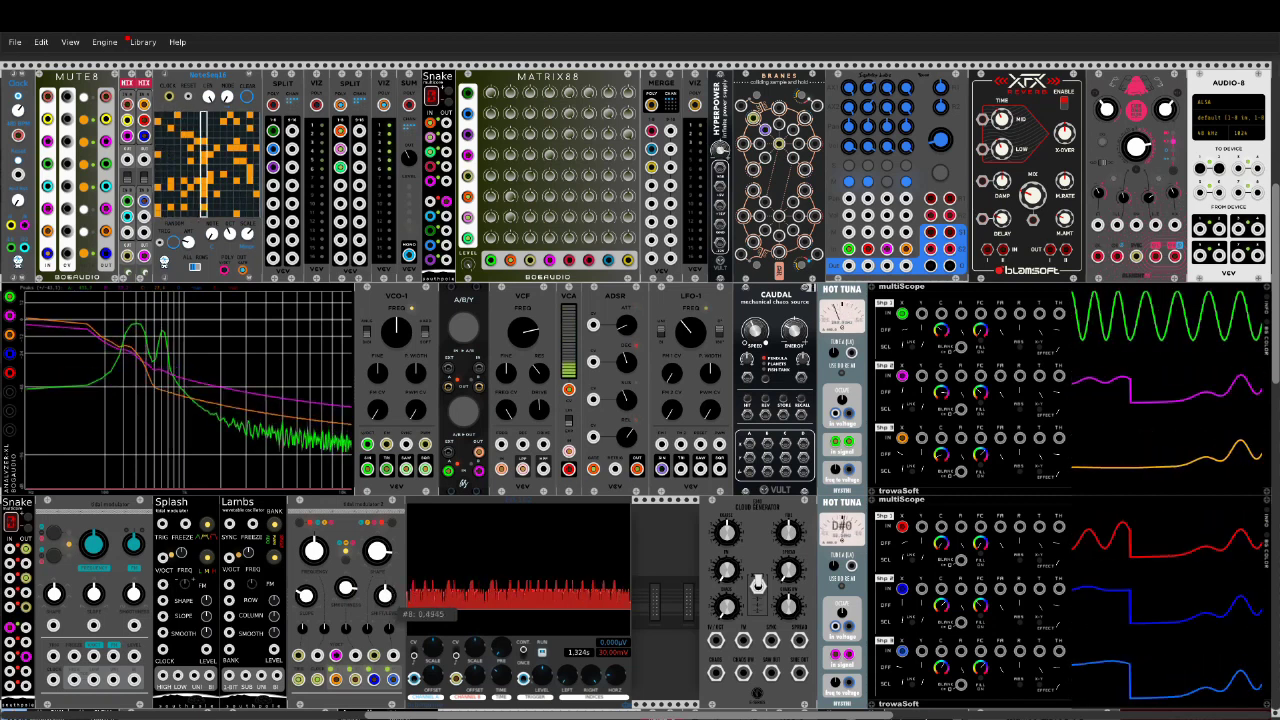
{"action": "mouse_move", "coordinate": [307, 596]}
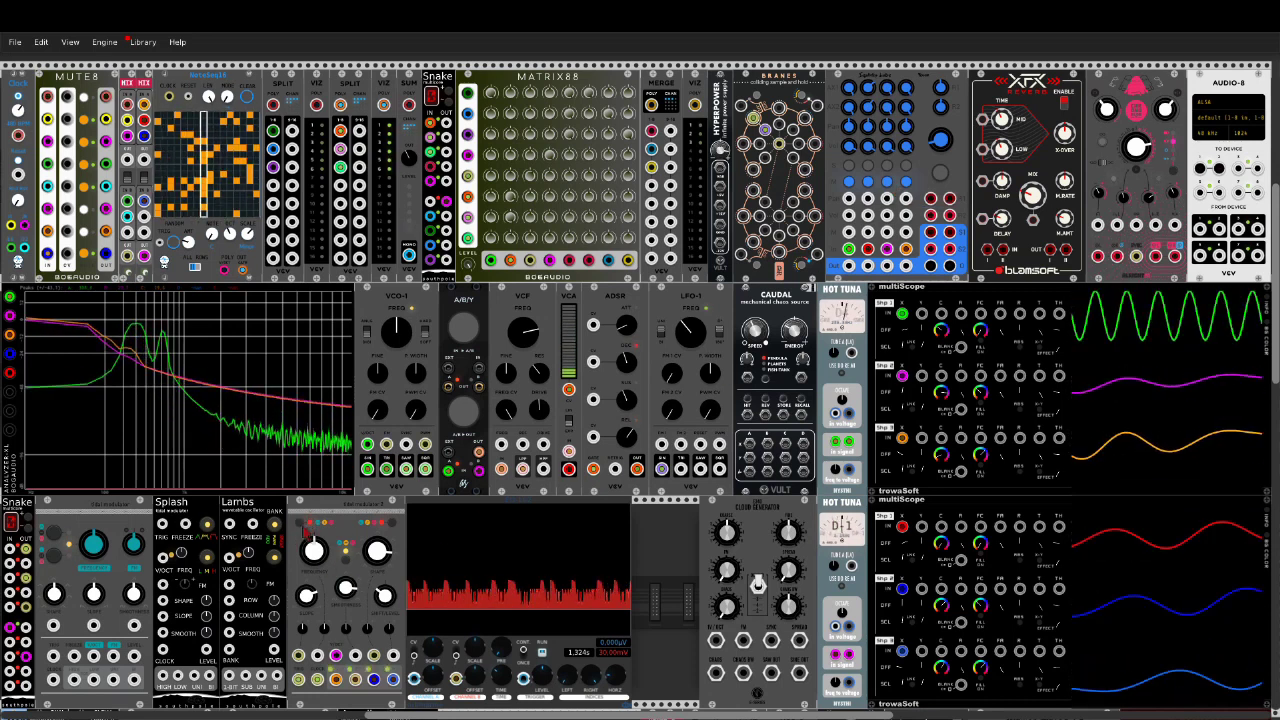
{"action": "mouse_move", "coordinate": [312, 567]}
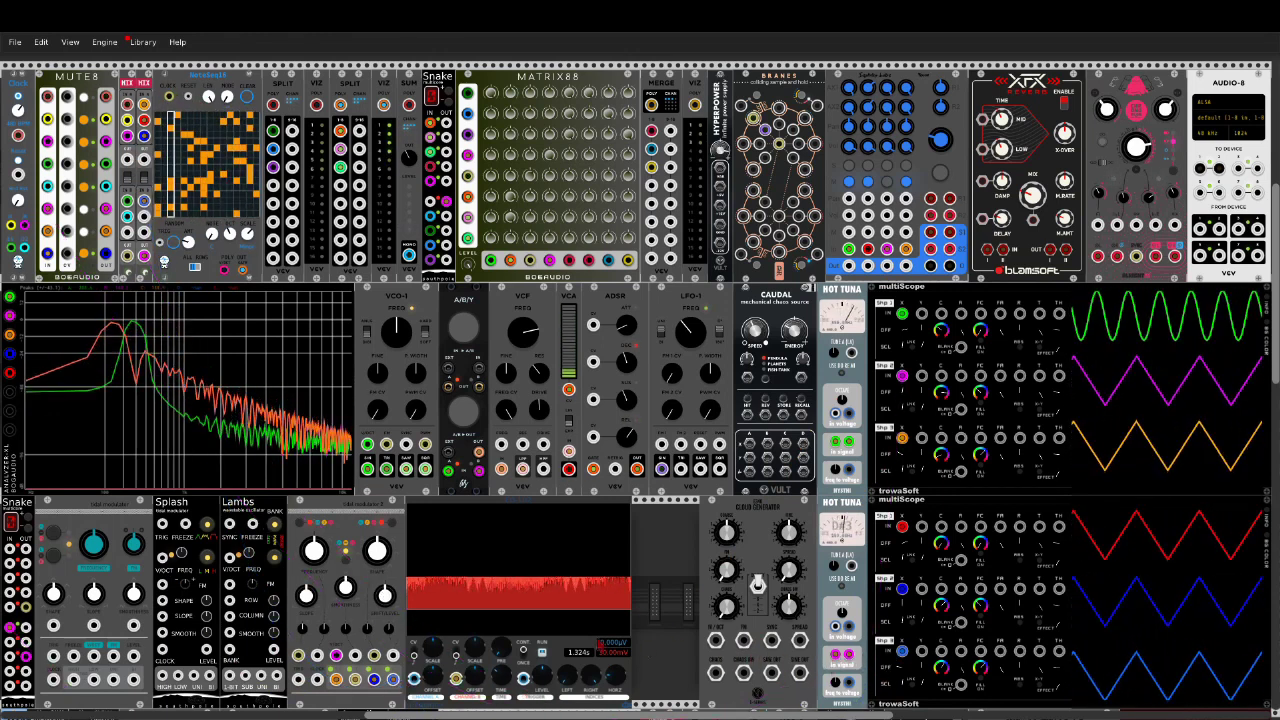
{"action": "mouse_move", "coordinate": [379, 560]}
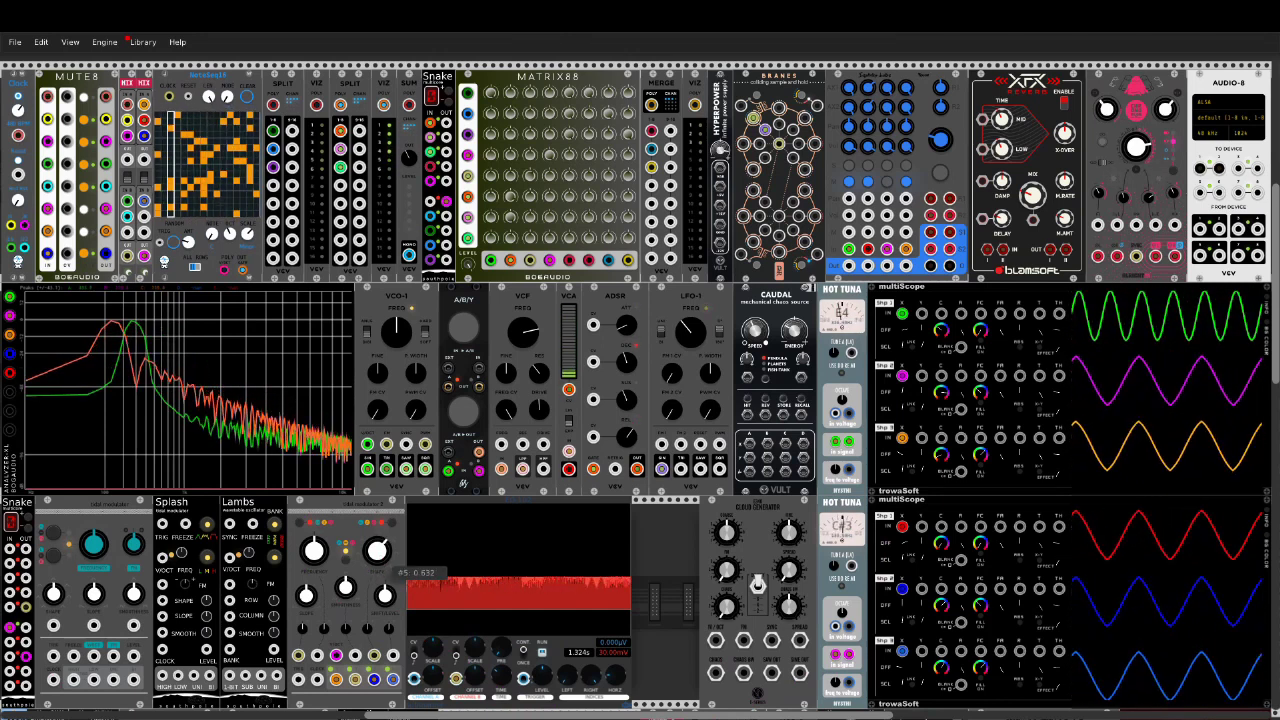
{"action": "left_click_drag", "start_coordinate": [378, 550], "coordinate": [378, 537]}
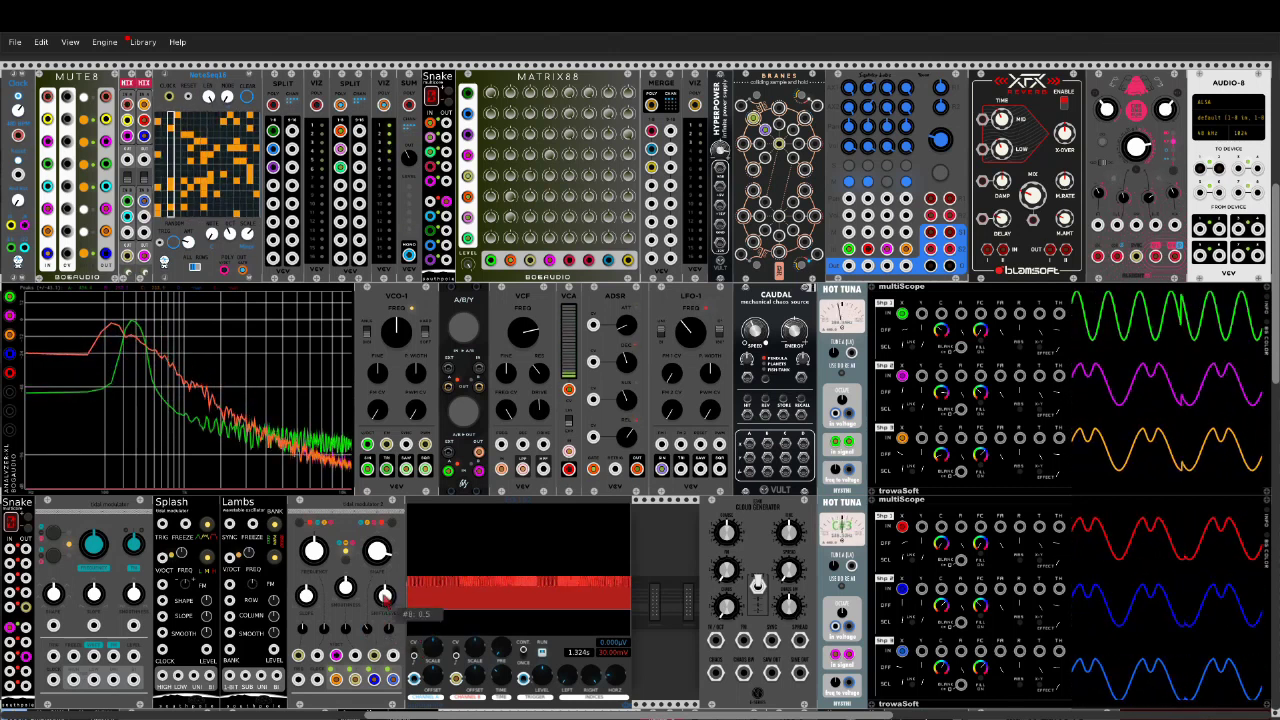
Step: Lower Tidal Modulator 2's Shift/Level and readjust its Shape
{"action": "left_click_drag", "start_coordinate": [383, 595], "coordinate": [383, 627]}
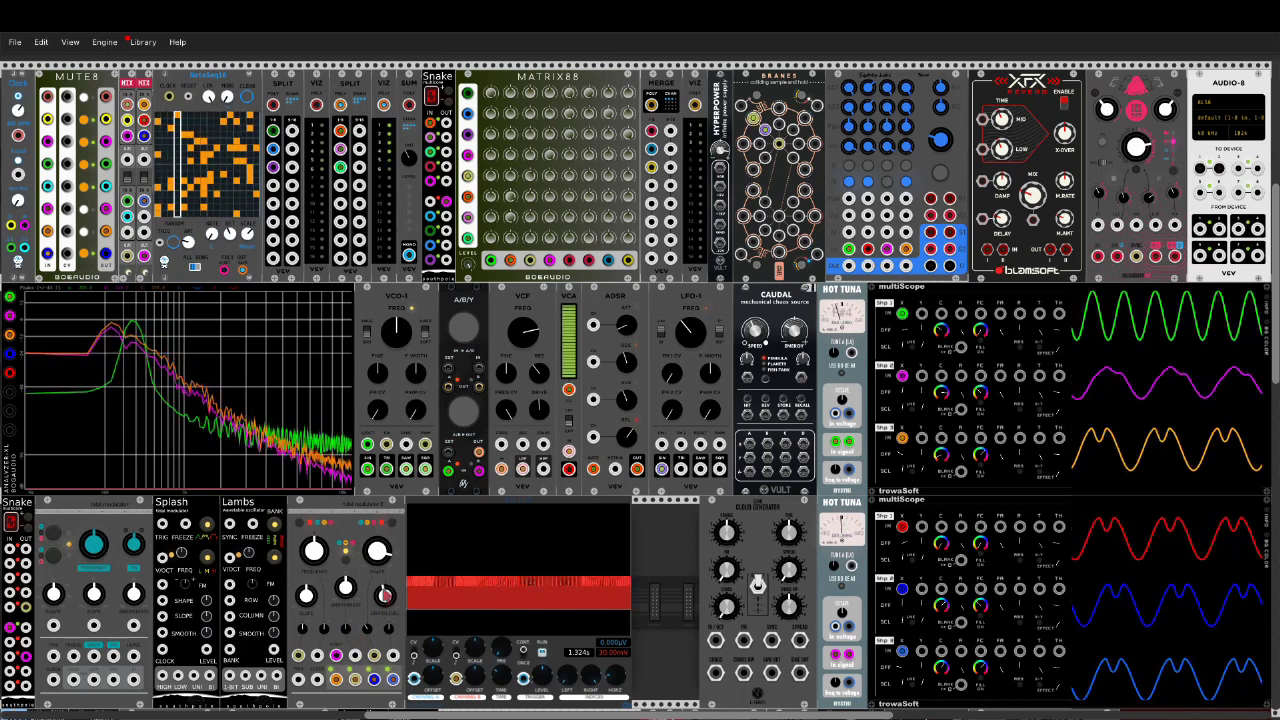
{"action": "mouse_move", "coordinate": [386, 562]}
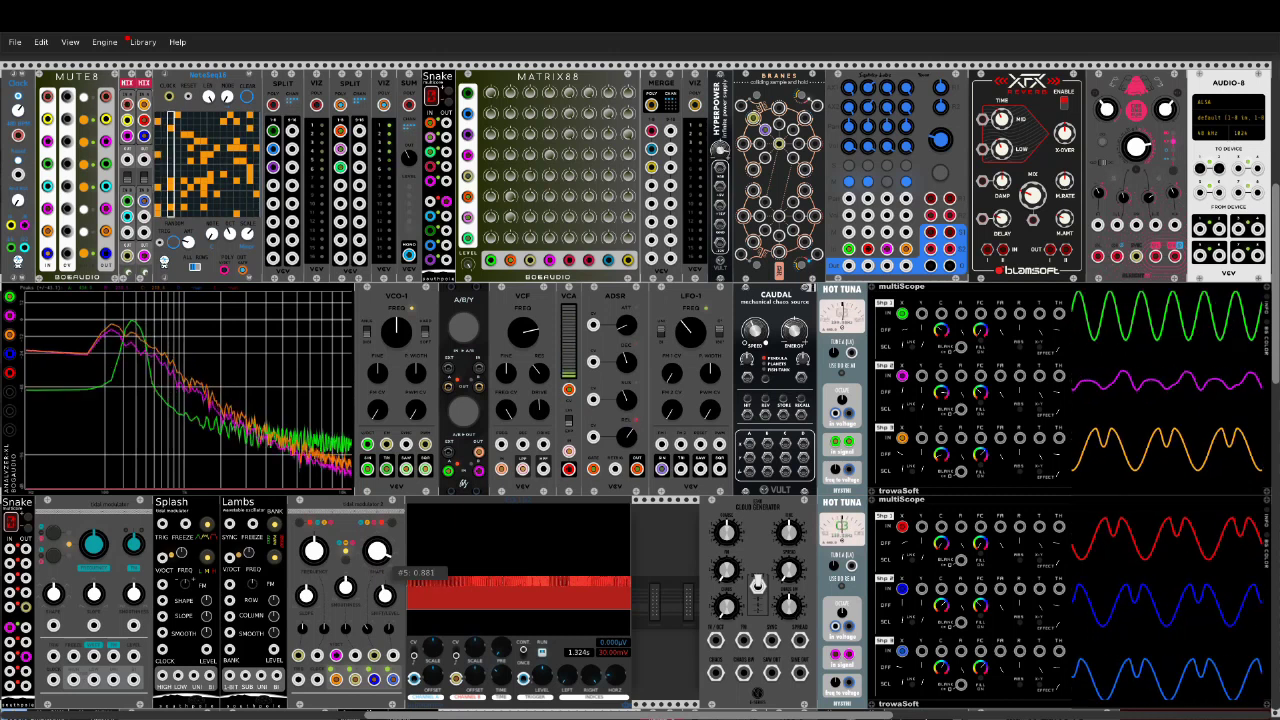
{"action": "left_click_drag", "start_coordinate": [386, 562], "coordinate": [386, 528]}
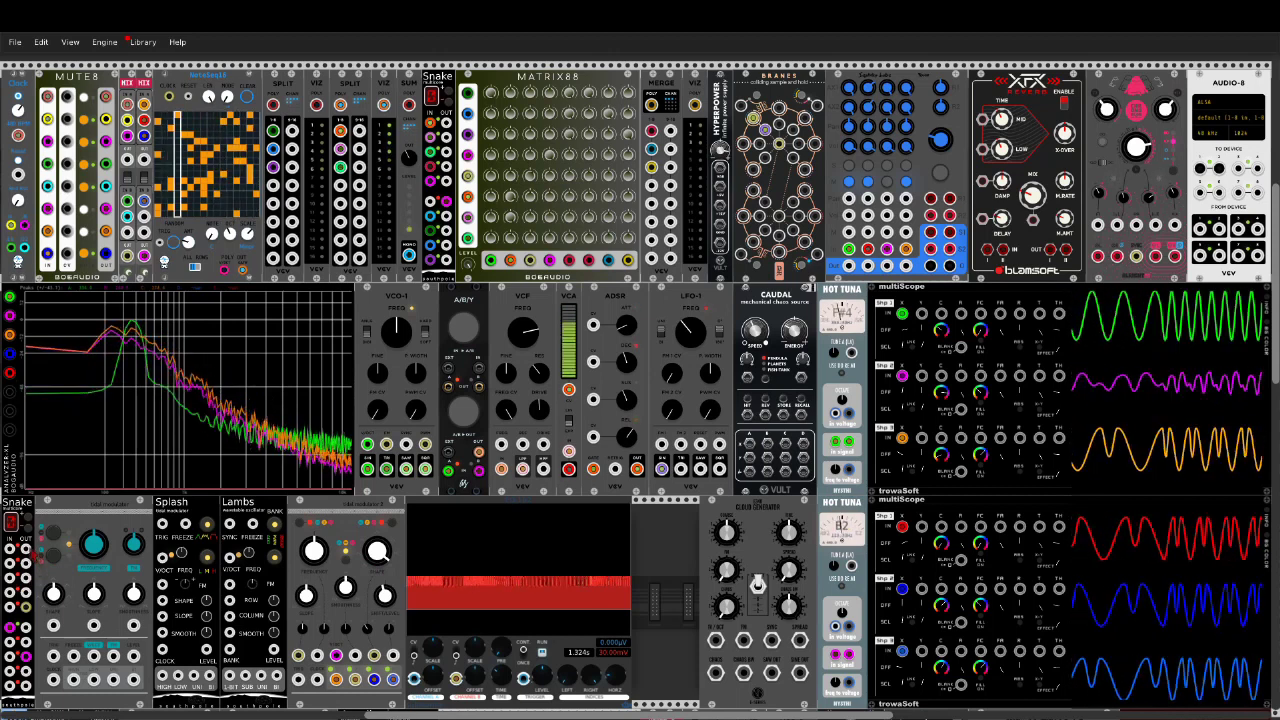
Step: Patch a Snake output into Tidal Modulator 2's Slope input and turn up the Slope knob
{"action": "left_click_drag", "start_coordinate": [24, 548], "coordinate": [322, 686]}
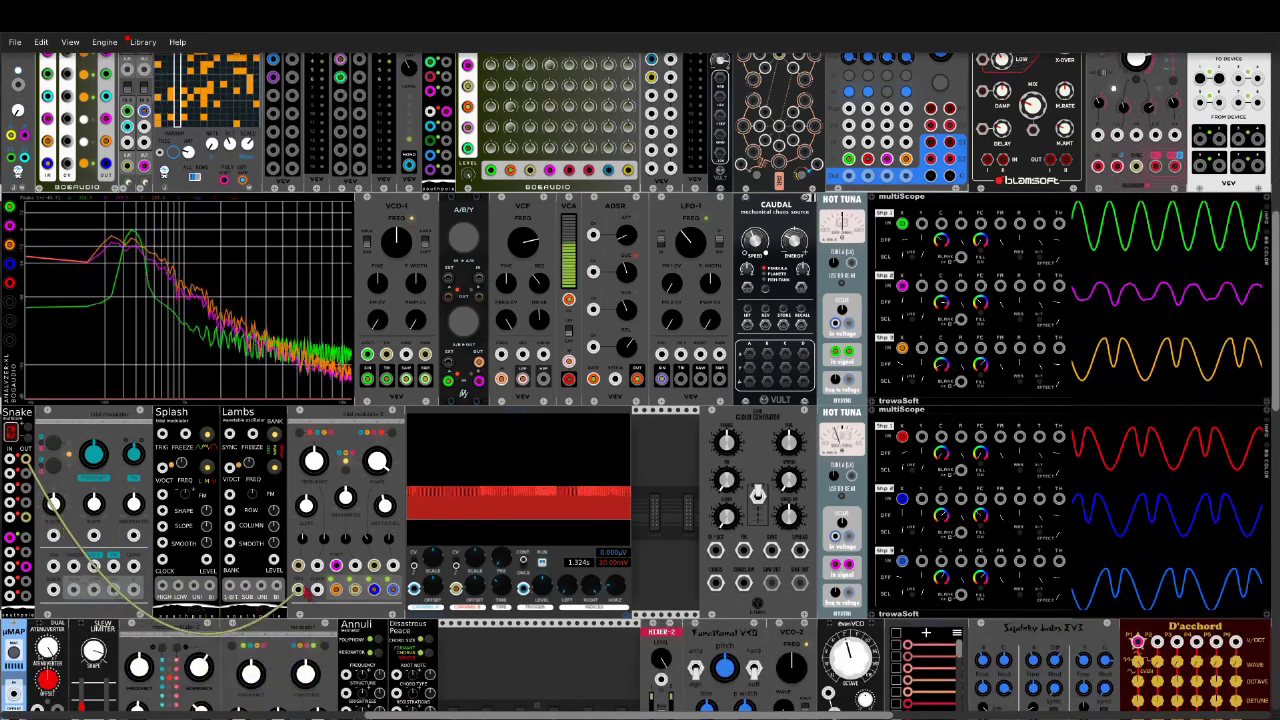
{"action": "scroll", "coordinate": [558, 683], "scroll_direction": "up", "scroll_amount": 2}
{"action": "left_click_drag", "start_coordinate": [558, 683], "coordinate": [710, 658]}
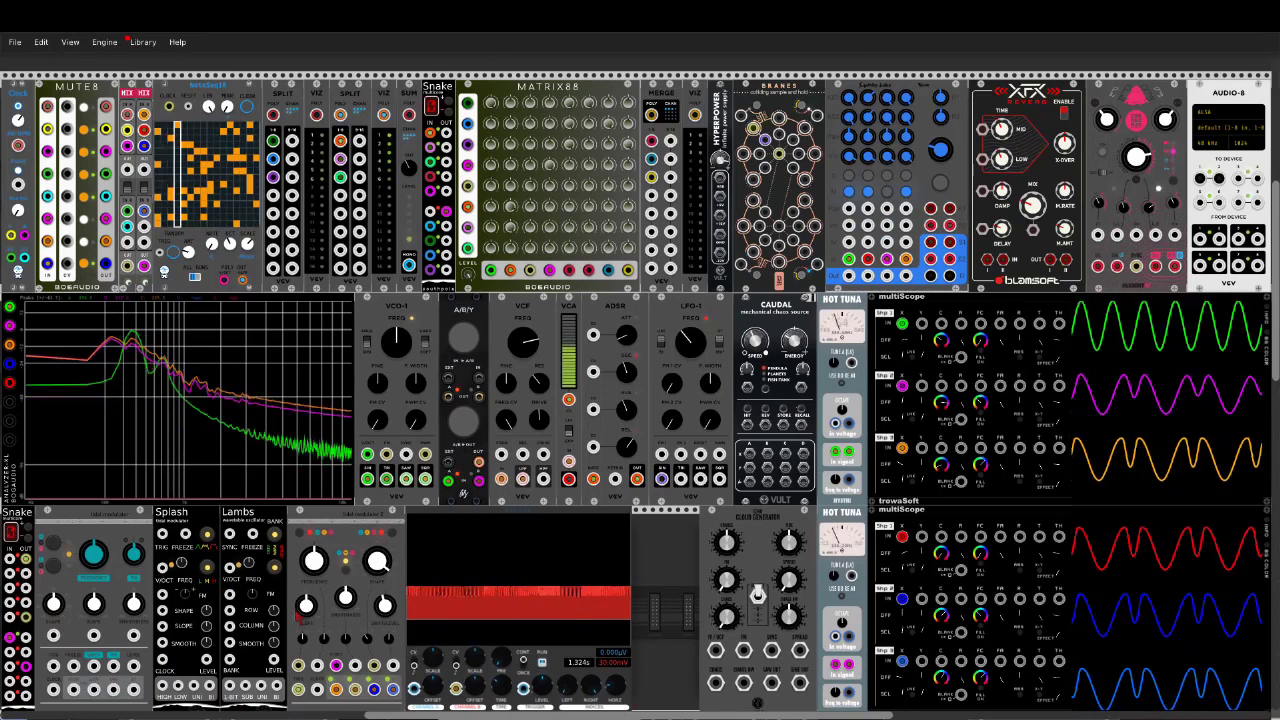
{"action": "left_click_drag", "start_coordinate": [306, 608], "coordinate": [306, 554]}
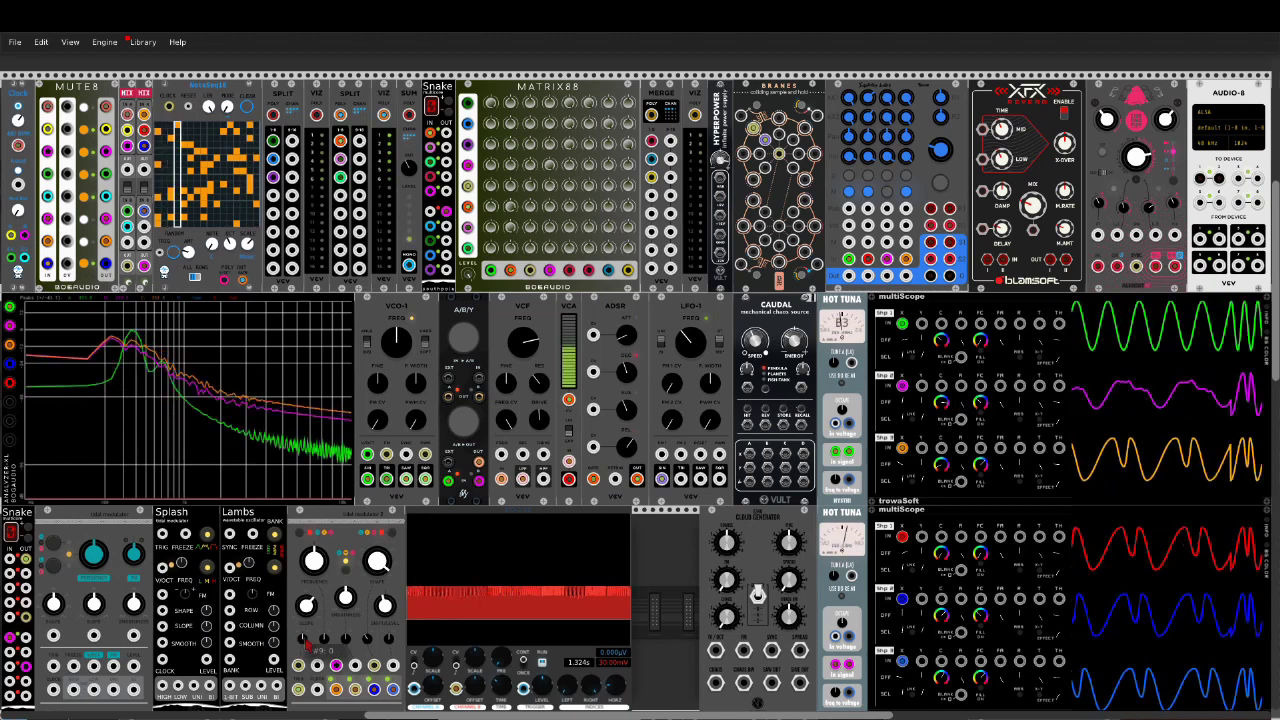
Step: Adjust Tidal Modulator 2's Slope attenuverter together with its Slope and Smoothness knobs
{"action": "left_click_drag", "start_coordinate": [302, 638], "coordinate": [302, 662]}
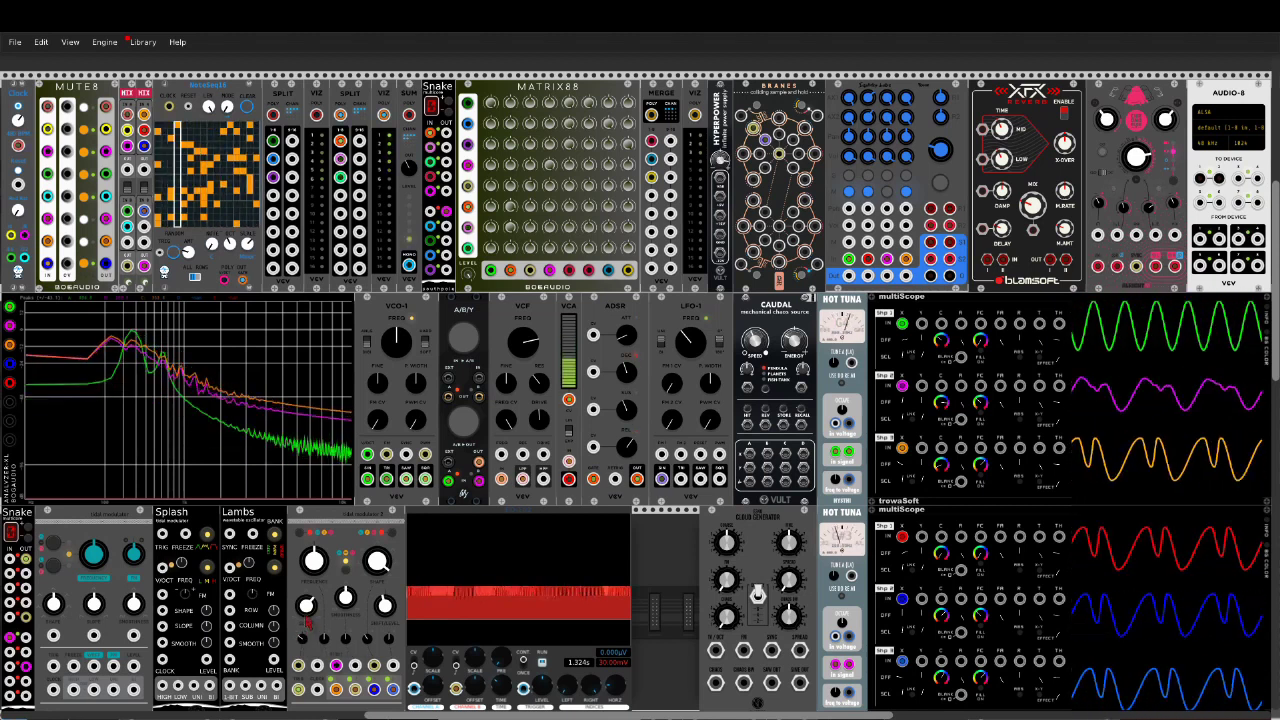
{"action": "left_click_drag", "start_coordinate": [306, 604], "coordinate": [345, 599]}
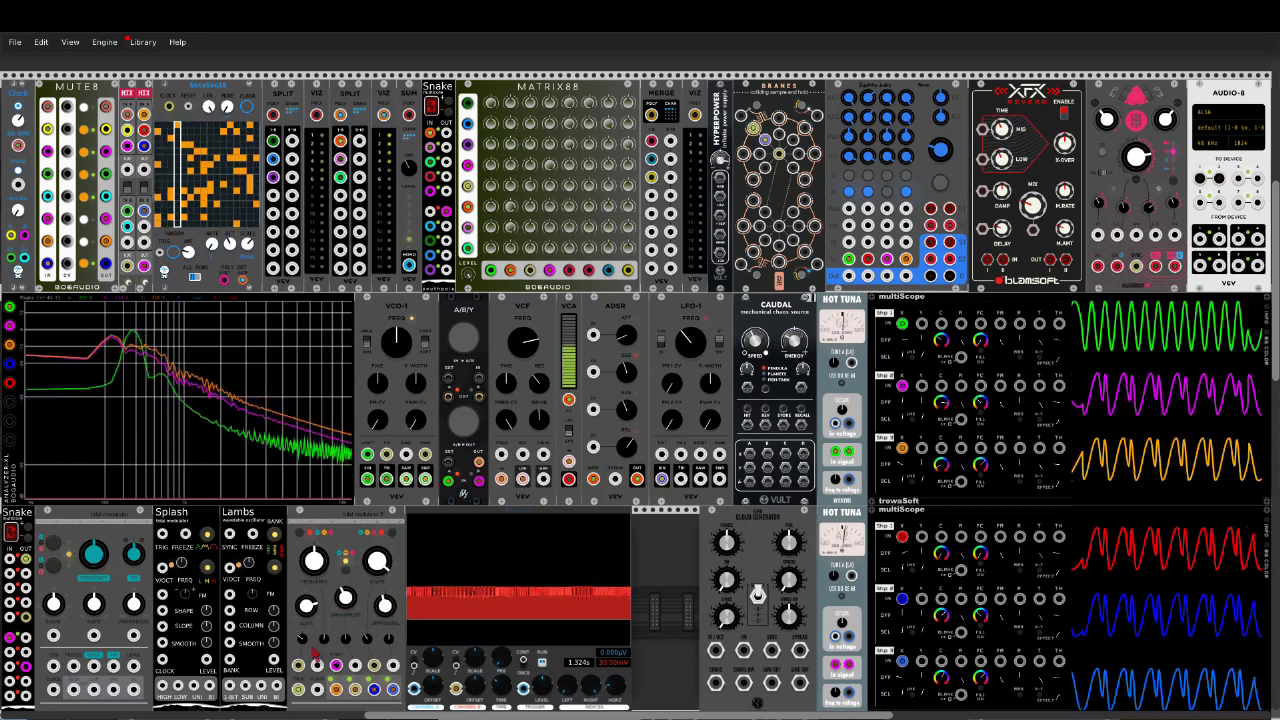
{"action": "left_click_drag", "start_coordinate": [301, 637], "coordinate": [326, 642]}
{"action": "left_click_drag", "start_coordinate": [345, 598], "coordinate": [345, 603]}
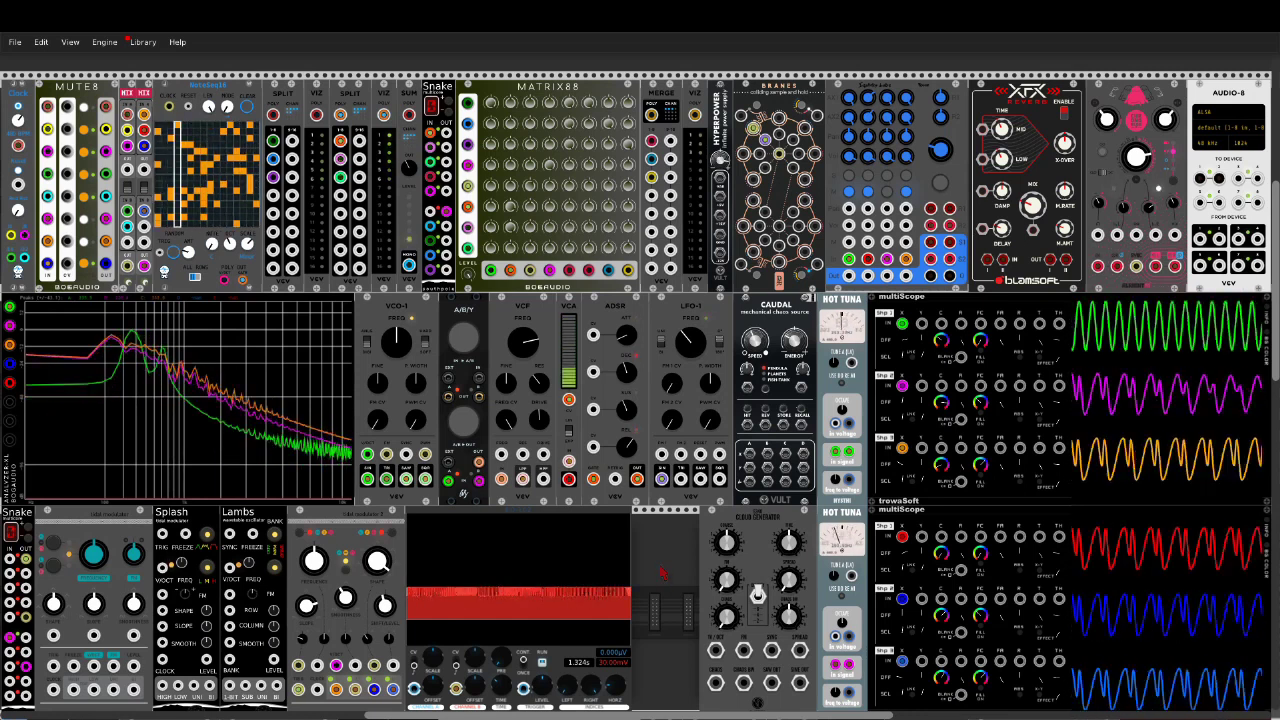
Step: Set the mixer's master volume to 0.153, engage the lower A/B/Y switch and unmute mixer channel 2
{"action": "mouse_move", "coordinate": [940, 152]}
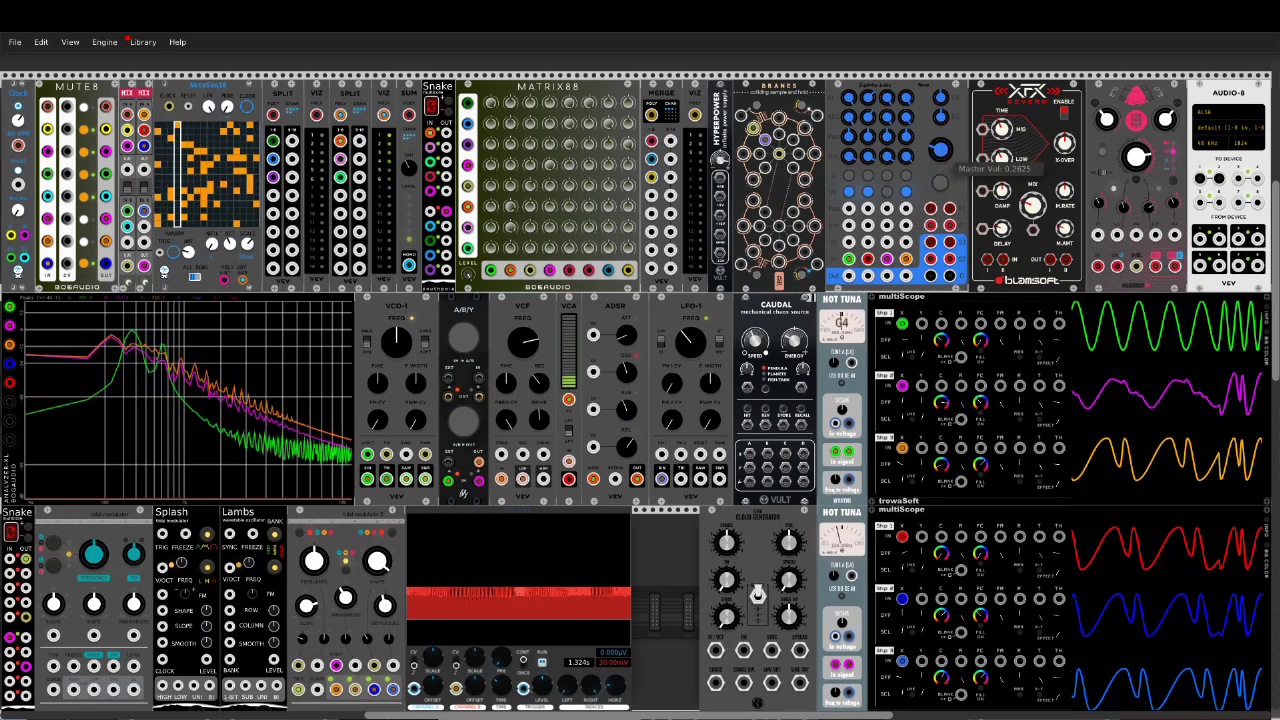
{"action": "left_click_drag", "start_coordinate": [940, 150], "coordinate": [940, 176]}
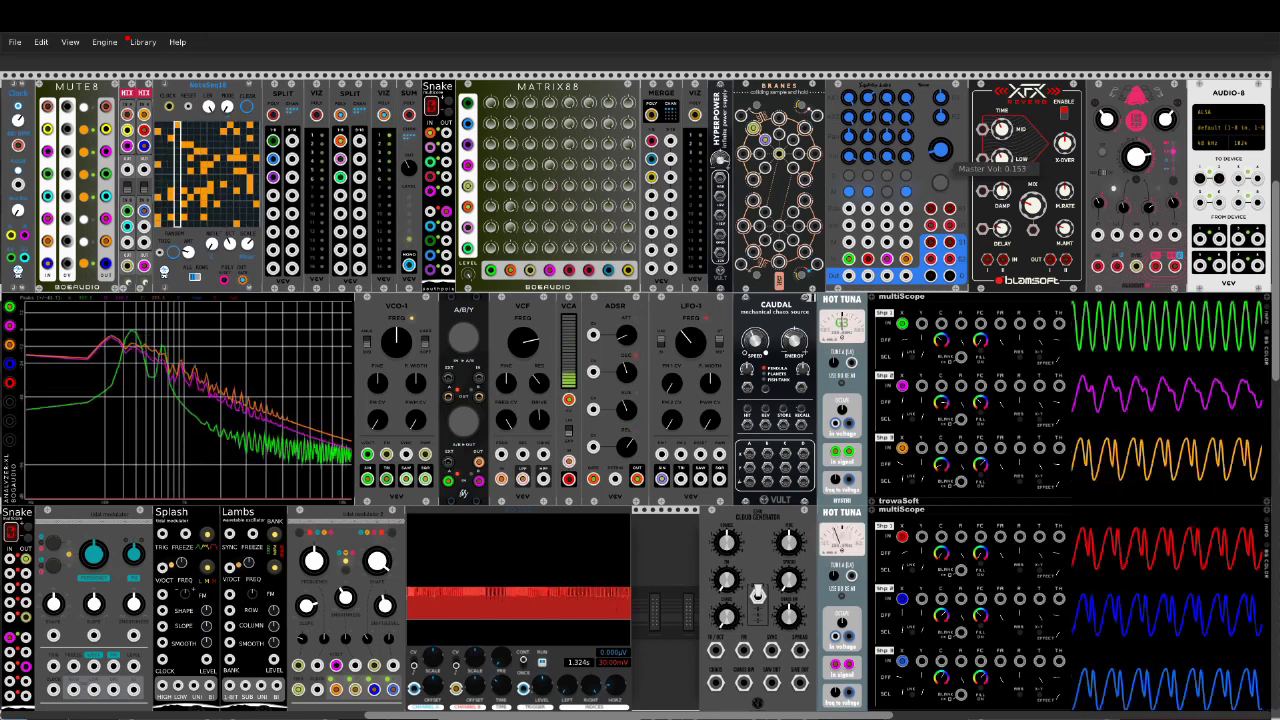
{"action": "left_click", "coordinate": [466, 424]}
{"action": "left_click", "coordinate": [868, 192]}
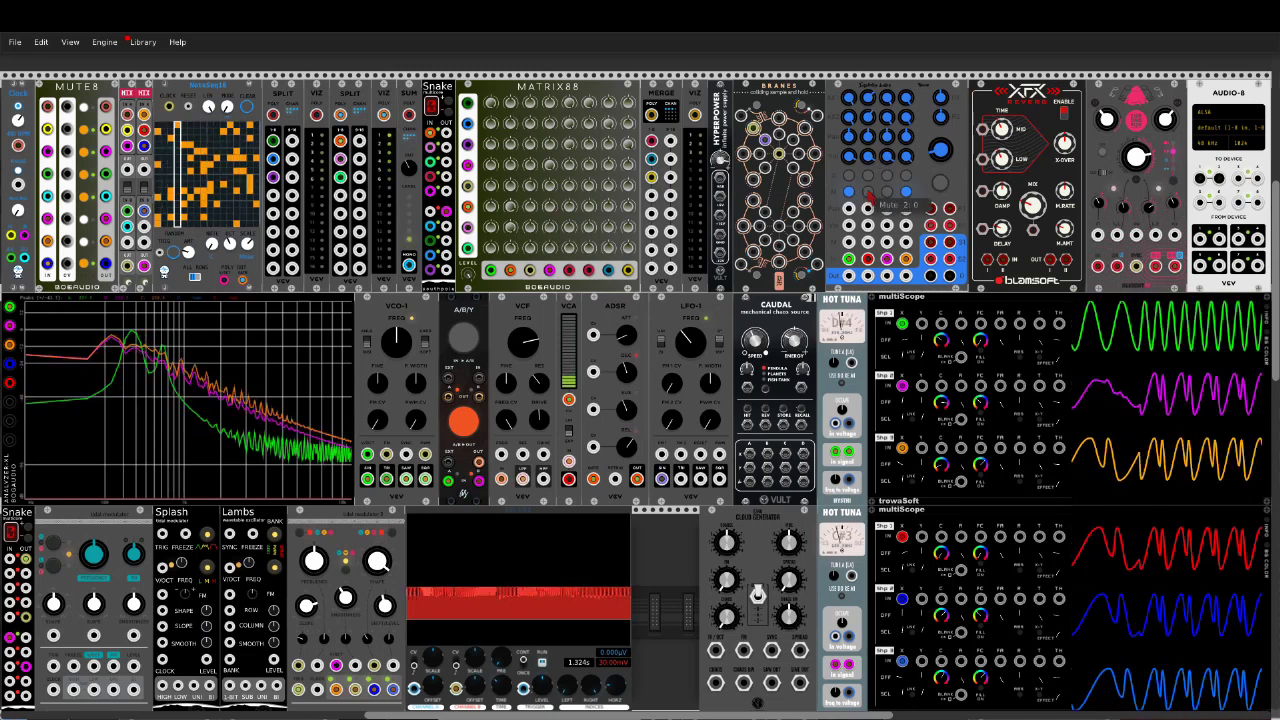
Step: Look over the lower rows of the rack and check the E340 Cloud Generator's module options
{"action": "scroll", "coordinate": [640, 386], "scroll_direction": "down", "scroll_amount": 5}
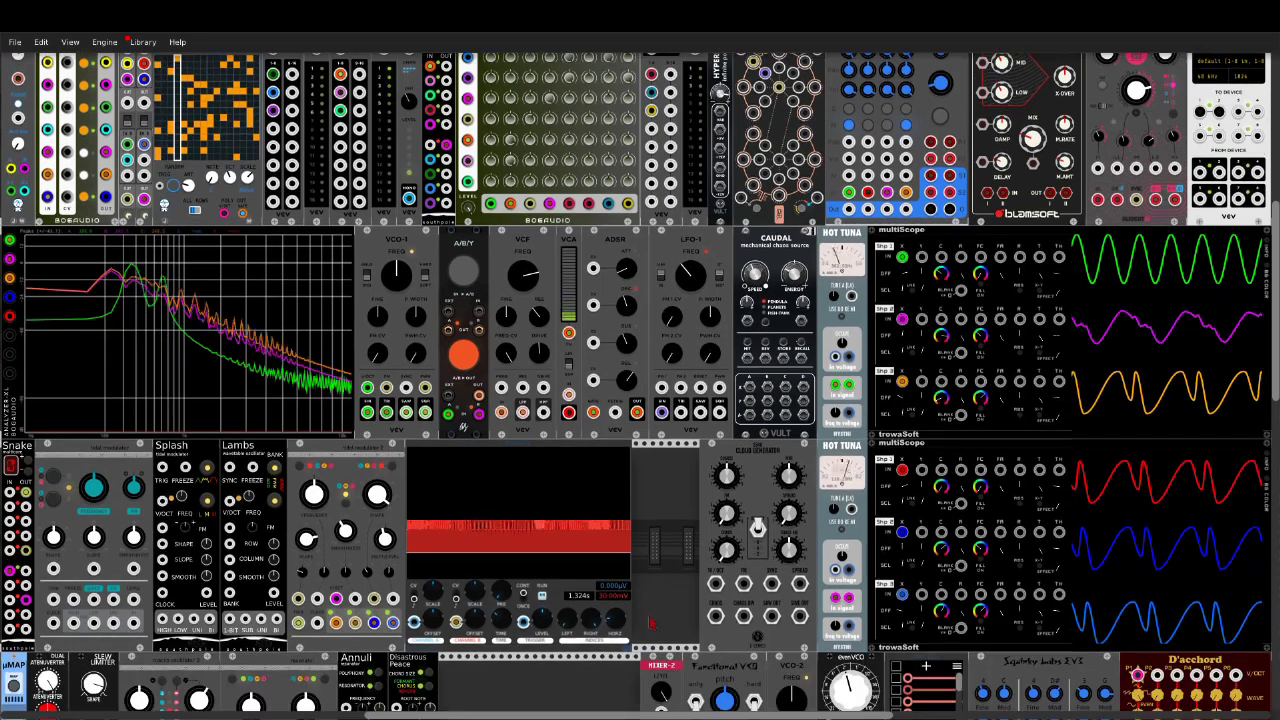
{"action": "scroll", "coordinate": [640, 386], "scroll_direction": "down", "scroll_amount": 1}
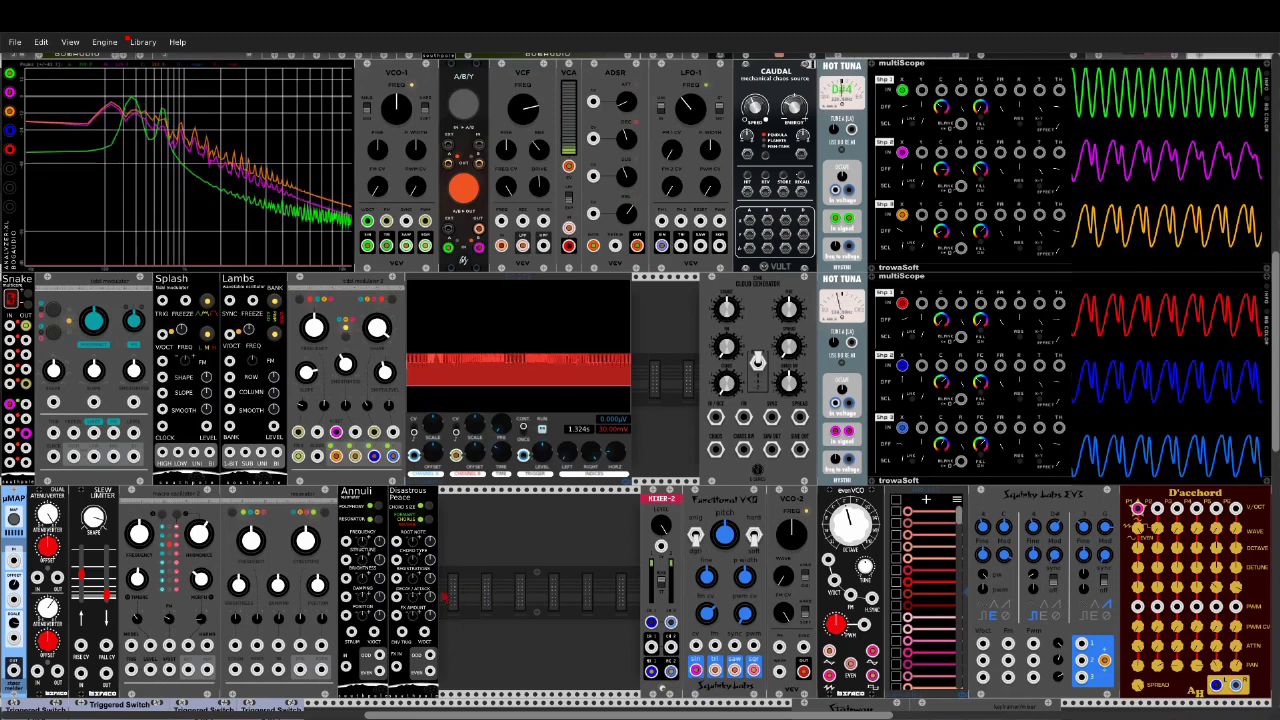
{"action": "scroll", "coordinate": [743, 383], "scroll_direction": "up", "scroll_amount": 6}
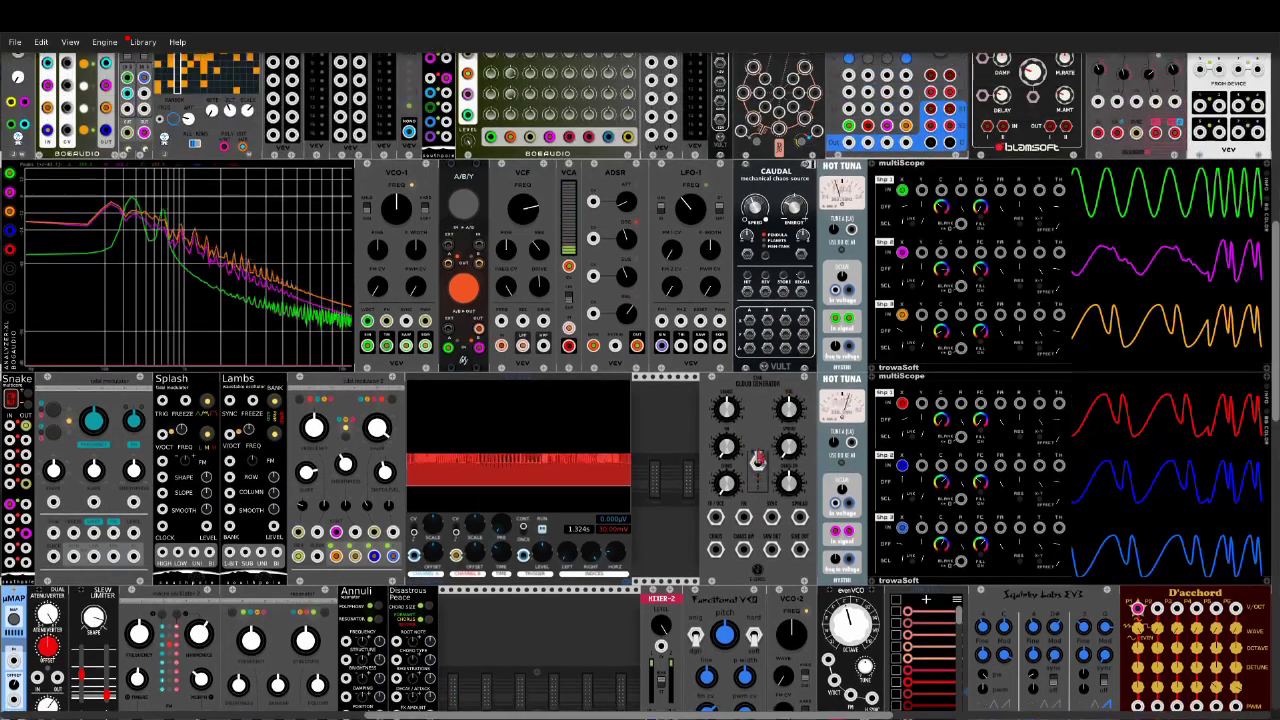
{"action": "scroll", "coordinate": [757, 515], "scroll_direction": "up", "scroll_amount": 1}
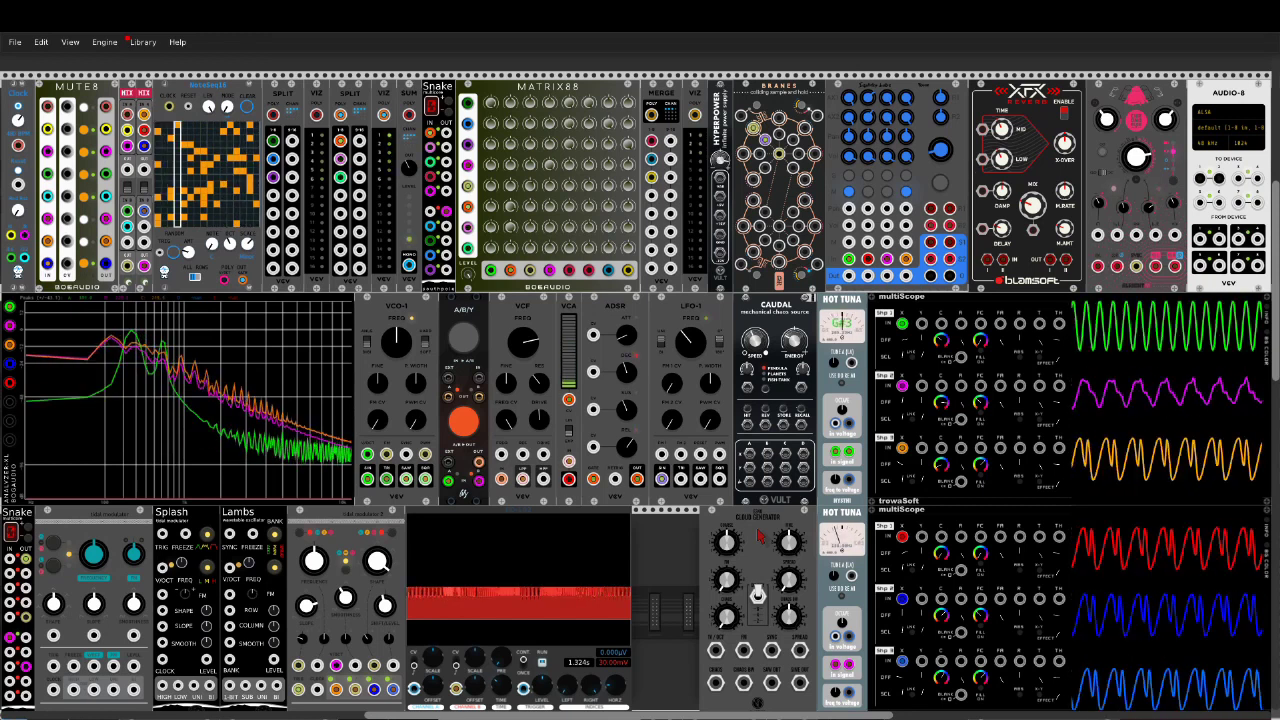
{"action": "right_click", "coordinate": [760, 537]}
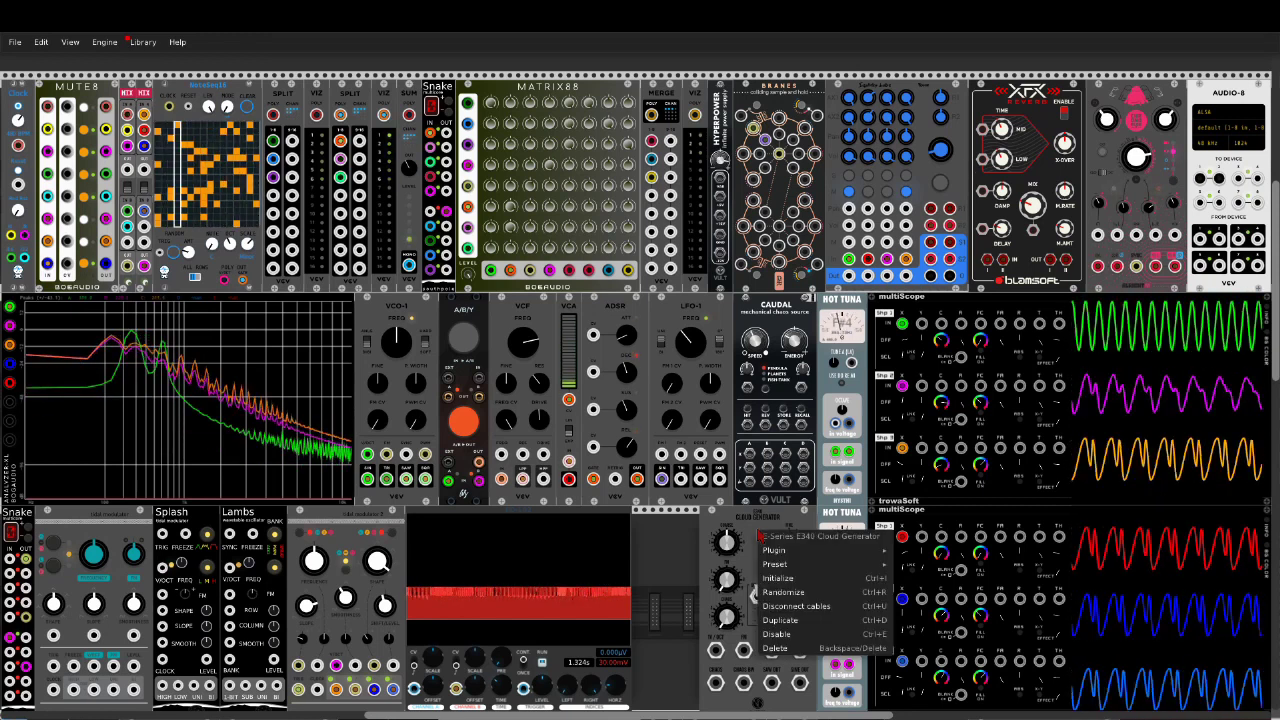
{"action": "left_click", "coordinate": [710, 522]}
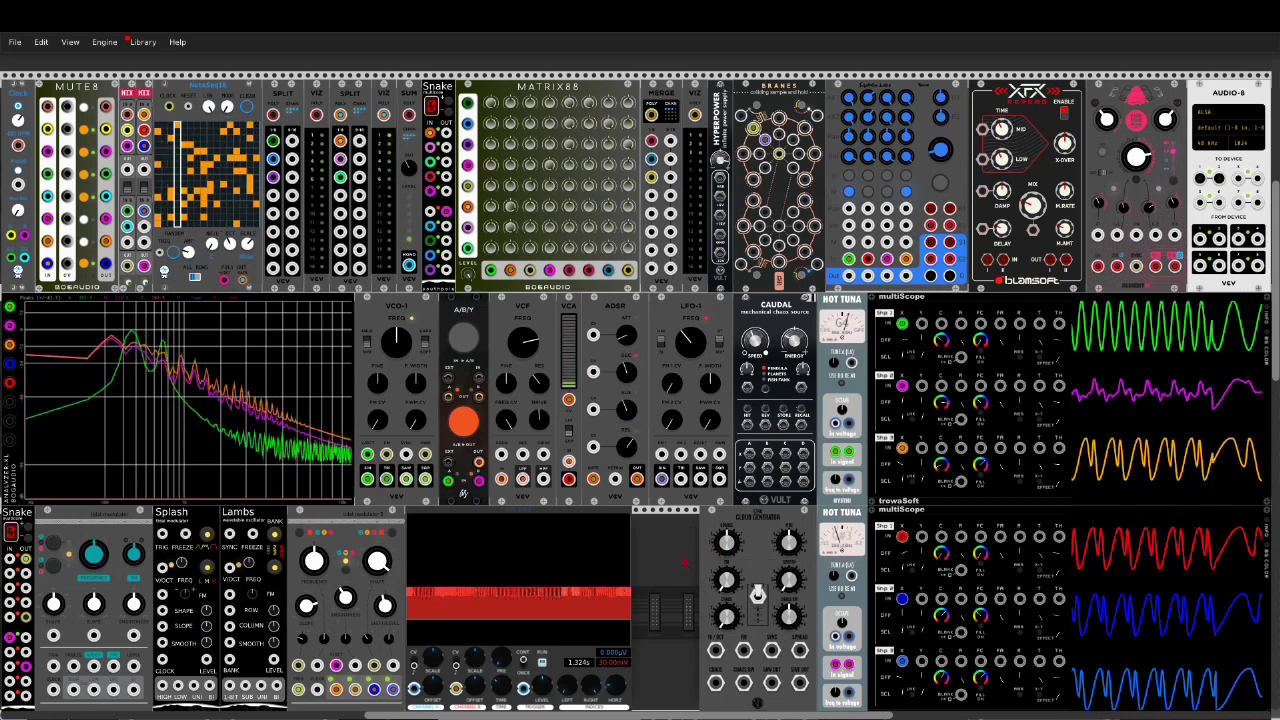
{"action": "mouse_move", "coordinate": [940, 149]}
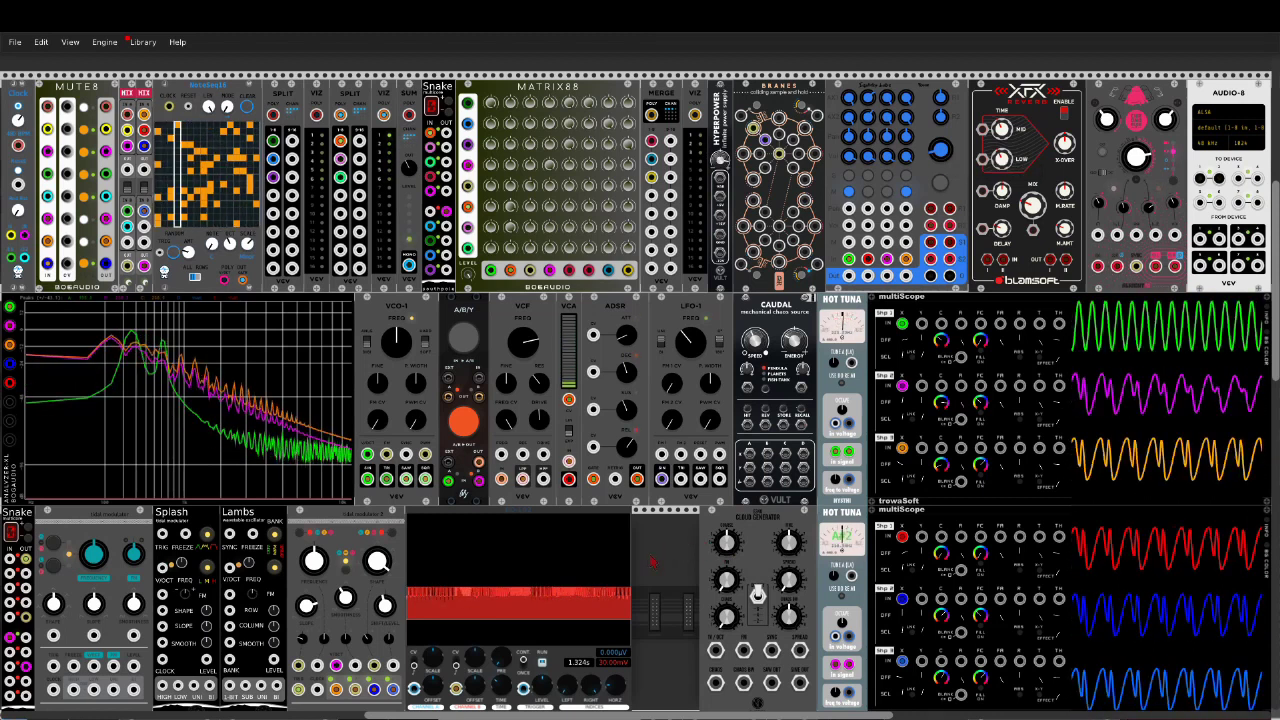
Step: Adjust Tidal Modulator 2's Shape knob, then set Slope to 0.8345 and Smoothness to 0.356
{"action": "mouse_move", "coordinate": [378, 563]}
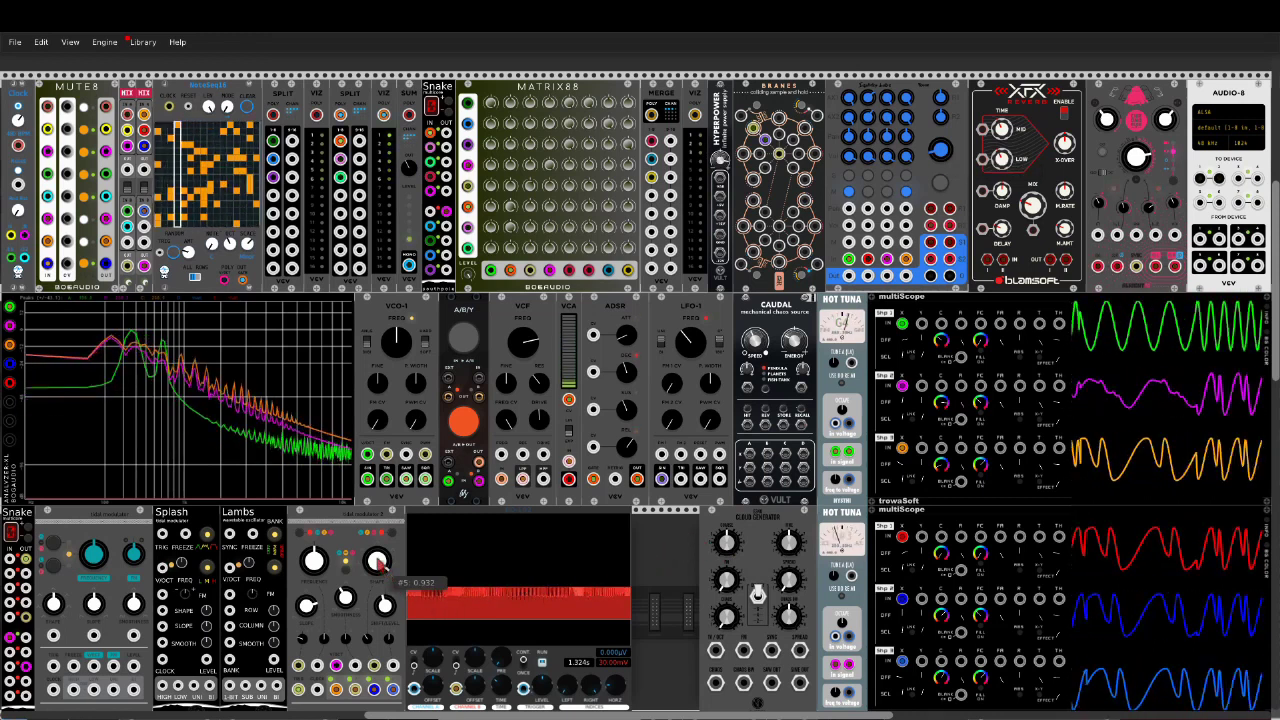
{"action": "left_click_drag", "start_coordinate": [378, 563], "coordinate": [378, 553]}
{"action": "left_click_drag", "start_coordinate": [304, 605], "coordinate": [307, 600]}
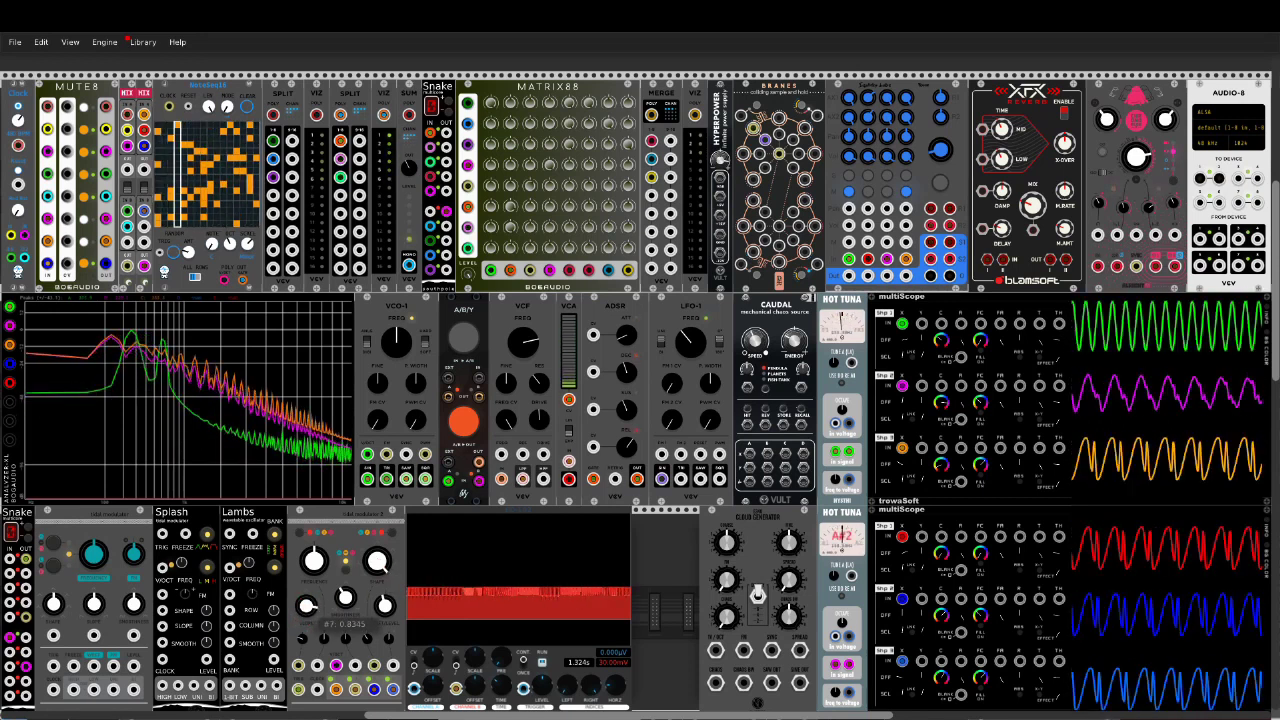
{"action": "left_click_drag", "start_coordinate": [940, 150], "coordinate": [945, 162]}
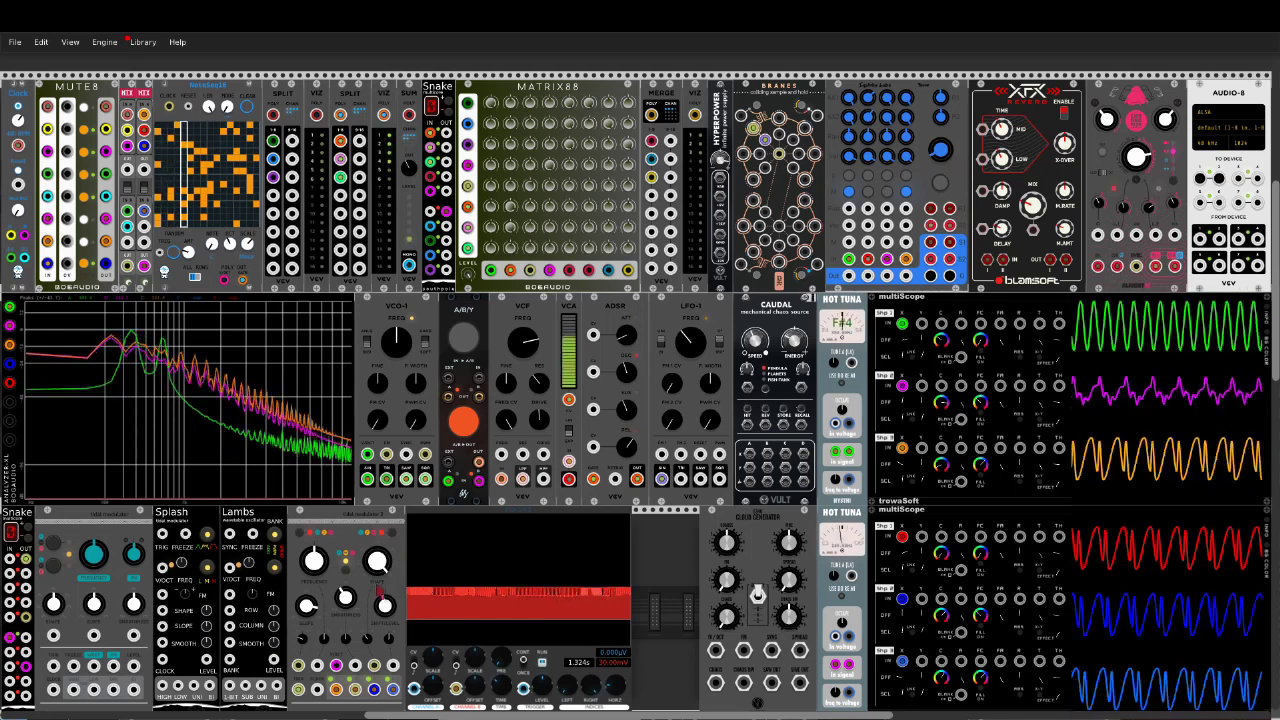
{"action": "mouse_move", "coordinate": [351, 603]}
{"action": "left_click_drag", "start_coordinate": [351, 603], "coordinate": [351, 607]}
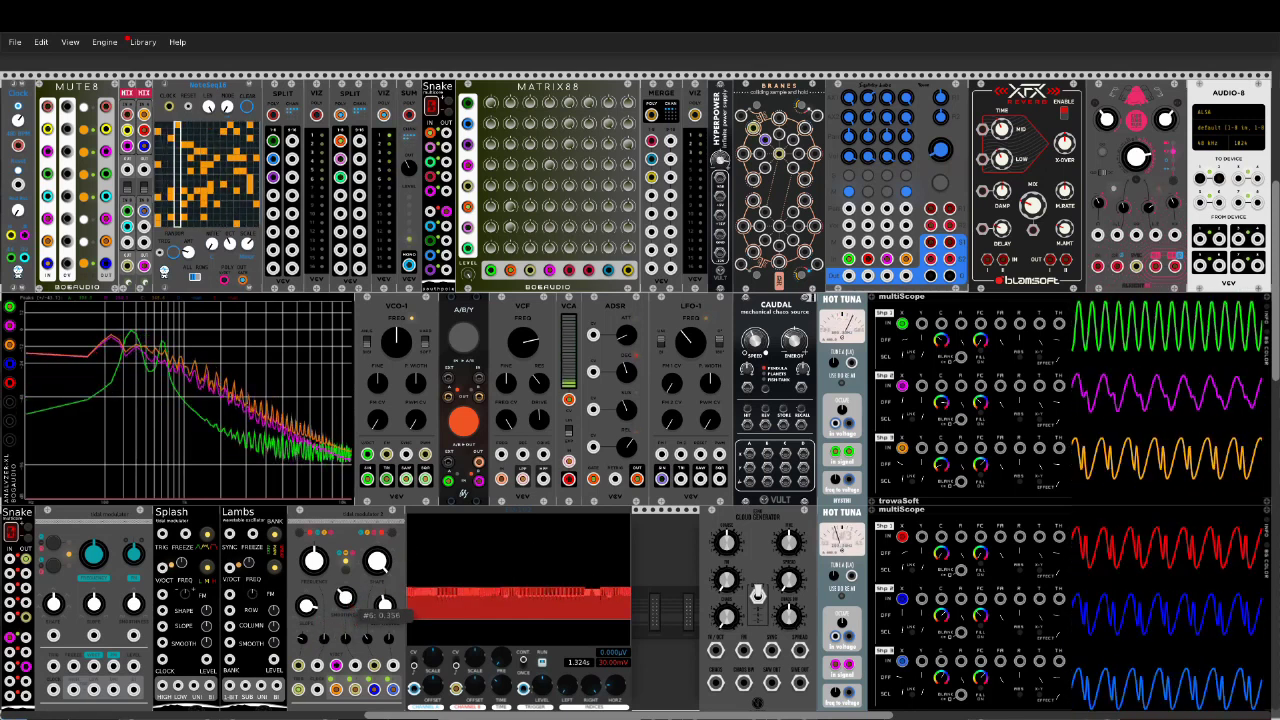
Step: Turn Tidal Modulator 2's Slope attenuverter further into the negative range
{"action": "mouse_move", "coordinate": [386, 606]}
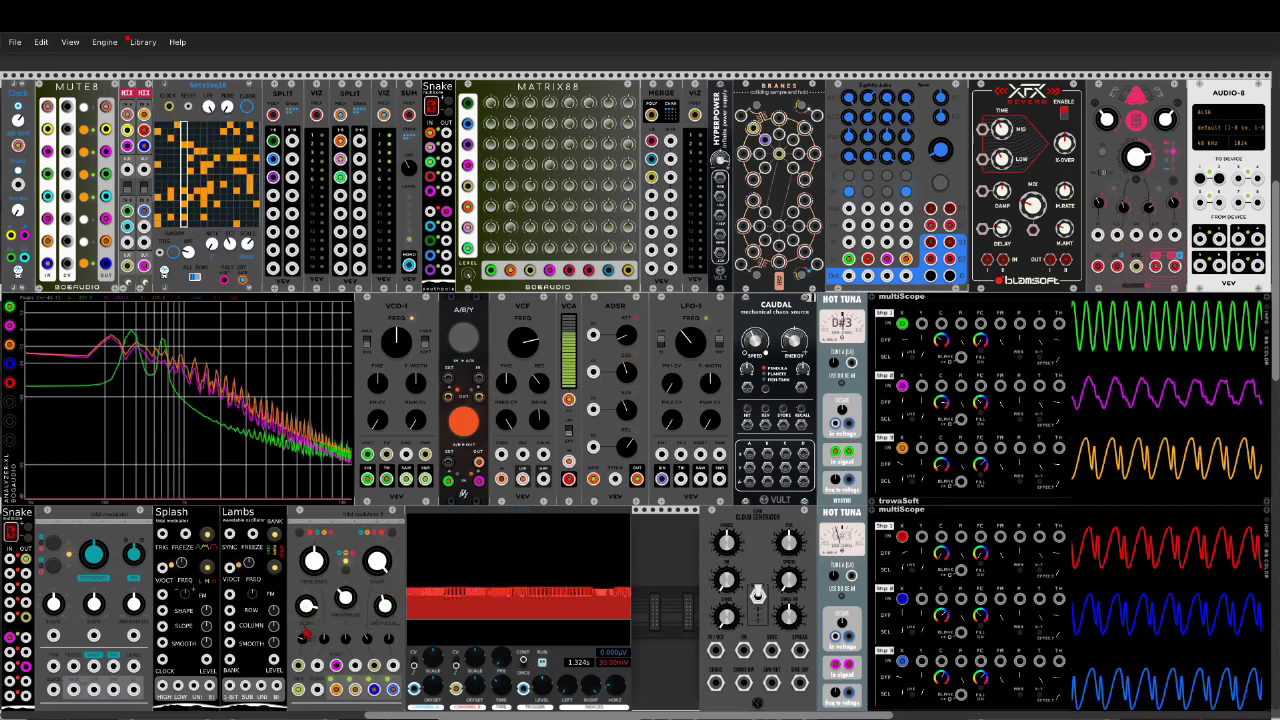
{"action": "mouse_move", "coordinate": [304, 612]}
{"action": "mouse_move", "coordinate": [301, 640]}
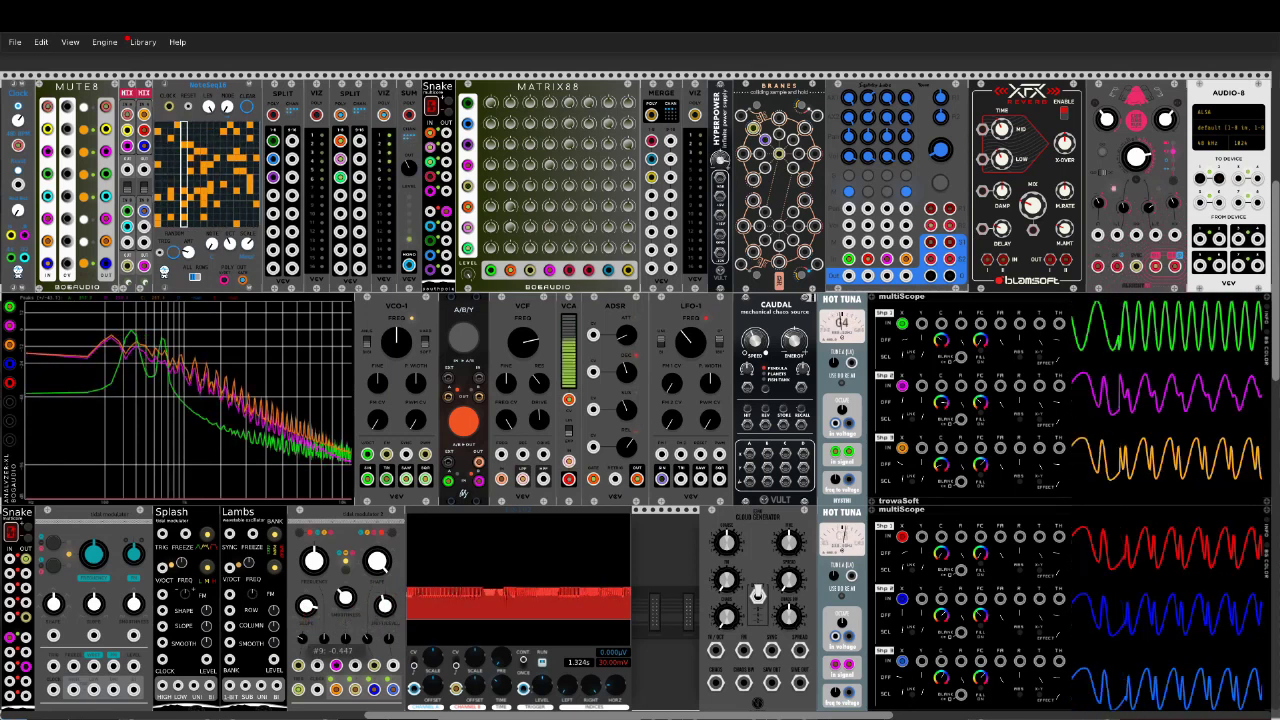
{"action": "left_click_drag", "start_coordinate": [301, 640], "coordinate": [301, 648]}
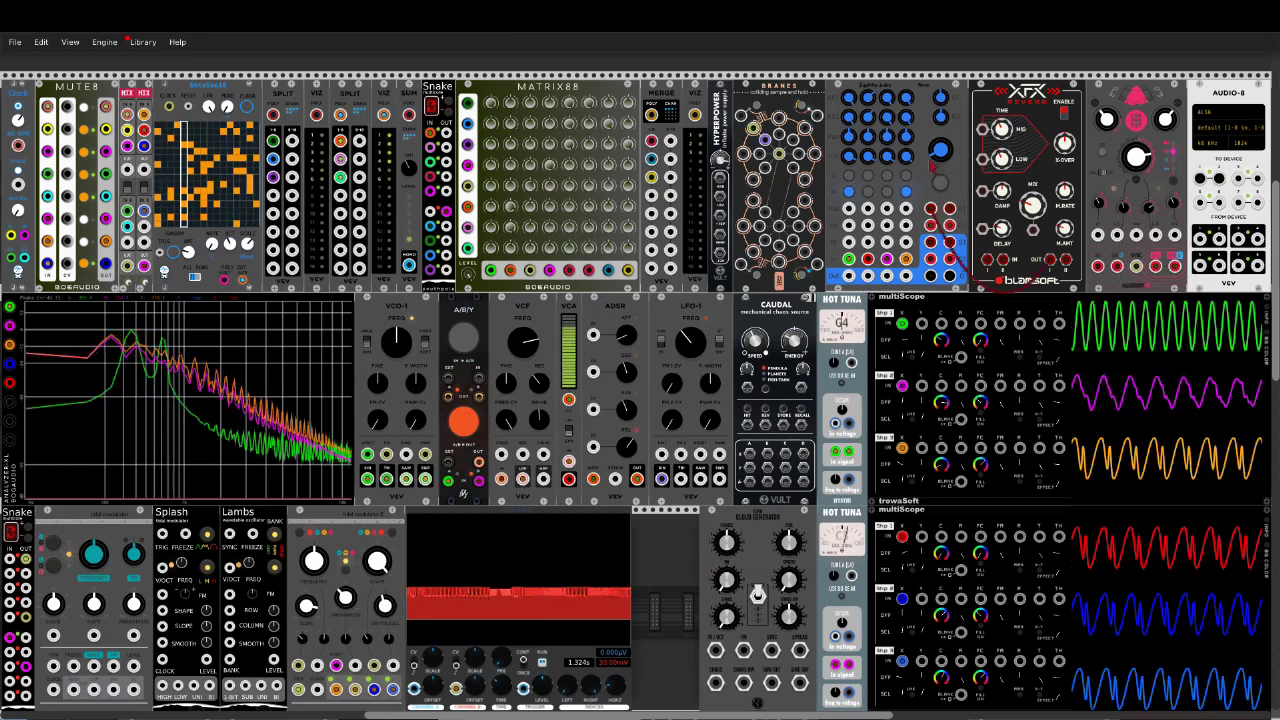
Step: Set the mixer's master volume to 0.117, unmute channel 4 and adjust its level
{"action": "left_click_drag", "start_coordinate": [937, 142], "coordinate": [940, 142]}
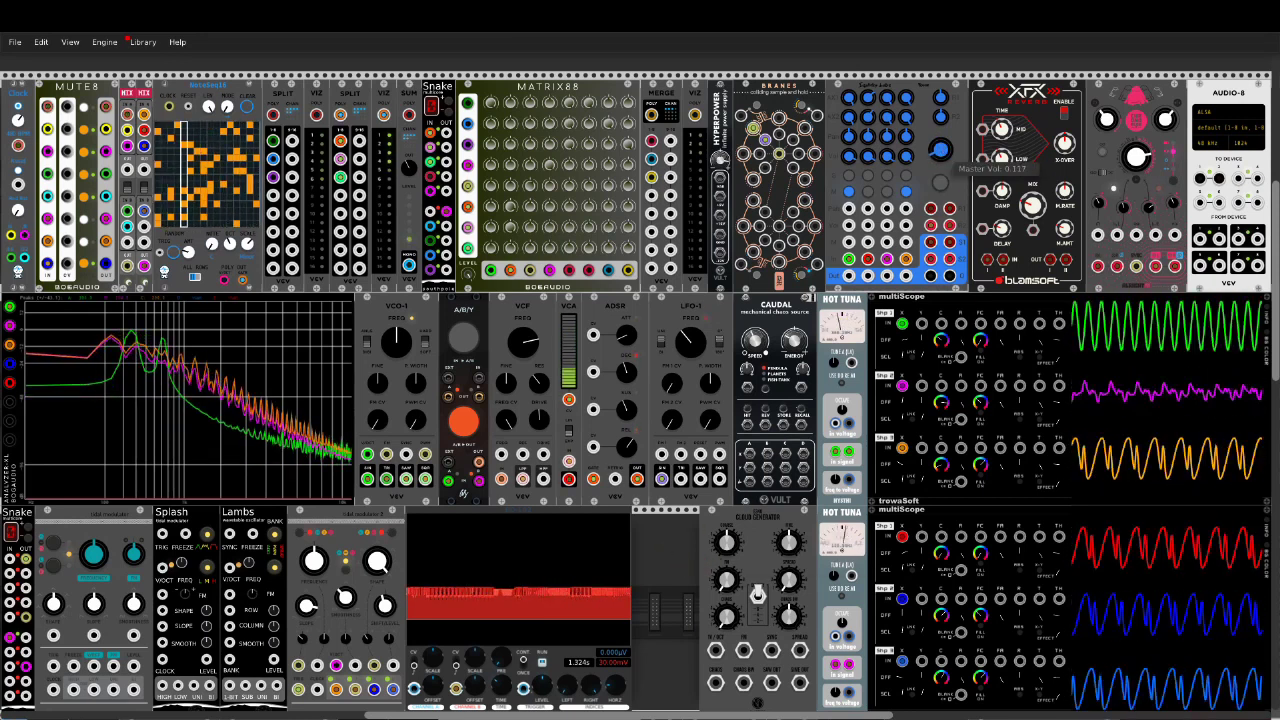
{"action": "left_click_drag", "start_coordinate": [940, 142], "coordinate": [940, 142]}
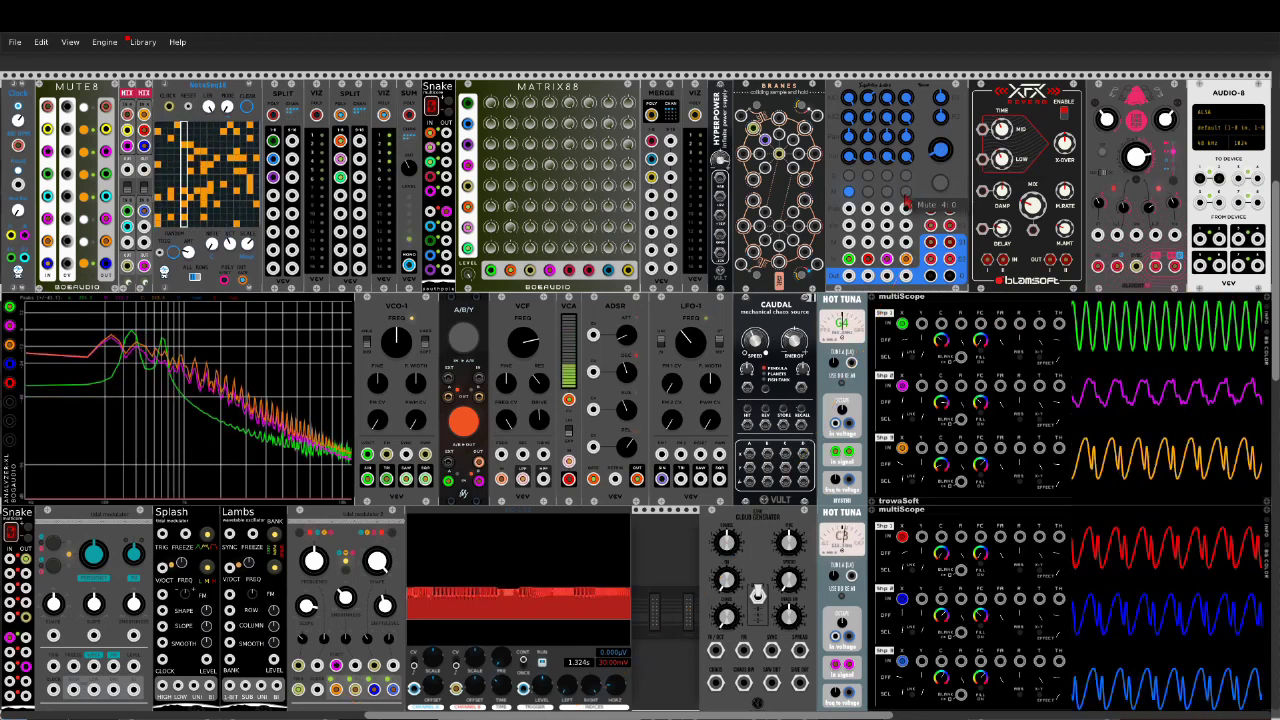
{"action": "left_click_drag", "start_coordinate": [940, 150], "coordinate": [940, 153]}
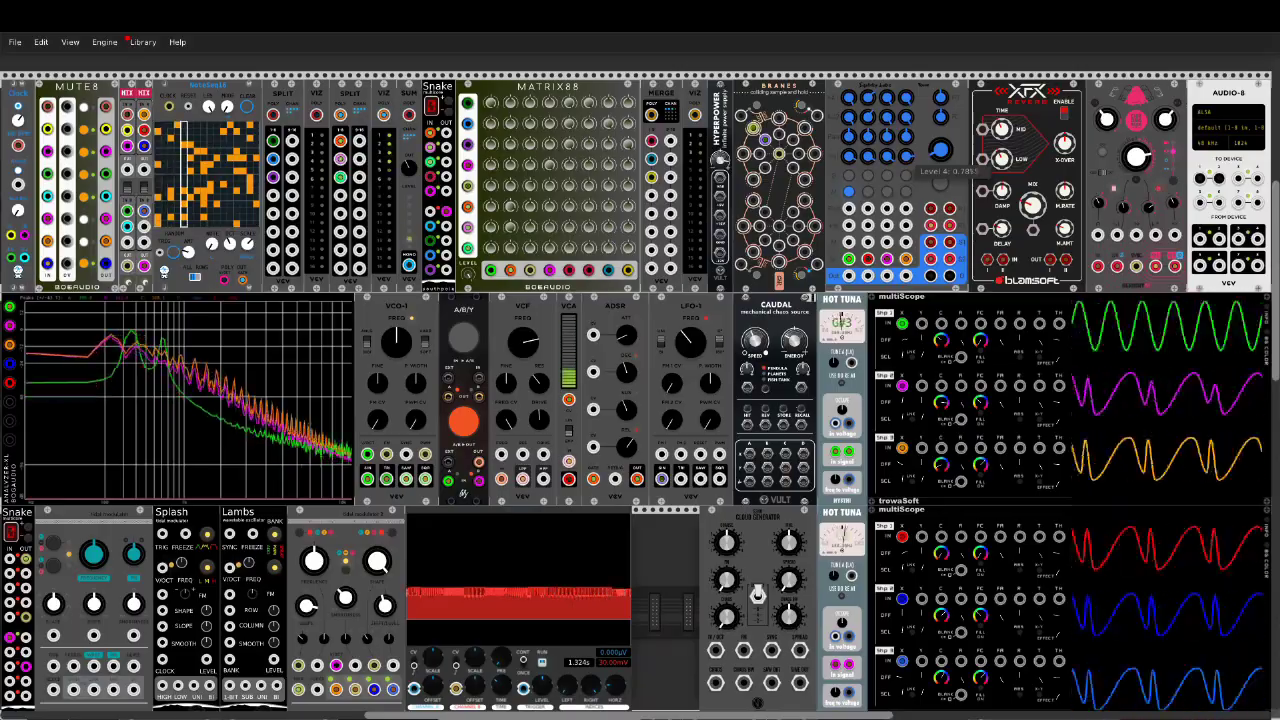